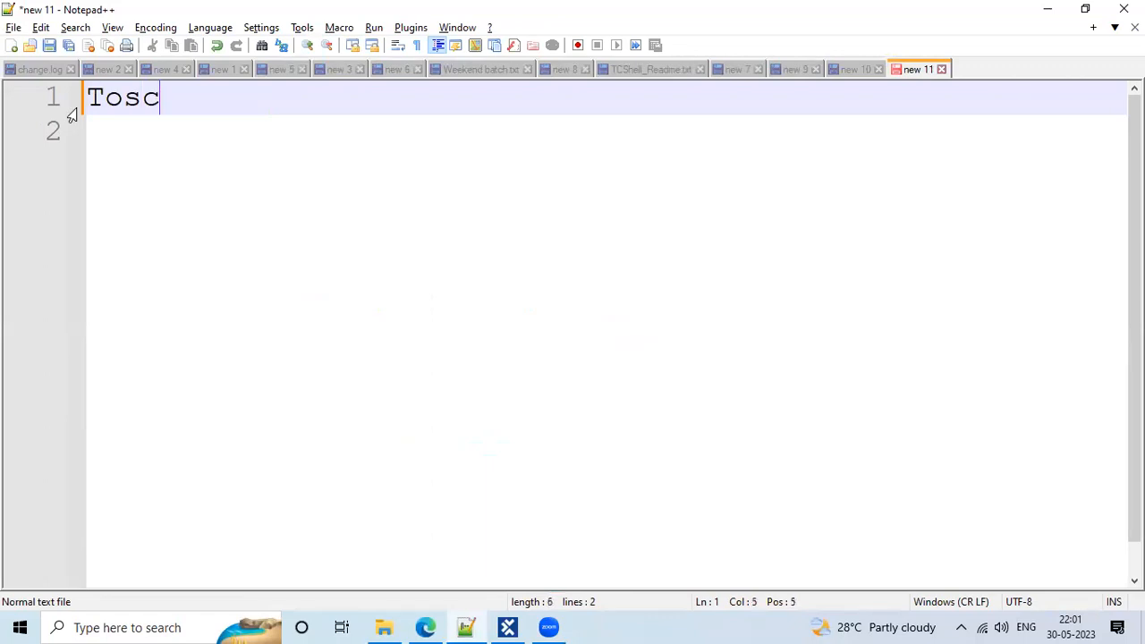
Type the heading 'Tosca Automation:', underline it with a row of '=' signs, and add blank lines below
text(Autom)
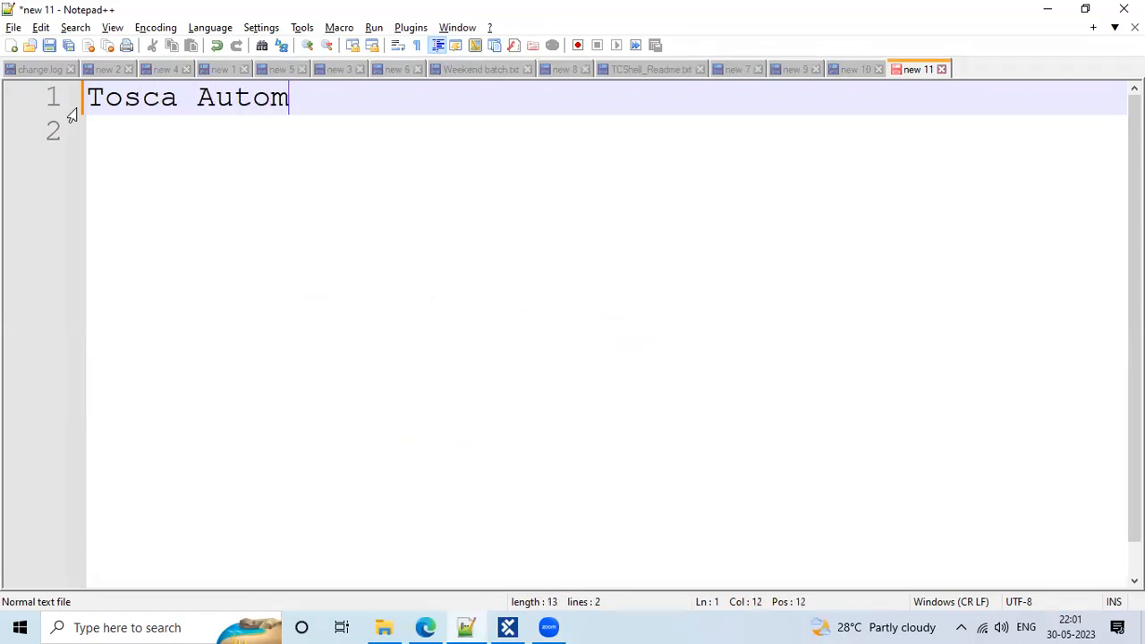
text(ation)
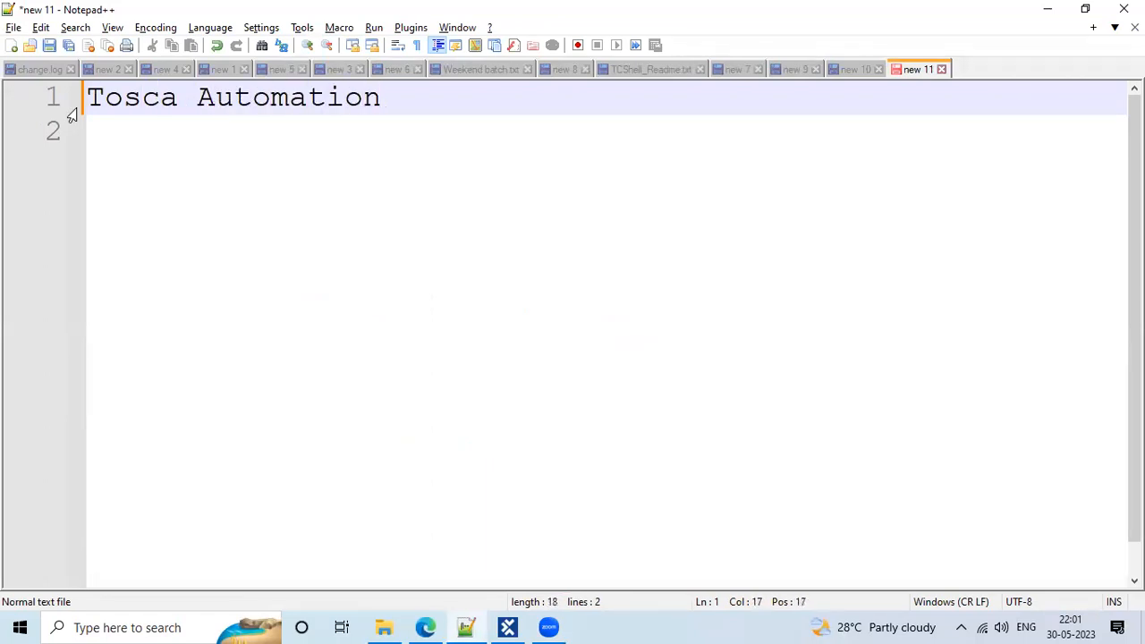
text(:)
key(Return)
text(==================)
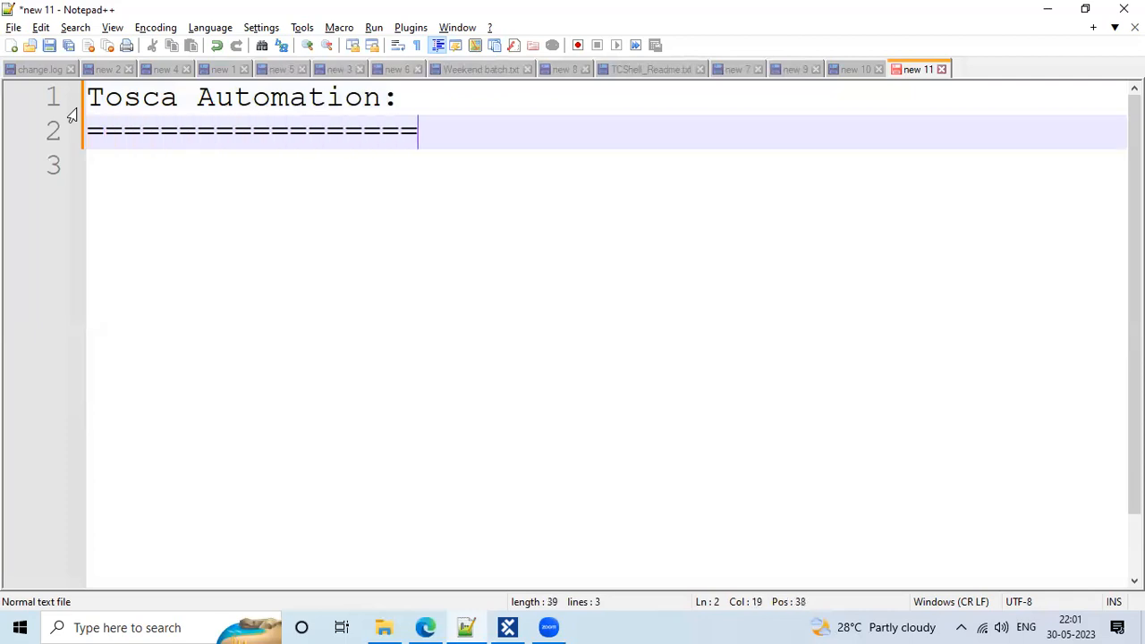
key(BackSpace)
key(BackSpace)
key(BackSpace)
text(==)
key(Return)
key(Return)
key(Return)
key(Return)
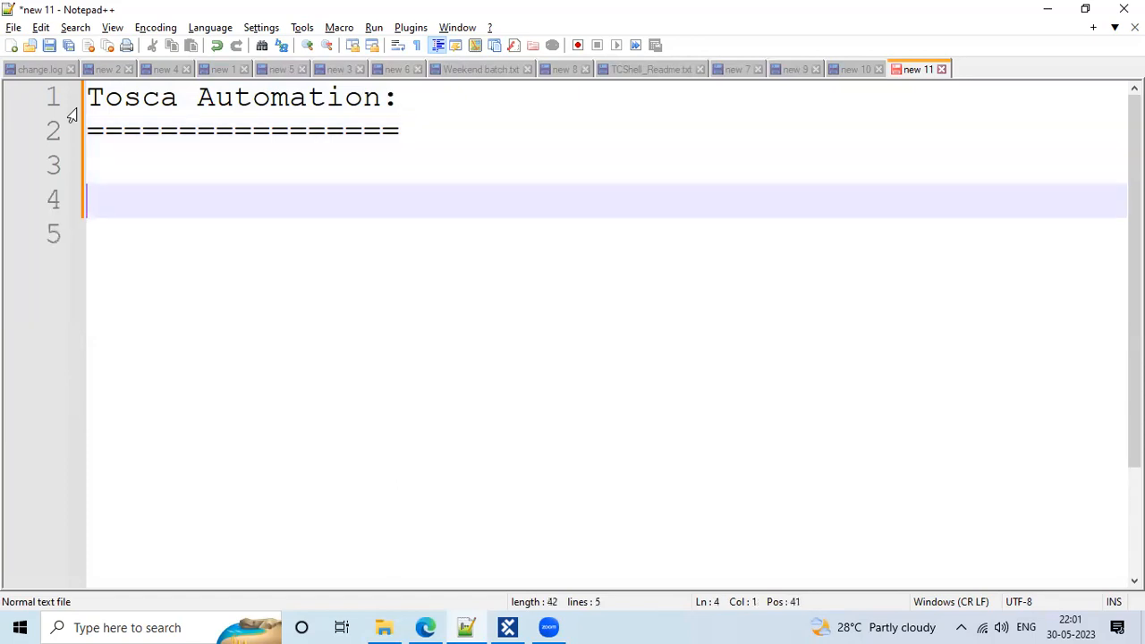
key(Up)
key(Up)
key(Up)
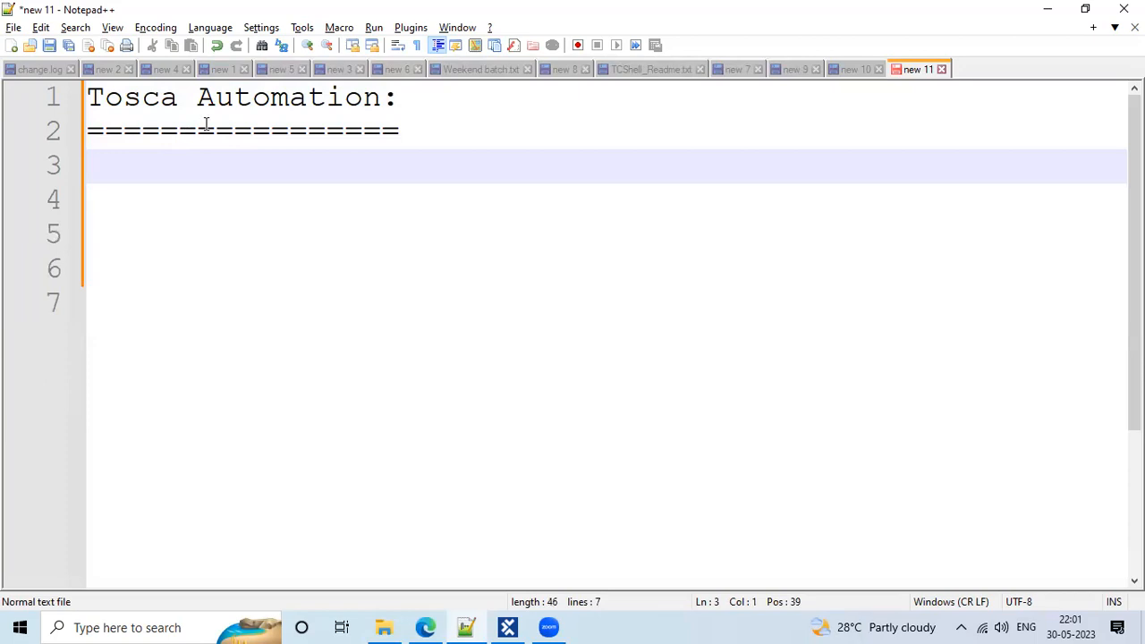
drag(195, 127, 140, 117)
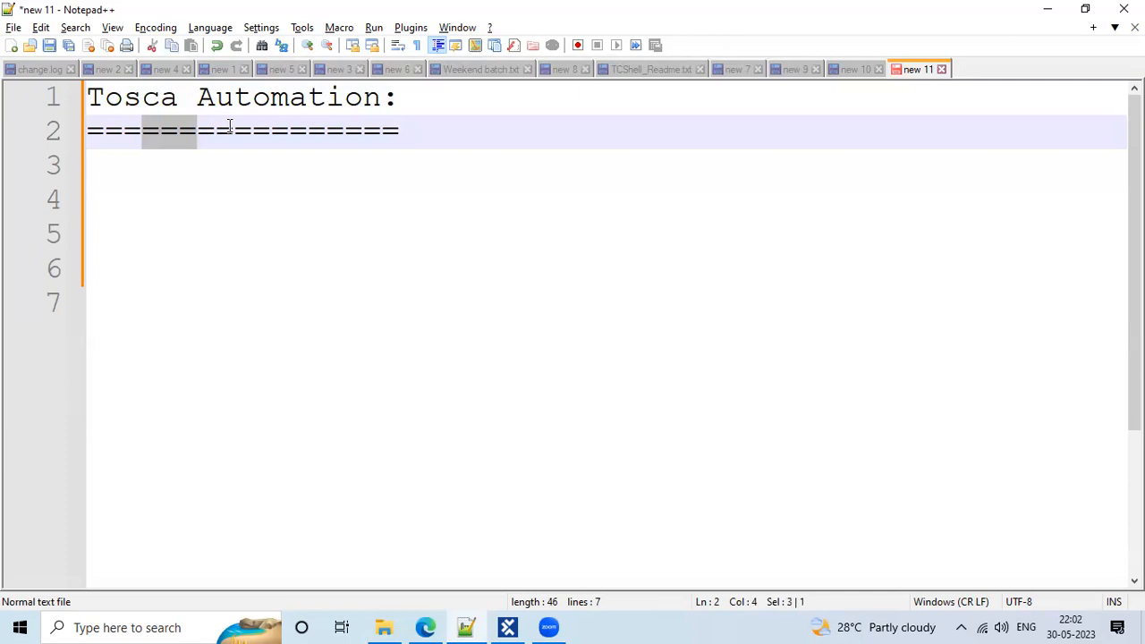
drag(234, 127, 180, 128)
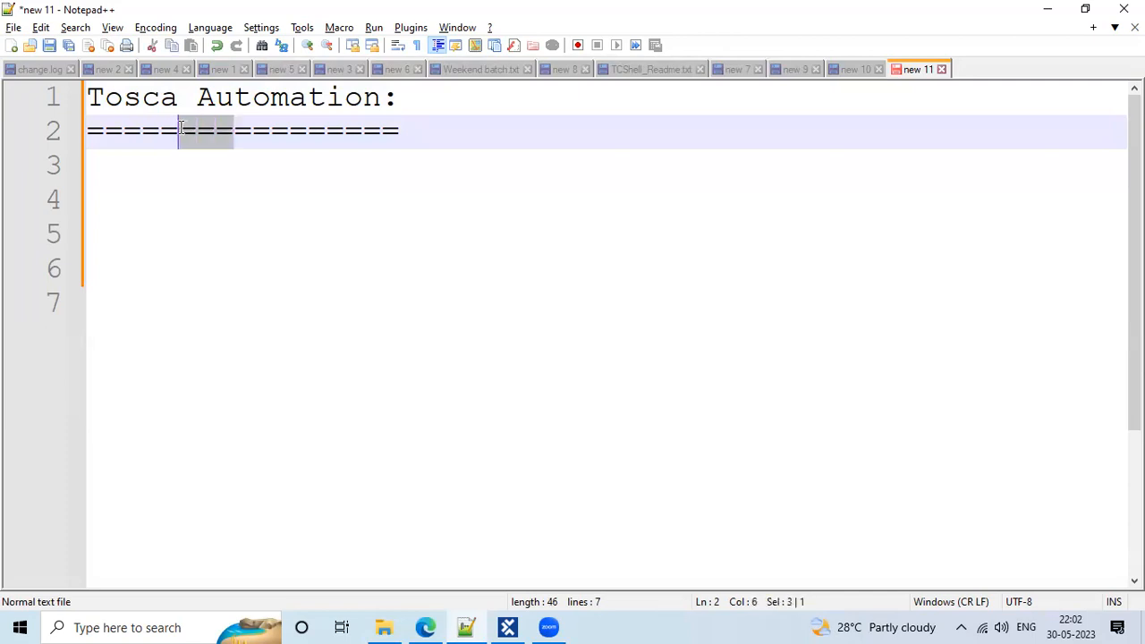
click(282, 144)
click(445, 120)
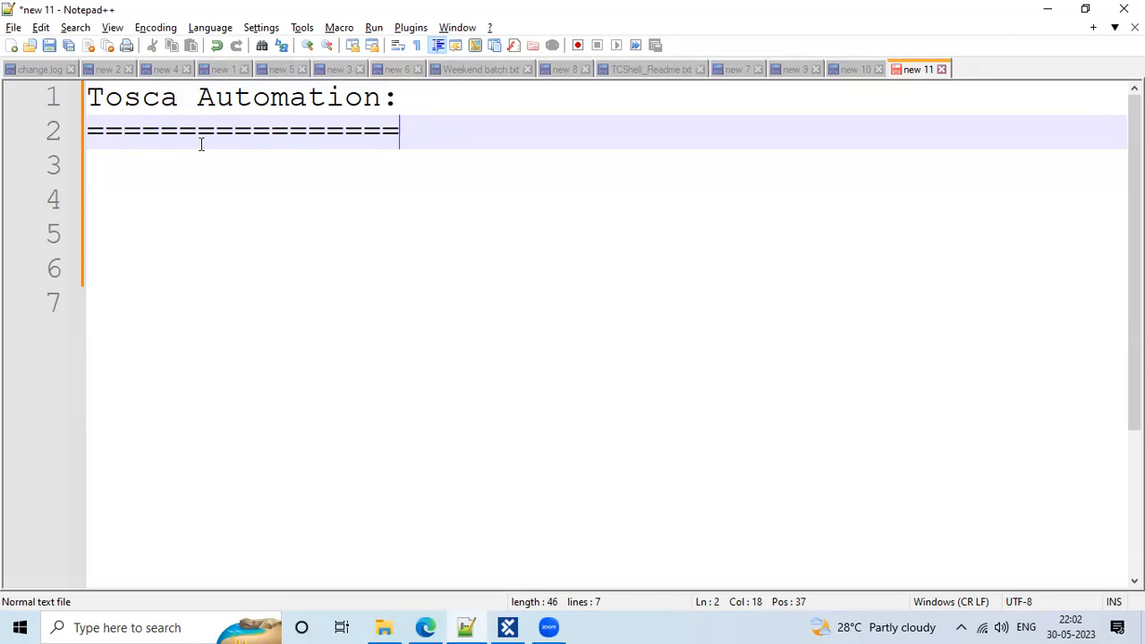
On lines 3 and 4, type the notes 'latest version 16.0' and 'starting version 10'
drag(164, 98, 186, 98)
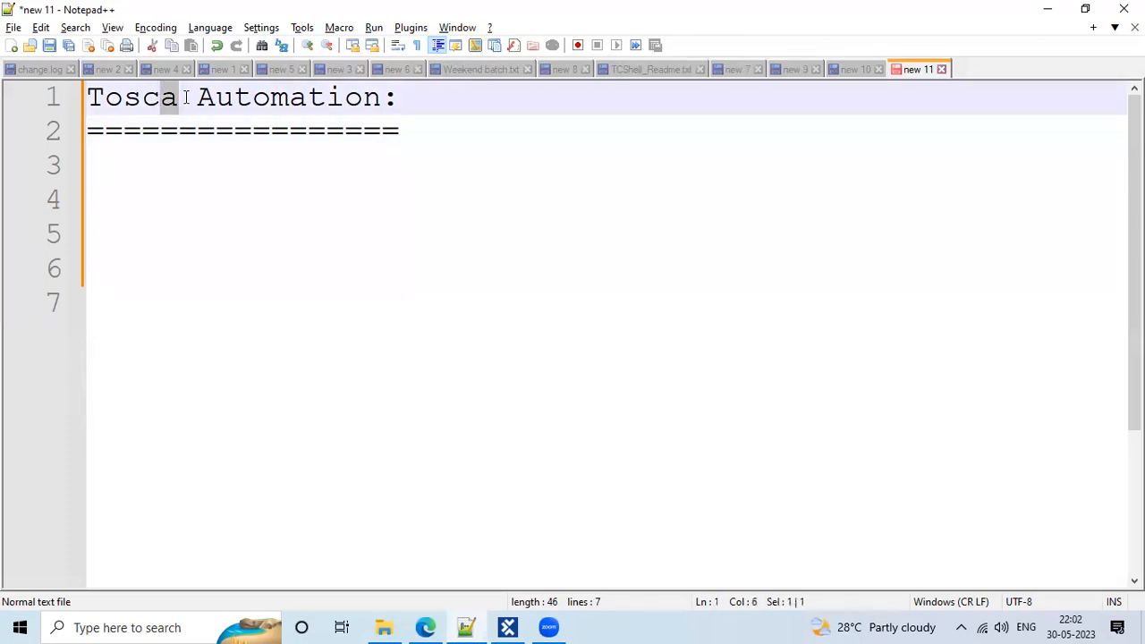
click(145, 164)
text(1atest version 16.0)
key(Return)
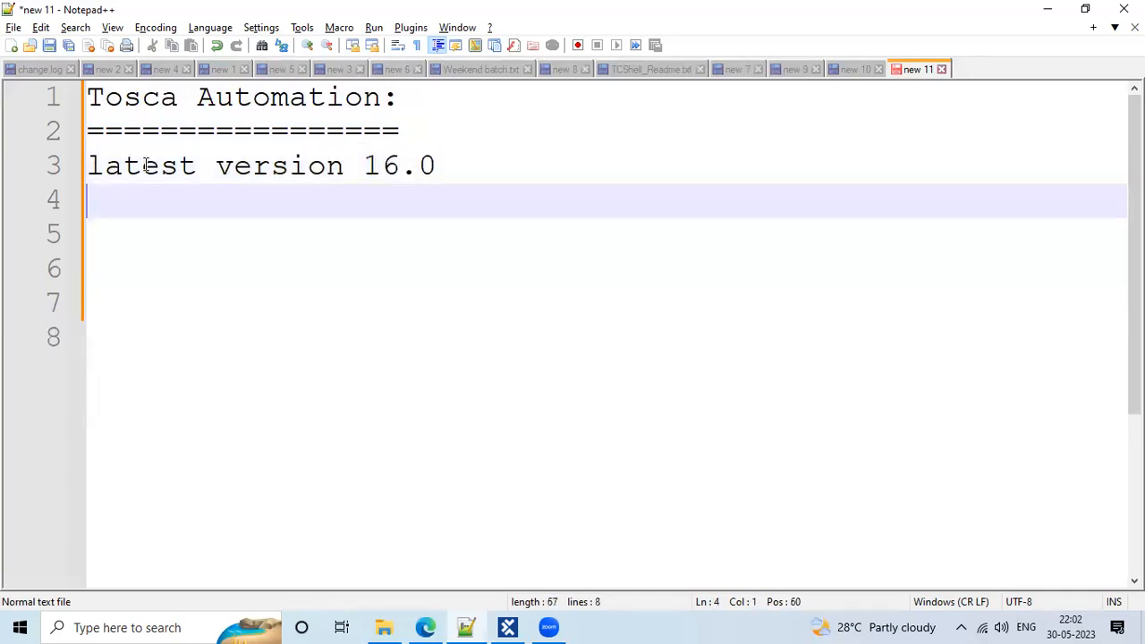
text(stating)
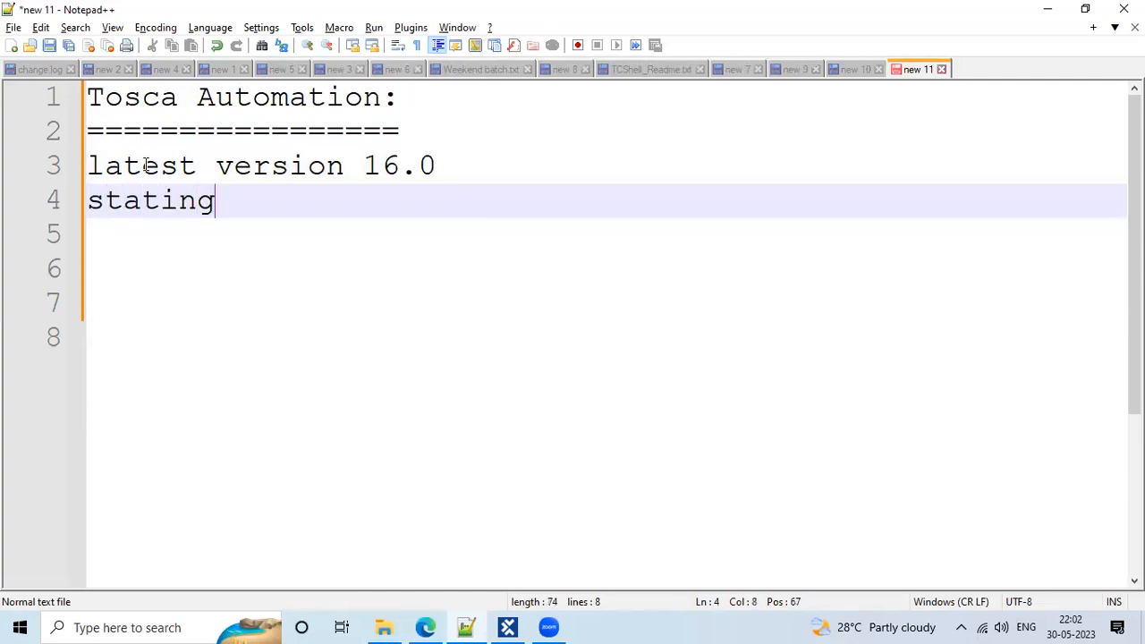
key(BackSpace)
key(BackSpace)
key(BackSpace)
key(BackSpace)
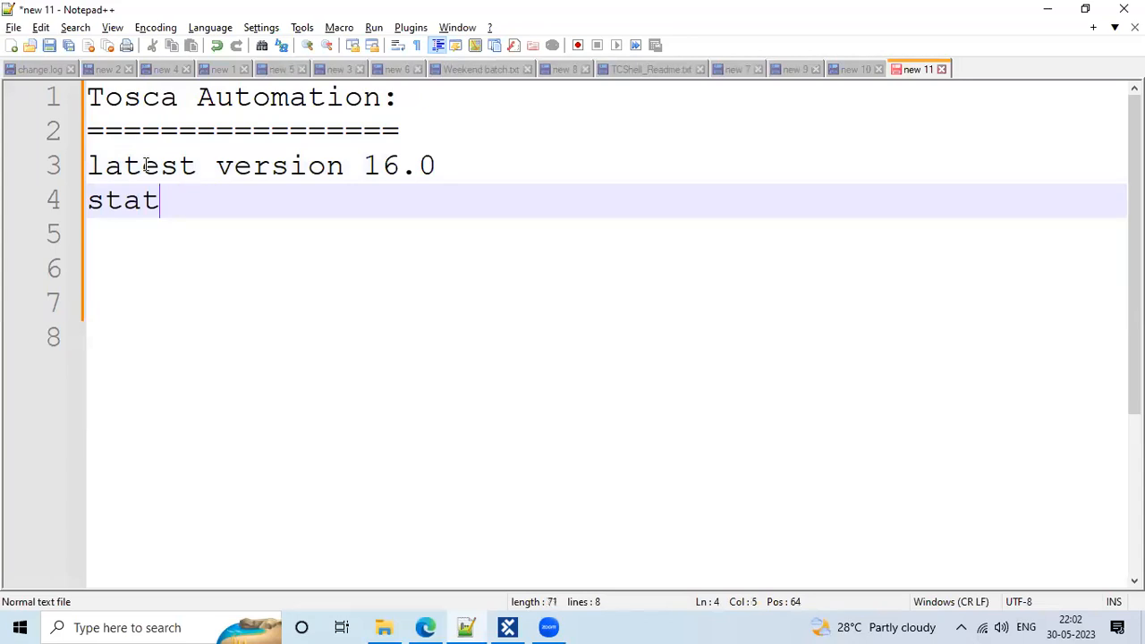
text(rting v)
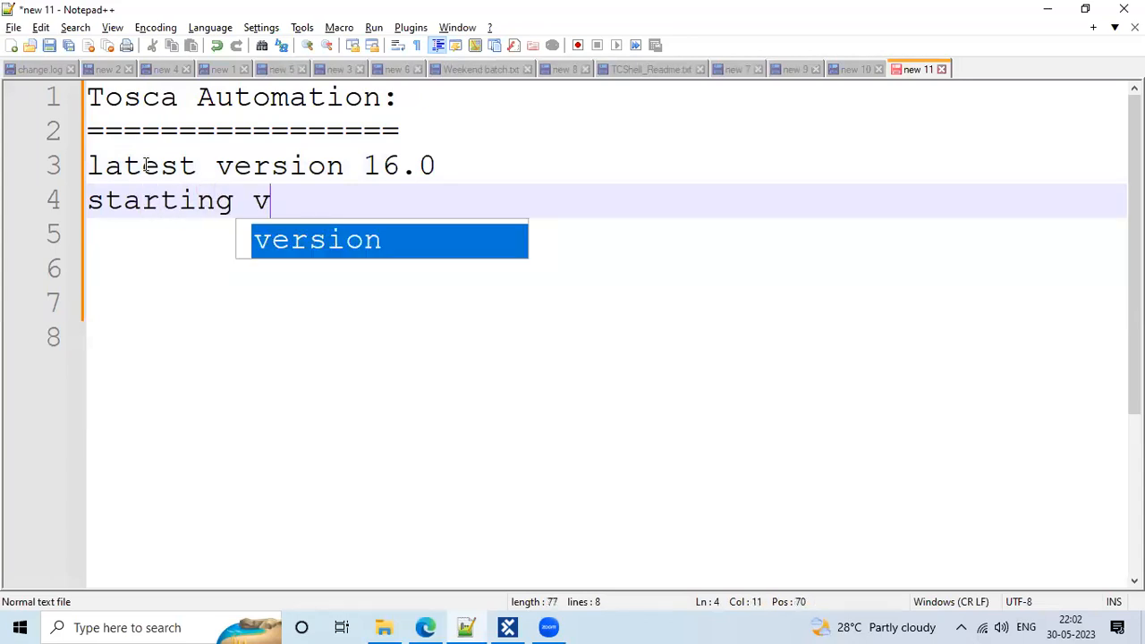
text(ersion 10)
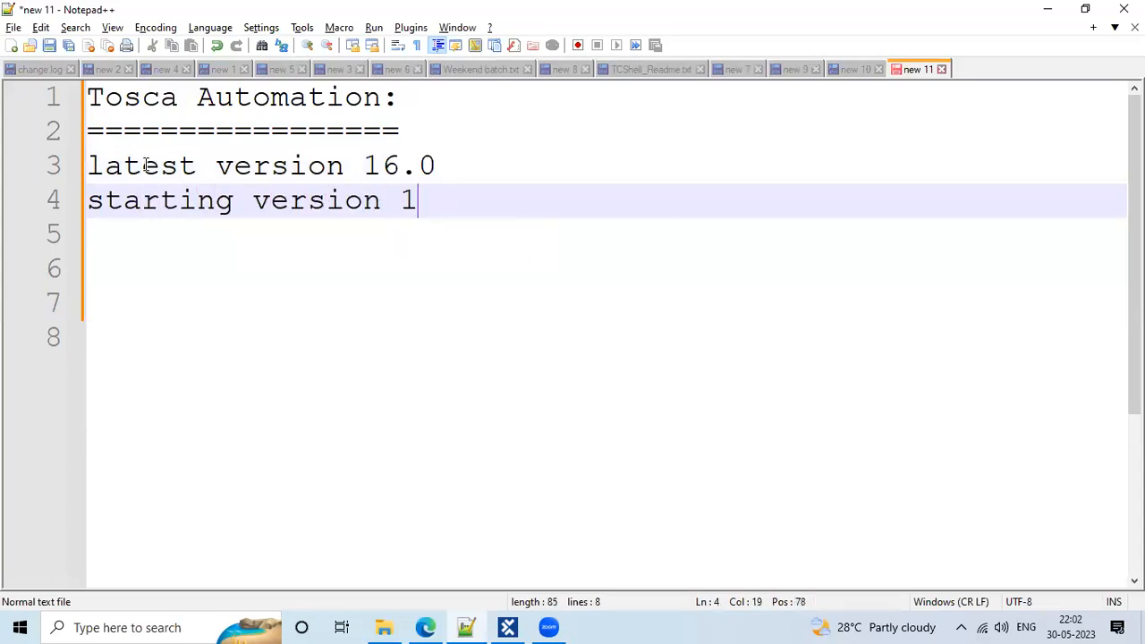
Extend line 3 with '-> 3 patches'
click(344, 198)
click(449, 201)
double_click(426, 196)
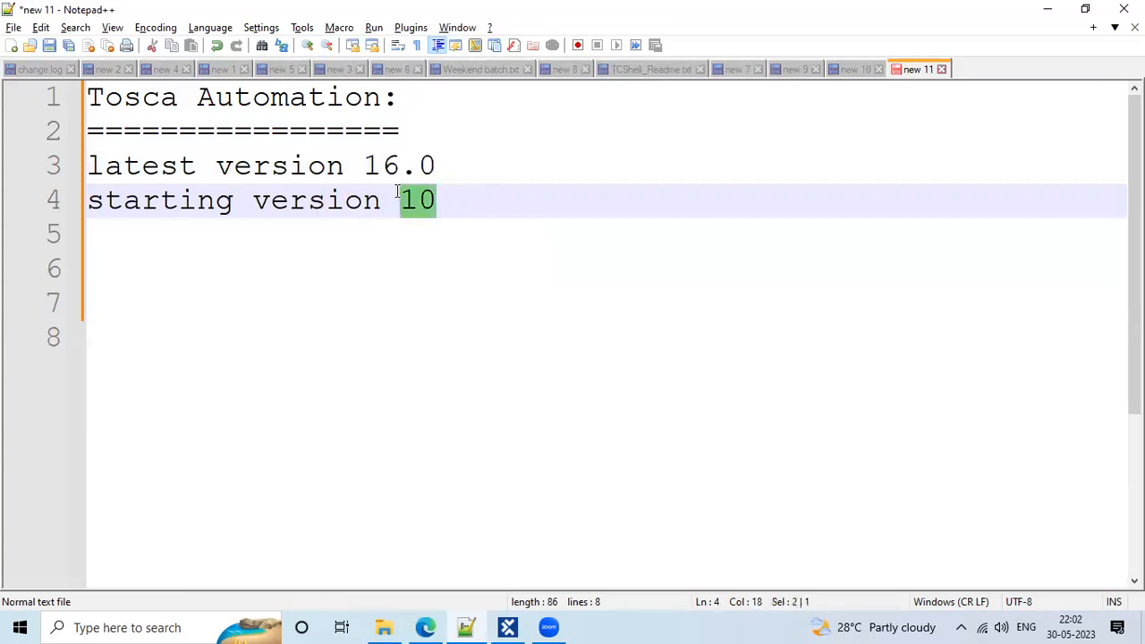
click(468, 189)
click(492, 177)
text(->)
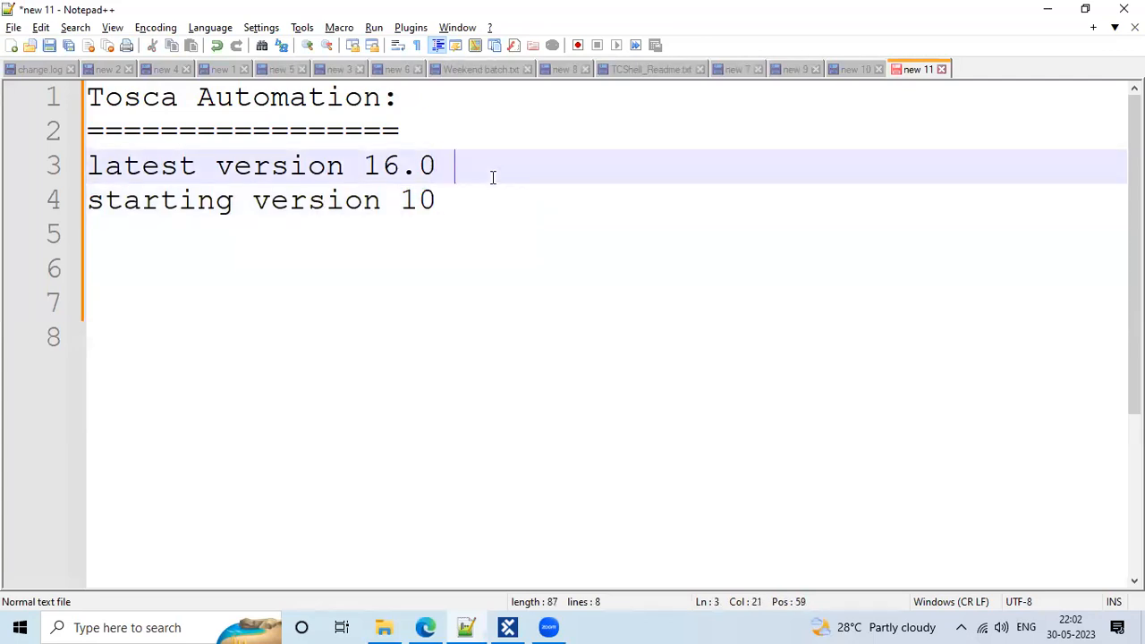
text( patches)
click(506, 165)
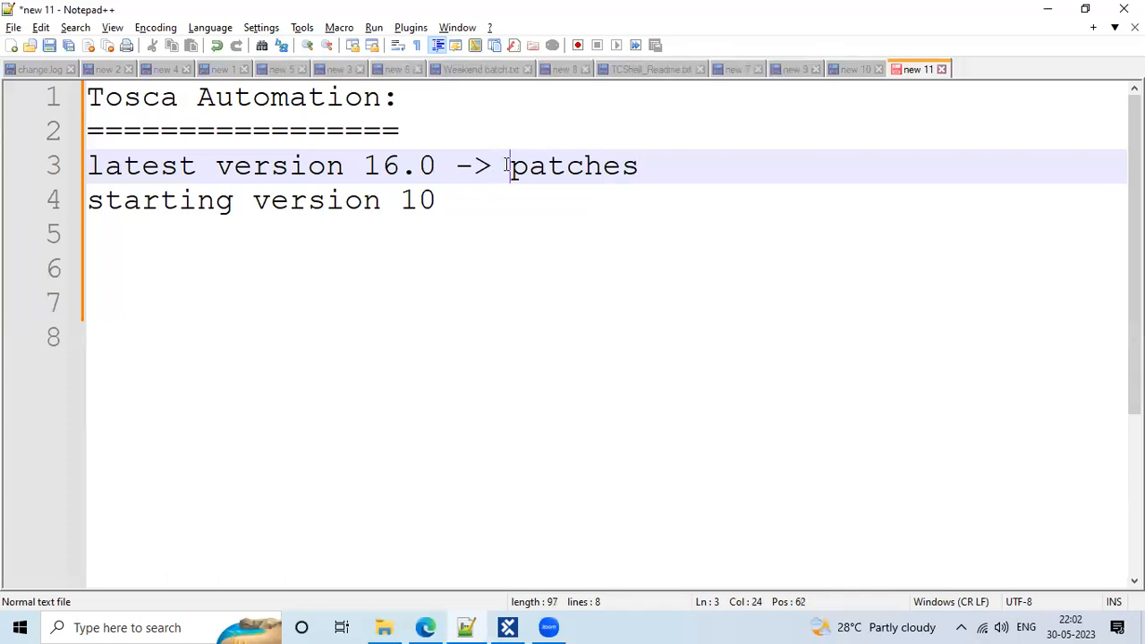
text(3)
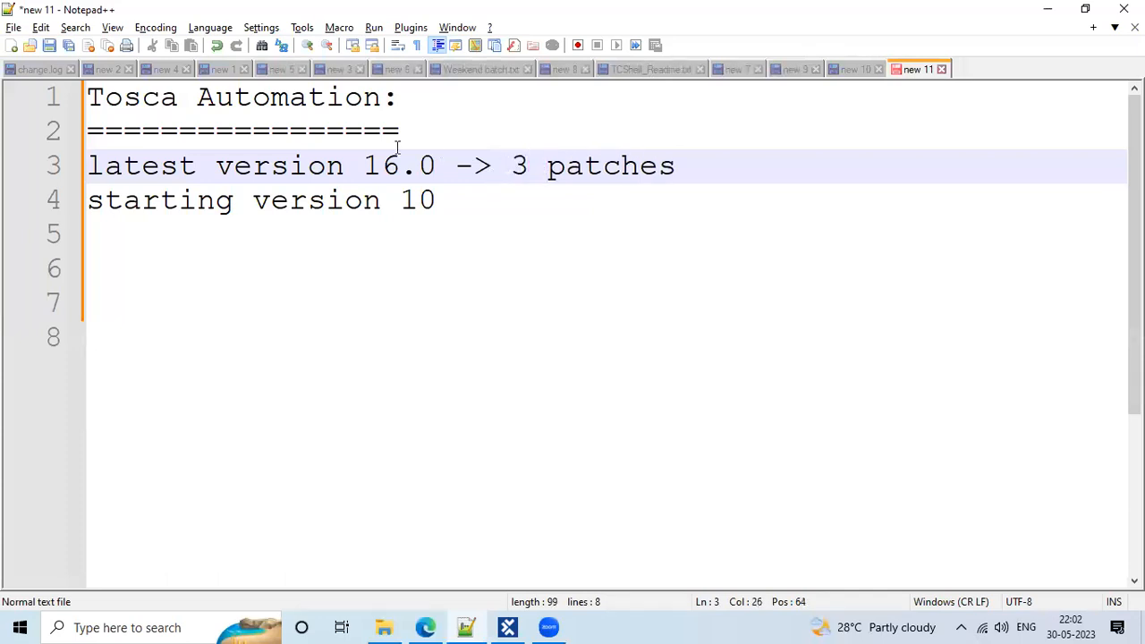
Insert 'FEB 2023' after 16.0 on line 3, then move down to empty line 6
click(368, 168)
click(435, 165)
text(FEB )
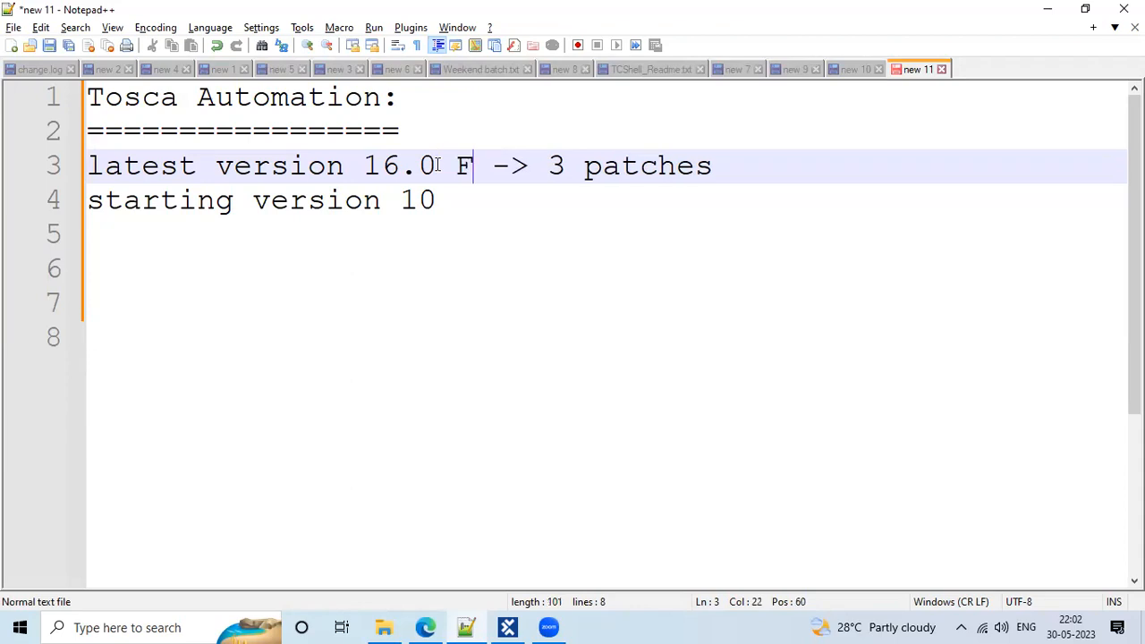
text(2023)
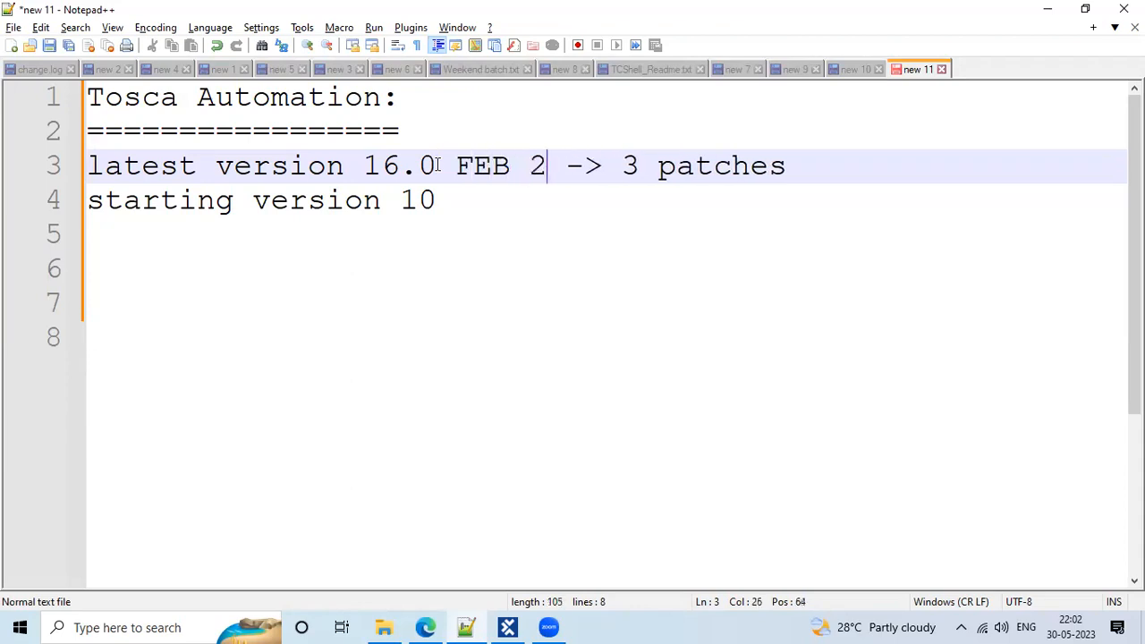
drag(437, 165, 369, 166)
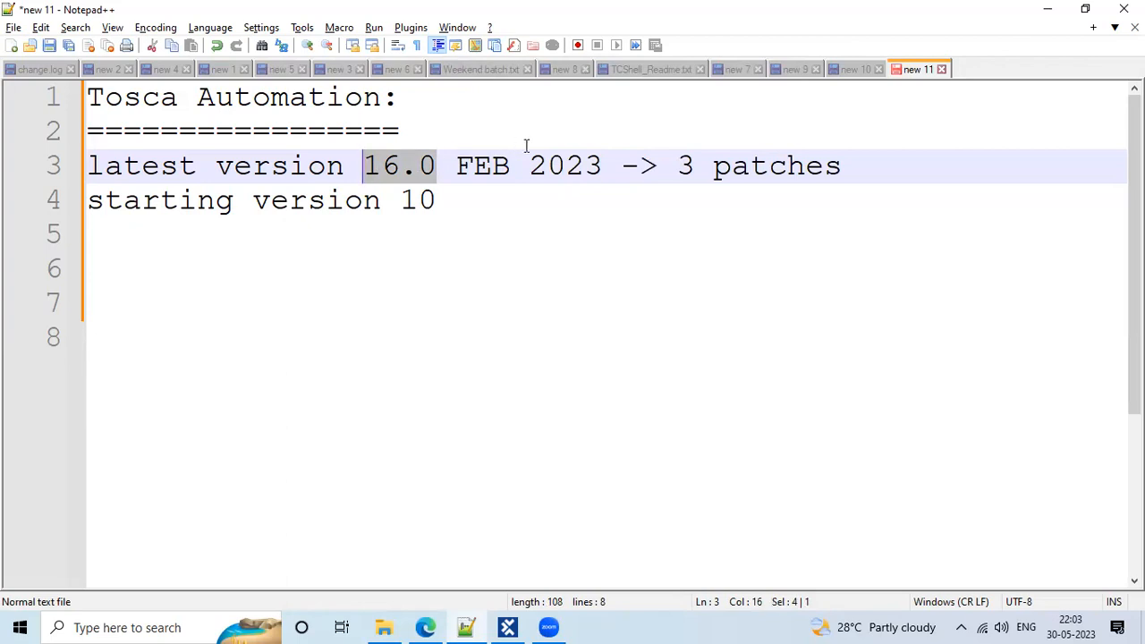
drag(458, 209, 406, 210)
key(Down)
key(Down)
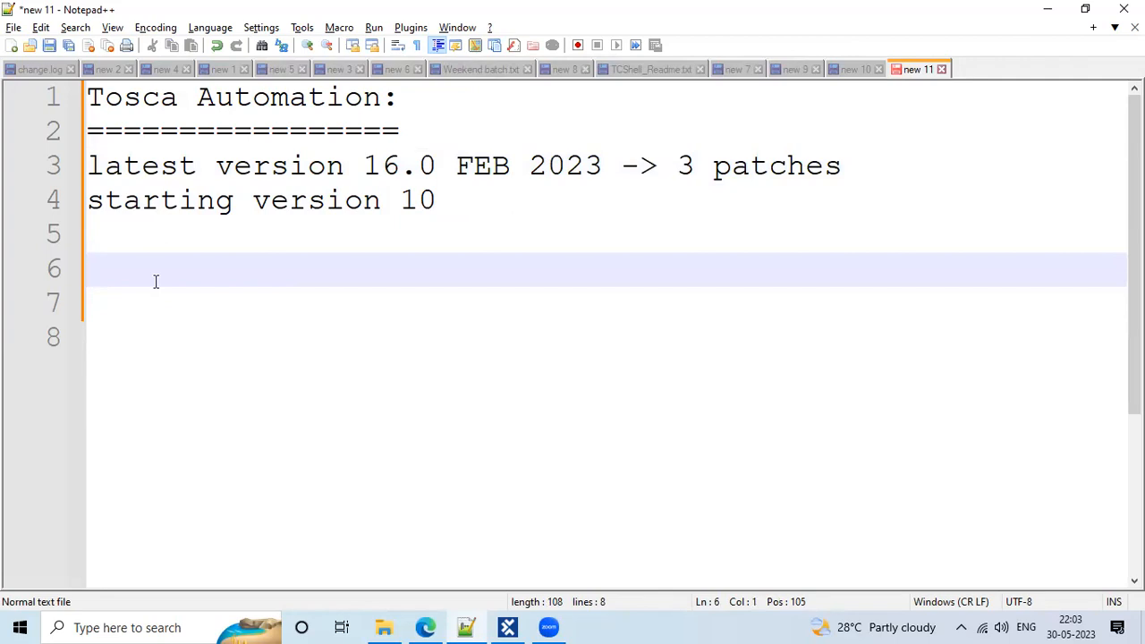
Type '15.0' on line 6, then erase it again
text(15)
text(.0)
key(BackSpace)
text(0)
key(BackSpace)
key(BackSpace)
key(BackSpace)
key(BackSpace)
key(BackSpace)
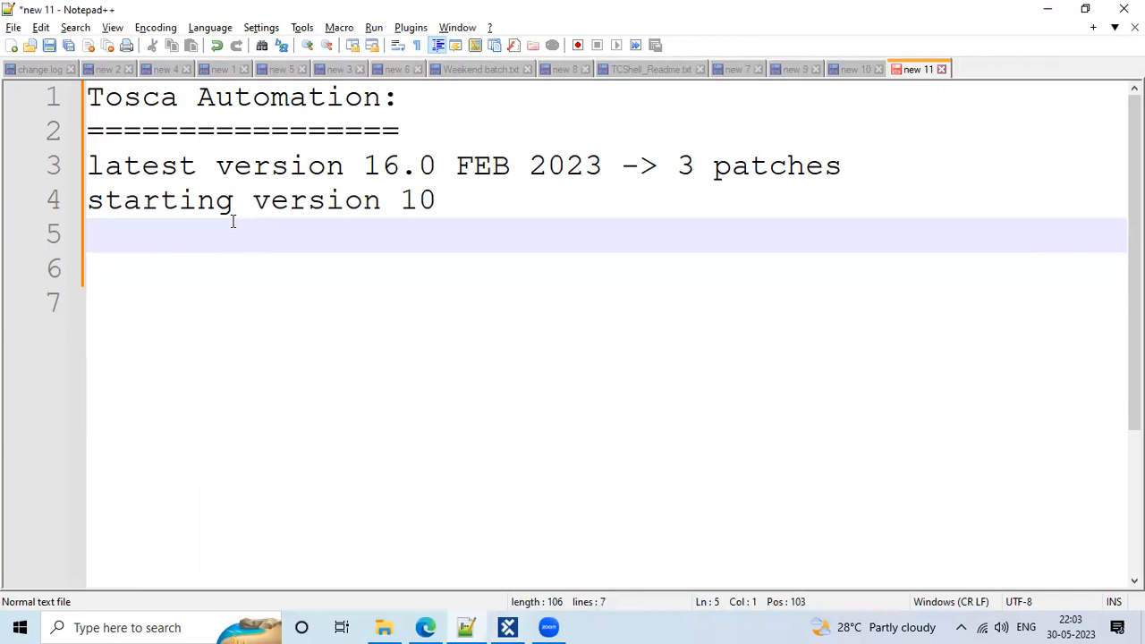
Add a 'Tosca Components:' heading with first item '1. Tosca Commander' and a new line below
key(Return)
text(T)
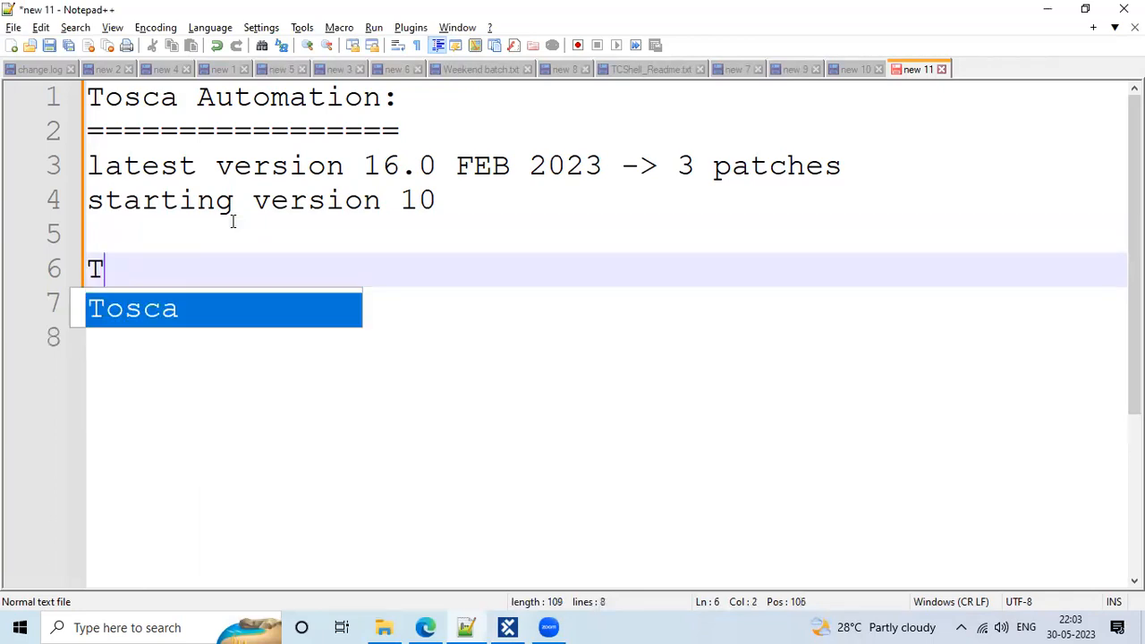
text(osca Com)
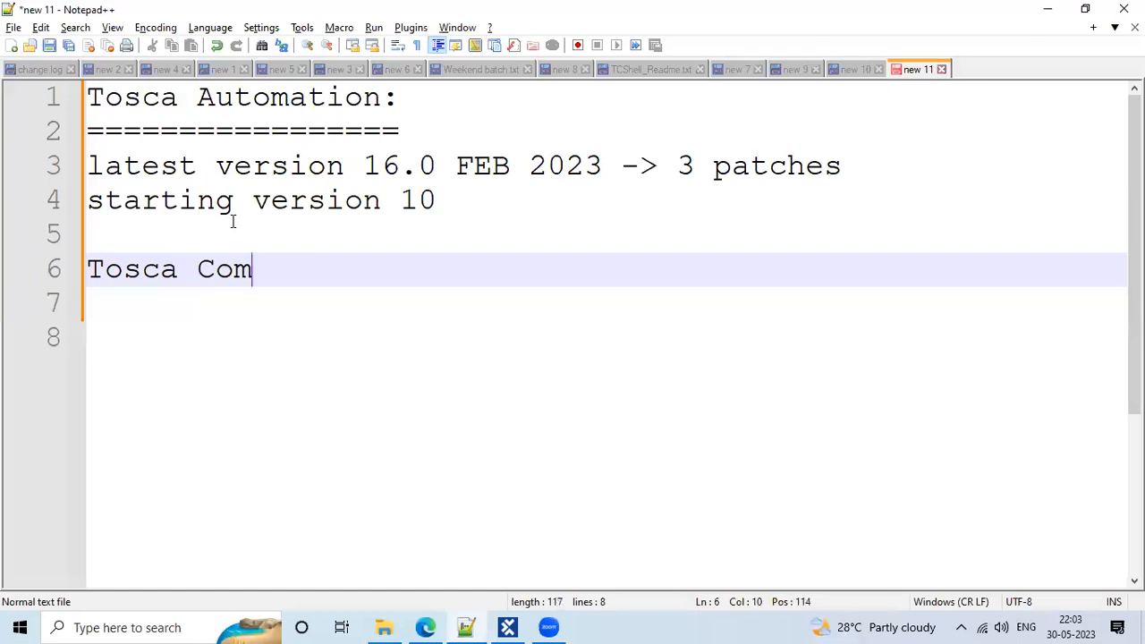
text(ponents:)
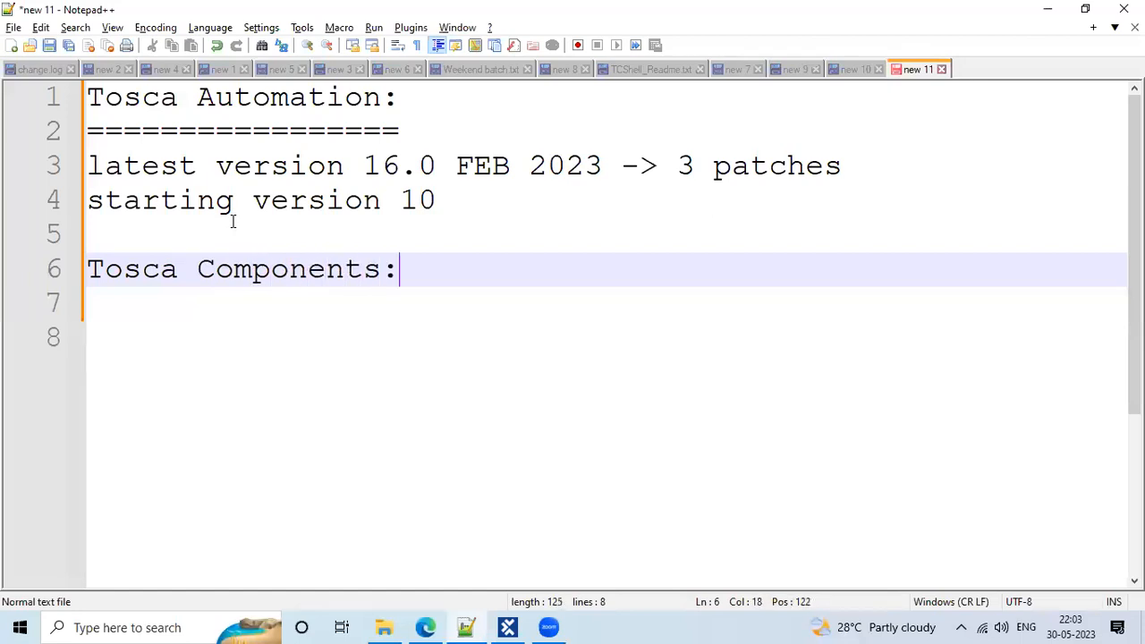
key(Return)
text(1)
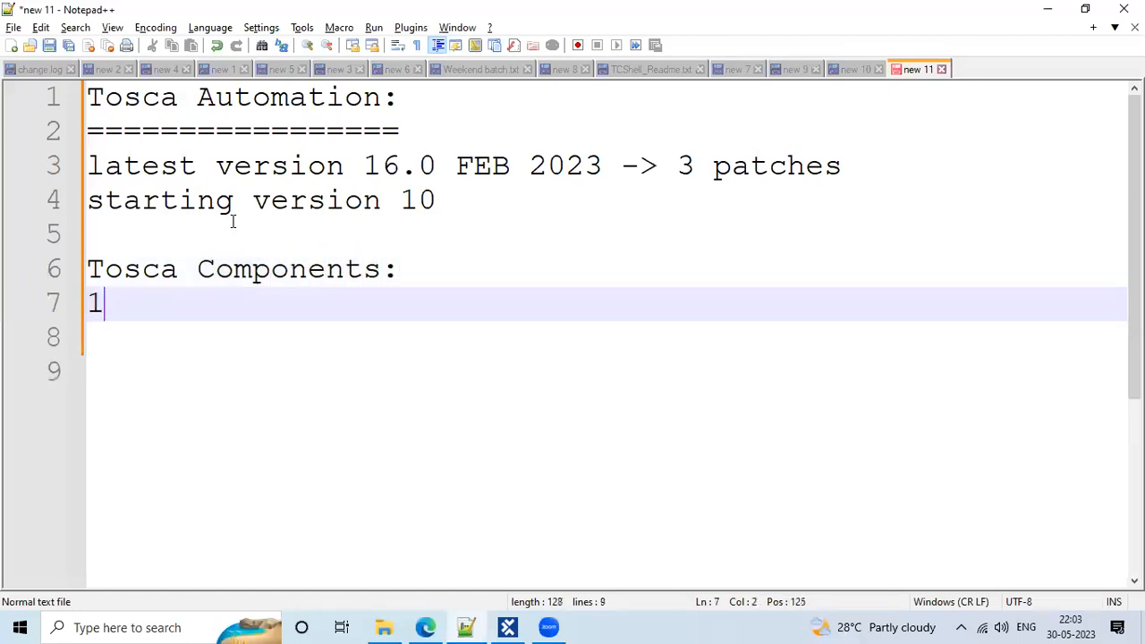
text(. To)
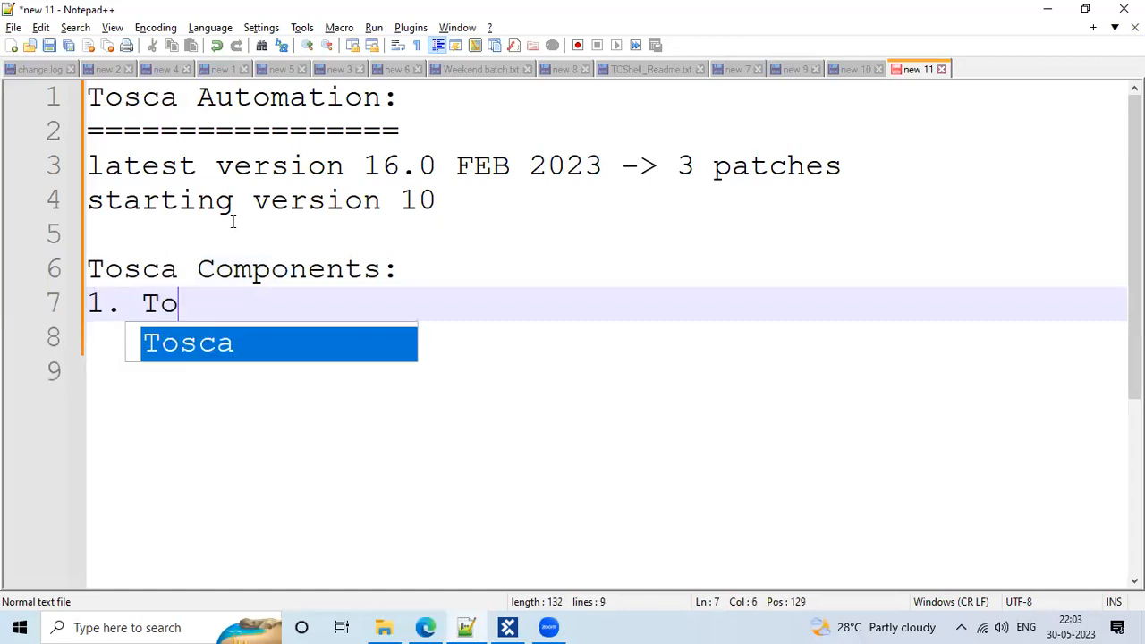
text(sca Commander)
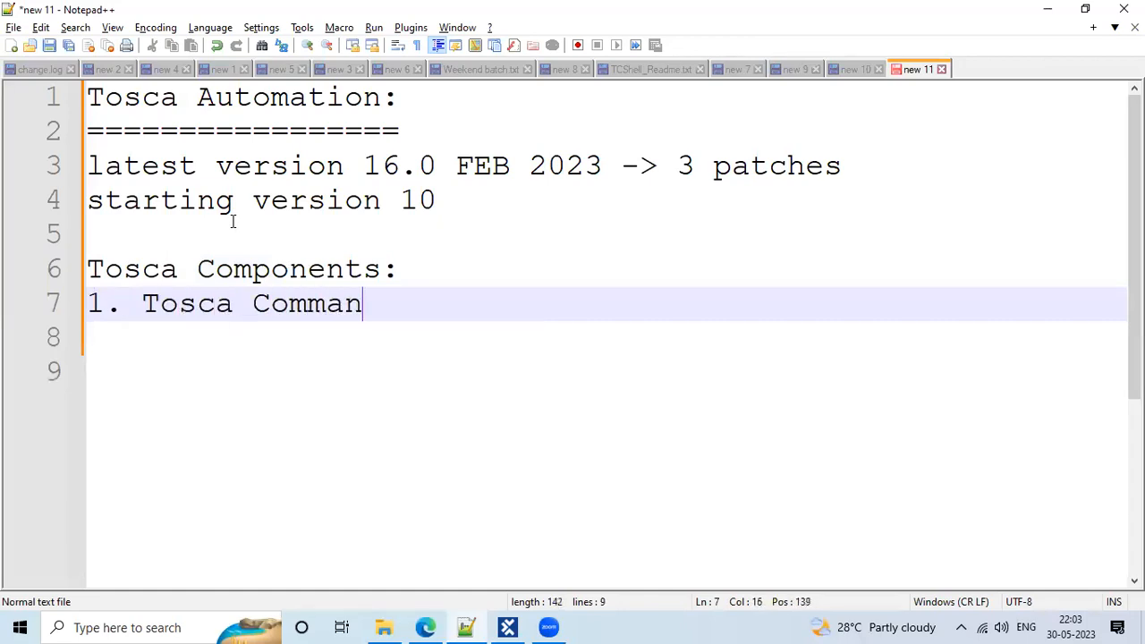
key(Return)
drag(194, 299, 428, 304)
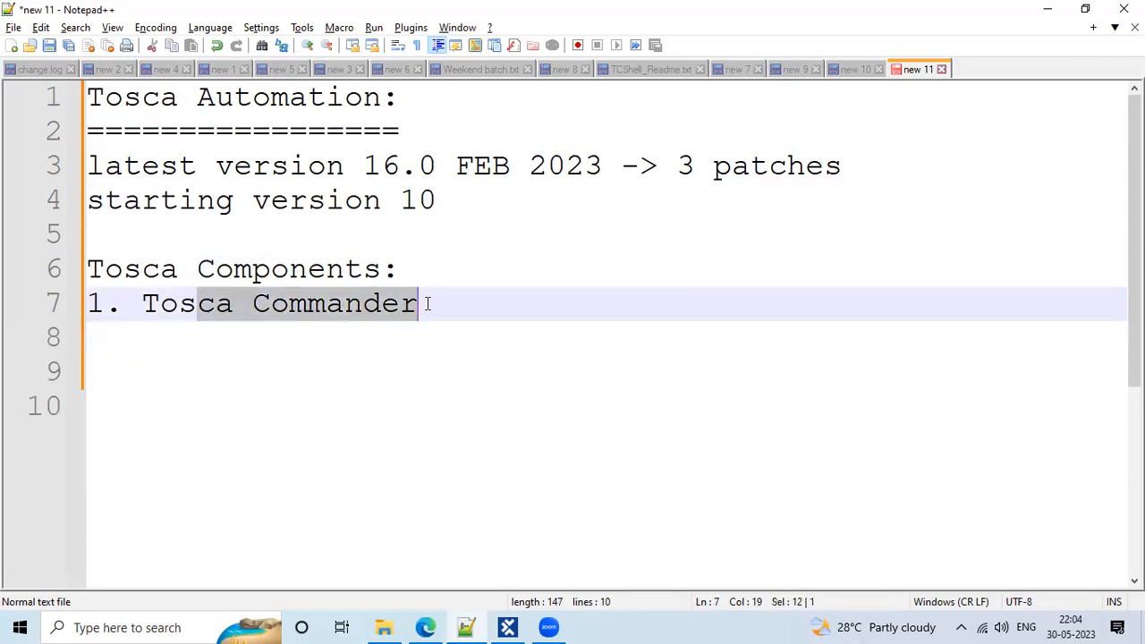
Search Windows for 'Tosca' and launch the Tosca Commander best match
click(105, 624)
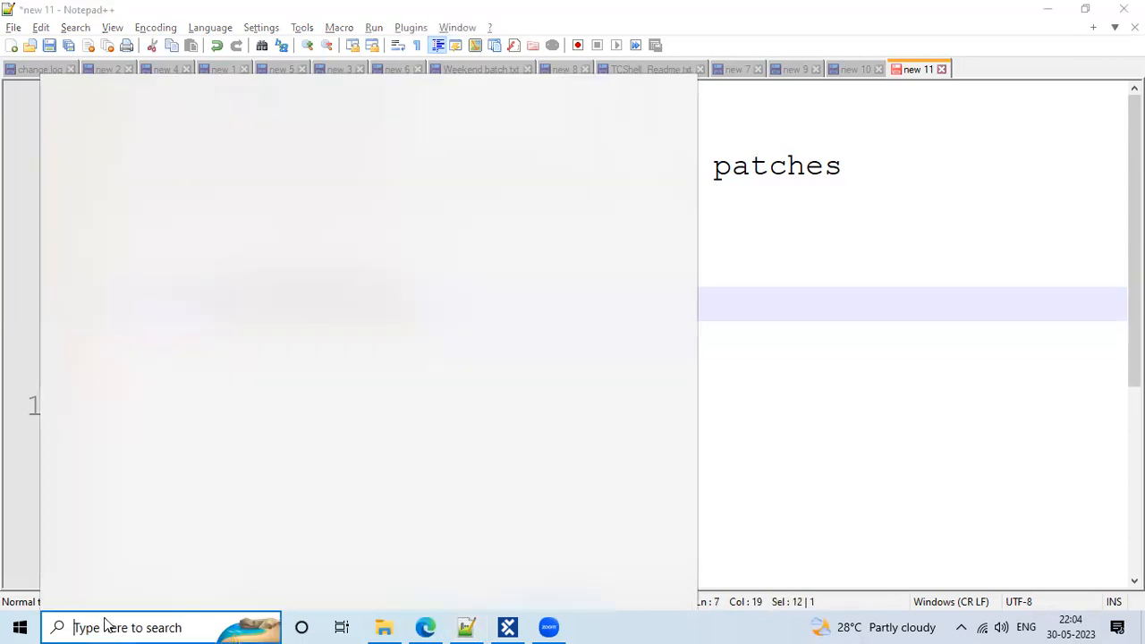
text(T)
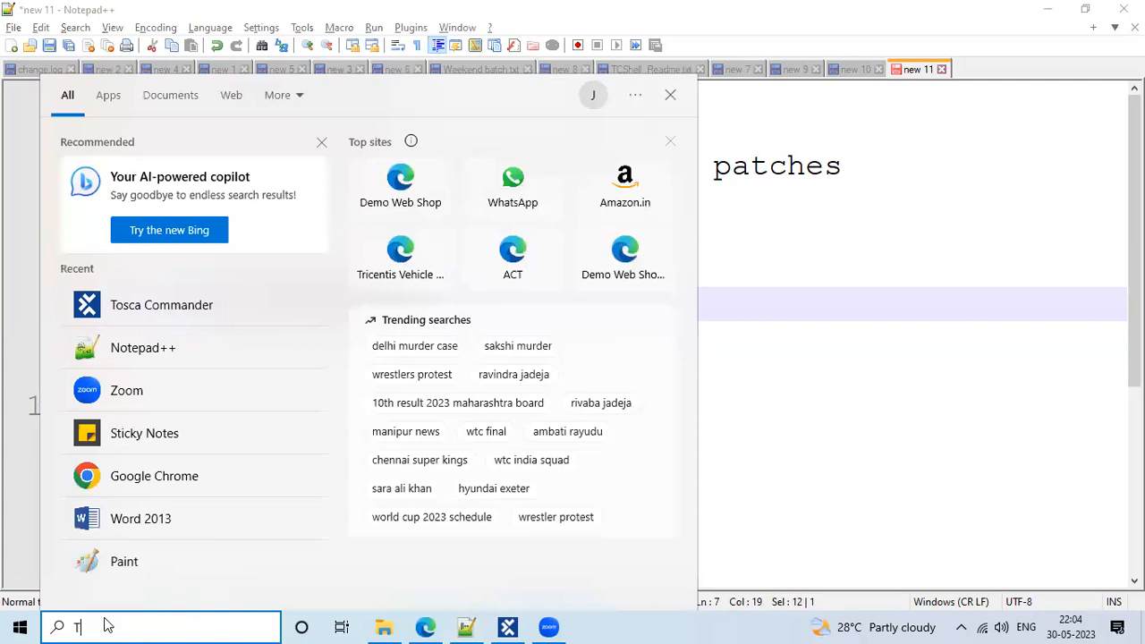
text(osca)
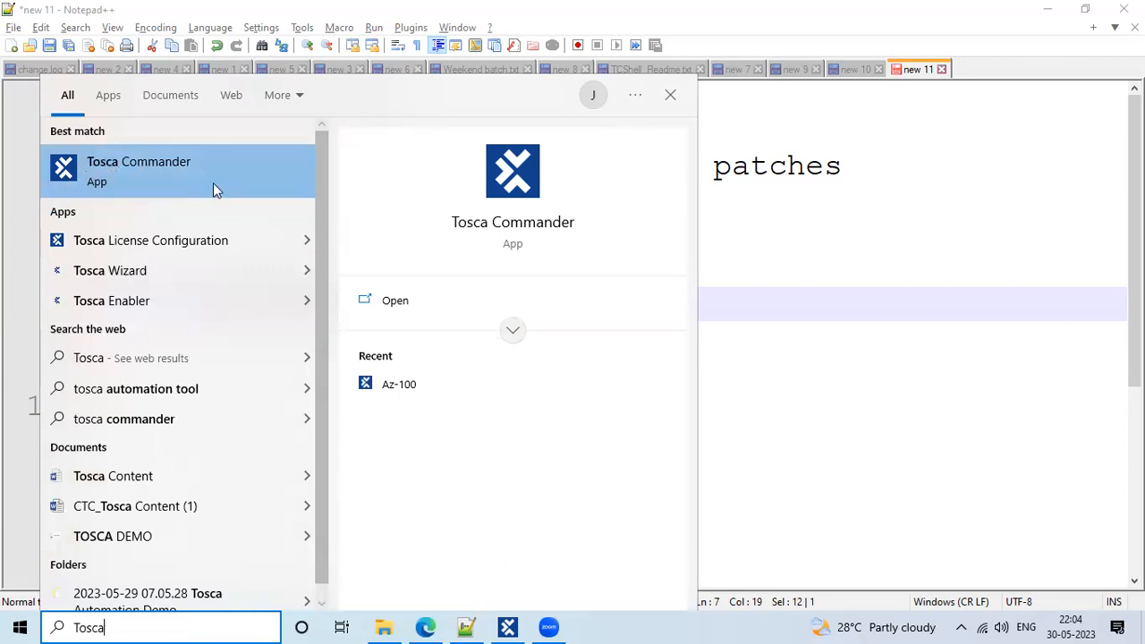
click(176, 157)
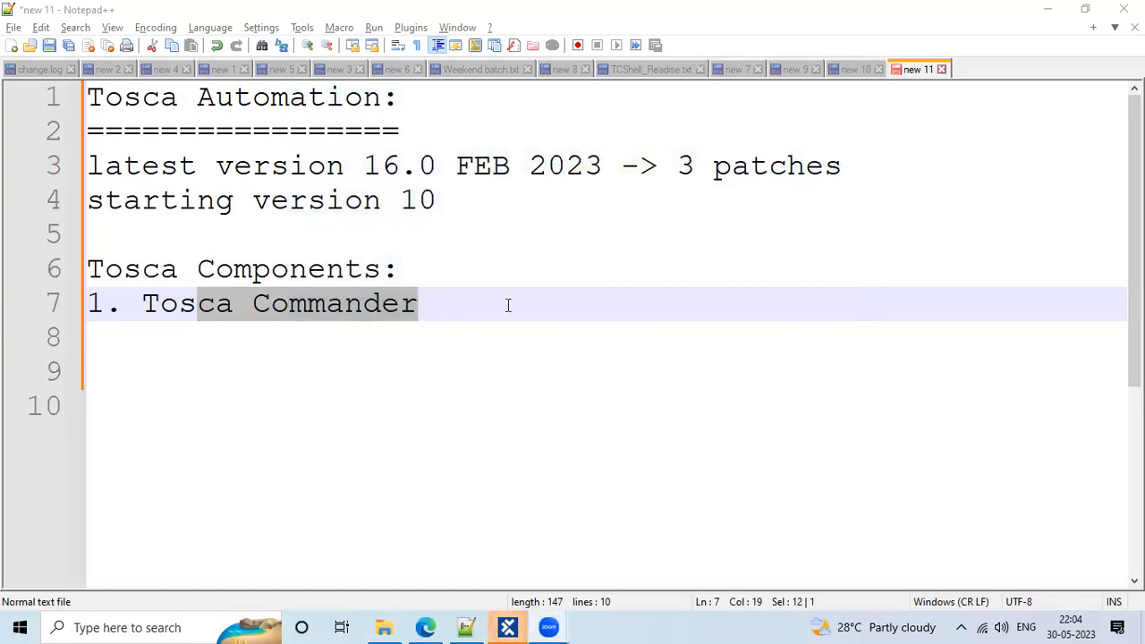
Bring the Tosca Commander window forward from the taskbar and maximize it
mouse_move(508, 627)
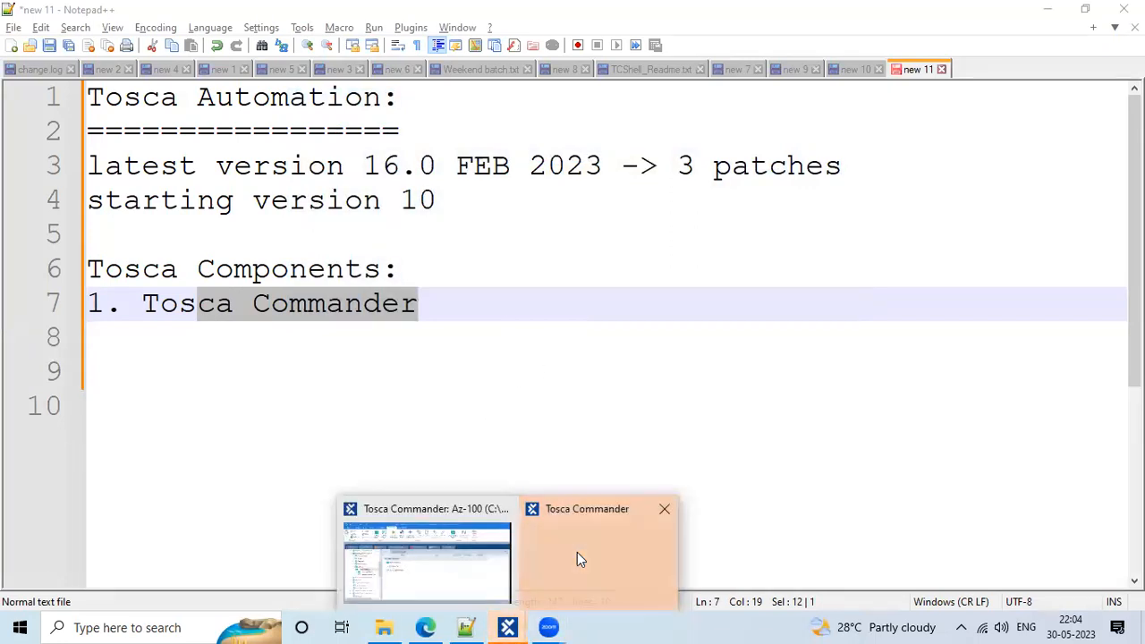
click(576, 557)
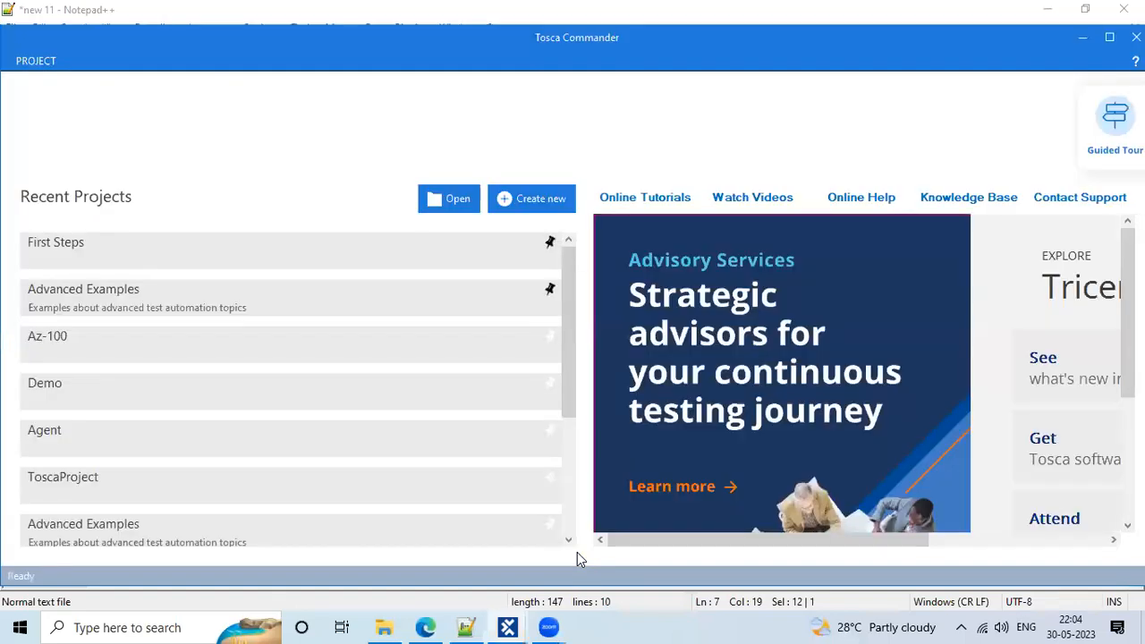
double_click(158, 46)
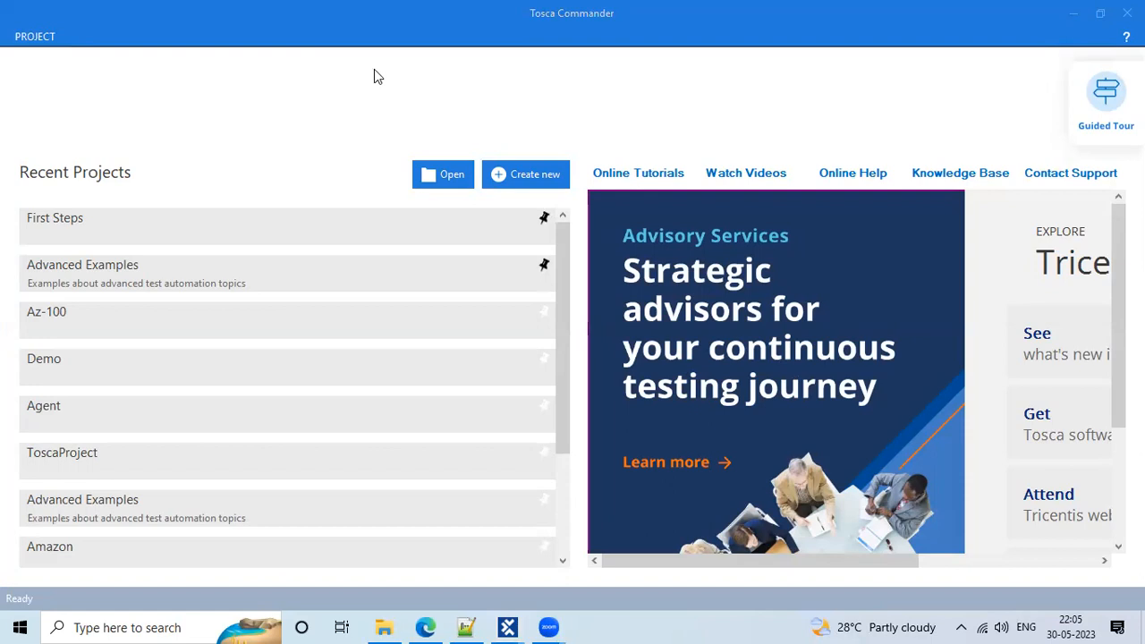
drag(514, 7, 625, 22)
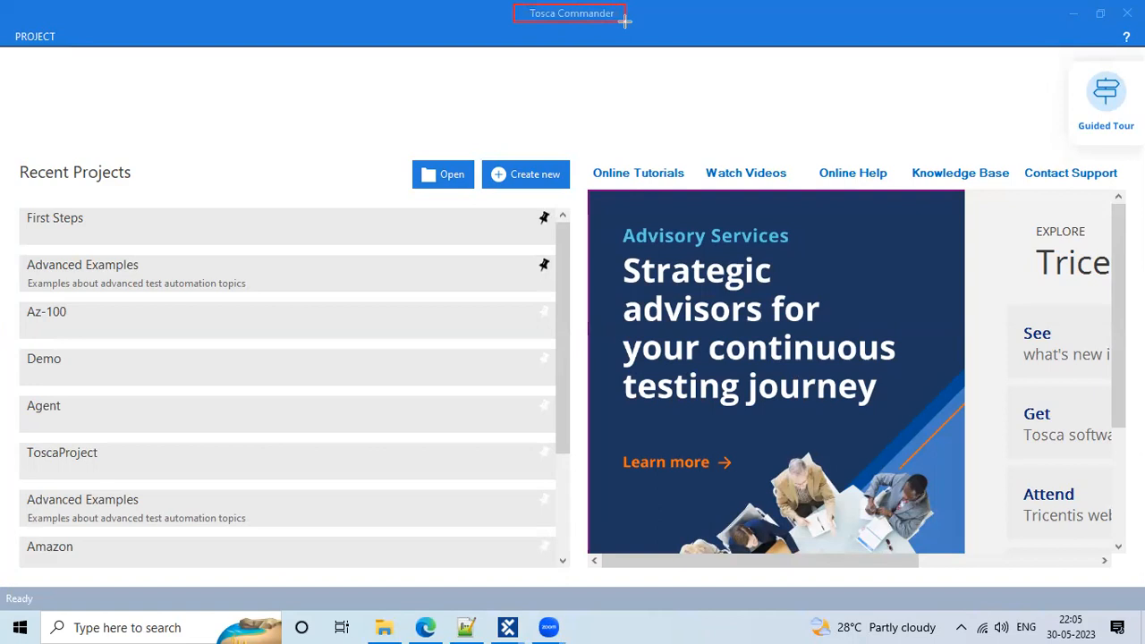
mouse_move(11, 24)
mouse_down()
mouse_move(77, 52)
mouse_move(60, 48)
mouse_up()
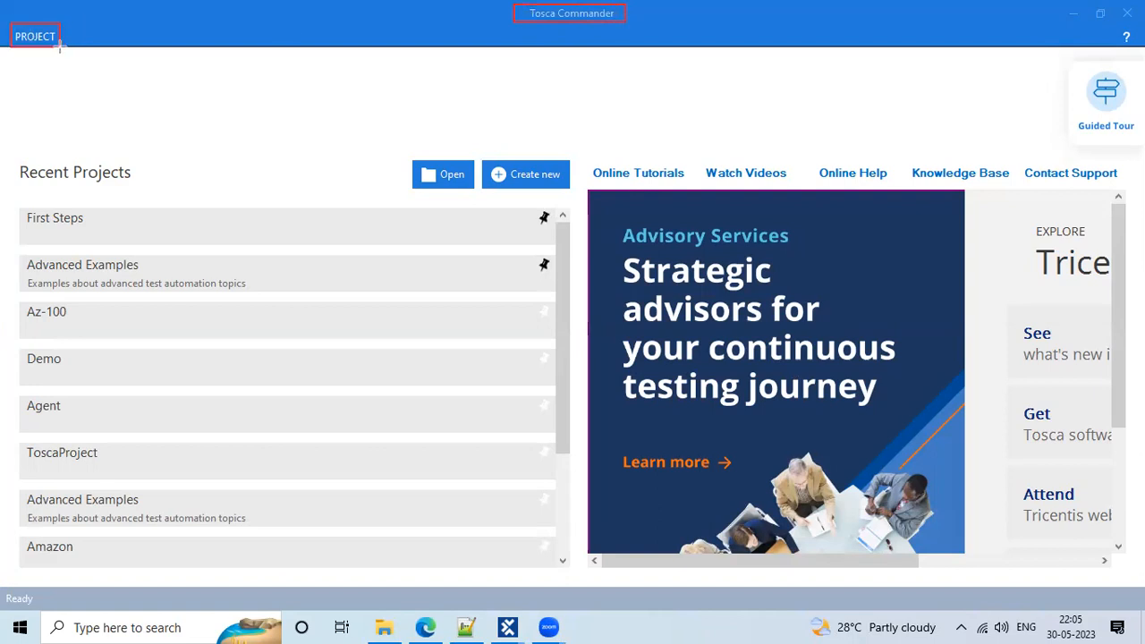
mouse_move(9, 149)
mouse_down()
mouse_move(130, 161)
mouse_move(139, 185)
mouse_up()
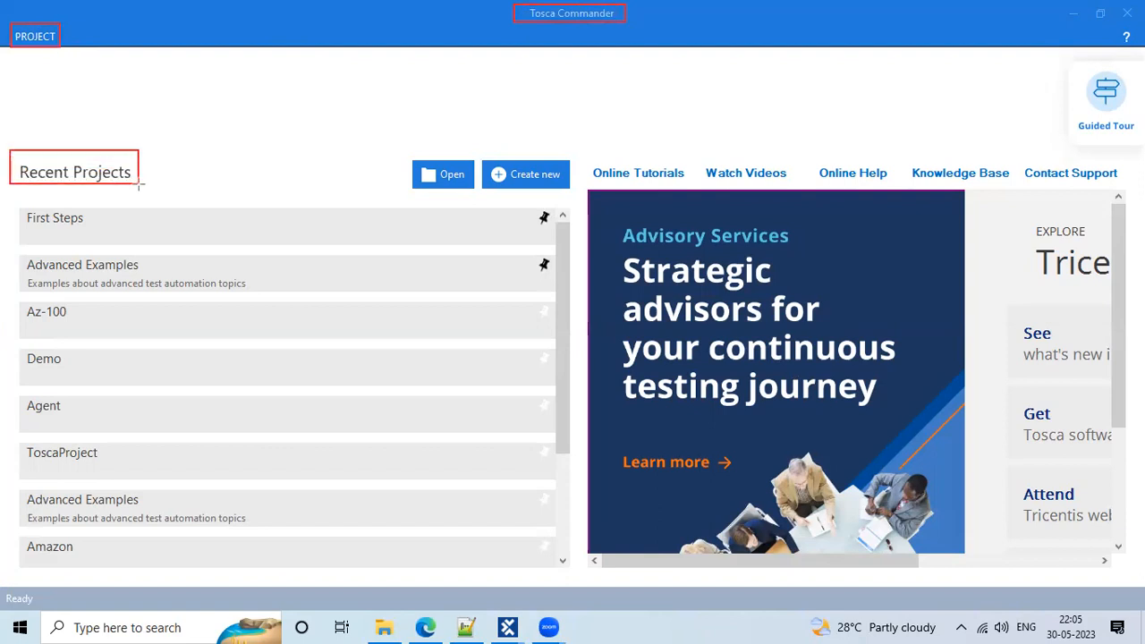
mouse_move(18, 204)
mouse_down()
mouse_move(186, 209)
mouse_move(405, 240)
mouse_up()
drag(343, 266, 274, 244)
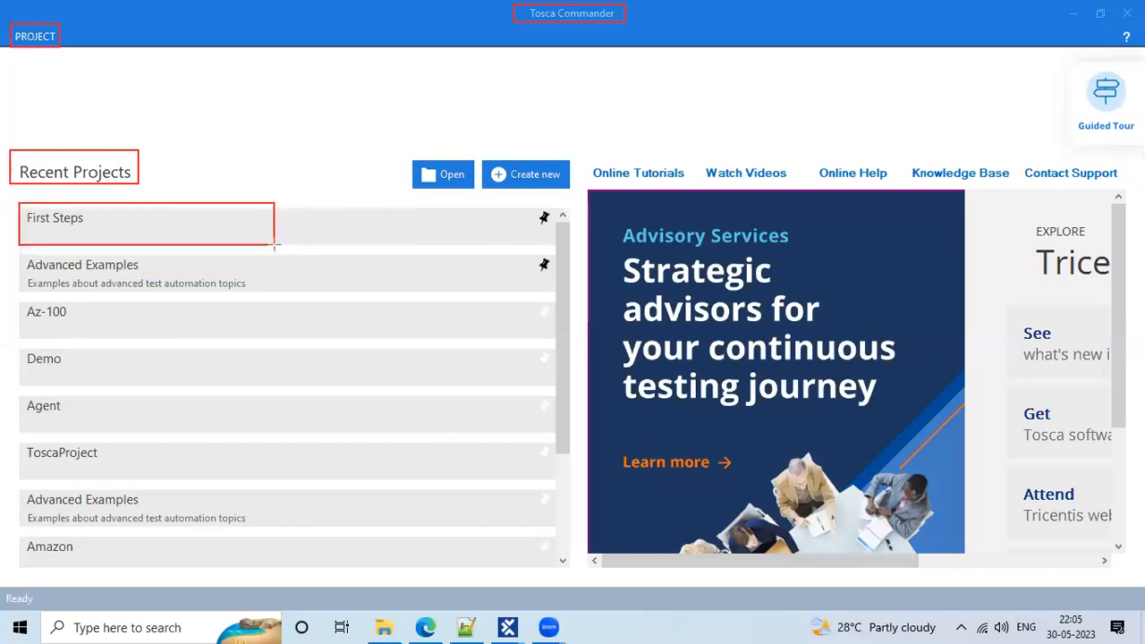
mouse_move(16, 300)
mouse_down()
mouse_move(218, 304)
mouse_move(225, 337)
mouse_up()
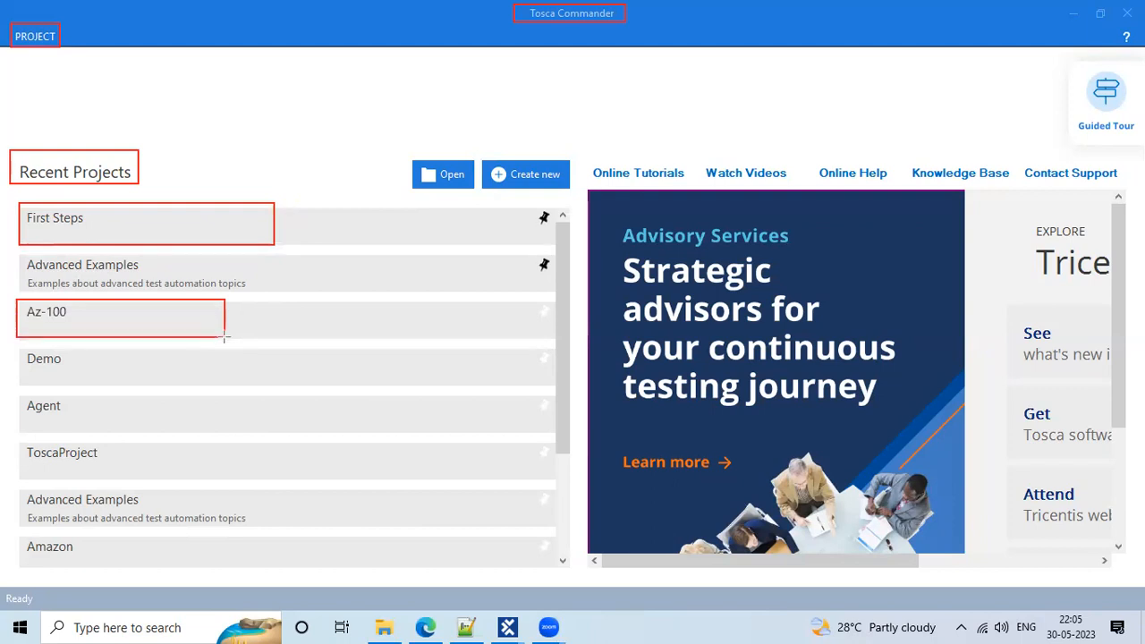
drag(15, 348, 180, 383)
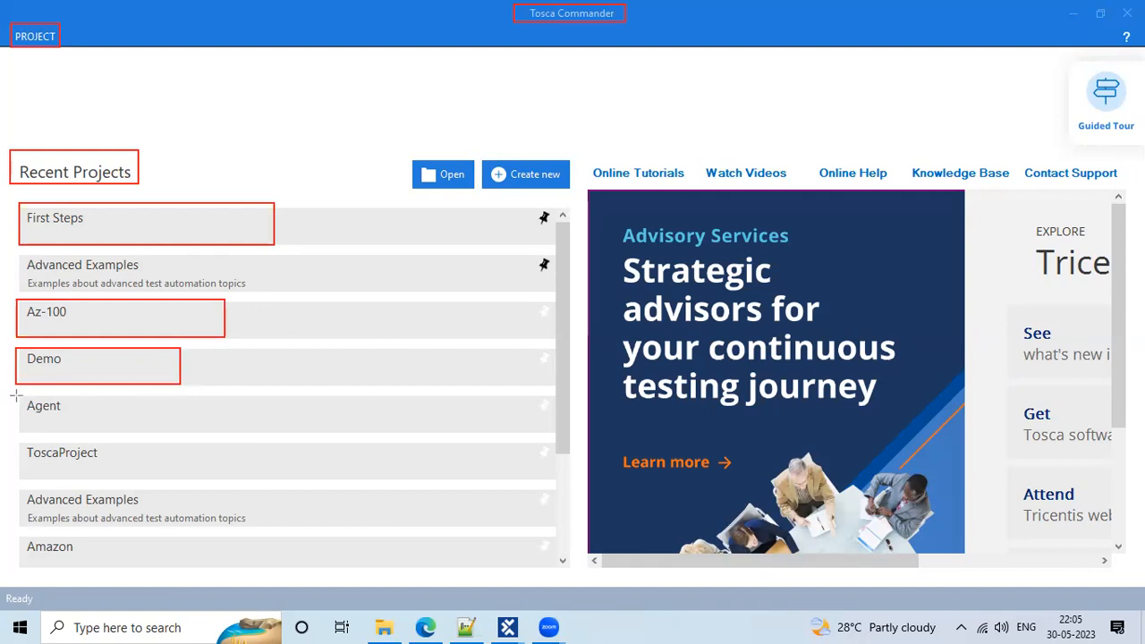
mouse_move(16, 392)
mouse_down()
mouse_move(141, 417)
mouse_move(148, 428)
mouse_up()
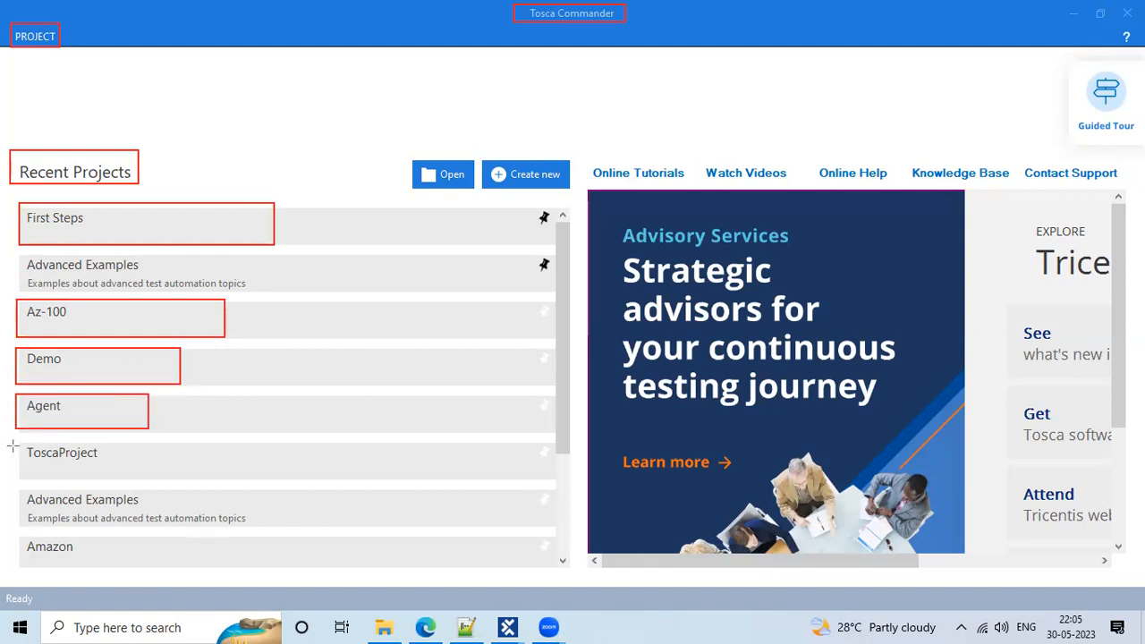
drag(21, 440, 113, 480)
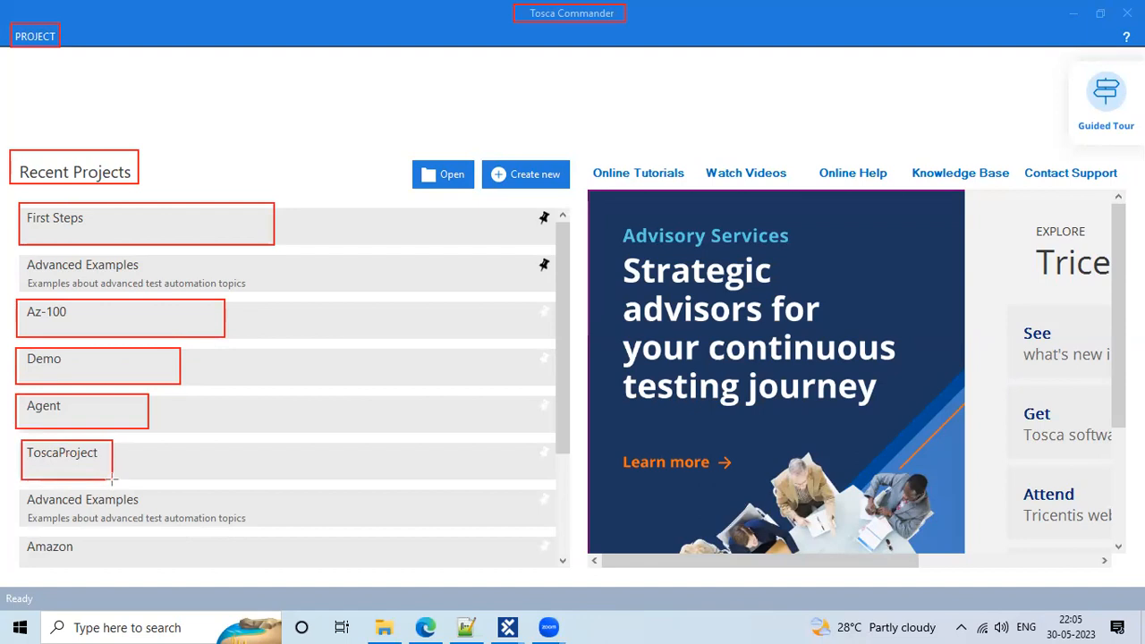
key(ctrl+z)
key(ctrl+z)
key(ctrl+z)
key(ctrl+z)
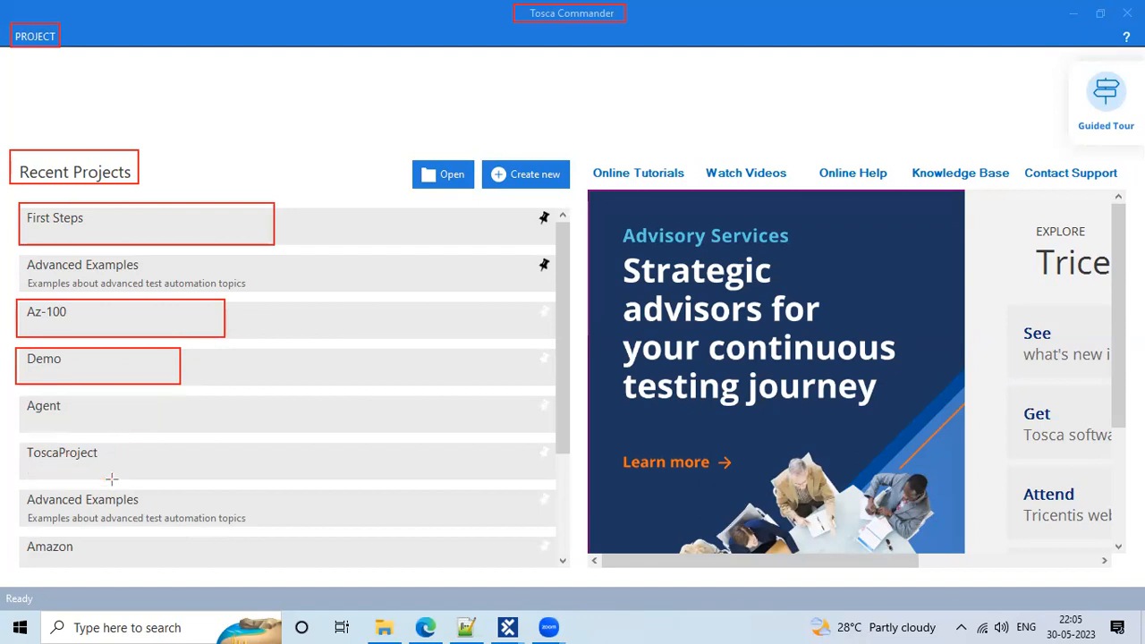
key(ctrl+z)
key(ctrl+z)
key(ctrl+z)
key(ctrl+z)
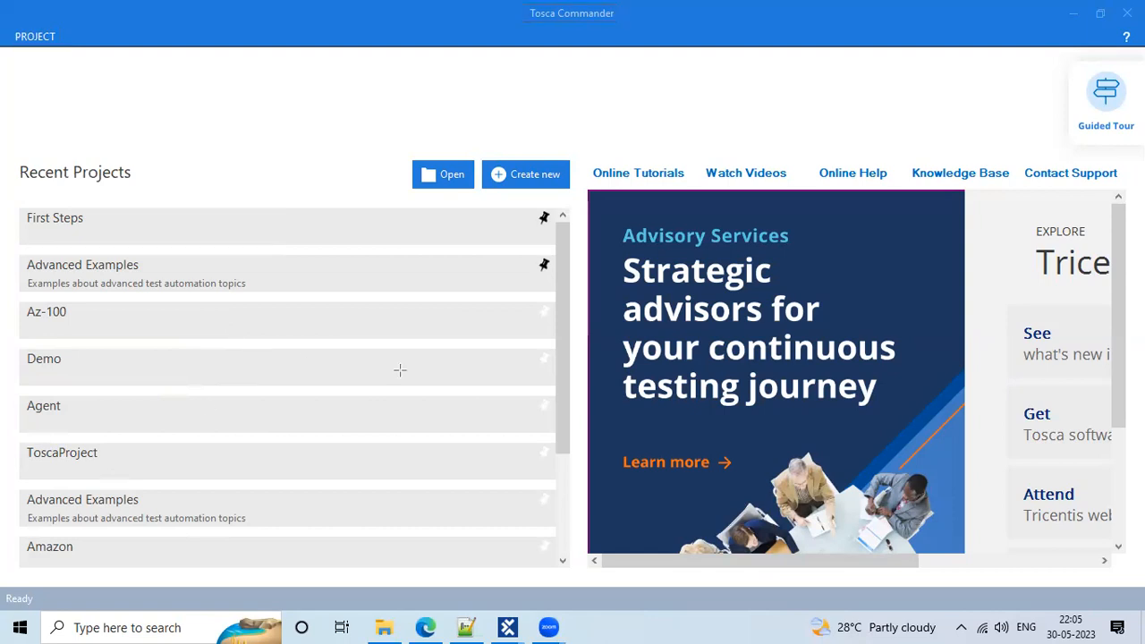
drag(411, 159, 468, 185)
mouse_move(488, 162)
mouse_down()
mouse_move(568, 171)
mouse_move(564, 184)
mouse_up()
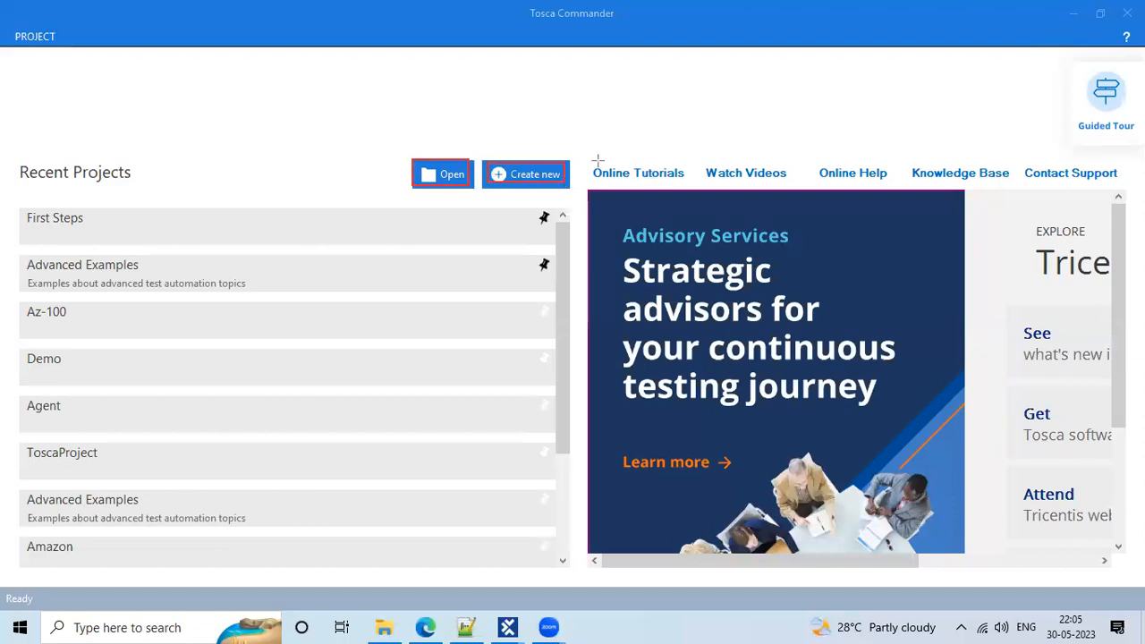
mouse_move(595, 160)
mouse_down()
mouse_move(670, 175)
mouse_move(753, 173)
mouse_move(746, 167)
mouse_up()
key(ctrl+z)
key(ctrl+z)
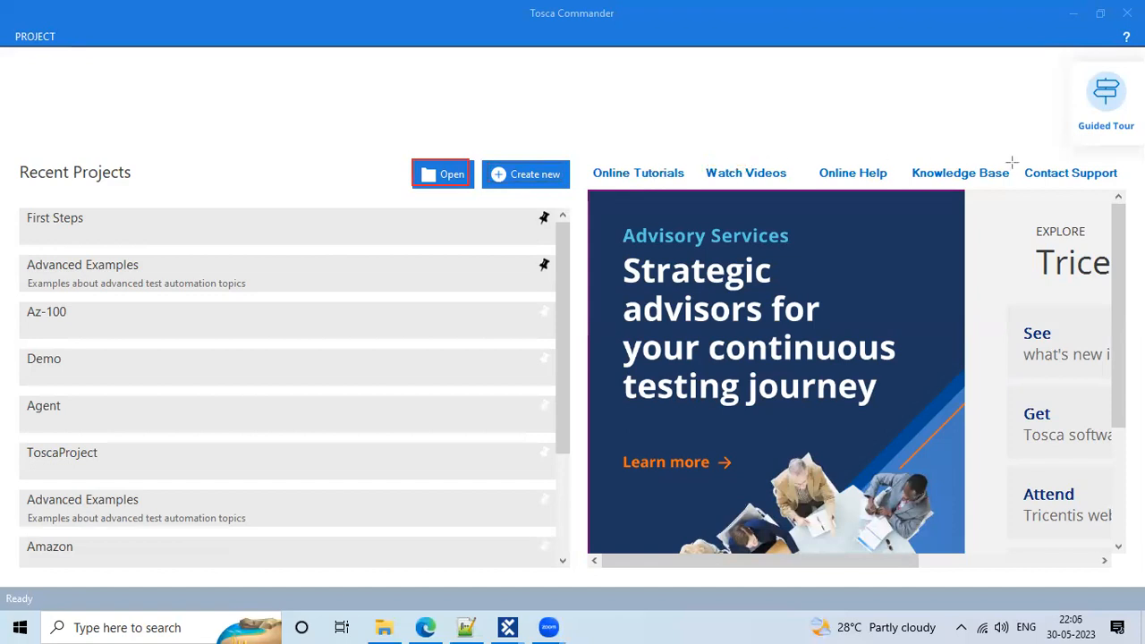
drag(1025, 158, 1127, 188)
key(ctrl+z)
mouse_move(605, 204)
mouse_down()
mouse_move(900, 289)
mouse_move(913, 420)
mouse_up()
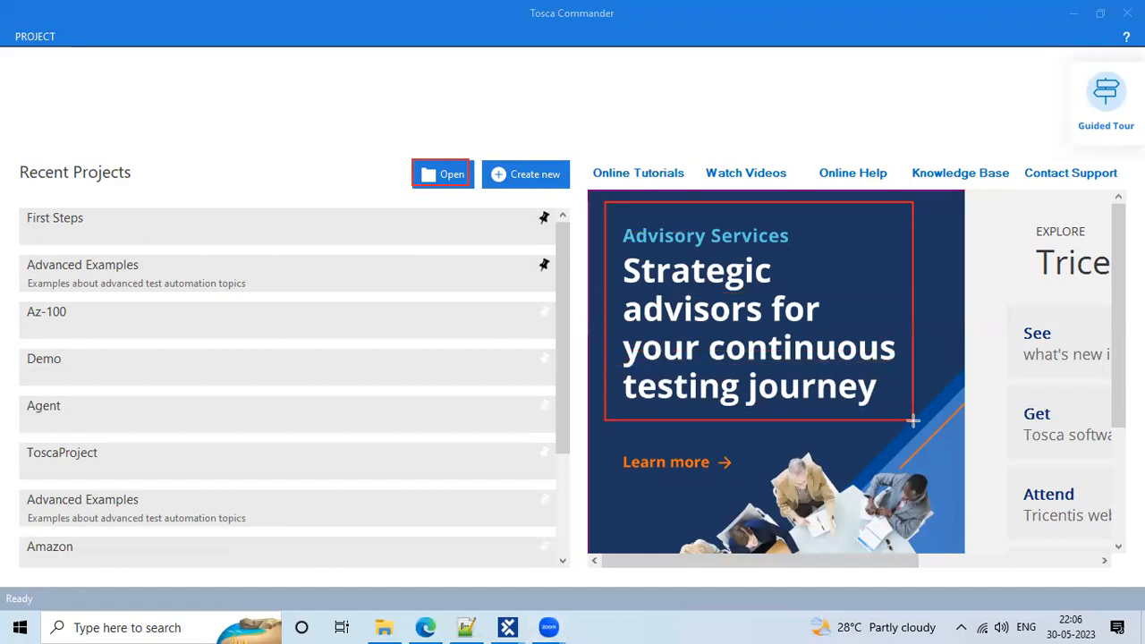
key(ctrl+z)
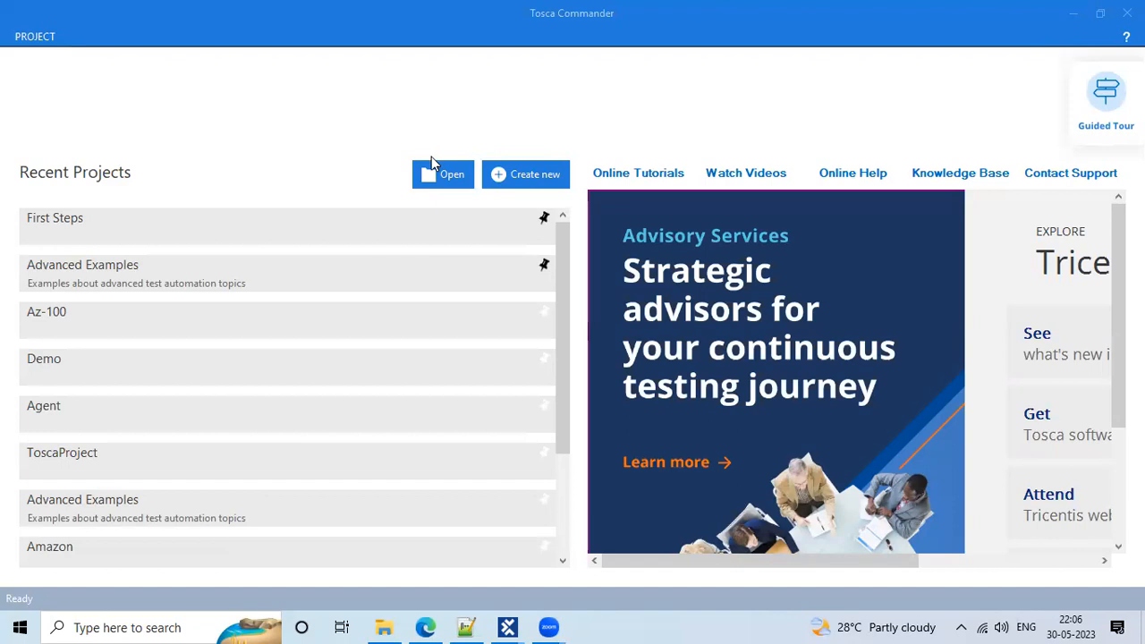
Open the Demo project from Recent Projects and log in
click(112, 379)
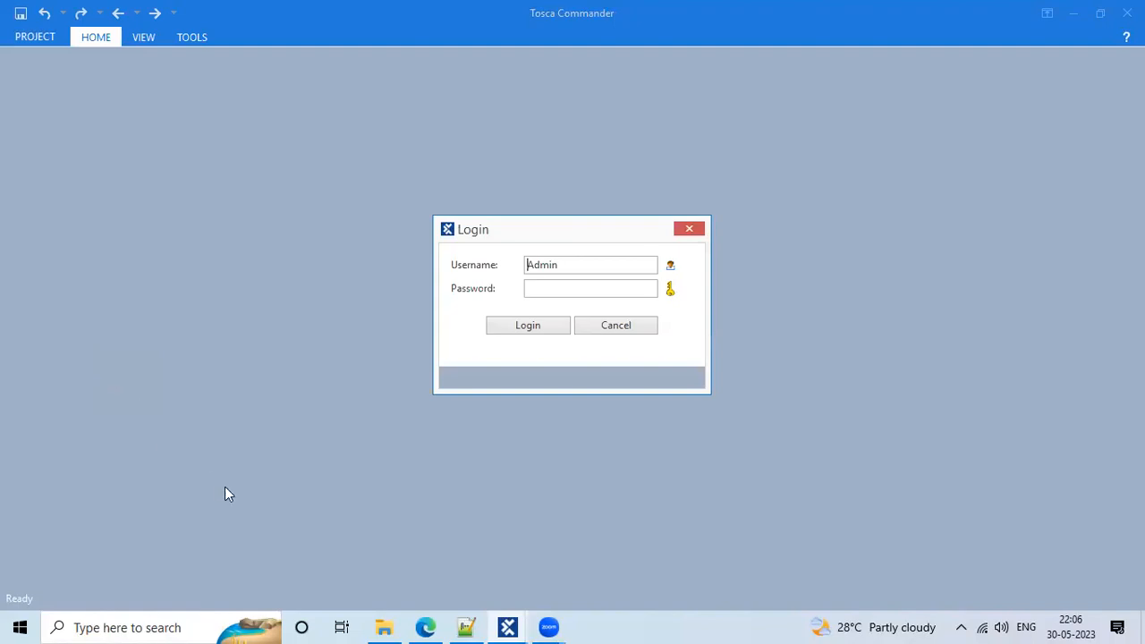
click(503, 326)
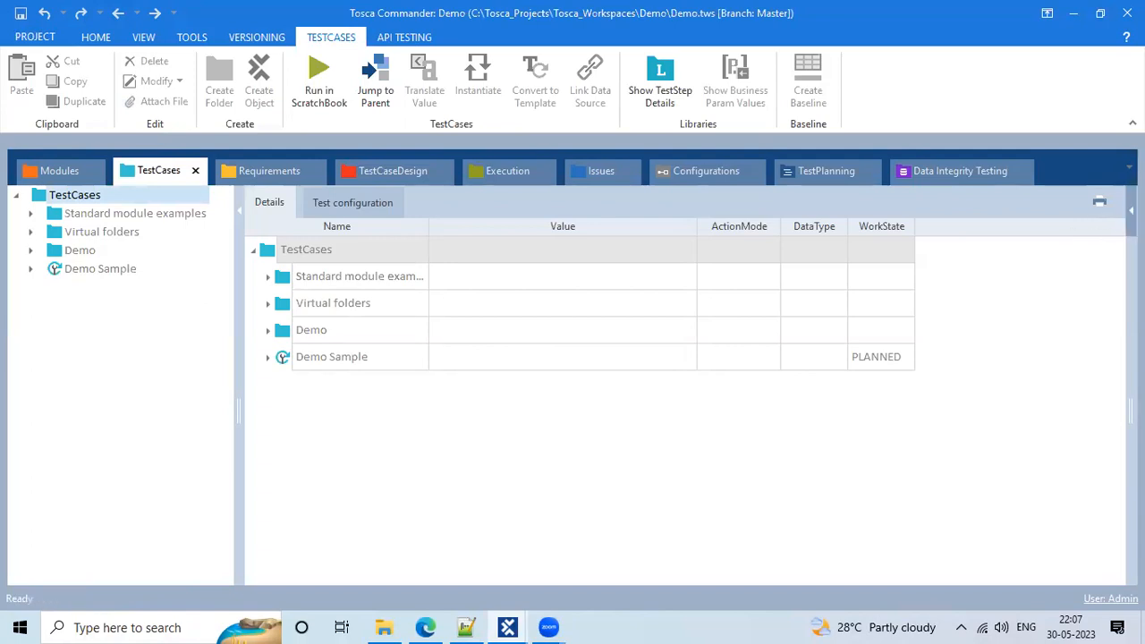
Widen the Properties panel beside the TestCases details and switch to the HOME ribbon
drag(1131, 284, 1068, 284)
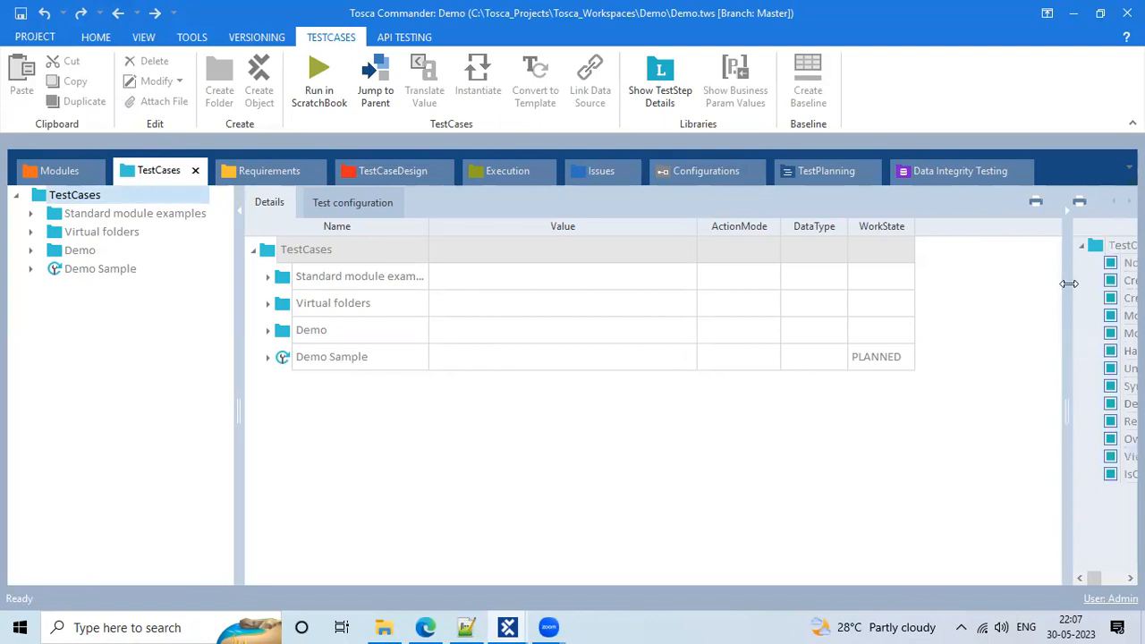
drag(908, 281, 825, 284)
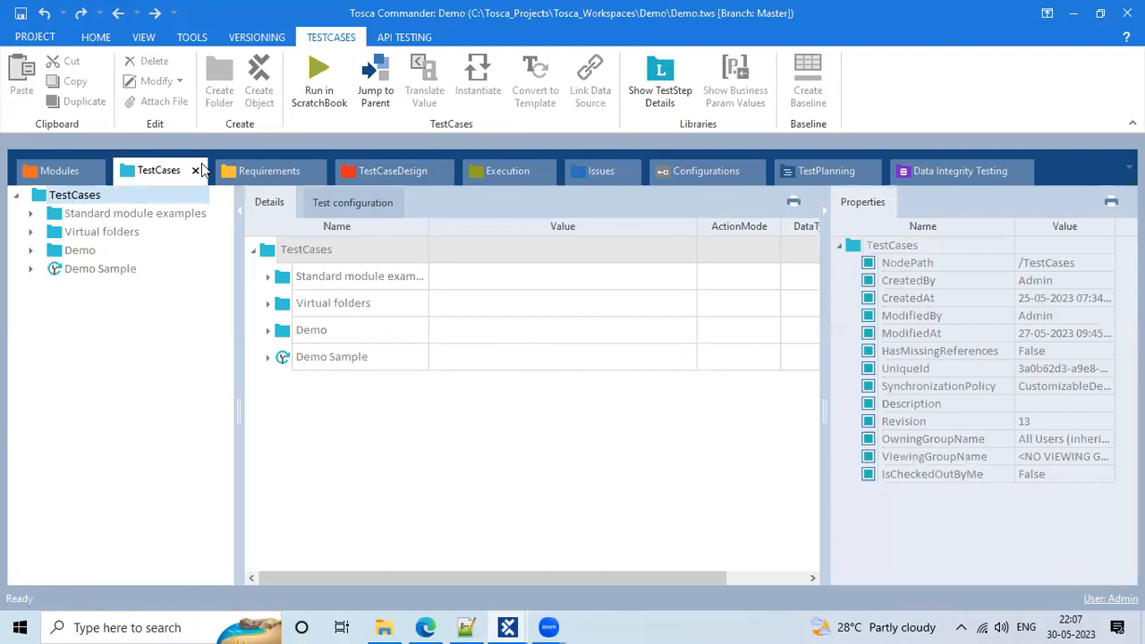
click(96, 37)
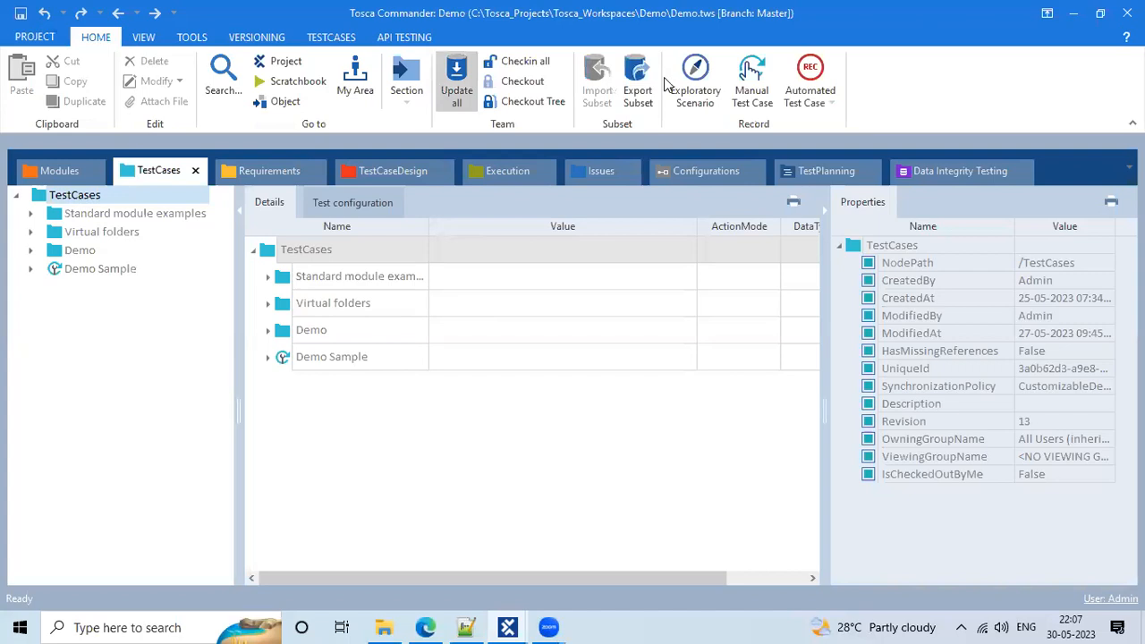
key(ctrl+2)
drag(10, 27, 285, 47)
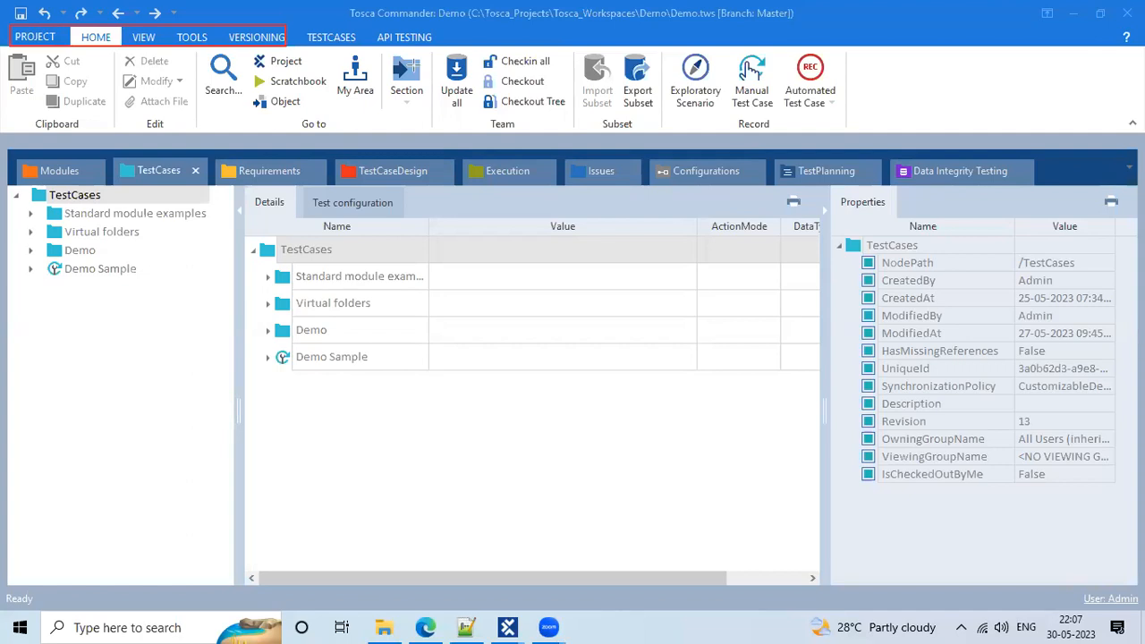
click(69, 15)
text(static tabs)
click(683, 34)
mouse_move(298, 25)
mouse_down()
mouse_move(351, 36)
mouse_move(360, 50)
mouse_up()
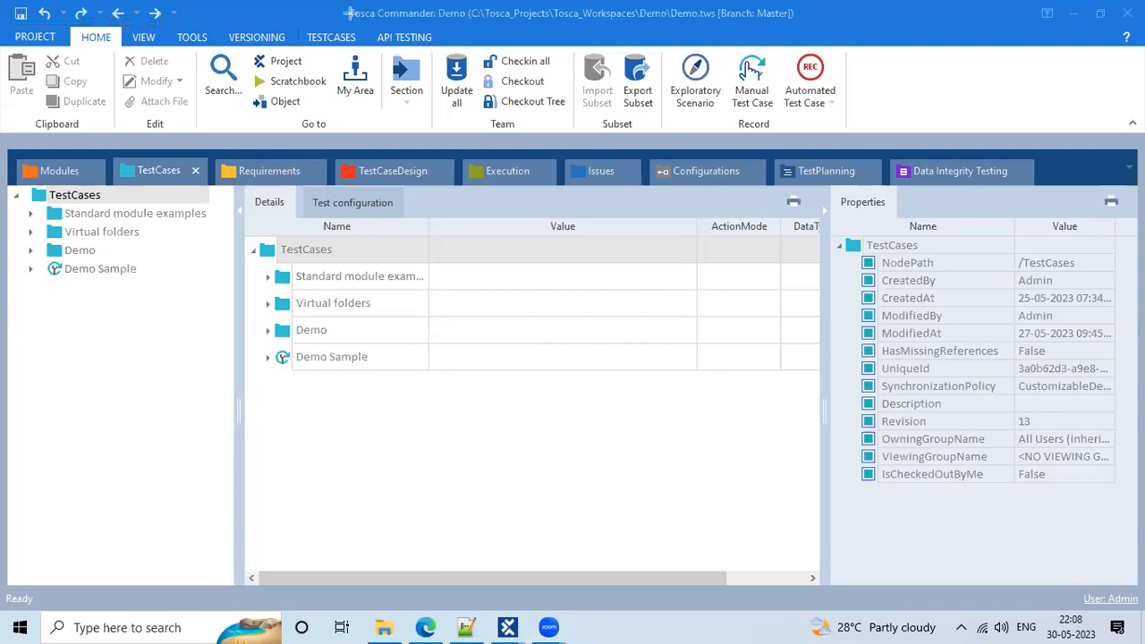
mouse_move(347, 7)
mouse_down()
mouse_move(777, 27)
mouse_move(717, 27)
mouse_up()
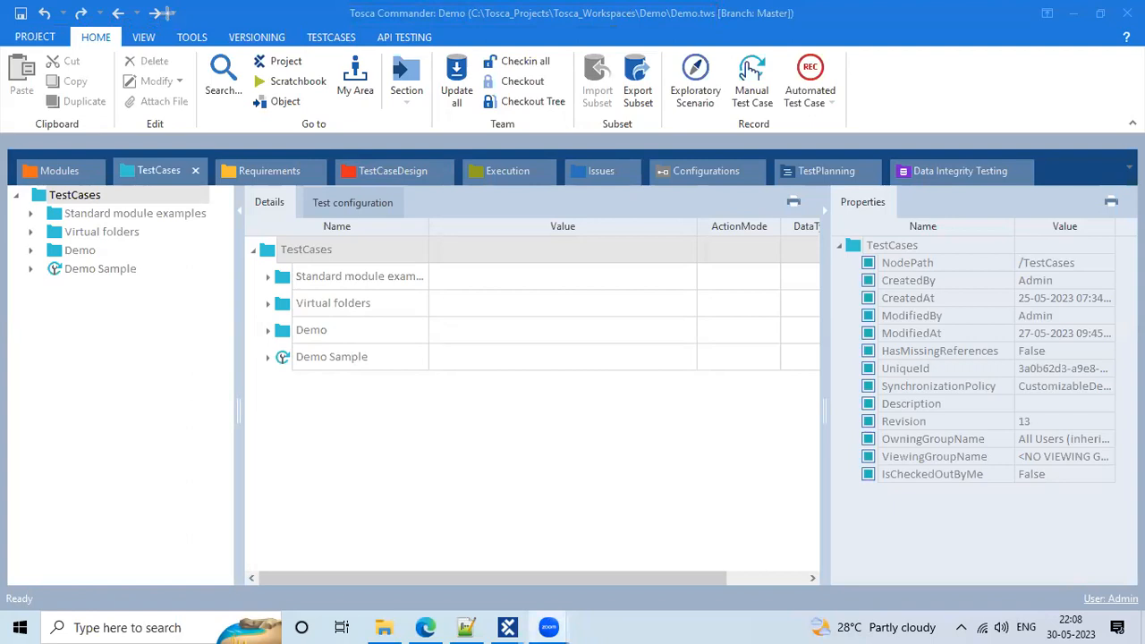
mouse_move(3, 50)
mouse_down()
mouse_move(87, 68)
mouse_move(101, 131)
mouse_move(117, 133)
mouse_up()
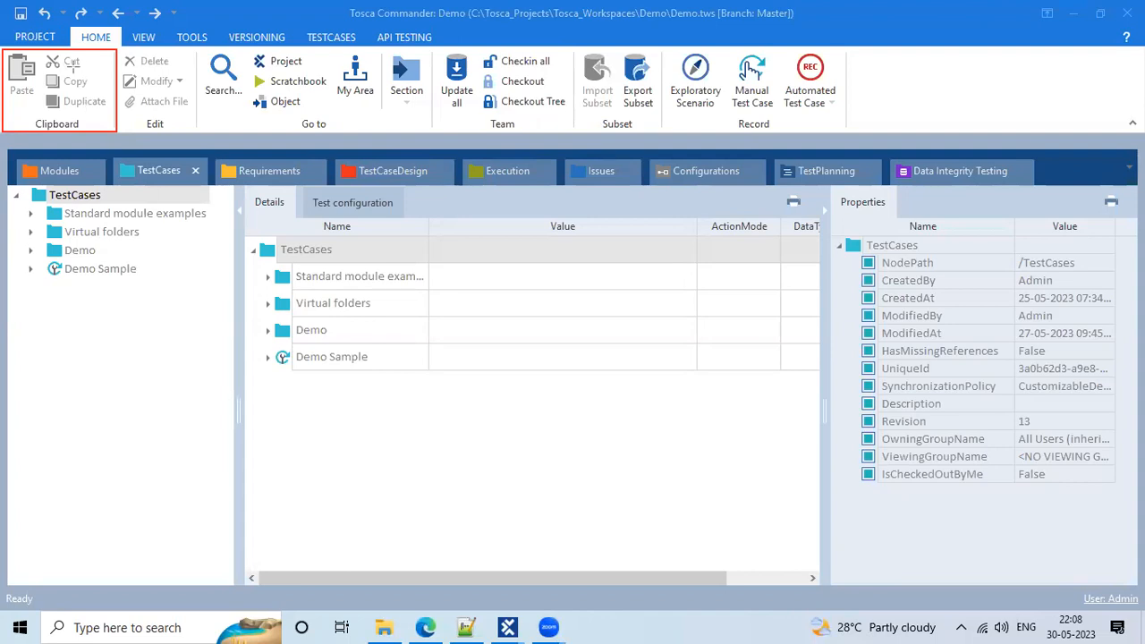
mouse_move(115, 48)
mouse_down()
mouse_move(204, 64)
mouse_move(197, 131)
mouse_up()
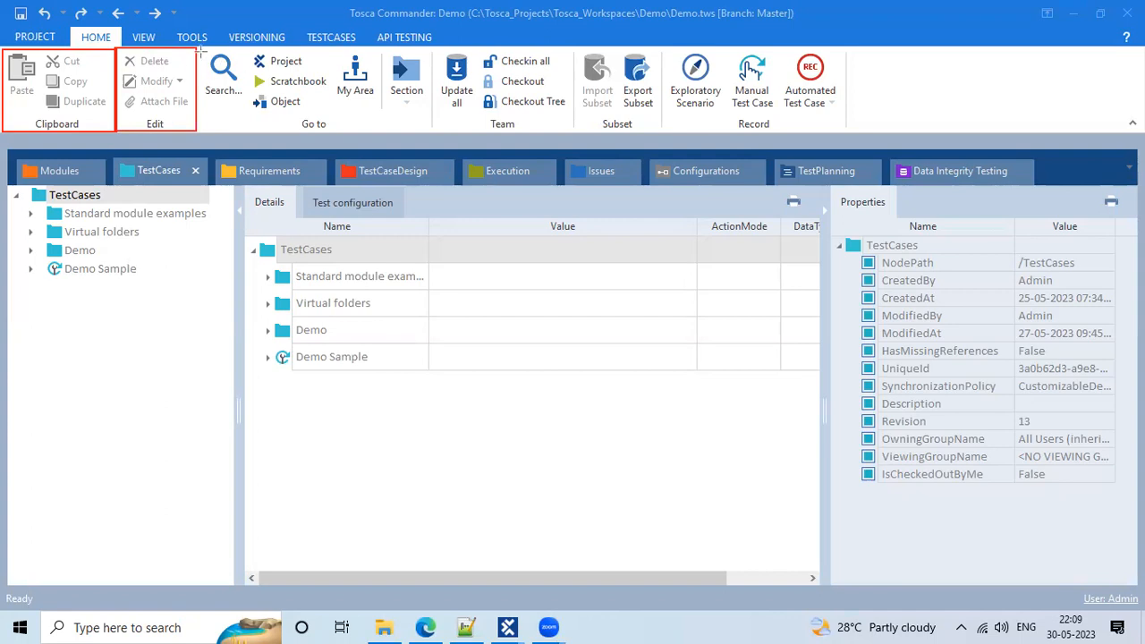
key(ctrl+z)
key(ctrl+z)
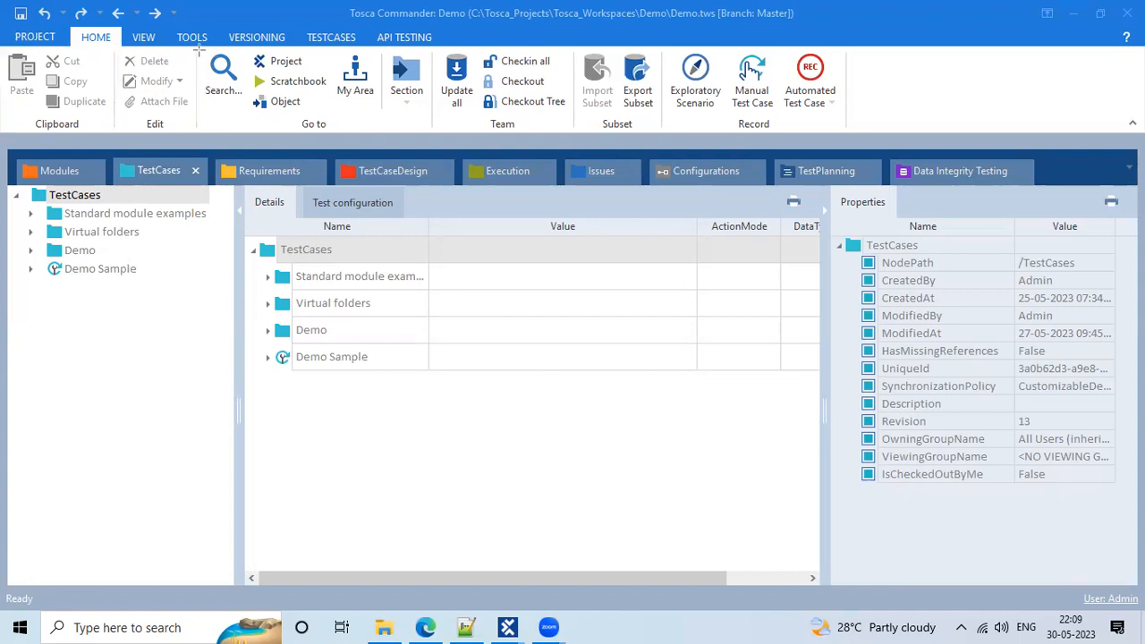
drag(194, 48, 249, 133)
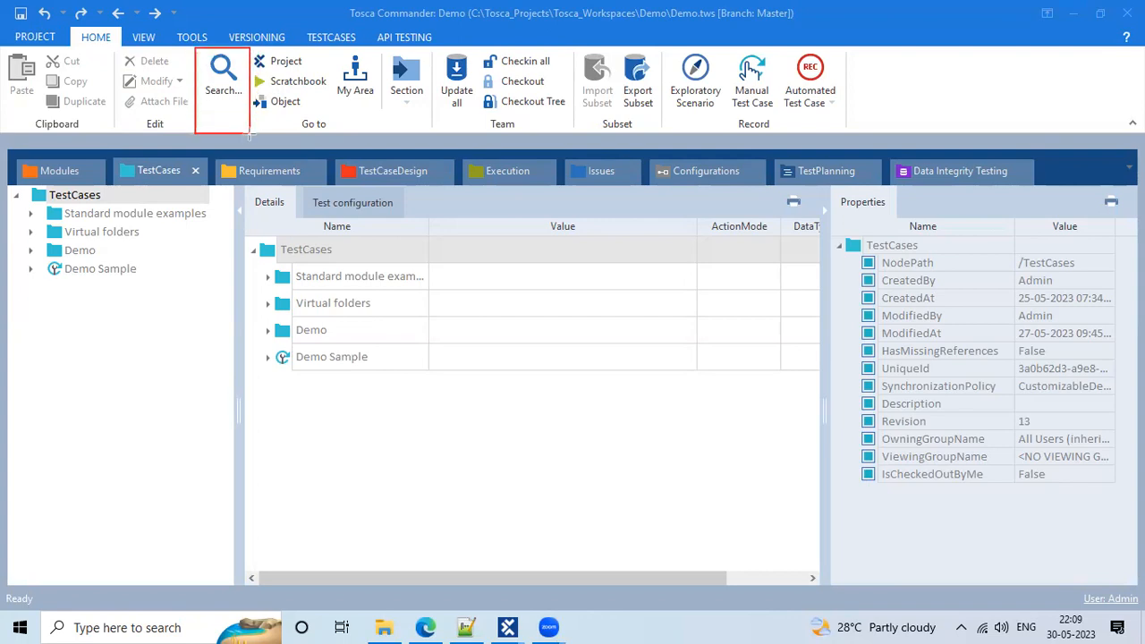
drag(27, 189, 132, 204)
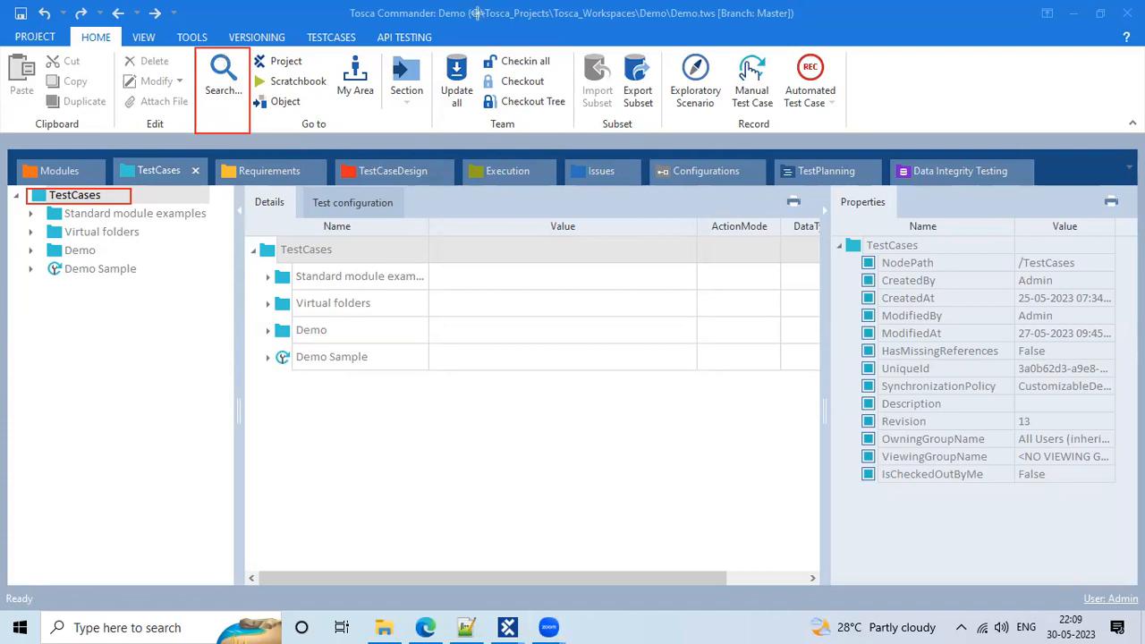
click(200, 115)
text(TQL Search)
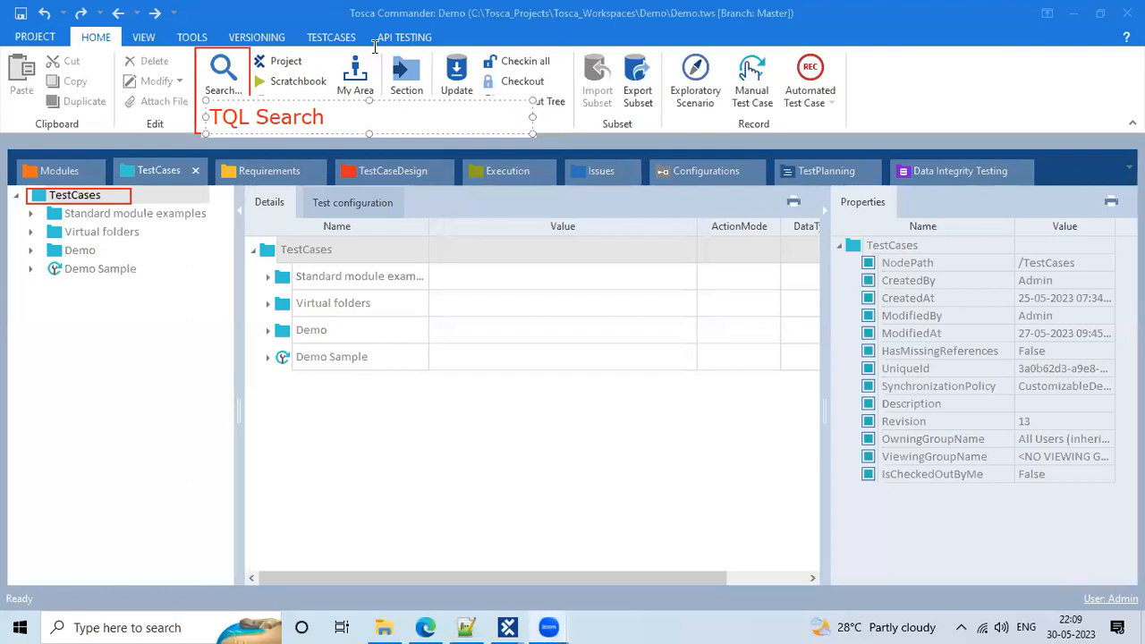
click(586, 105)
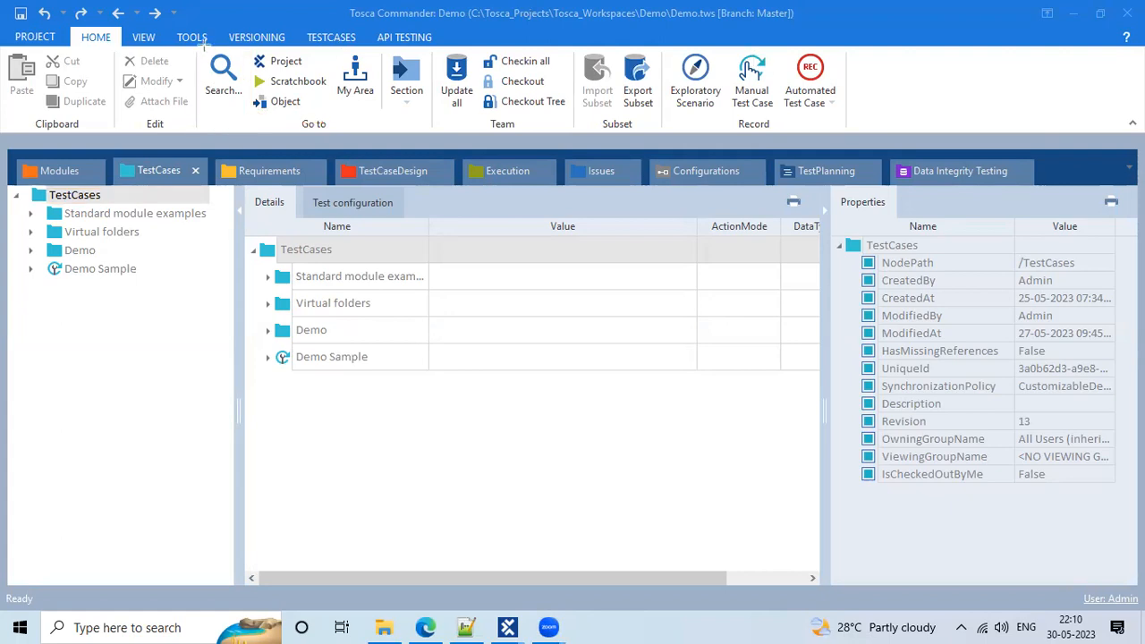
drag(349, 83, 384, 130)
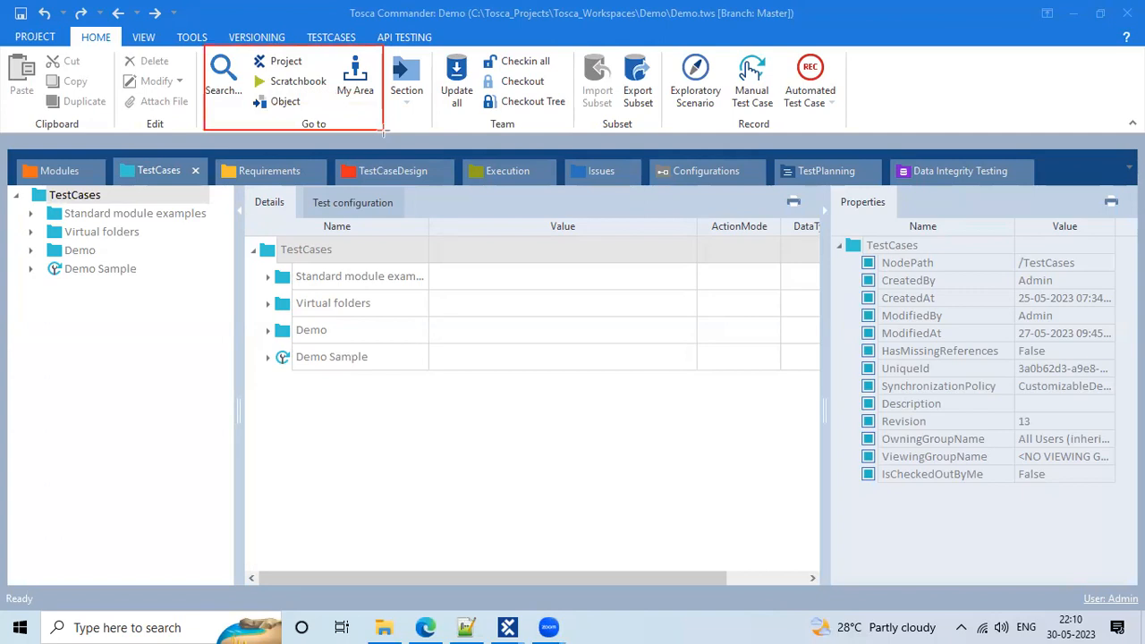
mouse_move(252, 49)
mouse_down()
mouse_move(305, 65)
mouse_move(327, 87)
mouse_up()
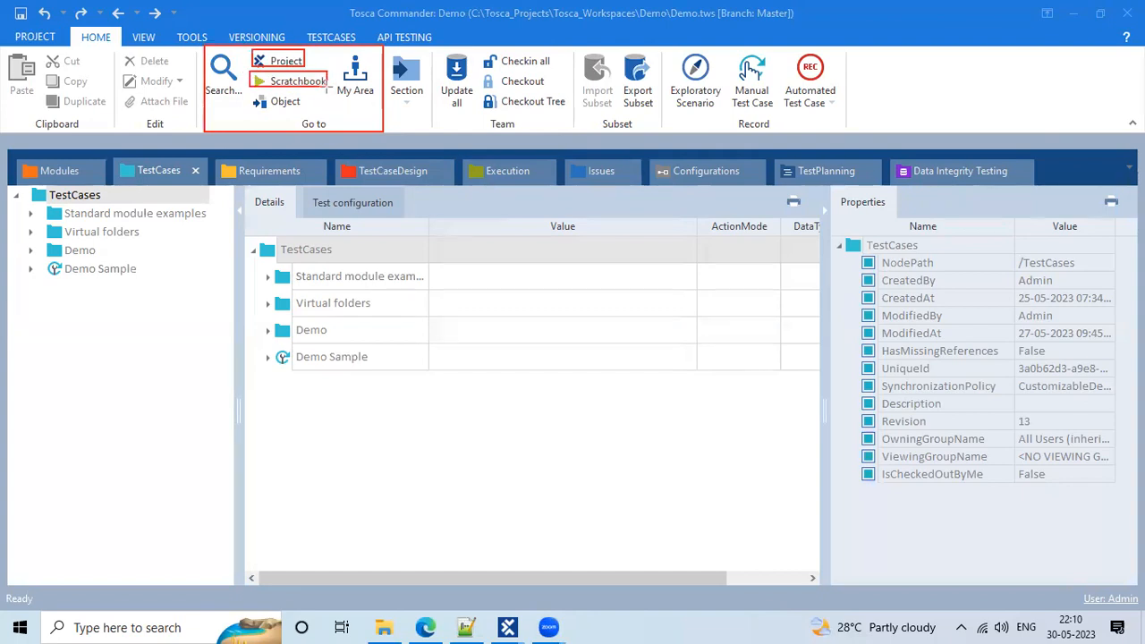
drag(249, 94, 304, 108)
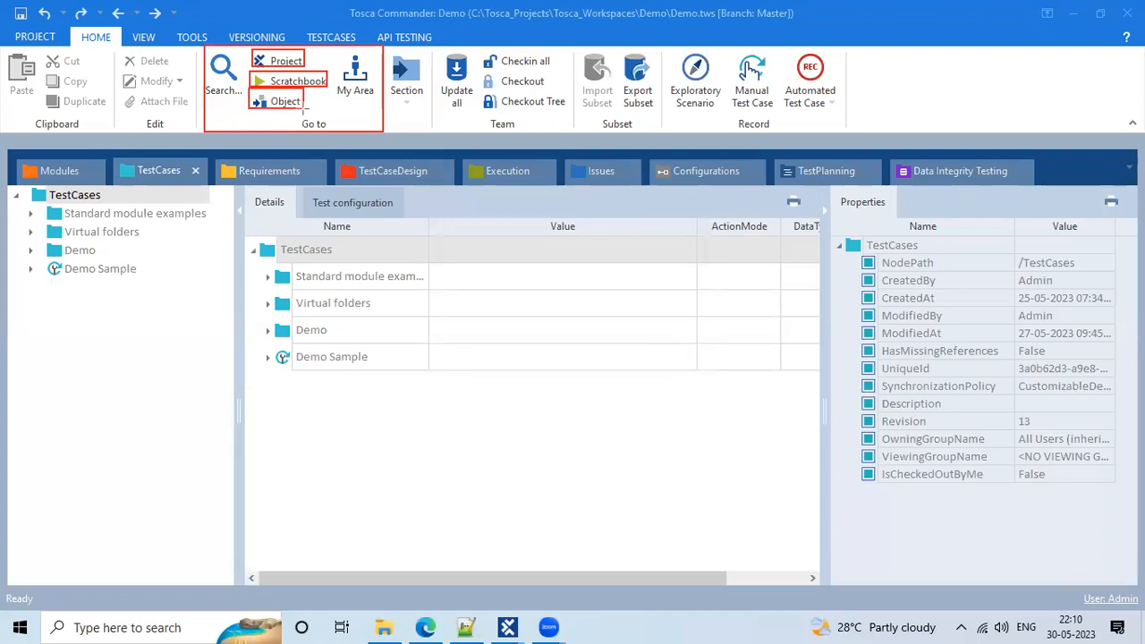
drag(331, 51, 383, 101)
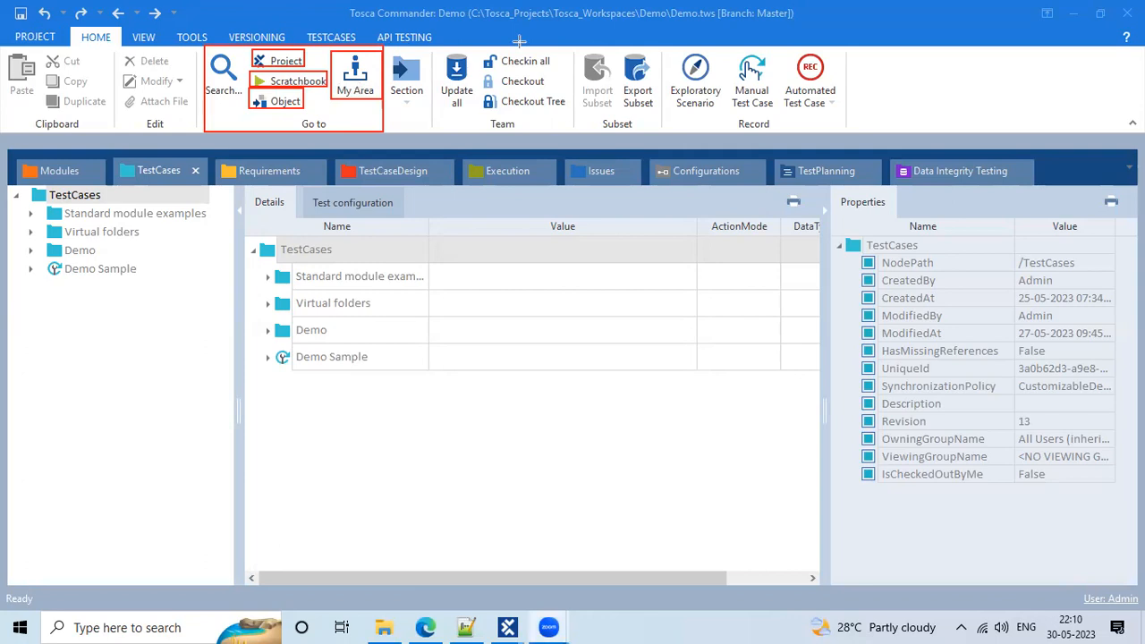
mouse_move(382, 52)
mouse_down()
mouse_move(437, 98)
mouse_move(433, 122)
mouse_up()
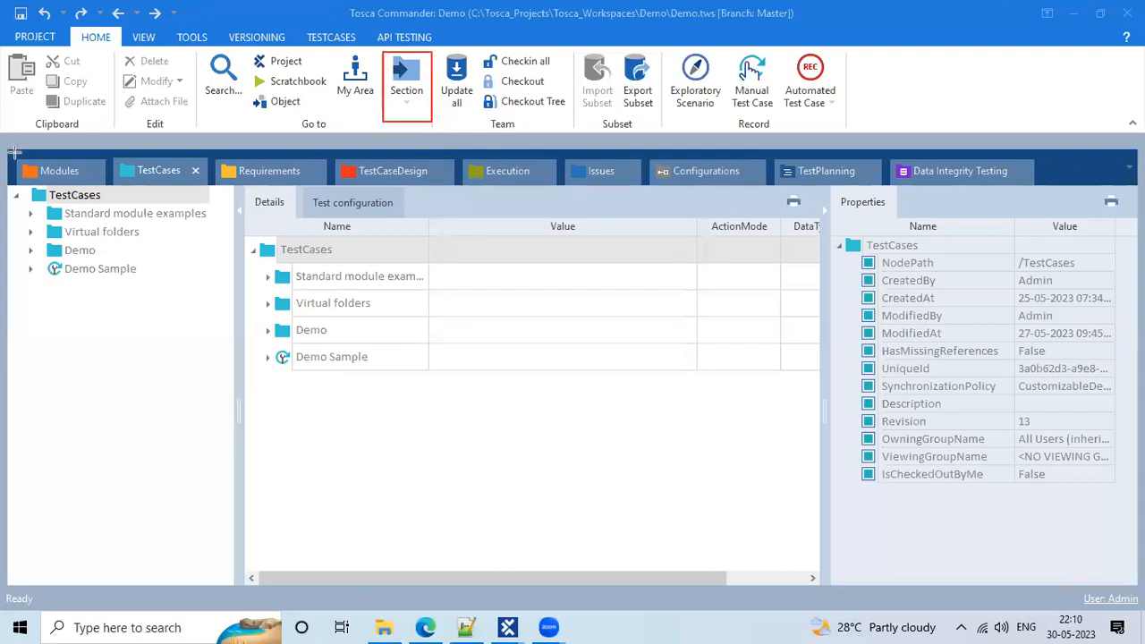
Close the TestCases and Requirements section tabs
mouse_move(15, 152)
mouse_down()
mouse_move(113, 186)
mouse_move(99, 184)
mouse_move(763, 184)
mouse_up()
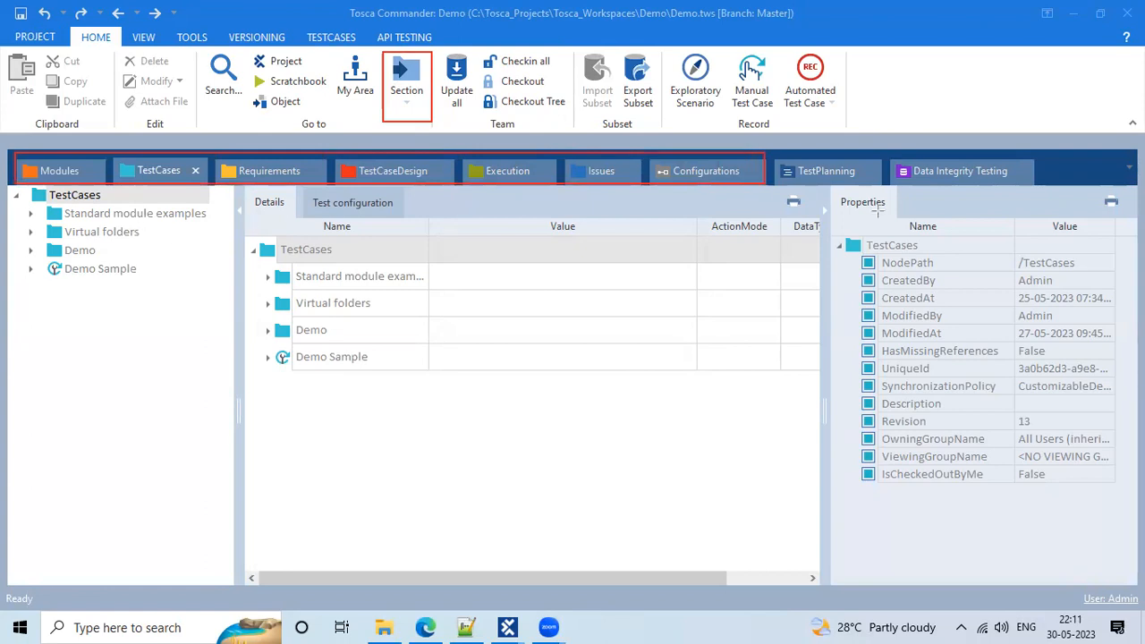
key(ctrl+z)
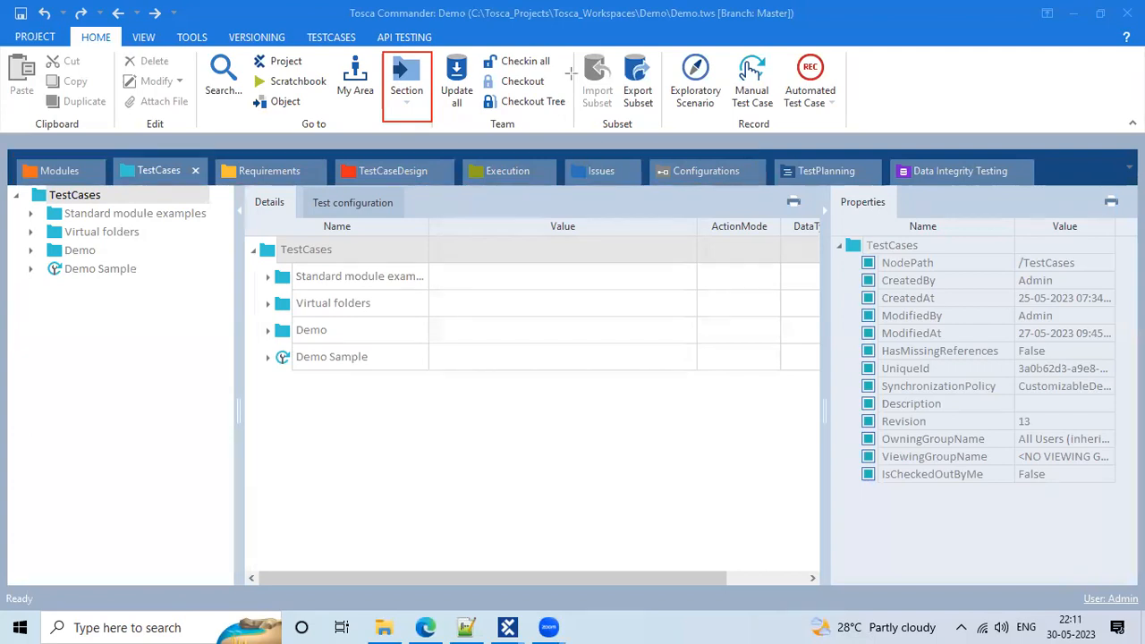
click(195, 170)
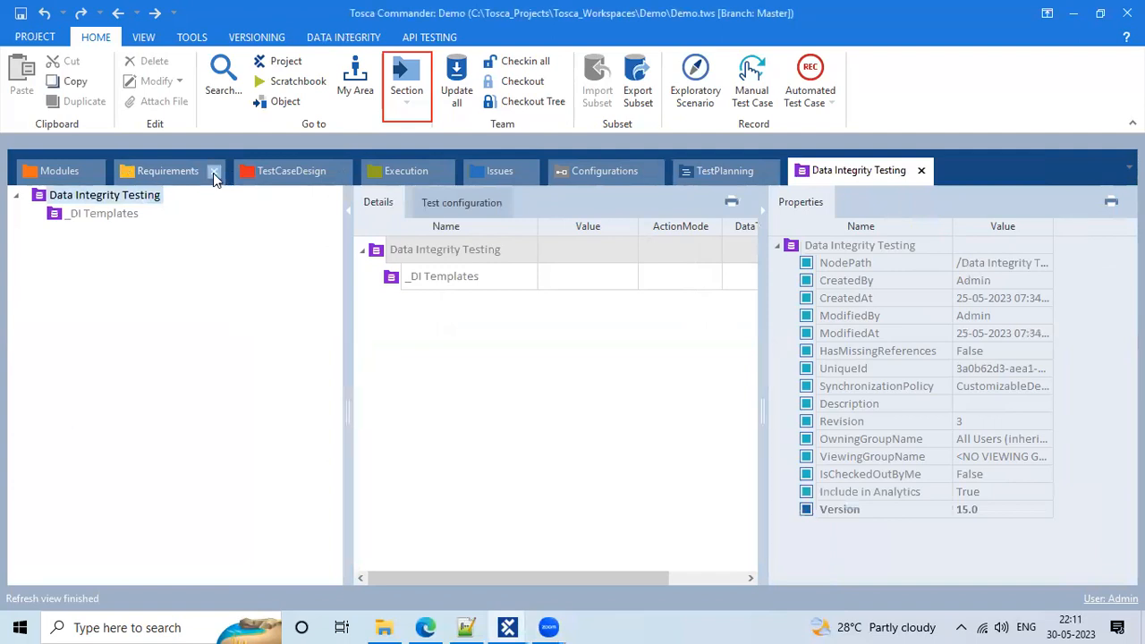
click(214, 172)
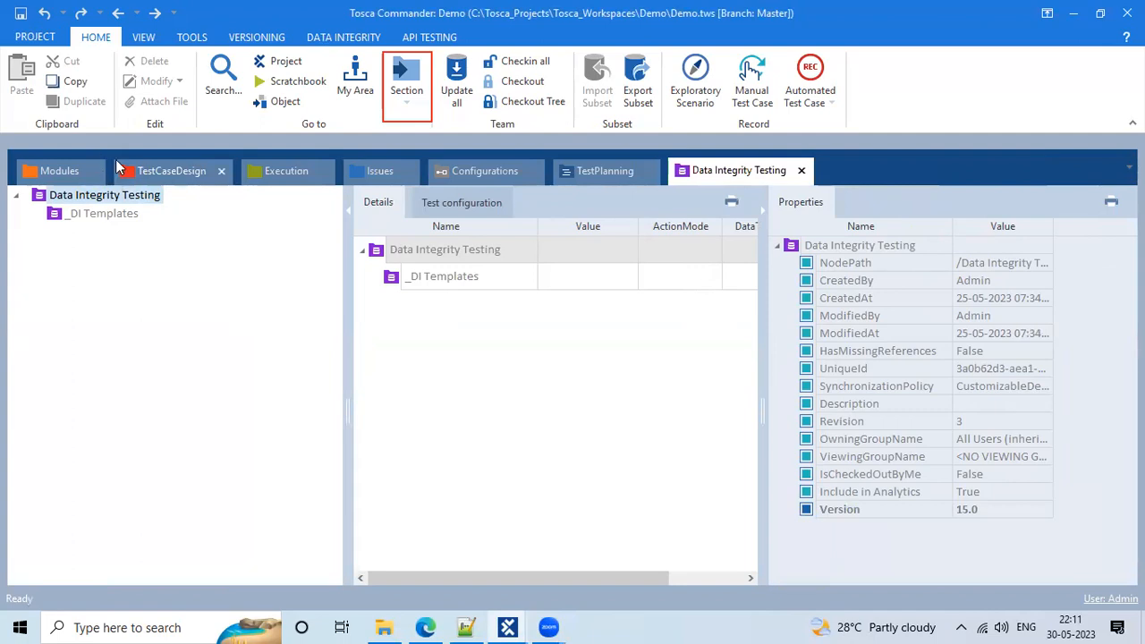
Reopen TestCases from the HOME ribbon's Section dropdown
click(405, 90)
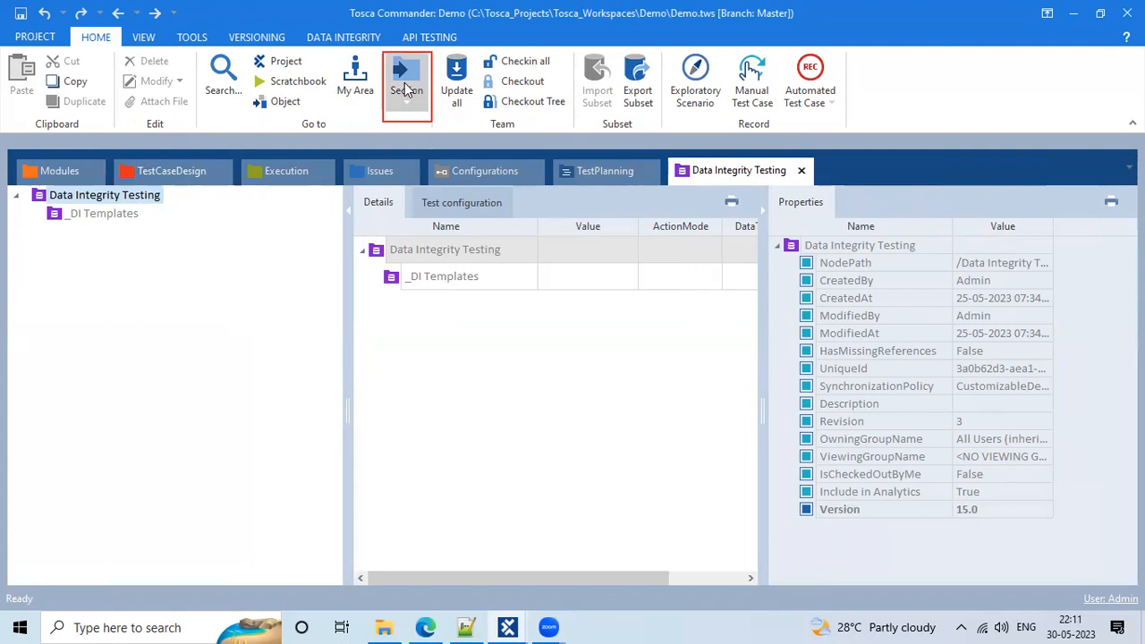
click(426, 122)
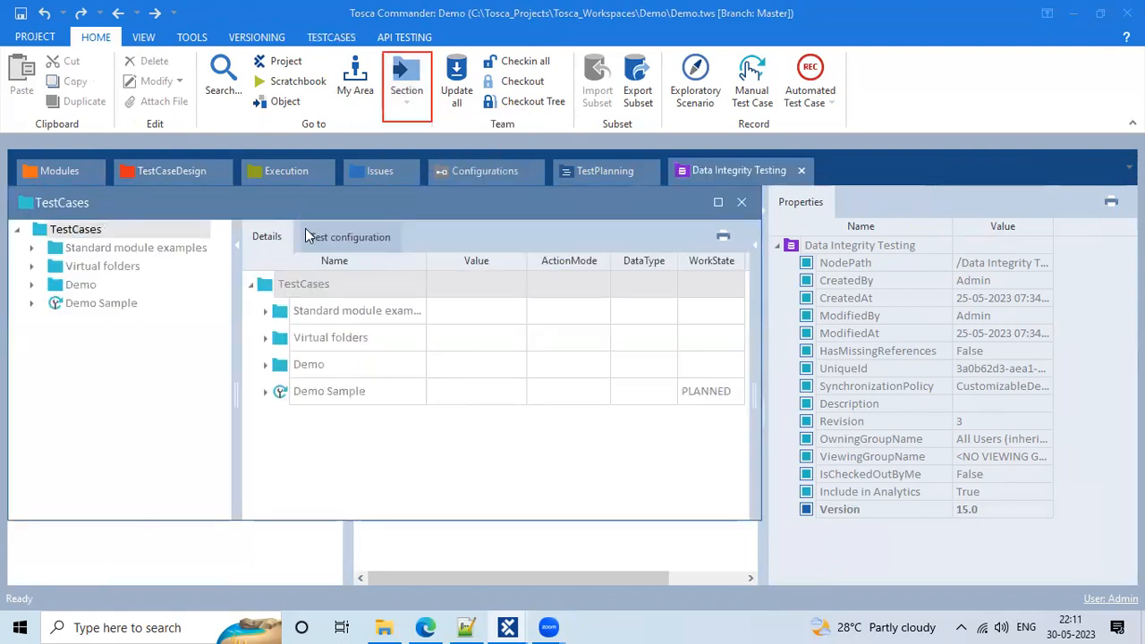
Dock the floating TestCases window as a tab after Data Integrity Testing
drag(324, 193, 398, 174)
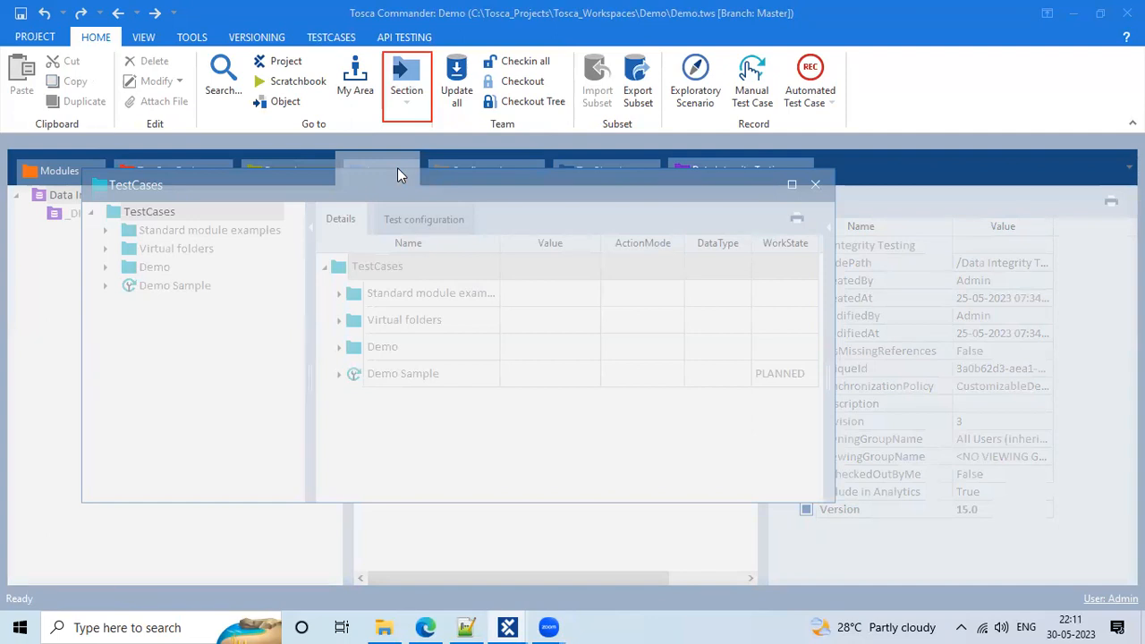
drag(397, 168, 229, 202)
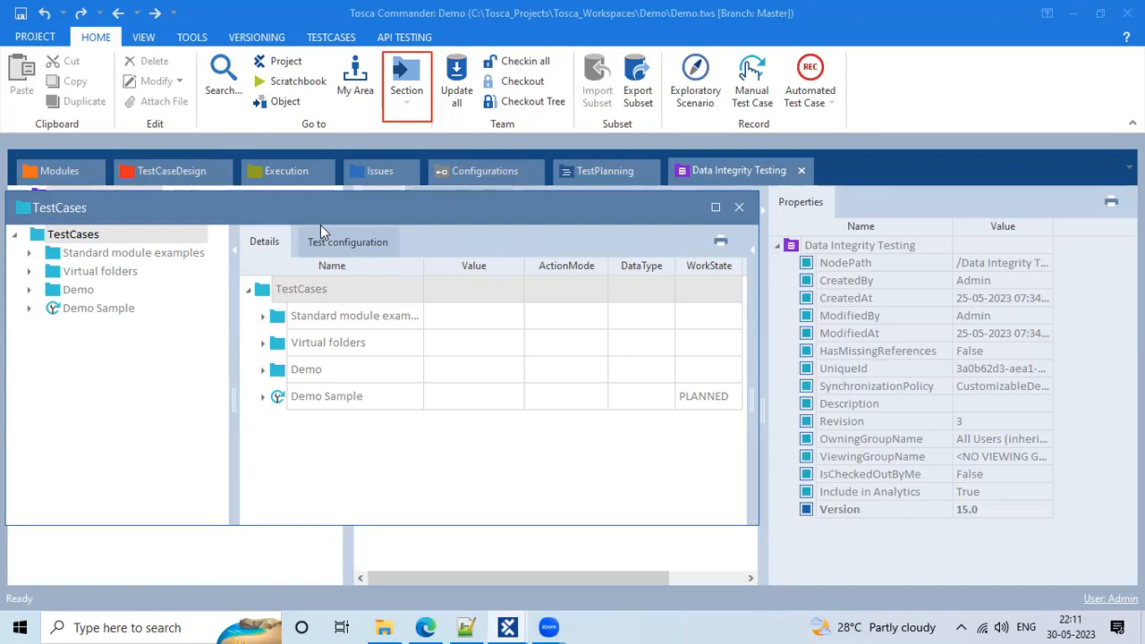
drag(320, 226, 572, 367)
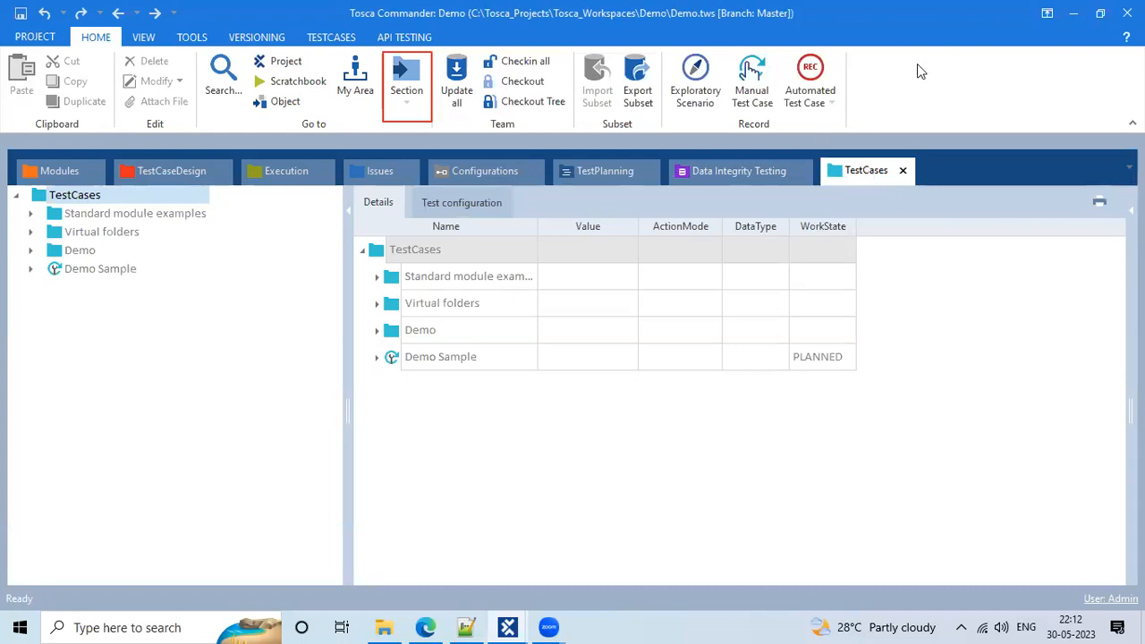
click(538, 48)
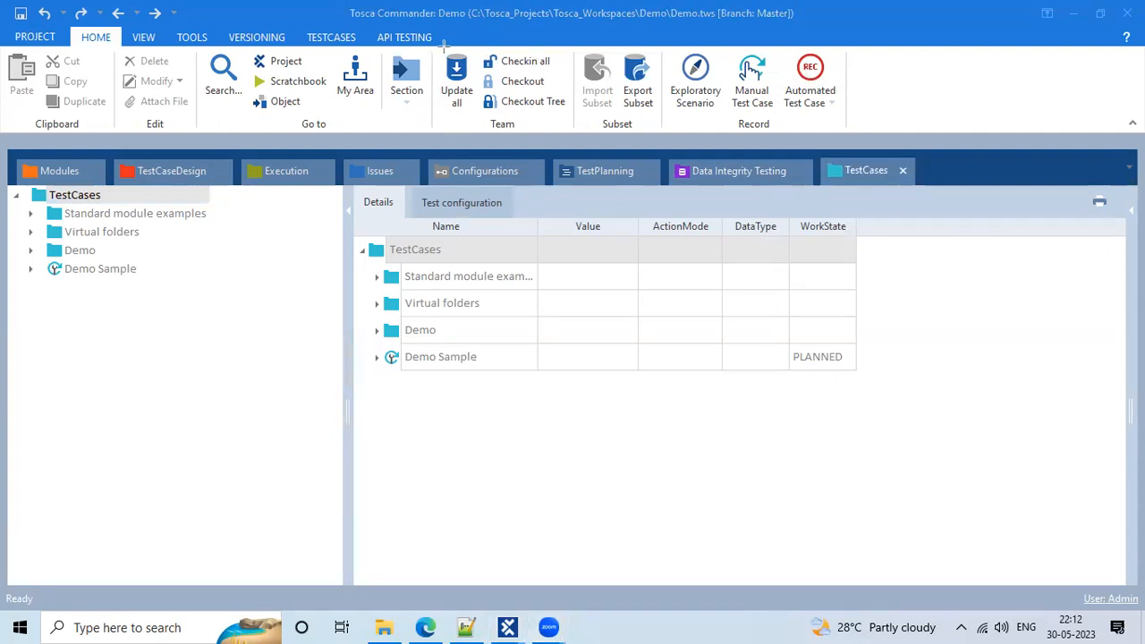
mouse_move(435, 47)
mouse_down()
mouse_move(590, 80)
mouse_move(574, 132)
mouse_up()
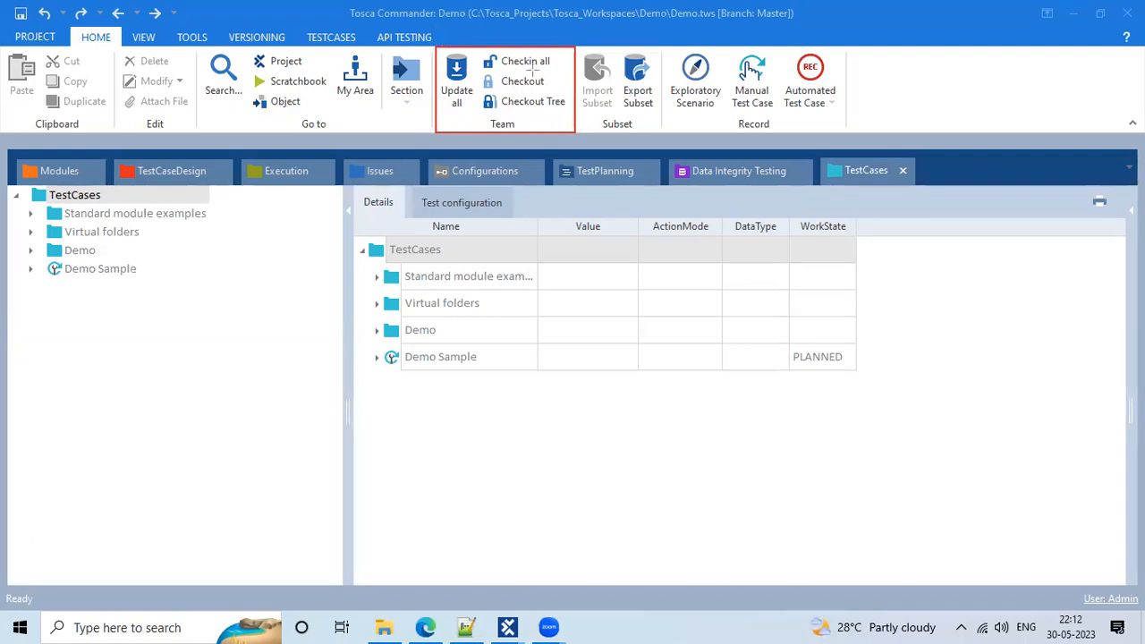
drag(481, 115, 520, 134)
click(548, 95)
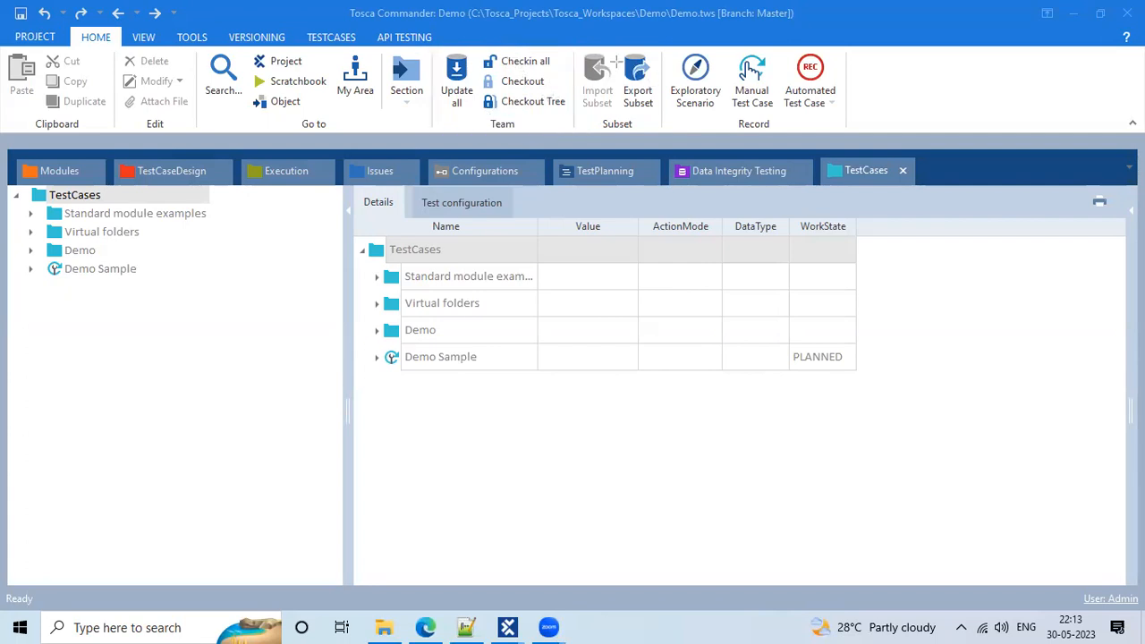
drag(578, 49, 658, 109)
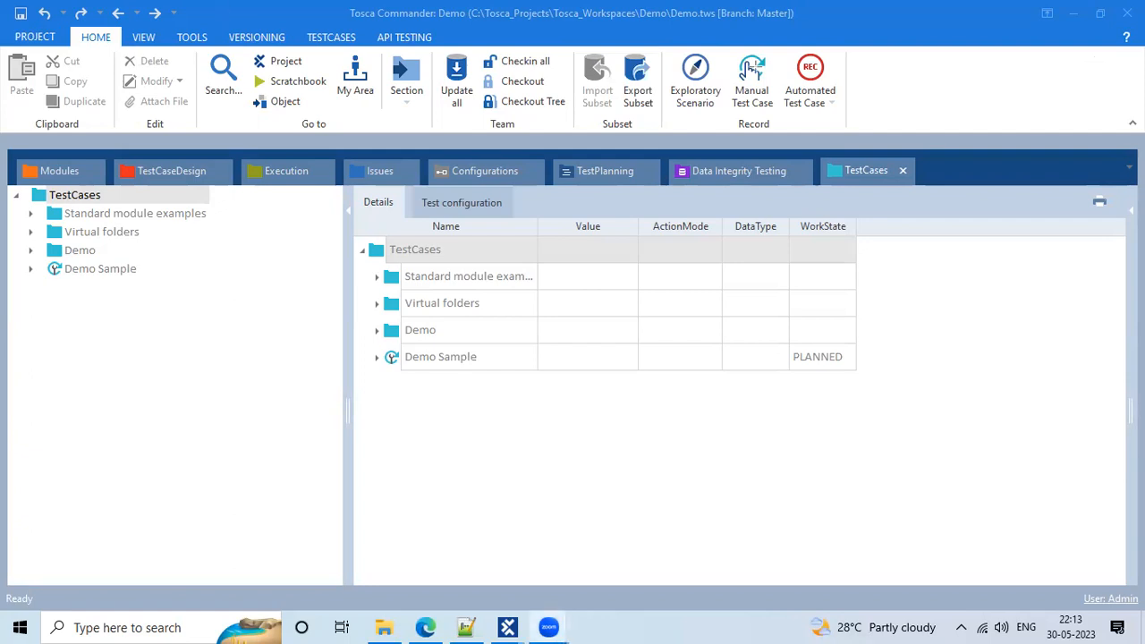
mouse_move(660, 47)
mouse_down()
mouse_move(851, 72)
mouse_move(849, 138)
mouse_up()
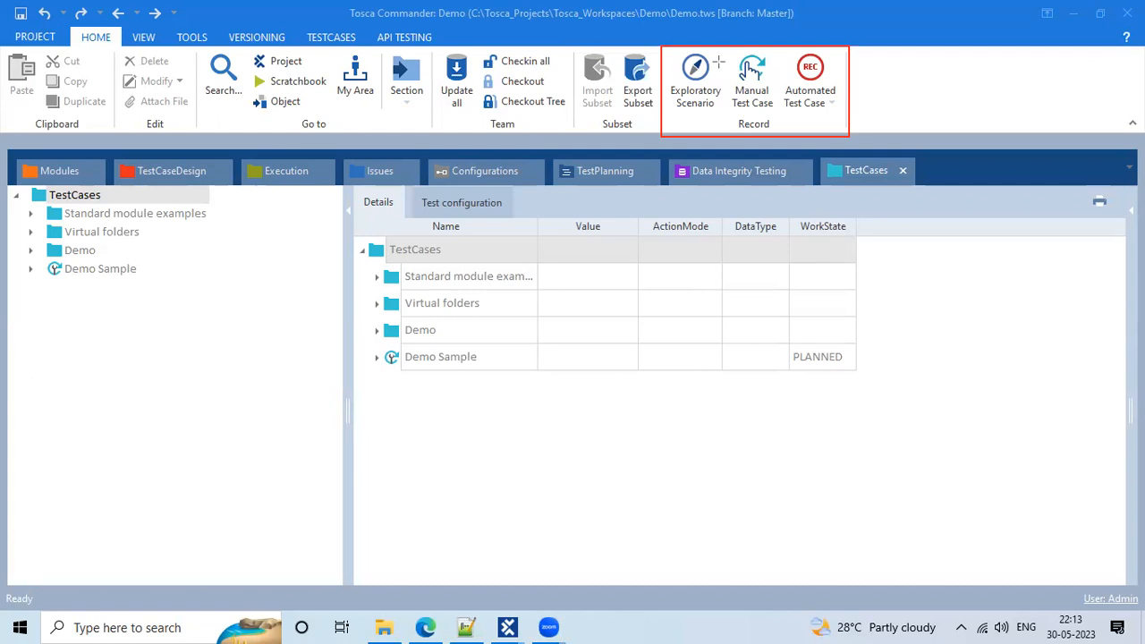
Draw two divider lines in the recording annotation, then narrow the TestCases tree pane
drag(721, 47, 722, 138)
drag(779, 45, 779, 137)
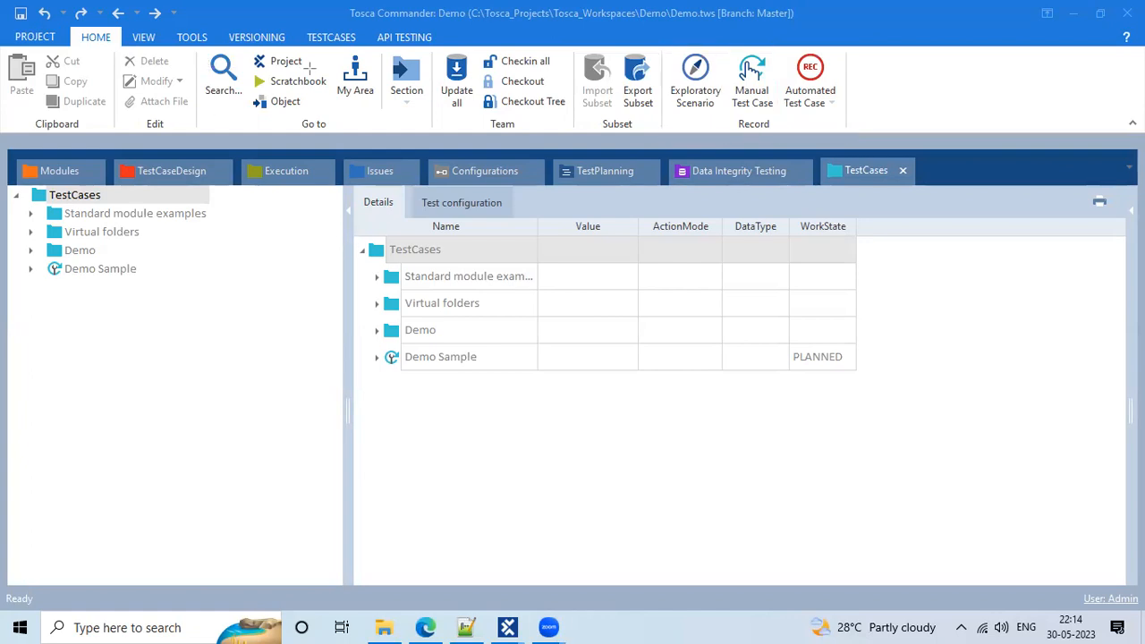
drag(347, 315, 260, 289)
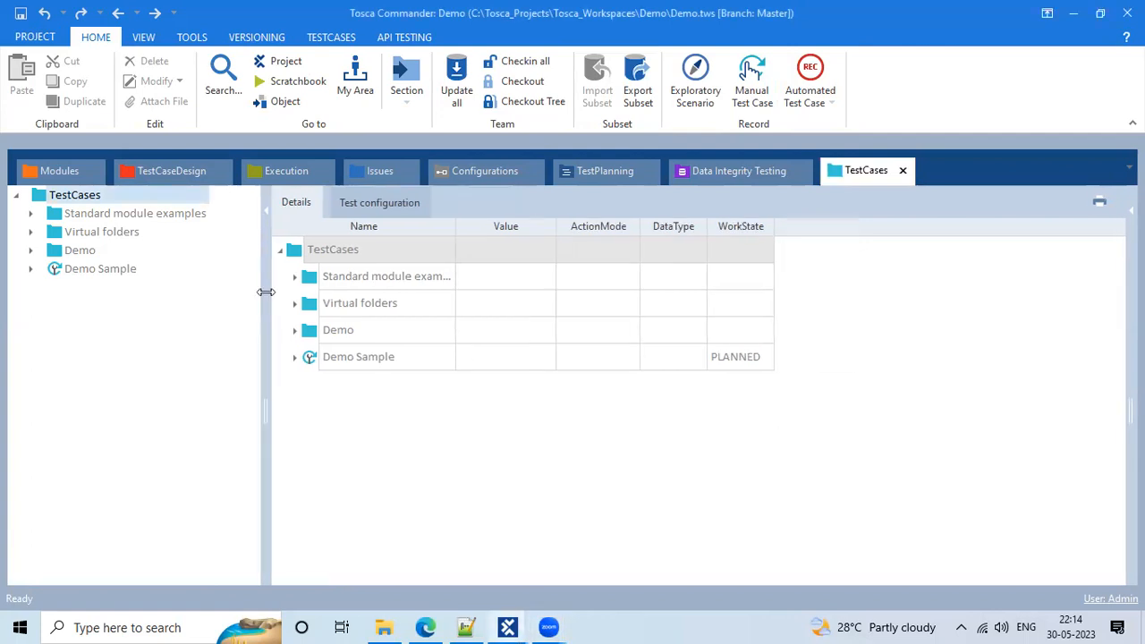
Flip through the TestCaseDesign, Configurations and TestPlanning workspace sections
click(51, 179)
click(134, 181)
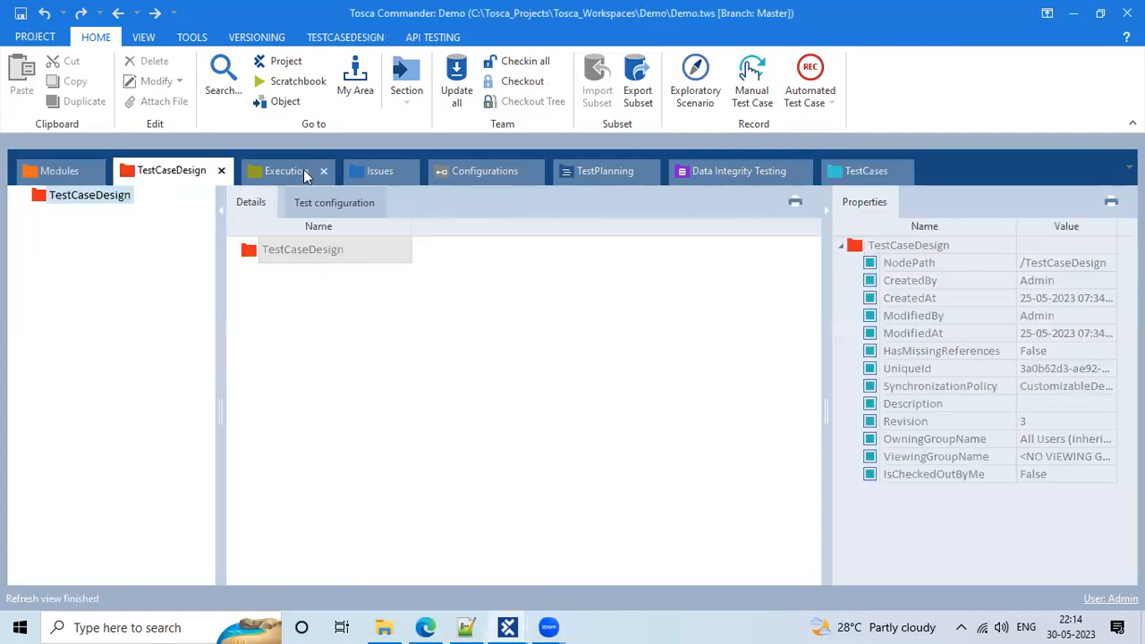
click(303, 171)
click(387, 168)
click(485, 169)
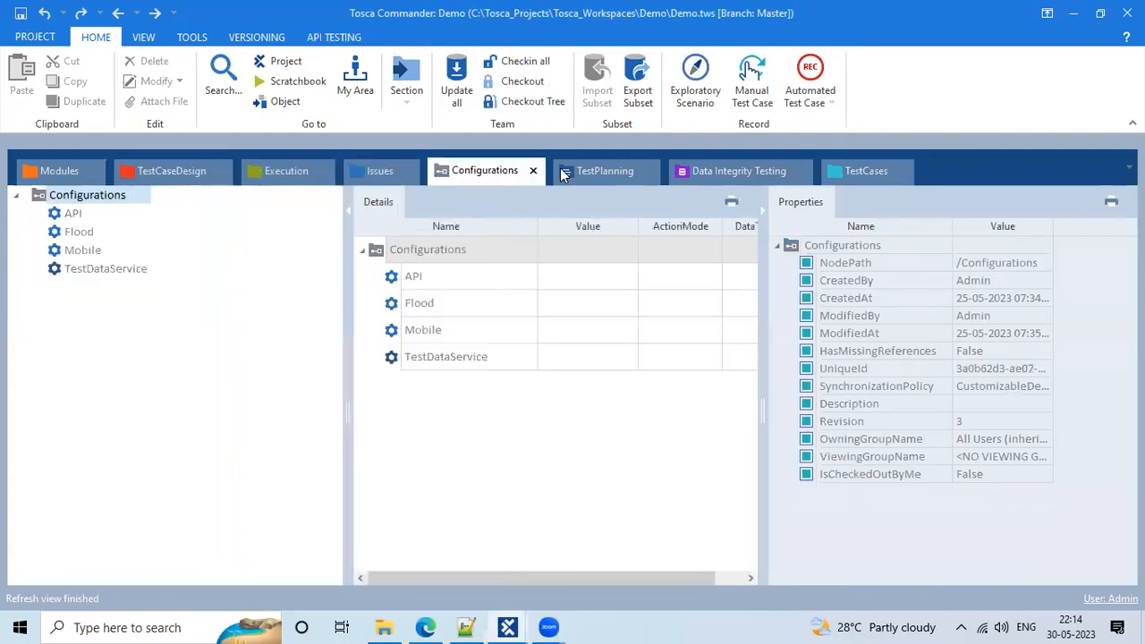
click(564, 173)
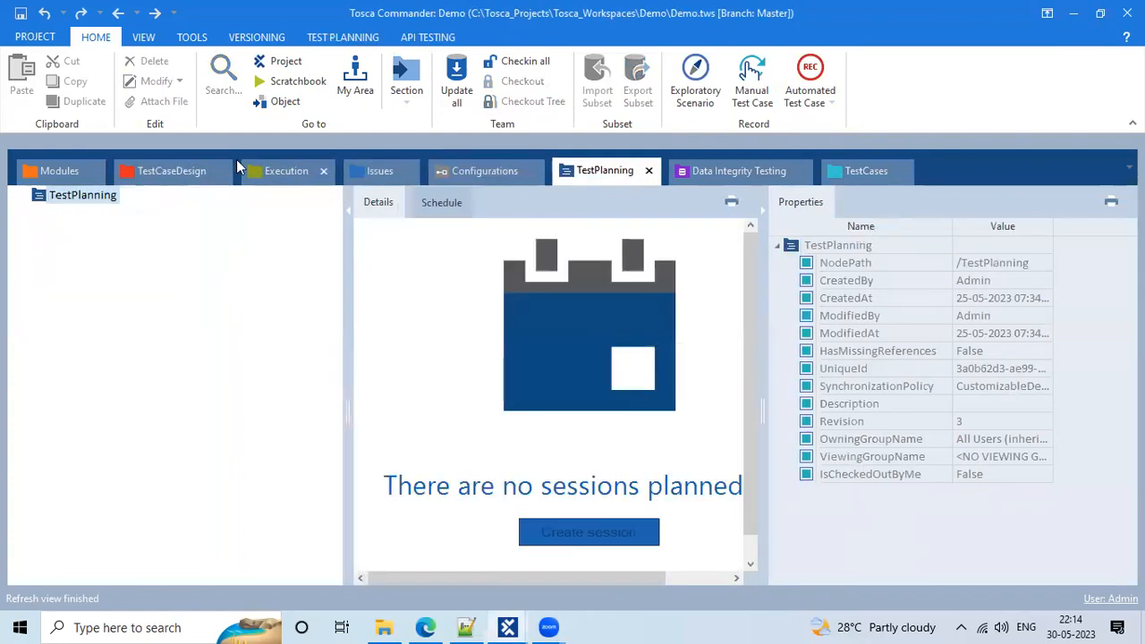
Return to Modules, widen the Properties panel, and draw a red frame around the module tree
click(51, 167)
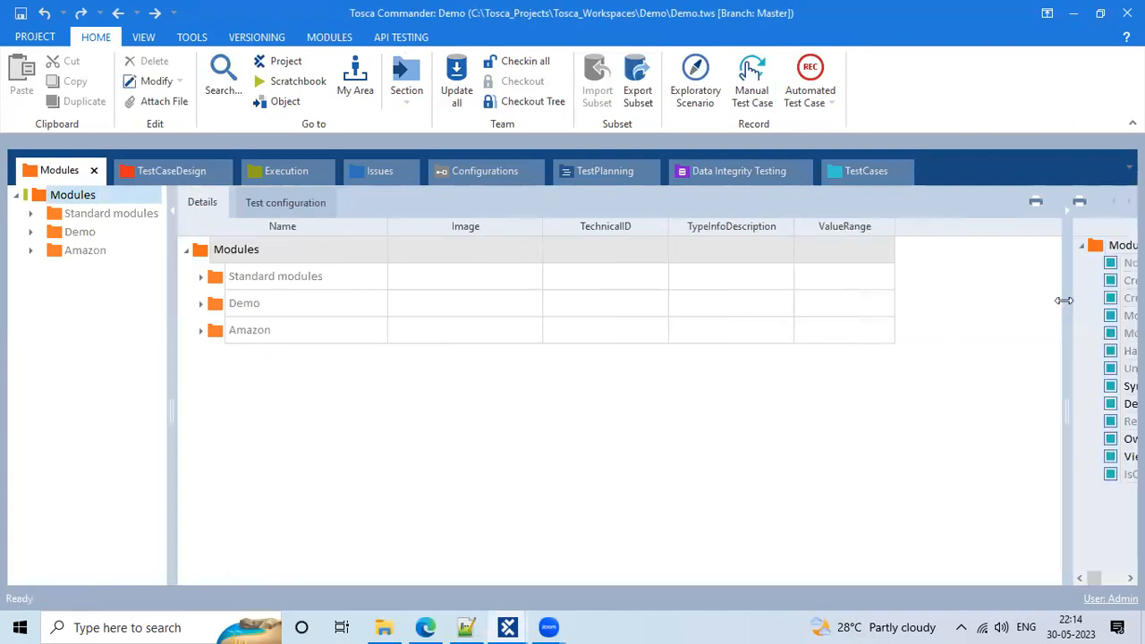
drag(1053, 301, 805, 263)
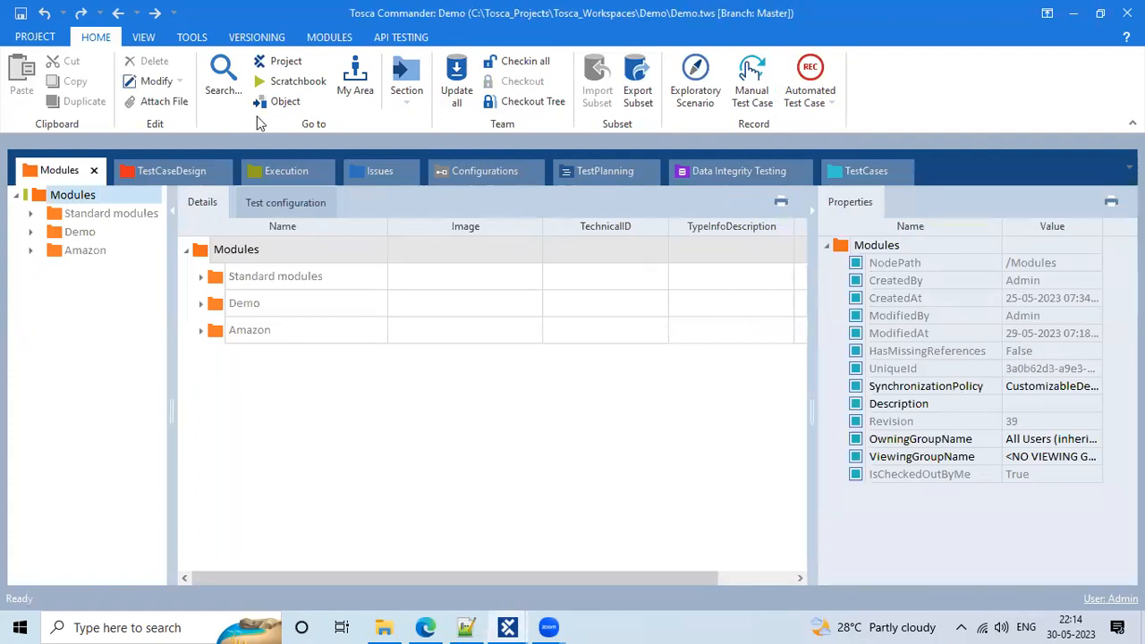
mouse_move(11, 186)
mouse_down()
mouse_move(117, 259)
mouse_move(195, 488)
mouse_move(128, 631)
mouse_move(169, 626)
mouse_move(165, 579)
mouse_up()
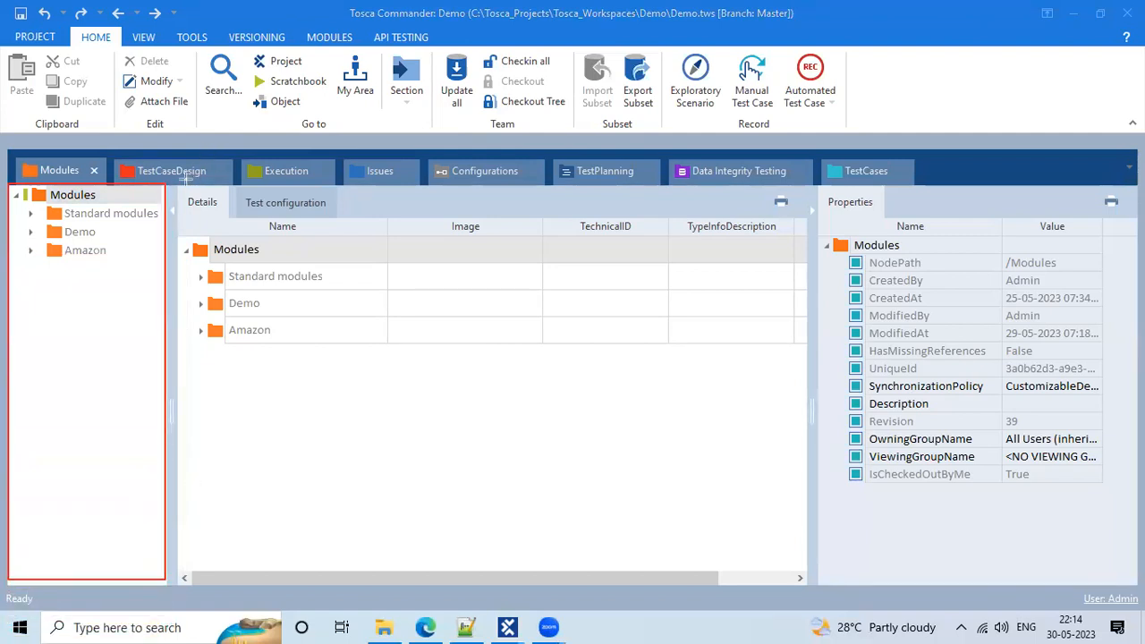
Frame the Details and Properties panels in red and label the tree 'Left Pane'
mouse_move(179, 186)
mouse_down()
mouse_move(899, 256)
mouse_move(801, 394)
mouse_move(808, 427)
mouse_up()
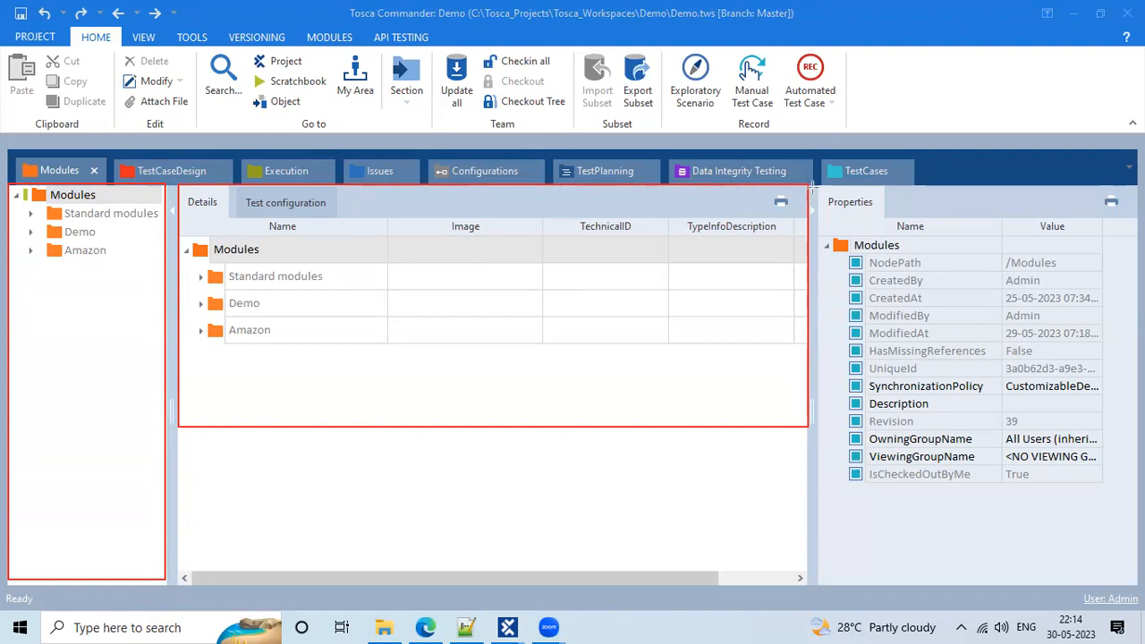
mouse_move(811, 188)
mouse_down()
mouse_move(1129, 267)
mouse_move(1117, 643)
mouse_up()
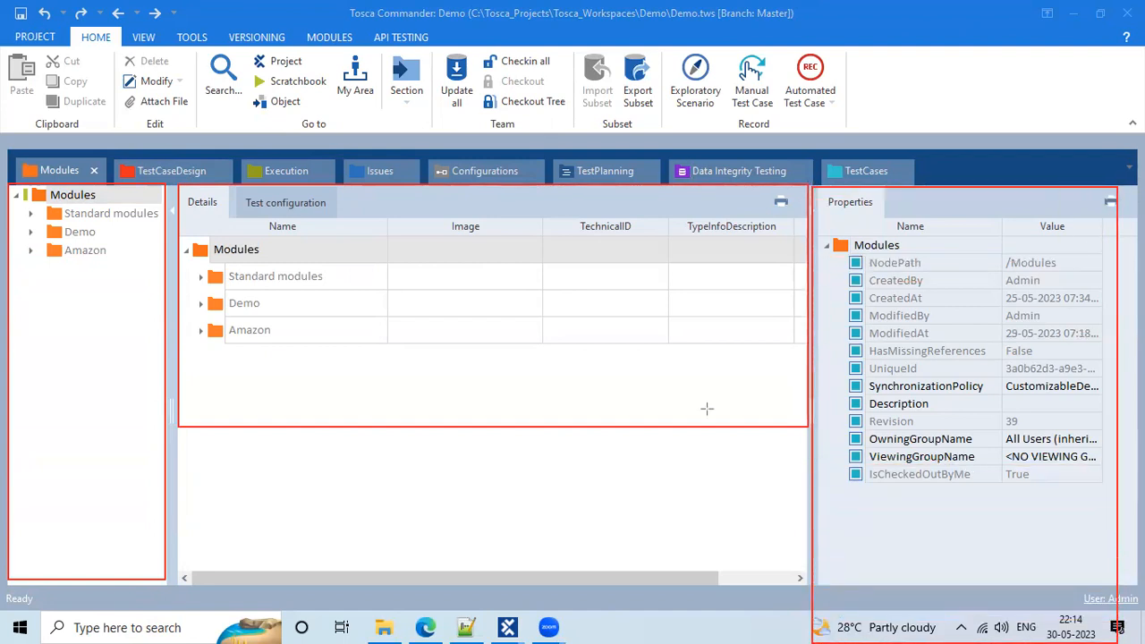
click(17, 361)
text(Left Pane)
click(348, 479)
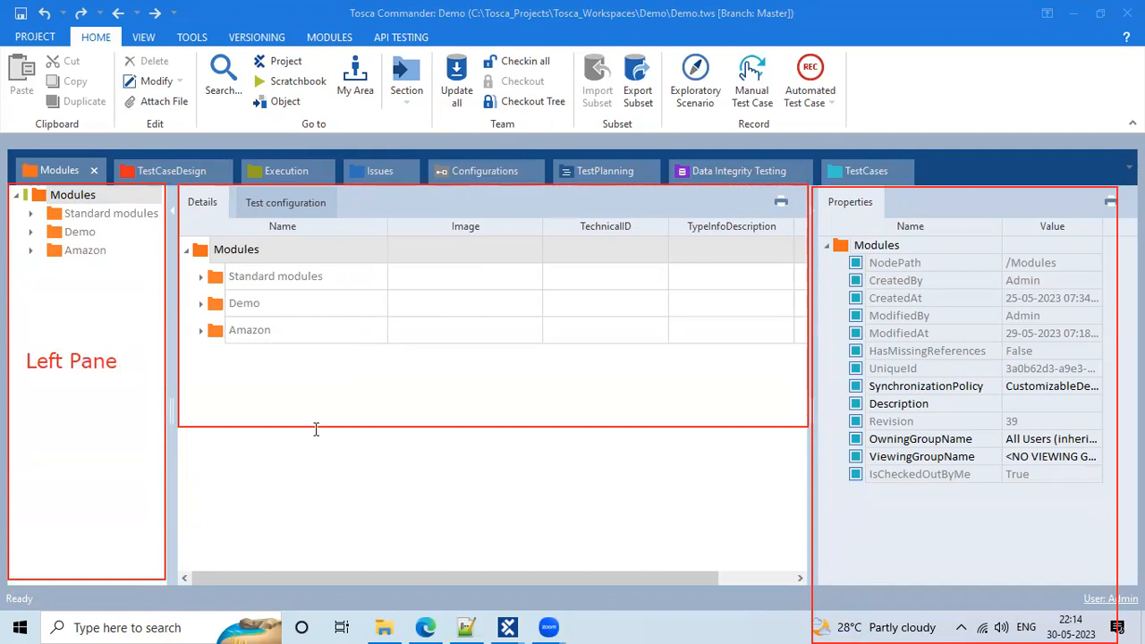
Add 'Detailed View' and 'Properties' labels and box the Ready status text in red
click(296, 386)
text(Detail)
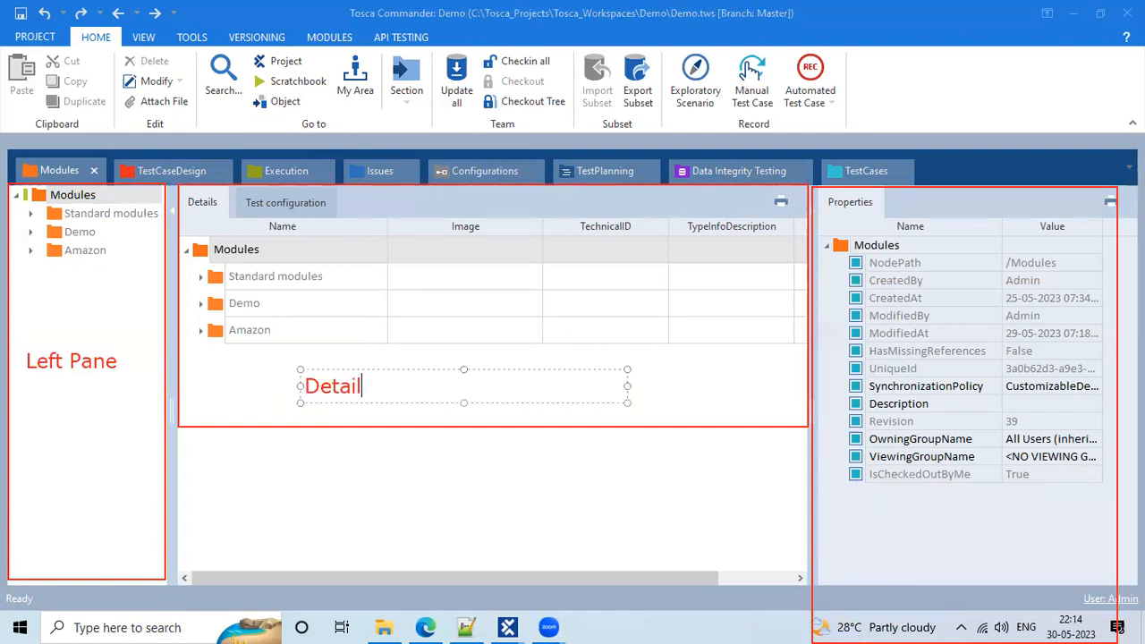
text(ed View)
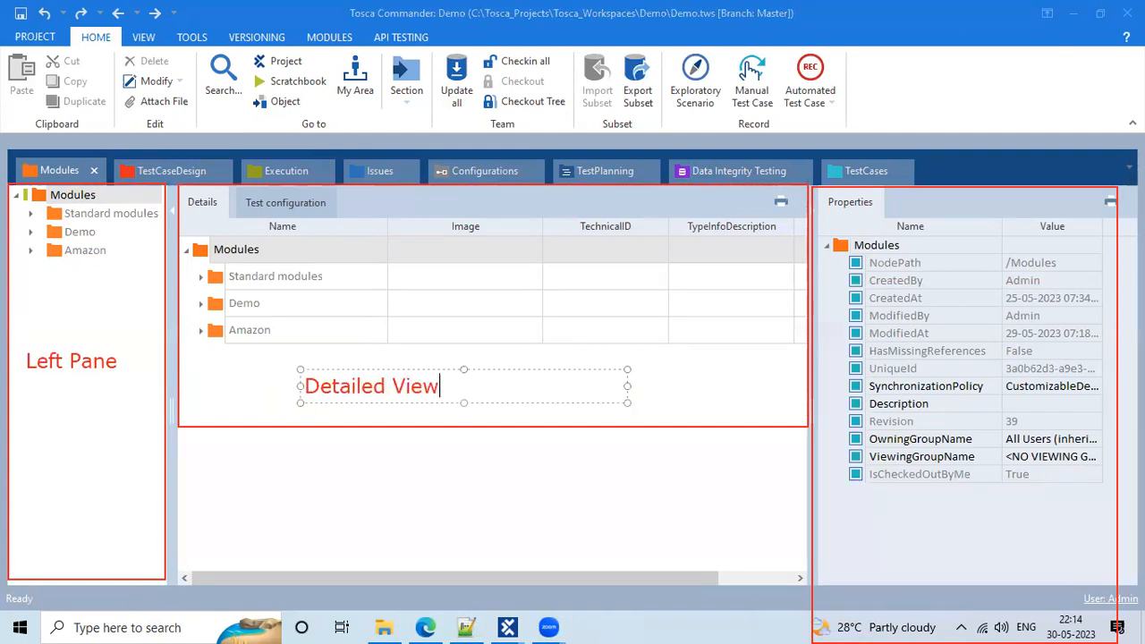
click(840, 503)
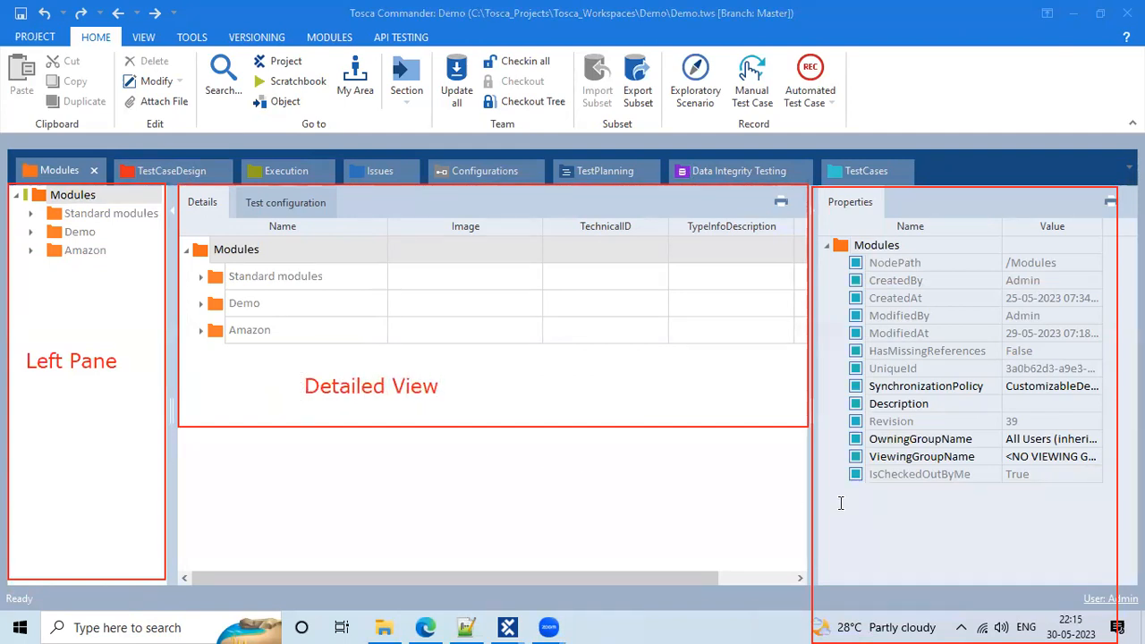
click(840, 502)
text(operties)
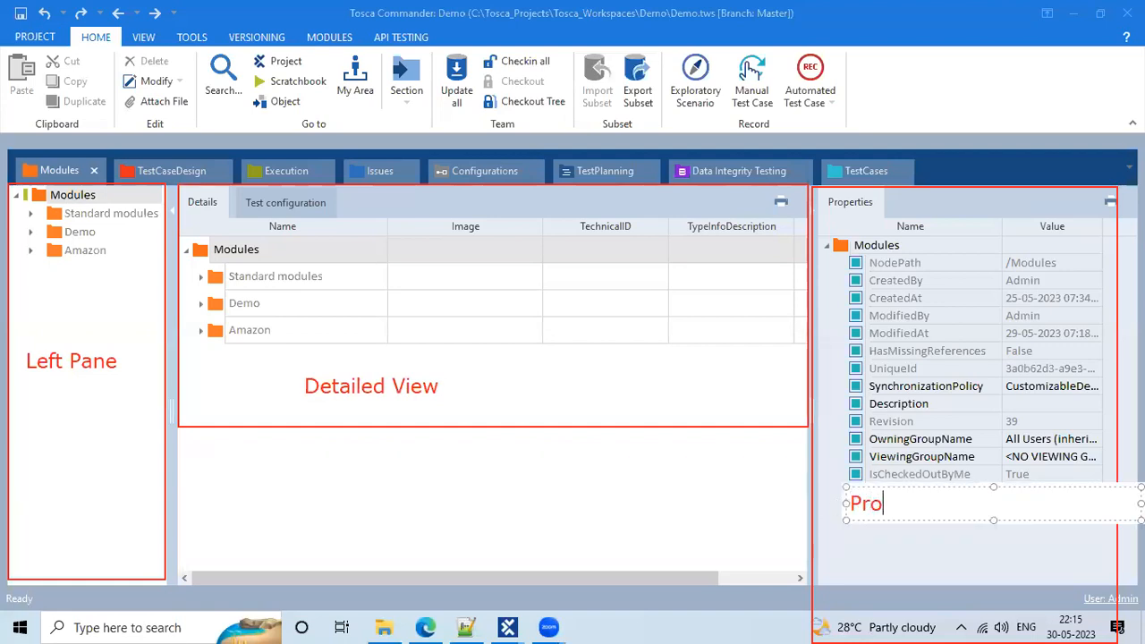
key(Return)
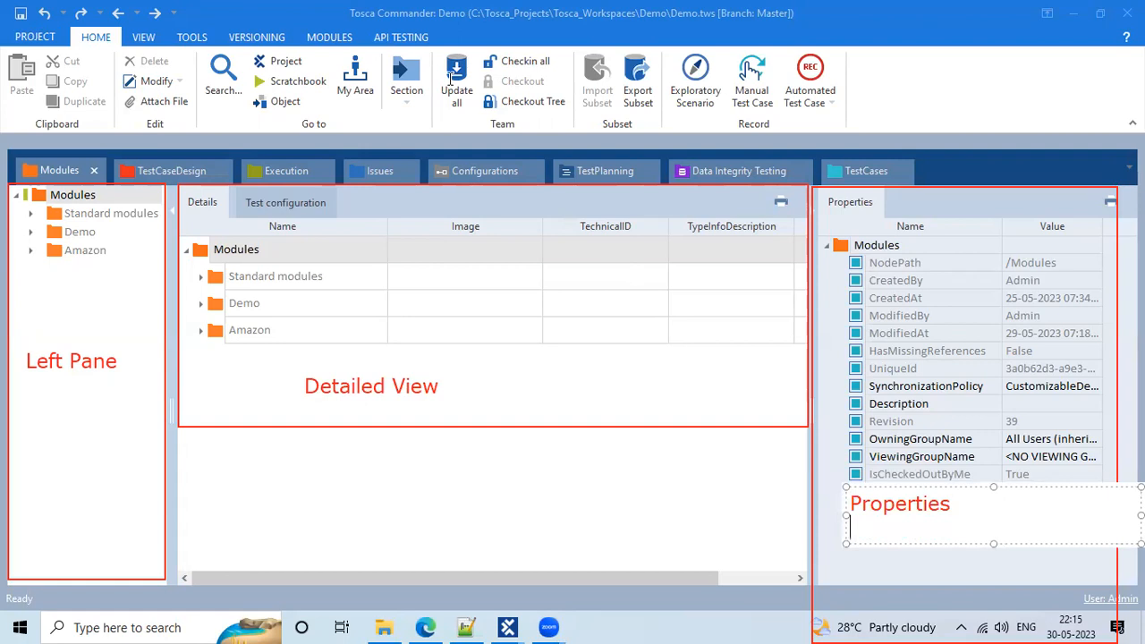
click(68, 414)
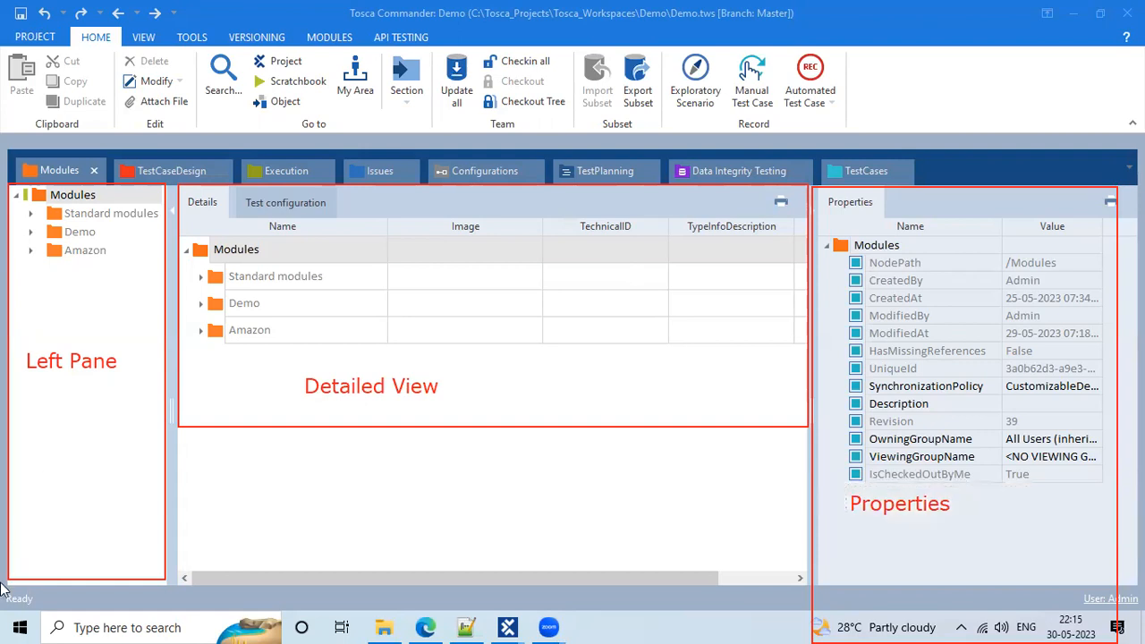
drag(1, 585, 60, 612)
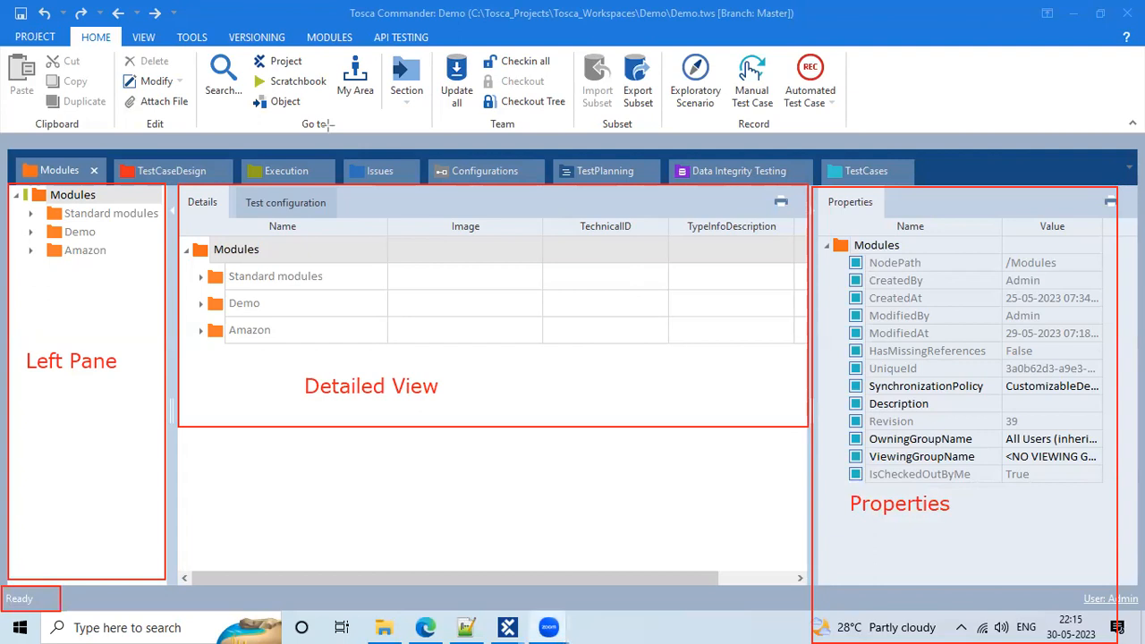
Add a red 'Status bar' label beside the status text
click(73, 601)
text(Sa)
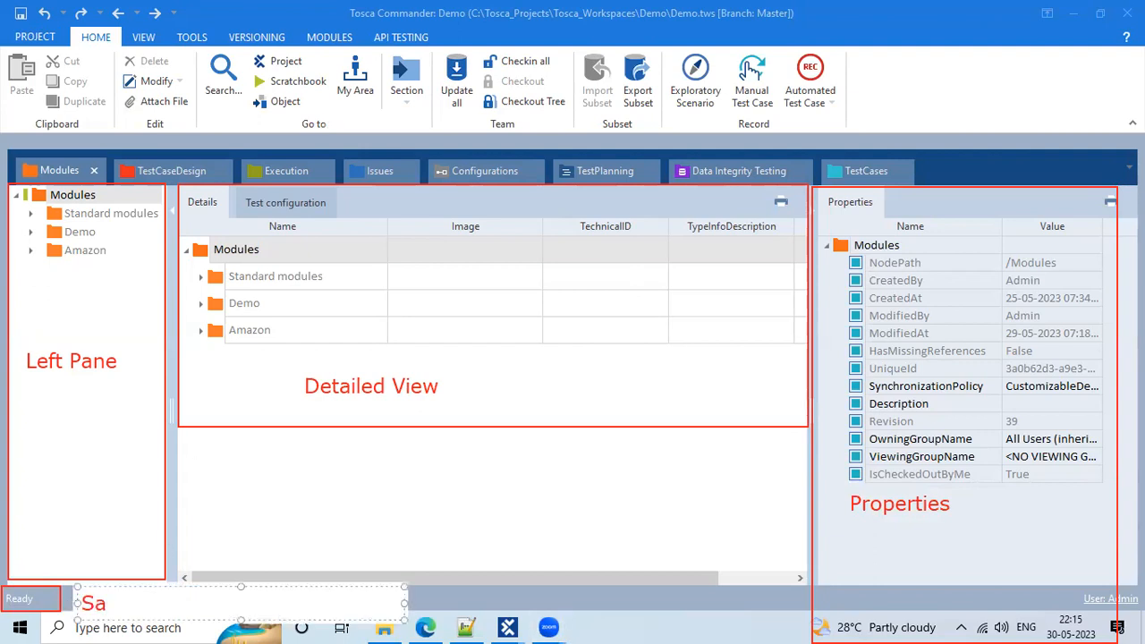
key(BackSpace)
text(tatus)
text(bar)
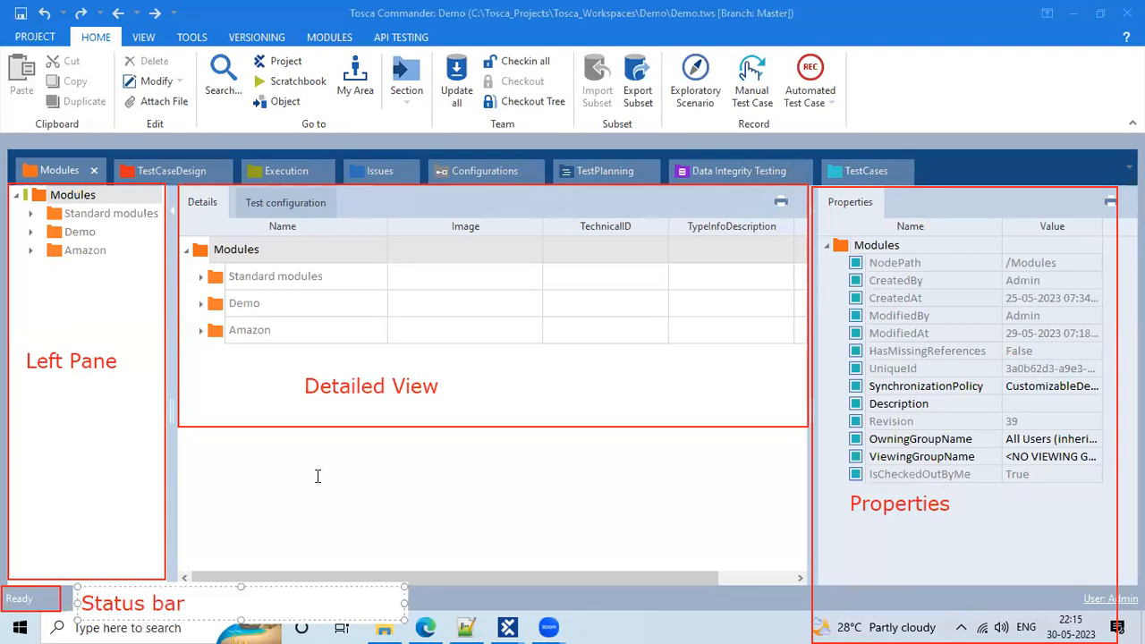
click(316, 476)
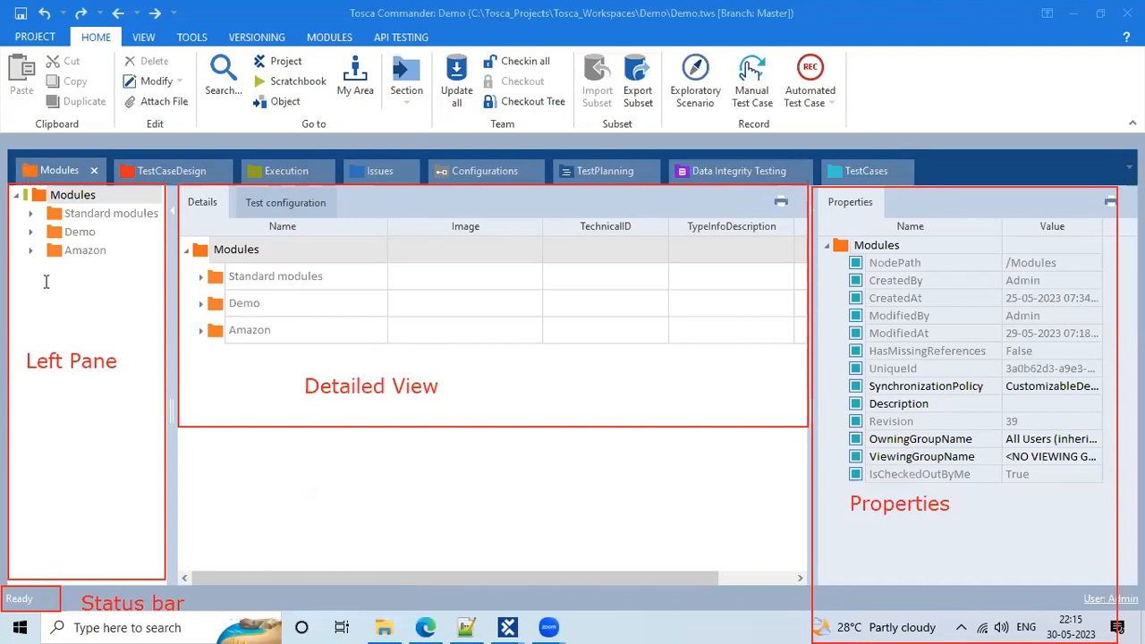
Add a 'hirarchy' label in the left pane and mark the Standard modules entry
click(24, 410)
text(hirarchy)
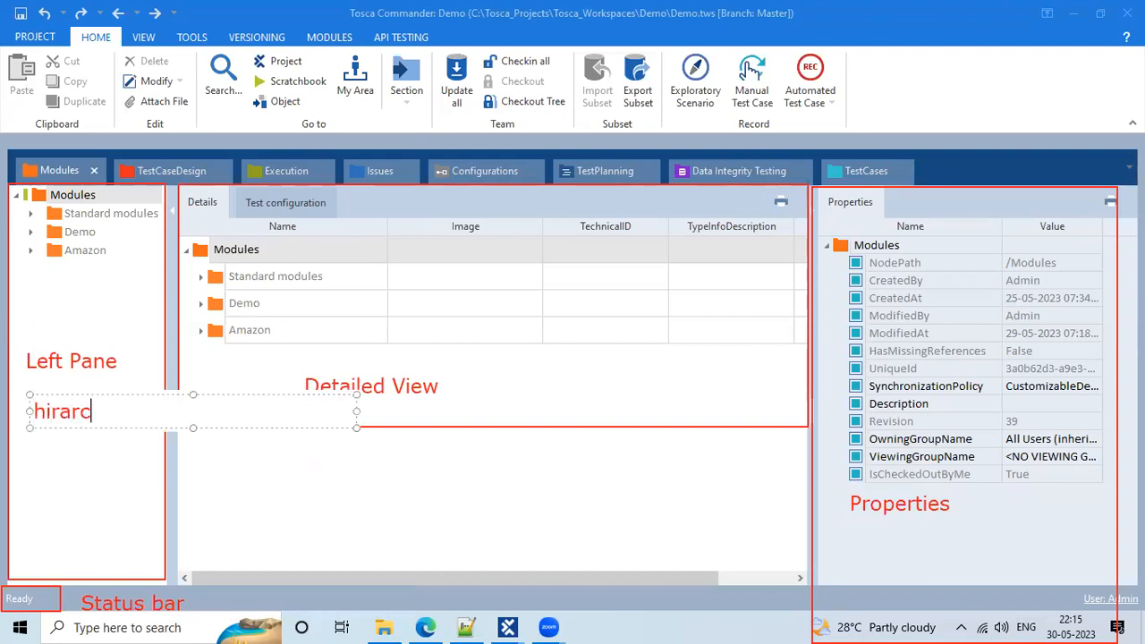
click(208, 361)
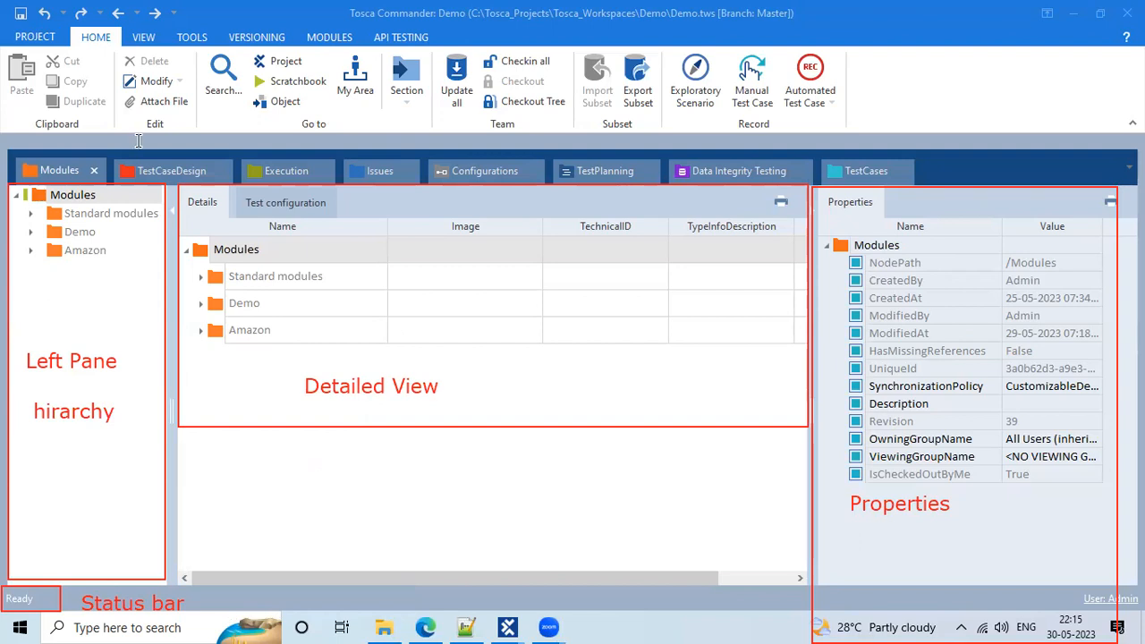
mouse_move(18, 200)
mouse_down()
mouse_move(159, 200)
mouse_move(167, 225)
mouse_up()
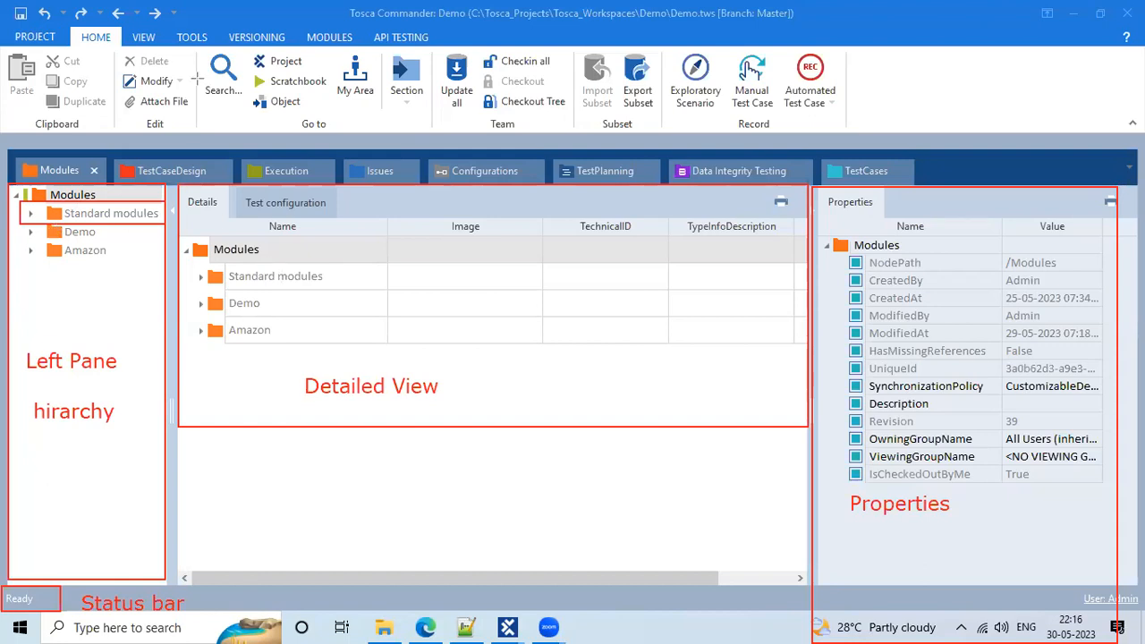
Expand Amazon > ic in the Modules tree and open the Online Shopping module
click(30, 250)
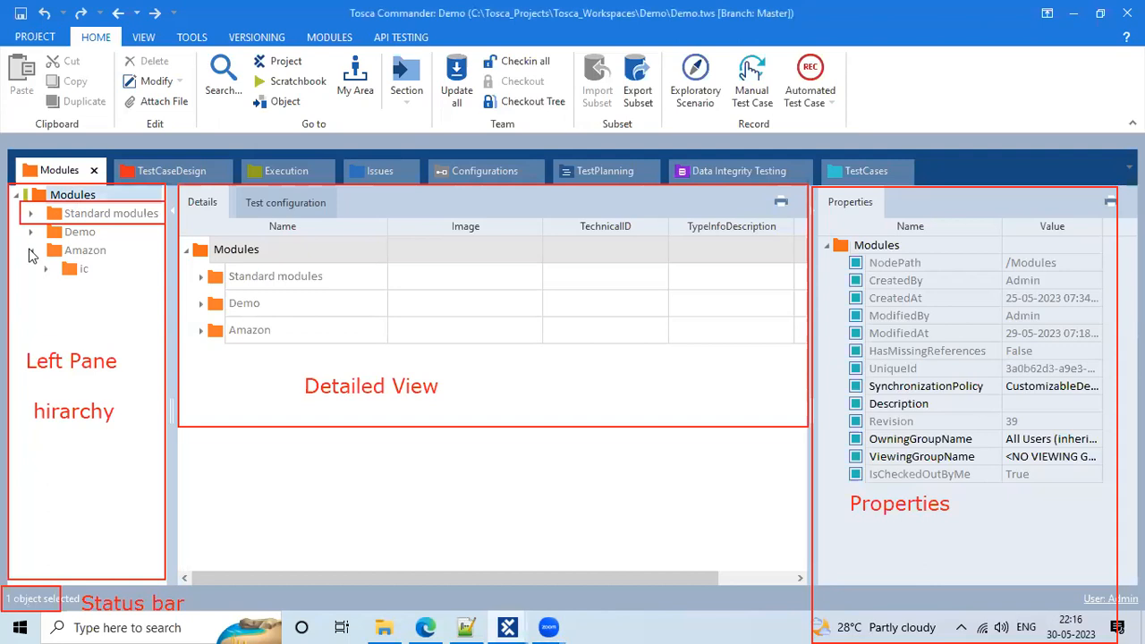
click(31, 232)
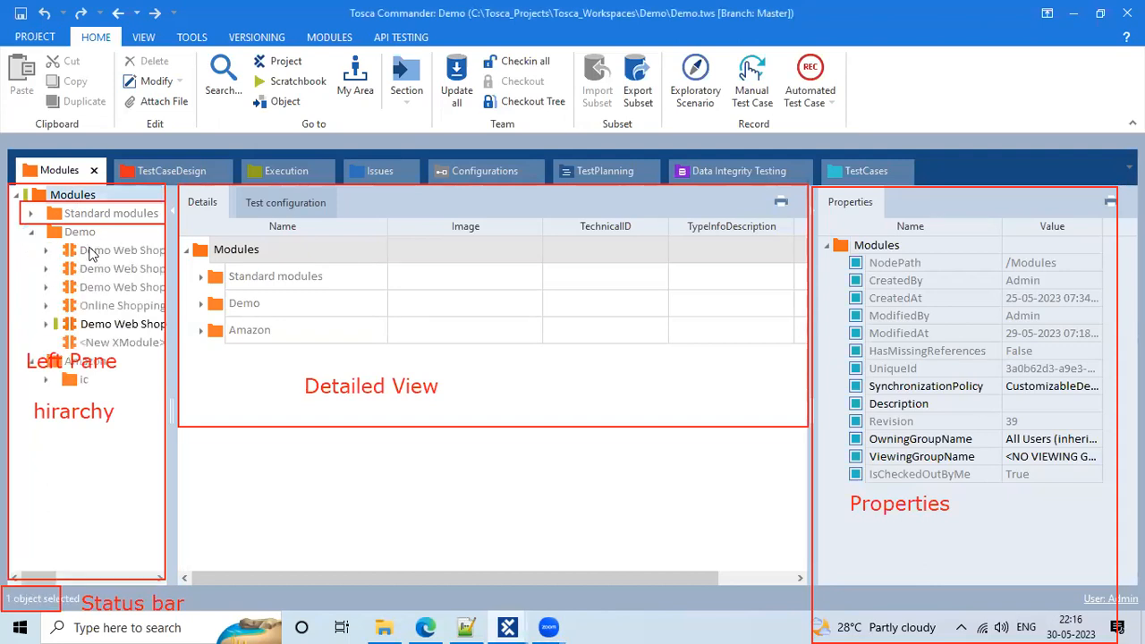
click(45, 381)
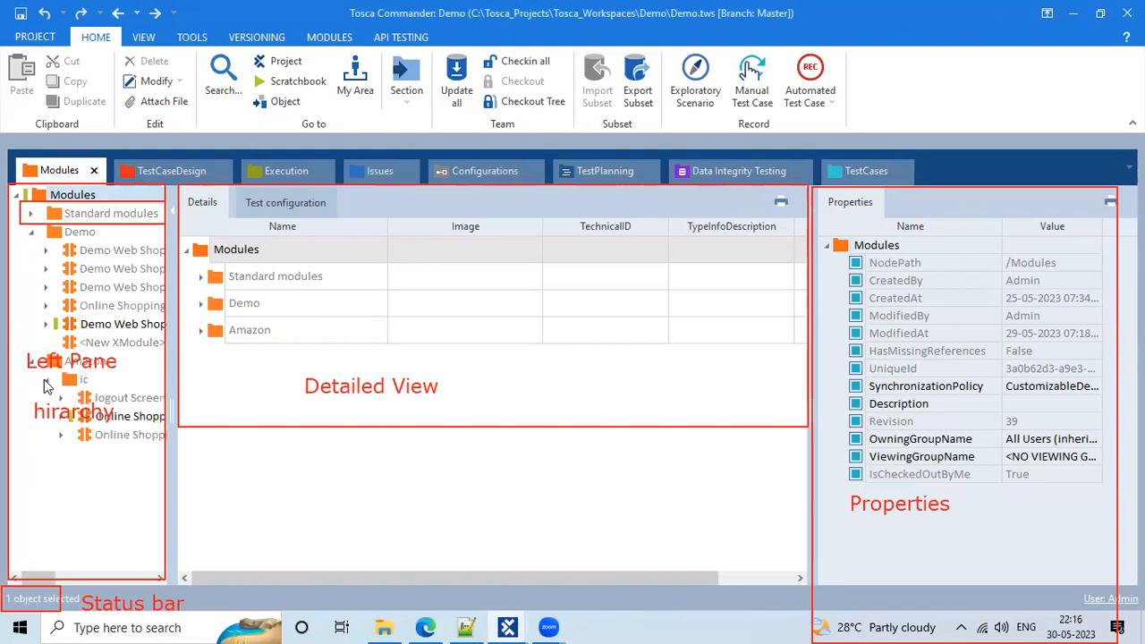
click(30, 232)
click(126, 306)
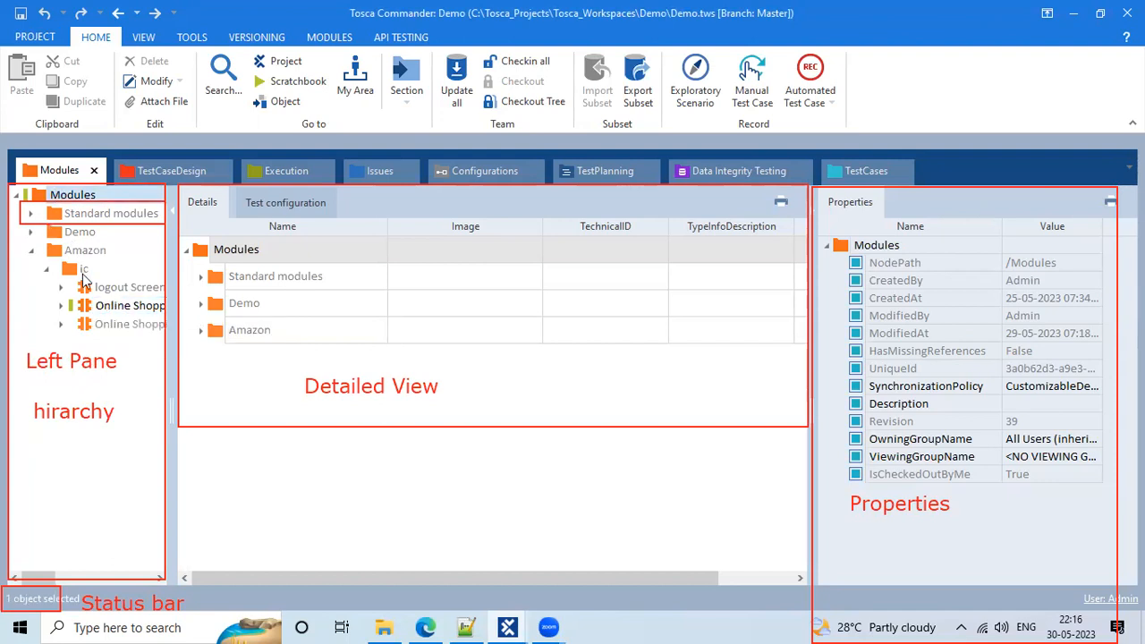
click(126, 307)
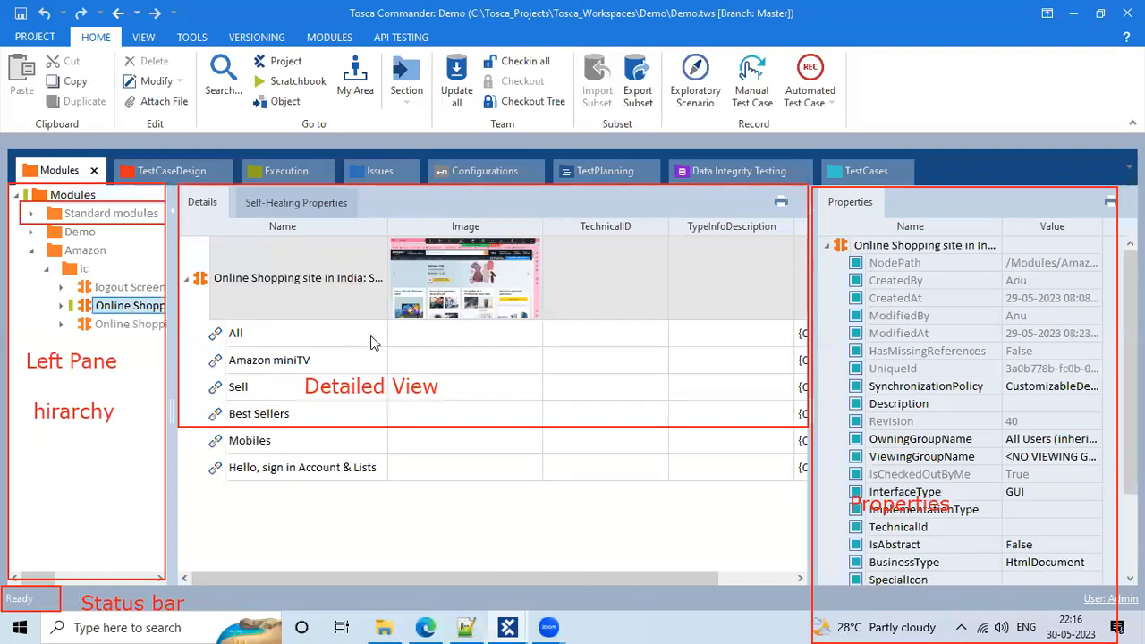
Preview the page screenshot and inspect the All, Amazon miniTV, Sell, Best Sellers, Mobiles and Hello, sign in links
click(236, 333)
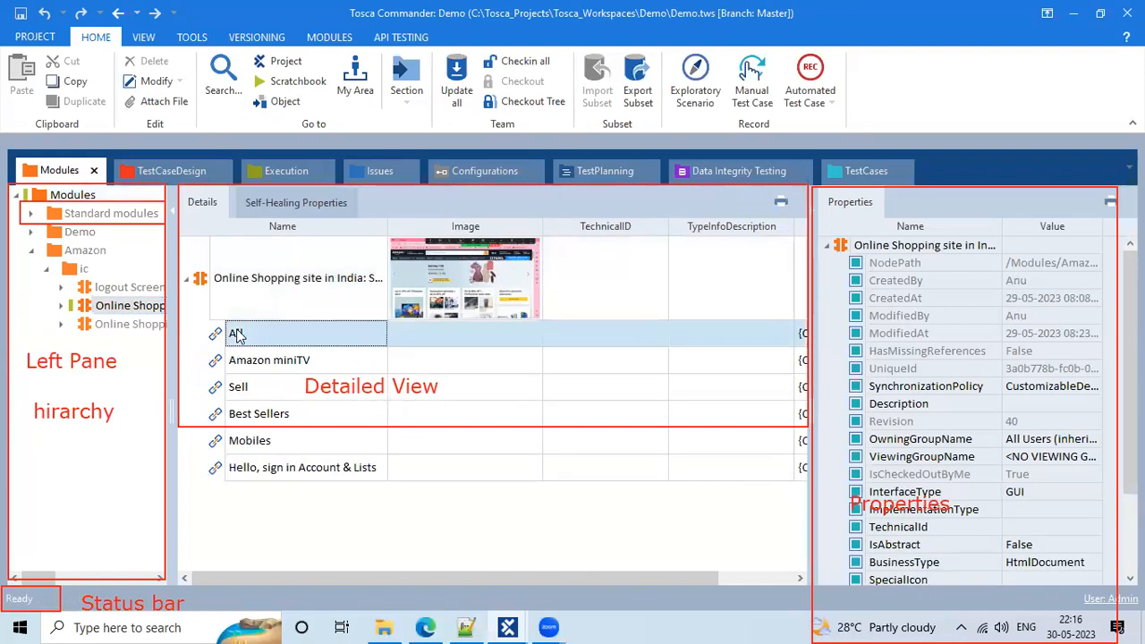
double_click(474, 310)
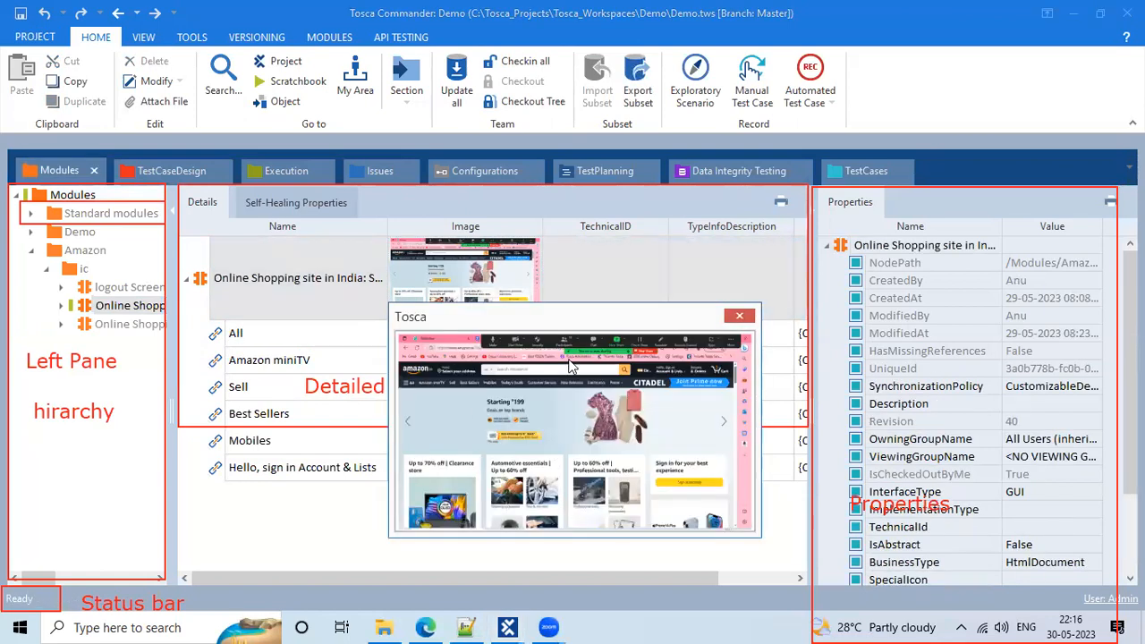
click(260, 333)
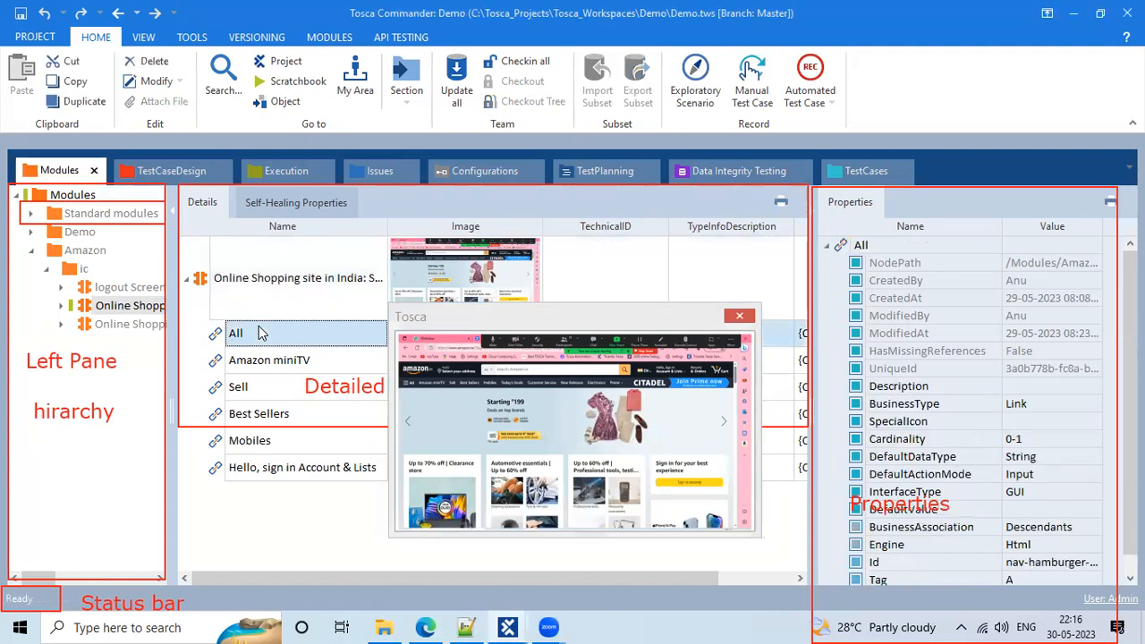
click(269, 358)
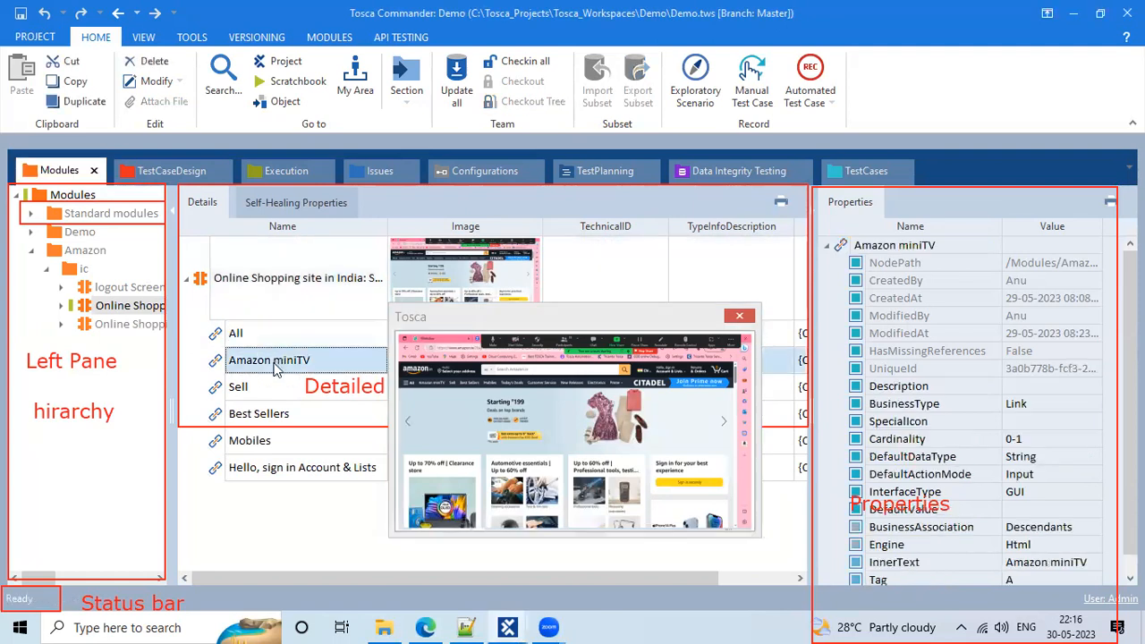
click(275, 384)
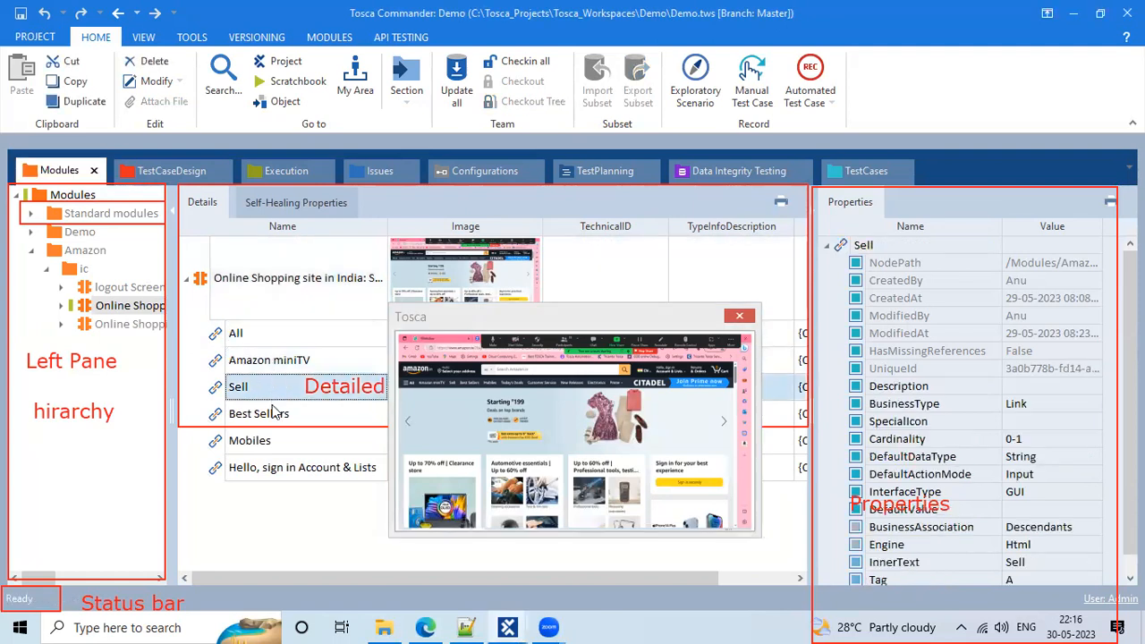
click(280, 415)
click(285, 441)
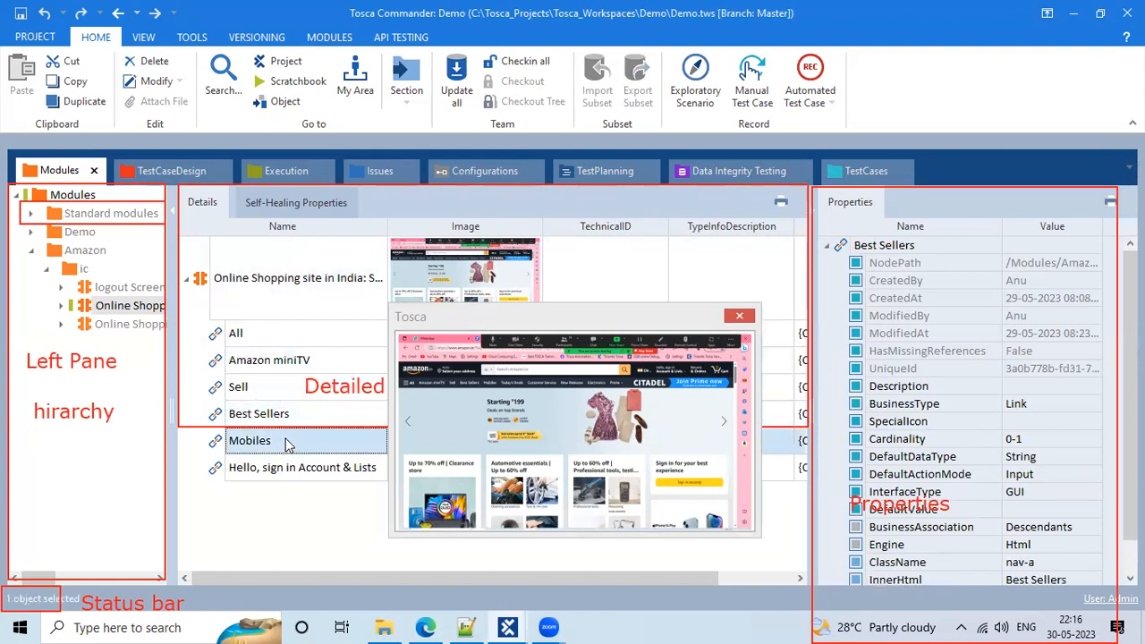
click(303, 471)
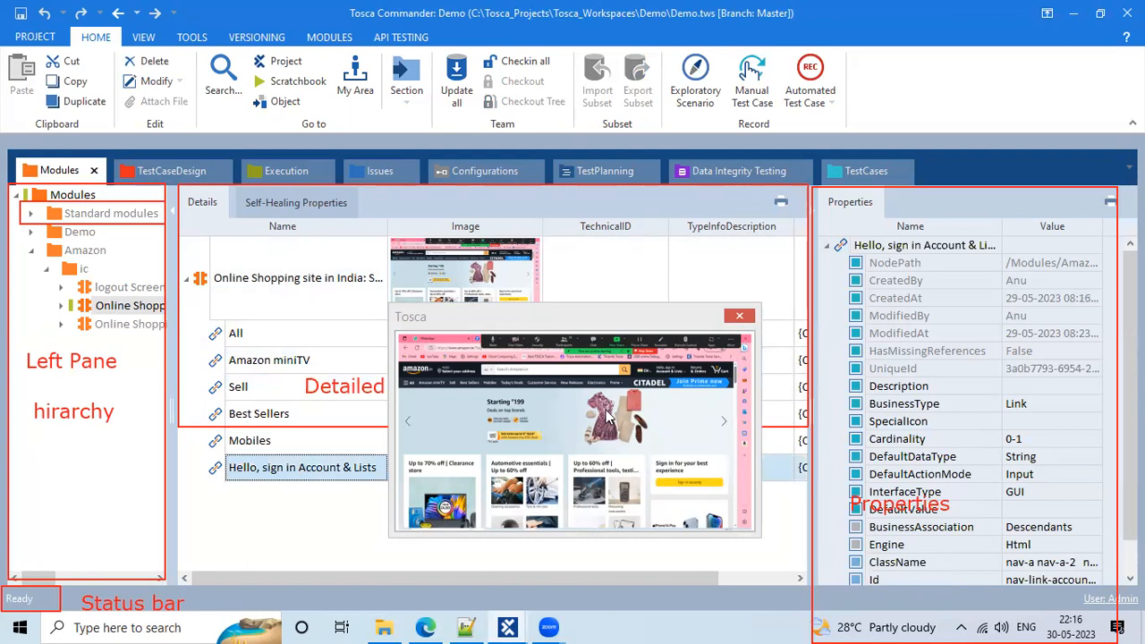
Close the screenshot preview and show the Online Shopping module's properties
click(737, 317)
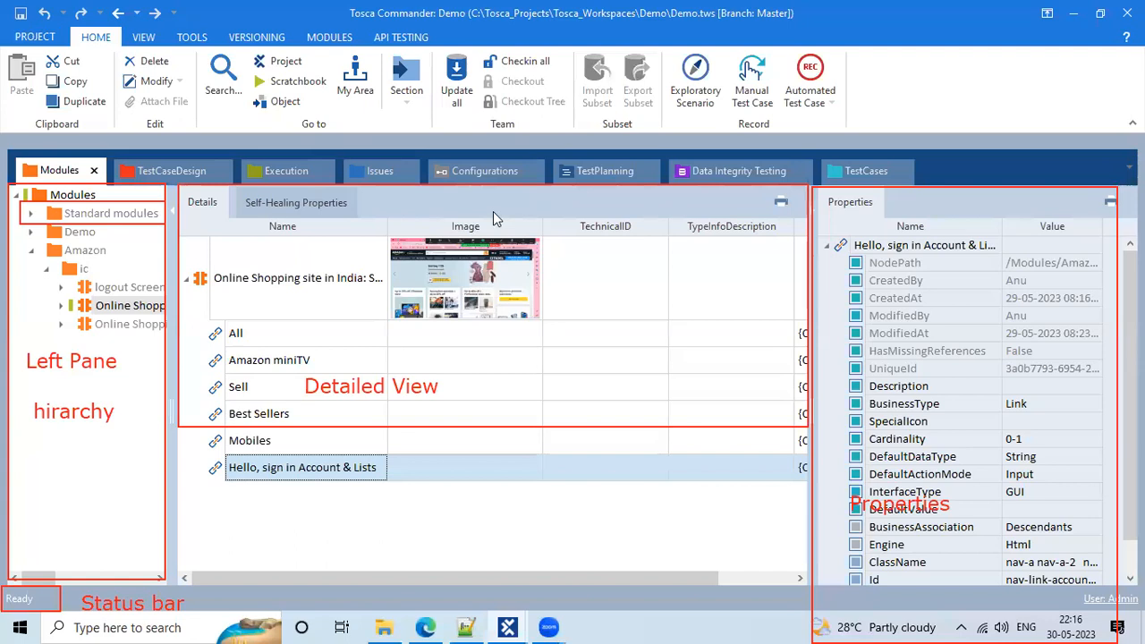
click(301, 258)
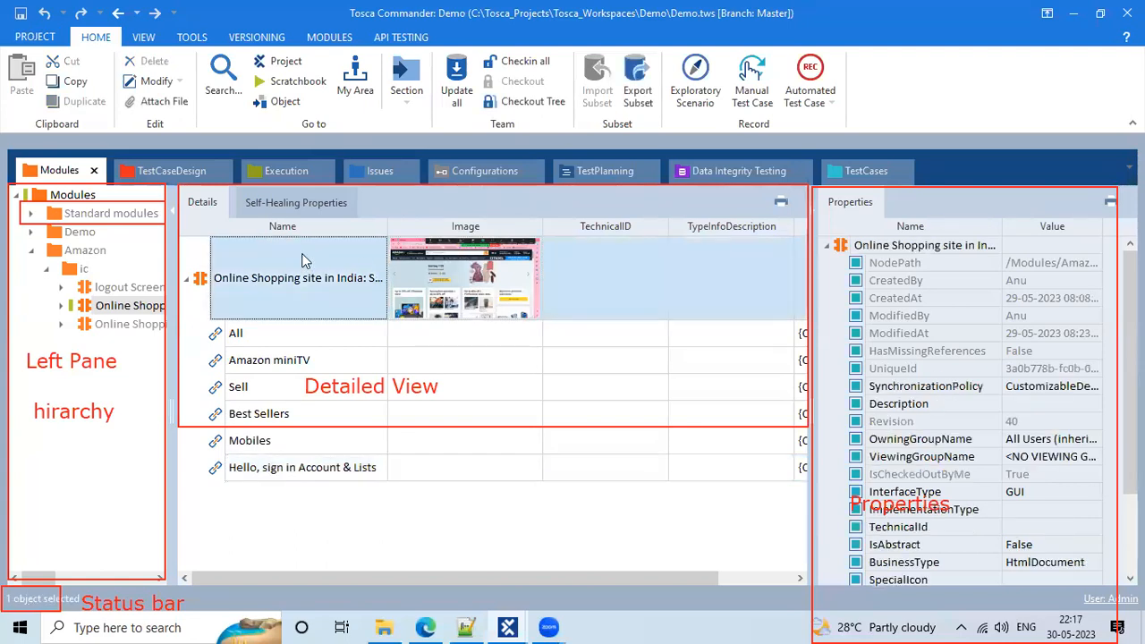
click(450, 274)
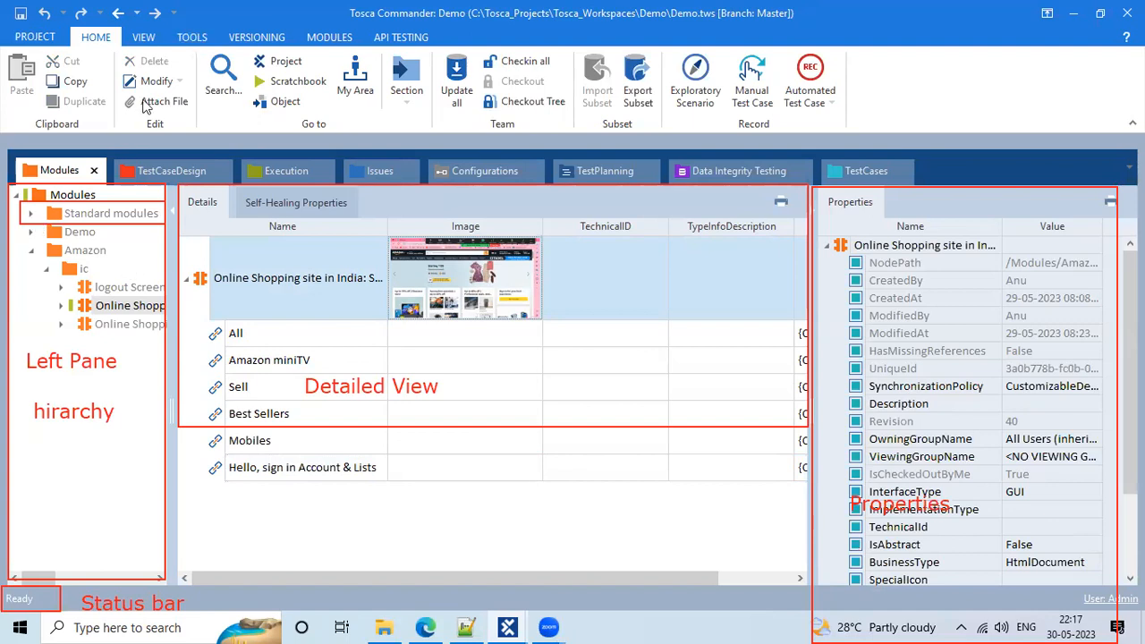
Expand Standard modules > TBox Automation Tools, widen the tree, and list the Basic Windows Operations modules
click(33, 216)
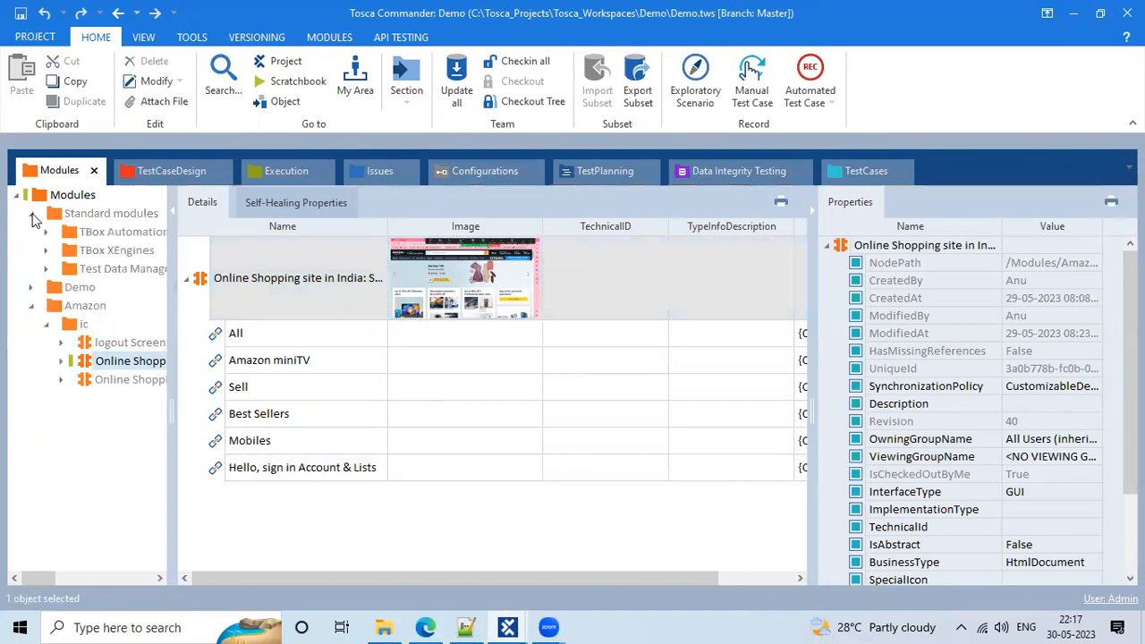
click(46, 252)
click(46, 252)
click(47, 231)
drag(171, 278, 215, 275)
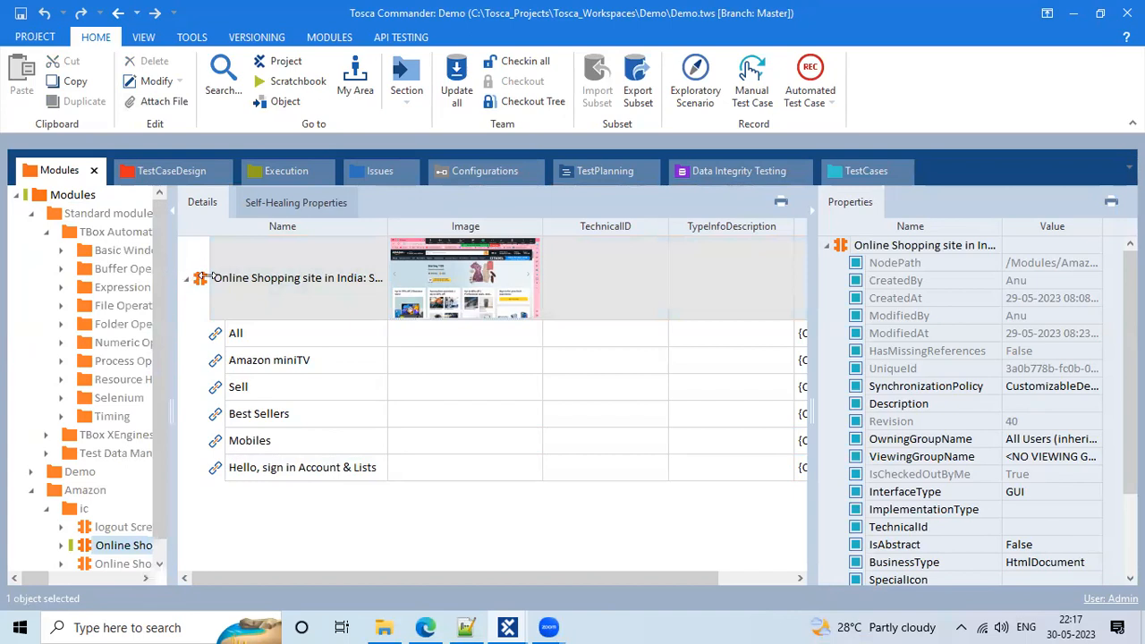
click(61, 251)
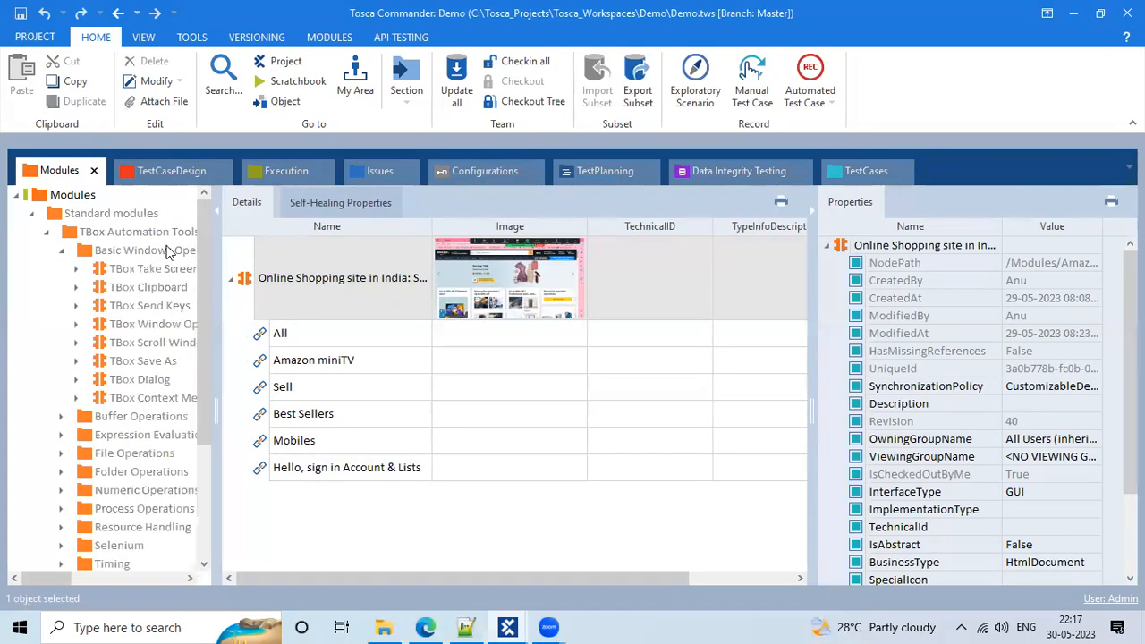
click(165, 252)
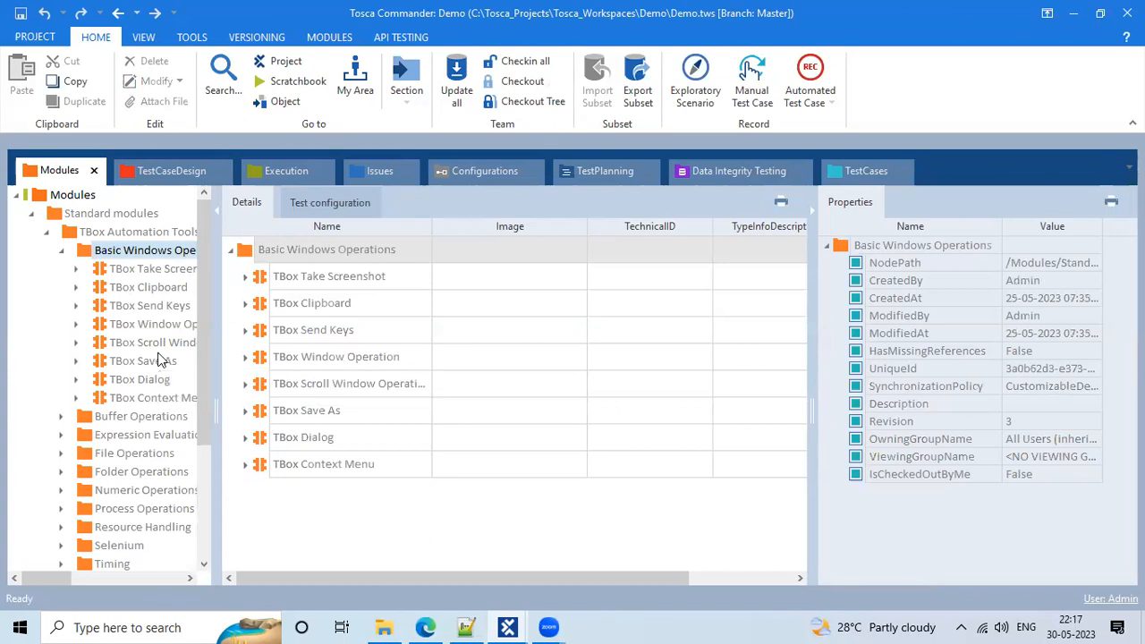
Open TBox Take Screenshot, select its Filename parameter, and narrow the Name column
click(152, 270)
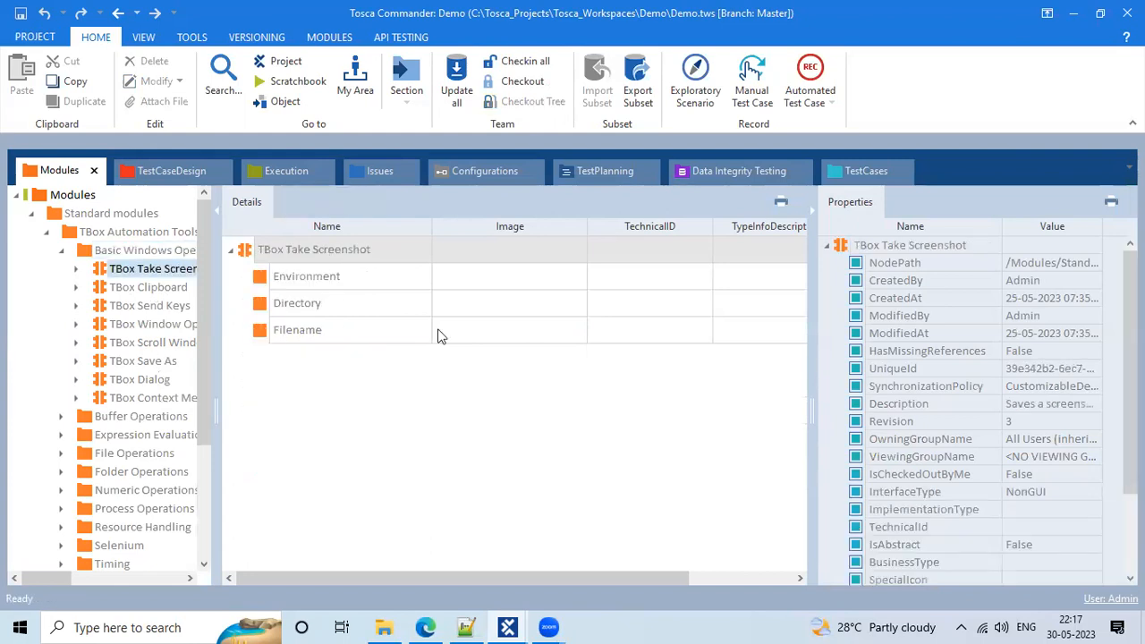
click(333, 254)
double_click(328, 254)
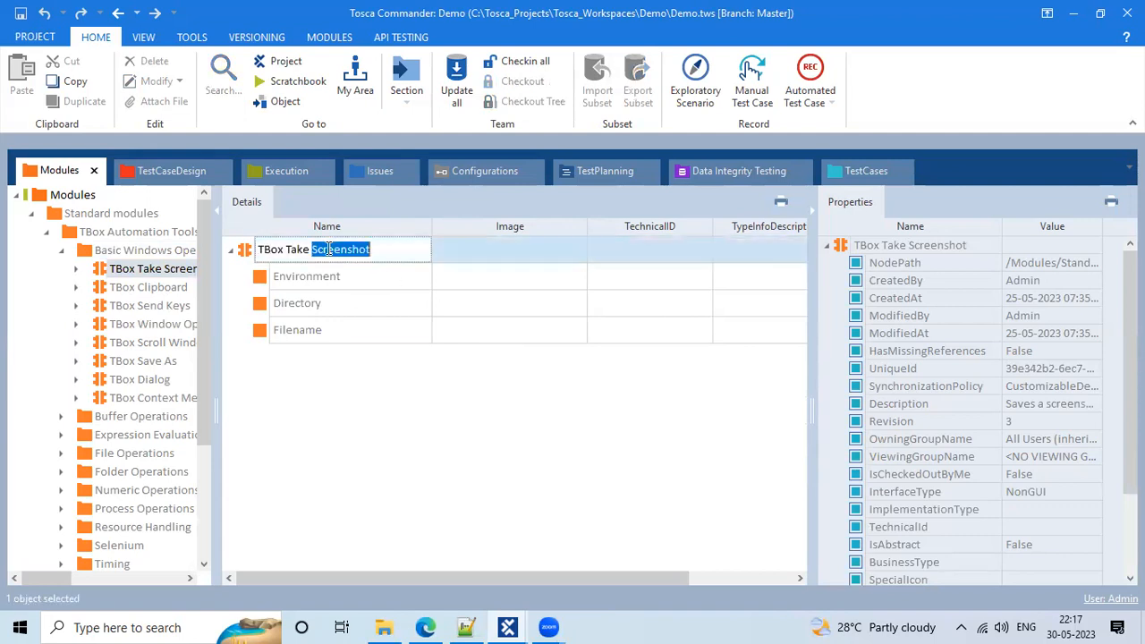
click(542, 342)
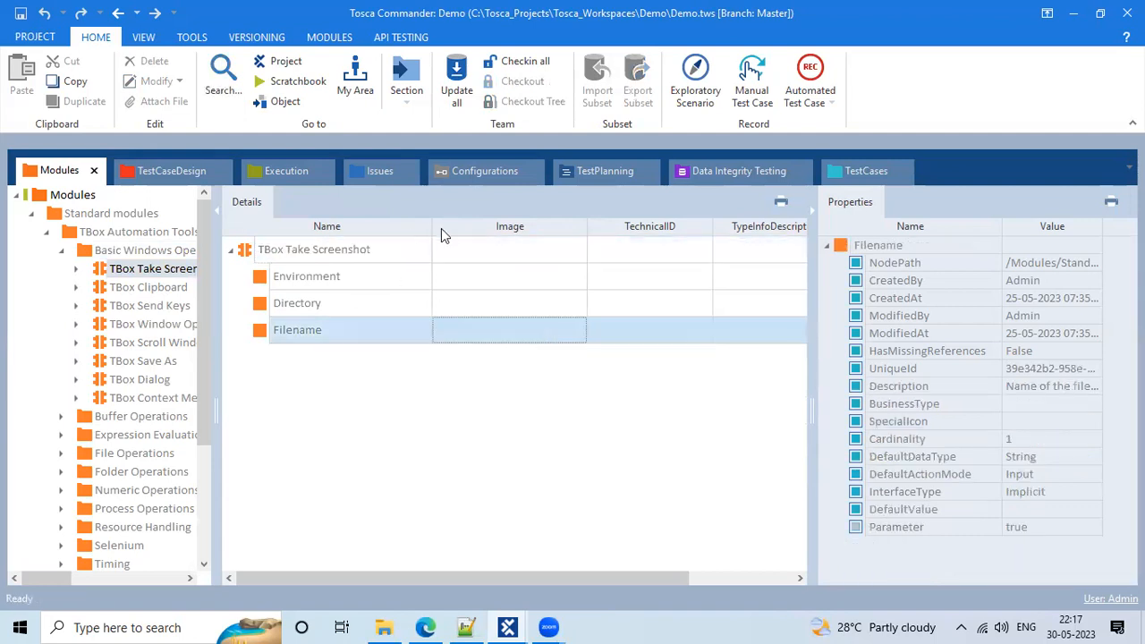
drag(432, 226, 389, 220)
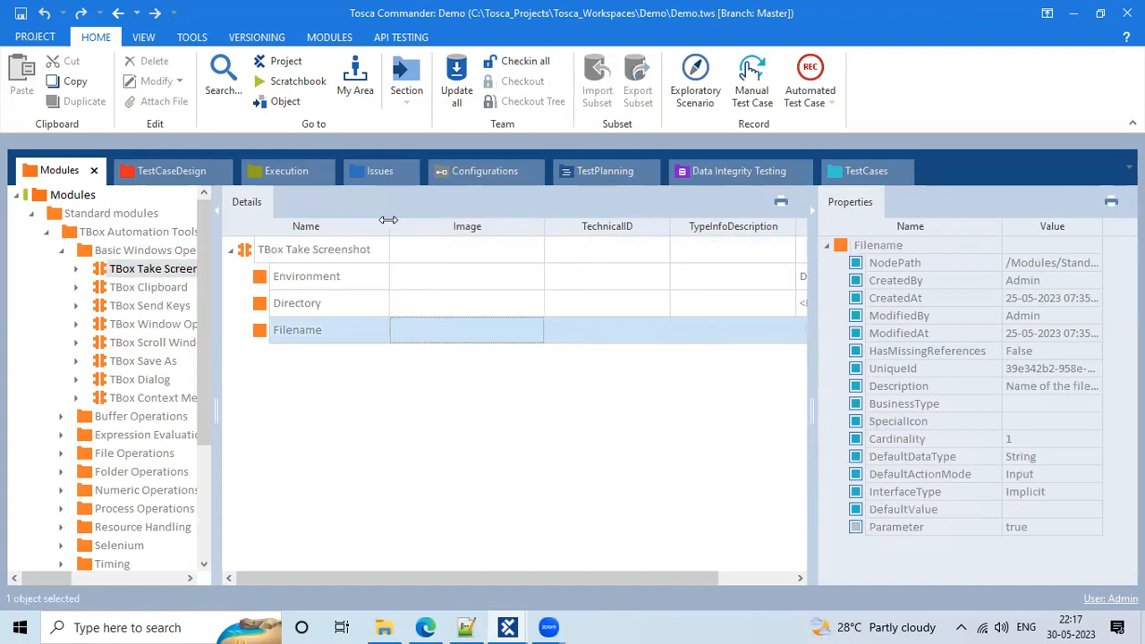
drag(388, 220, 379, 222)
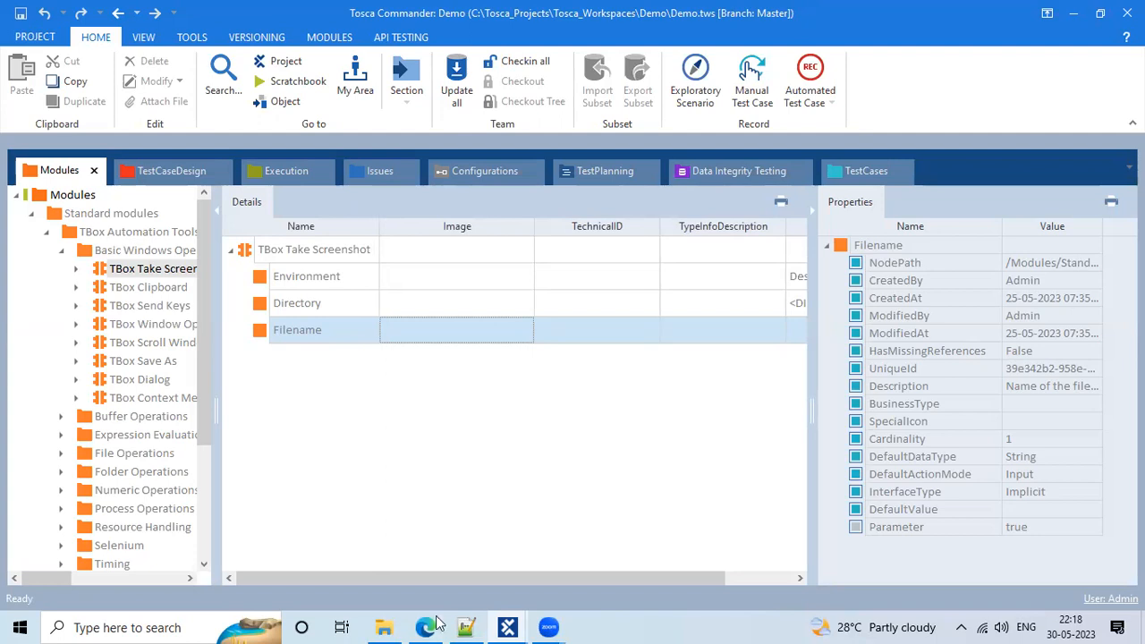
Open File Explorer and browse to the SSD (C:) drive
click(384, 627)
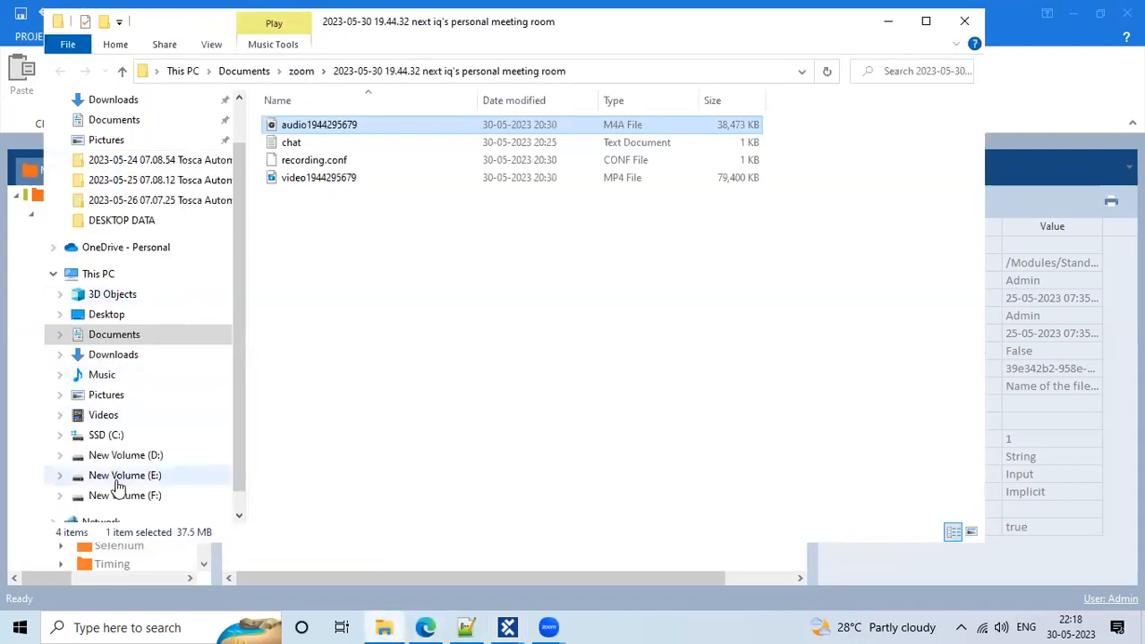
click(112, 436)
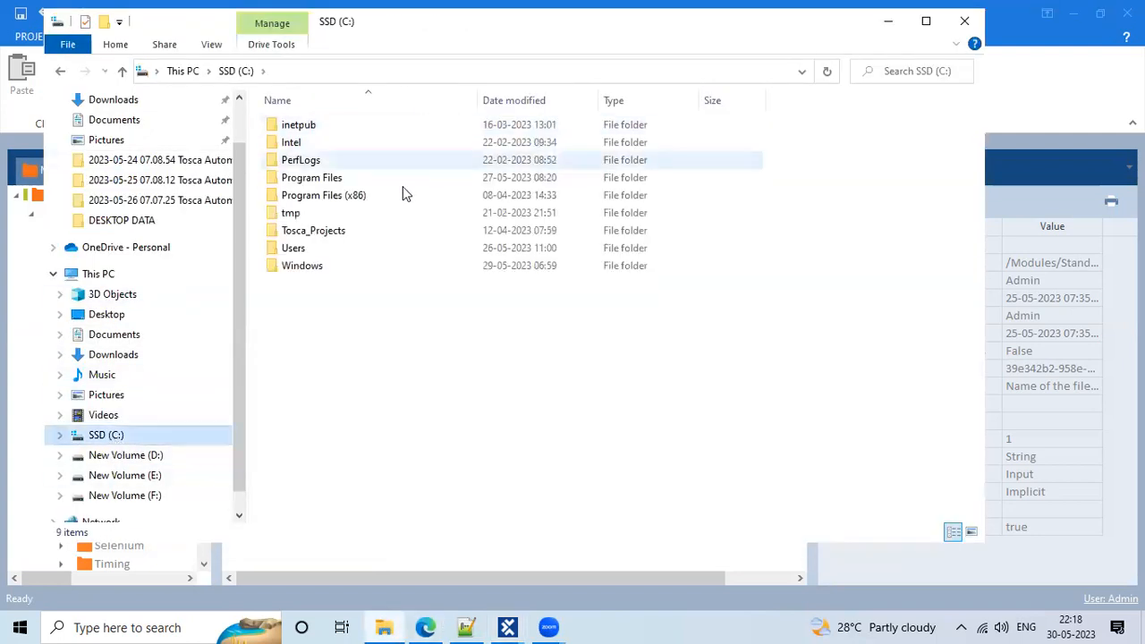
double_click(402, 193)
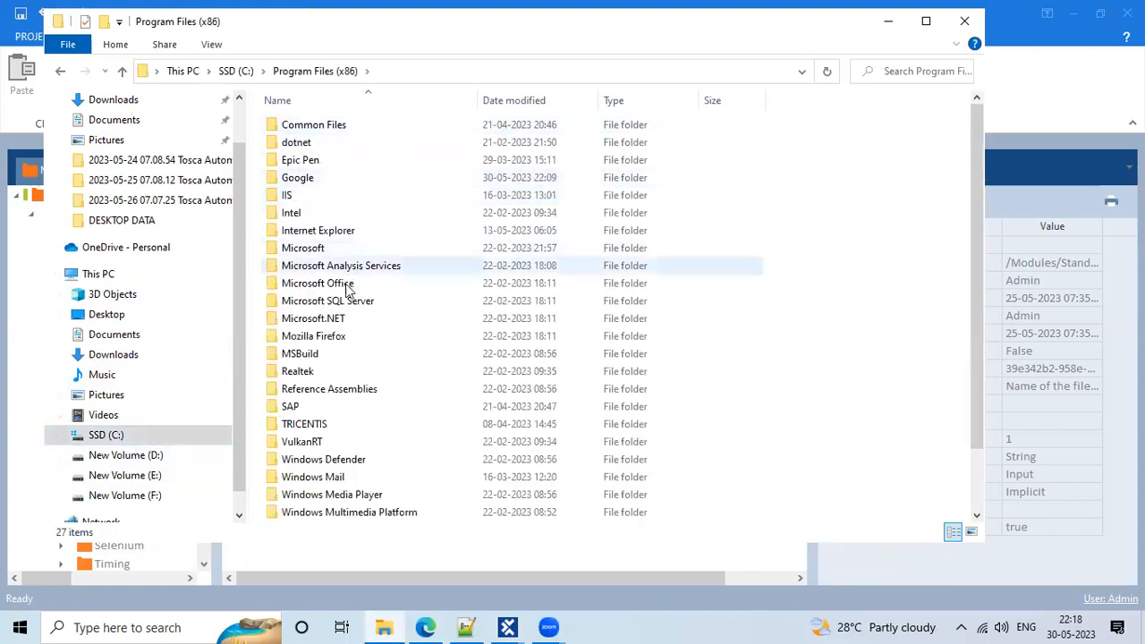
click(238, 71)
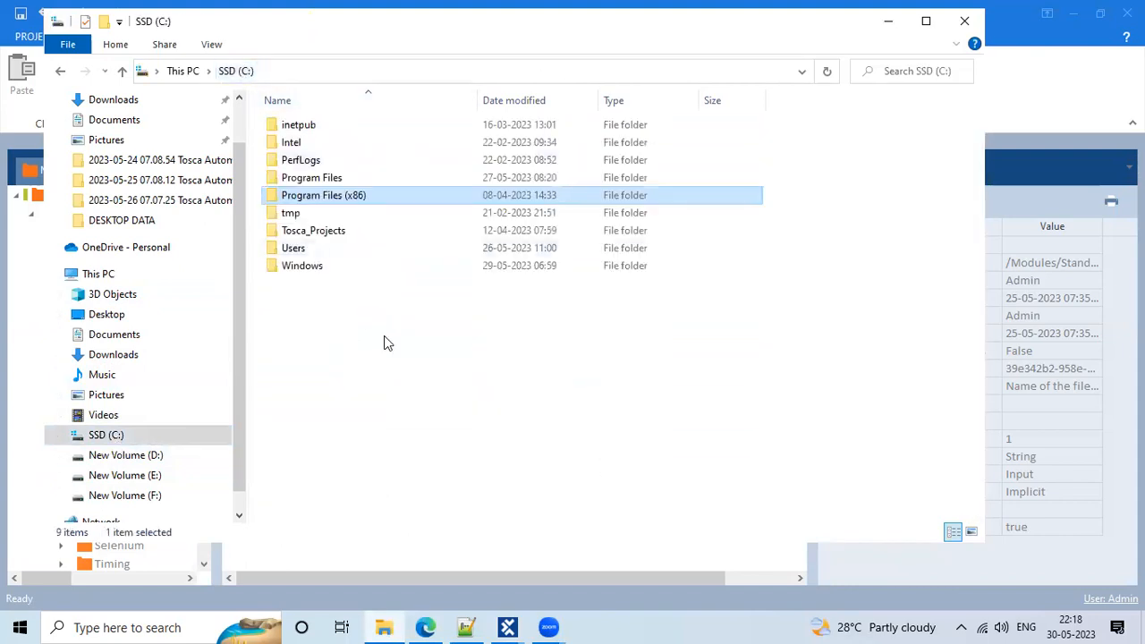
Navigate through Tosca_Projects and ToscaCommander into the Screenshots folder
double_click(361, 235)
double_click(336, 143)
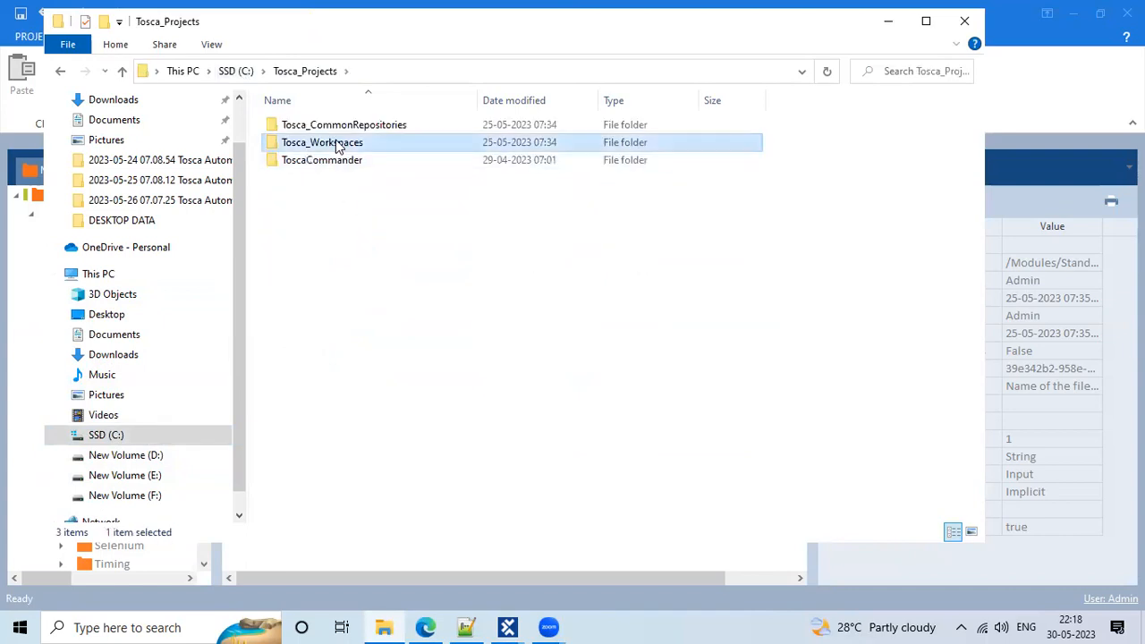
click(305, 71)
double_click(320, 147)
click(300, 71)
double_click(335, 161)
double_click(309, 177)
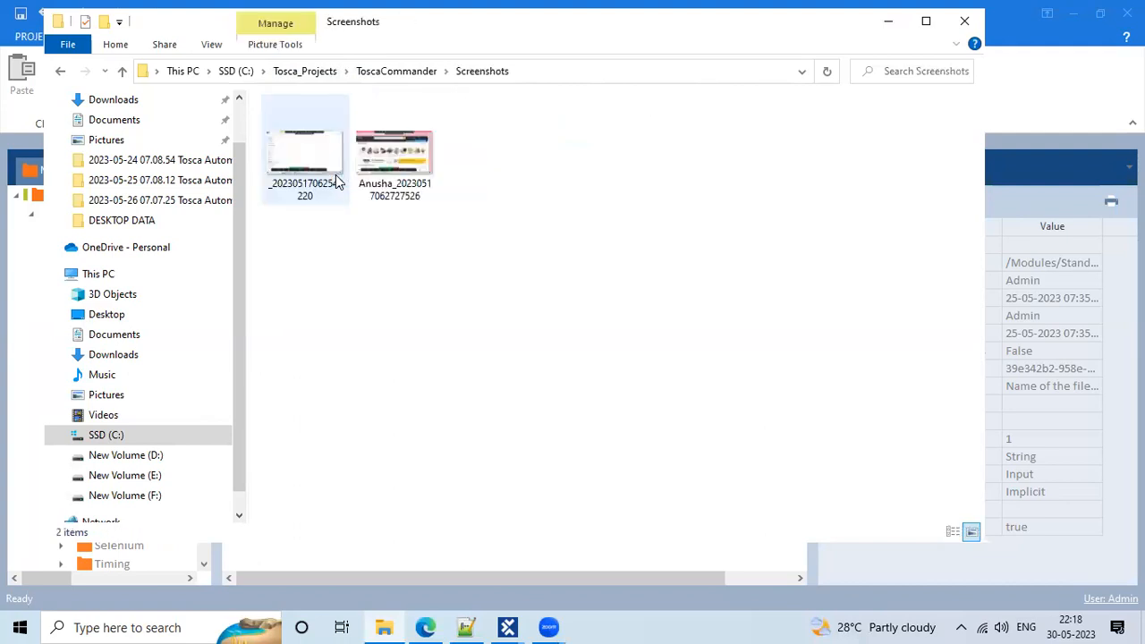
double_click(396, 143)
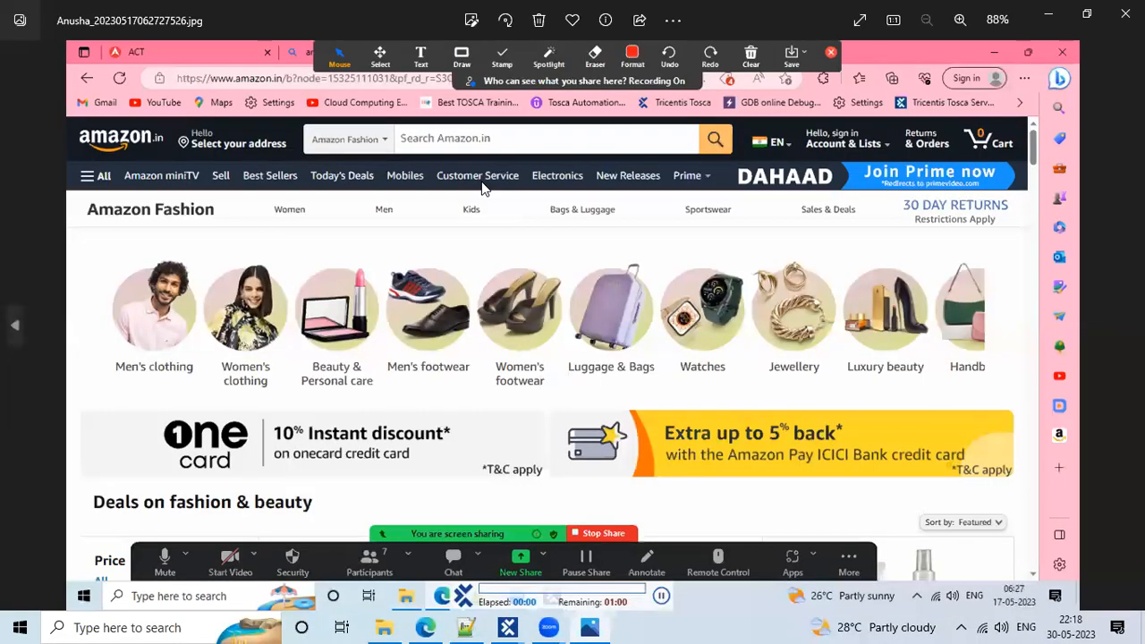
click(1124, 13)
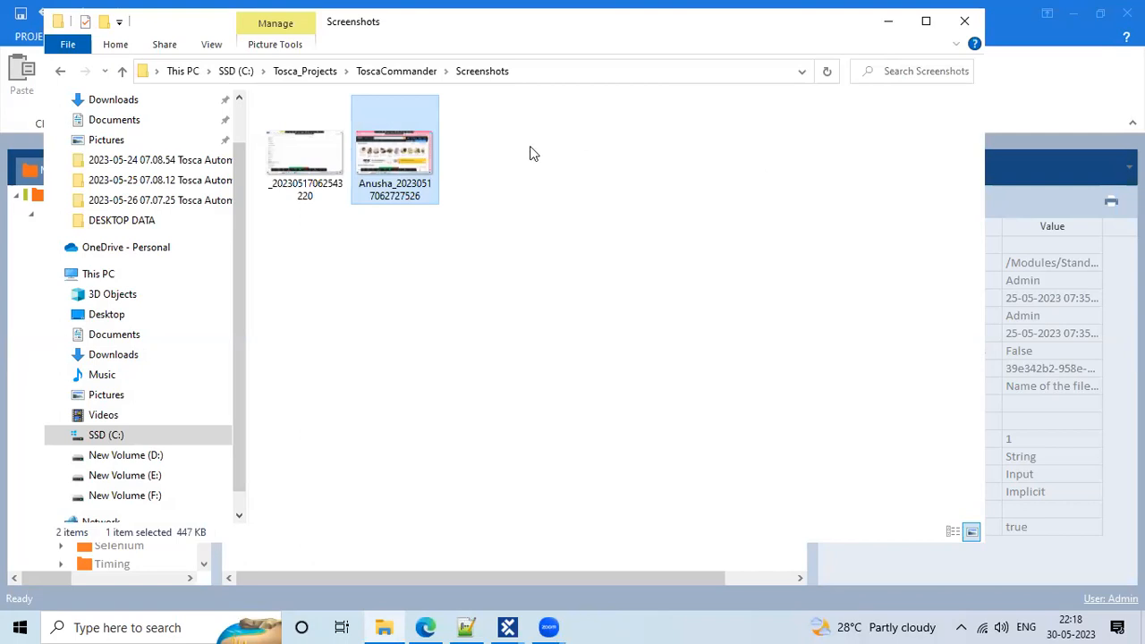
Close File Explorer, widen the module tree, collapse Basic Windows Operations, and dock TestCases after Modules
click(963, 27)
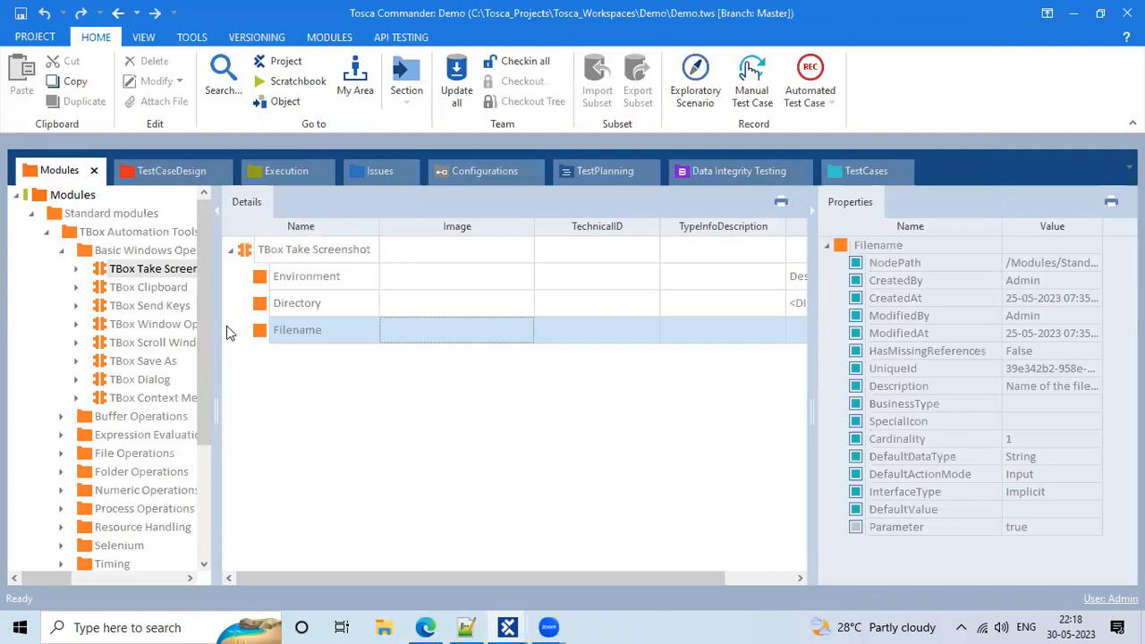
drag(220, 324, 243, 310)
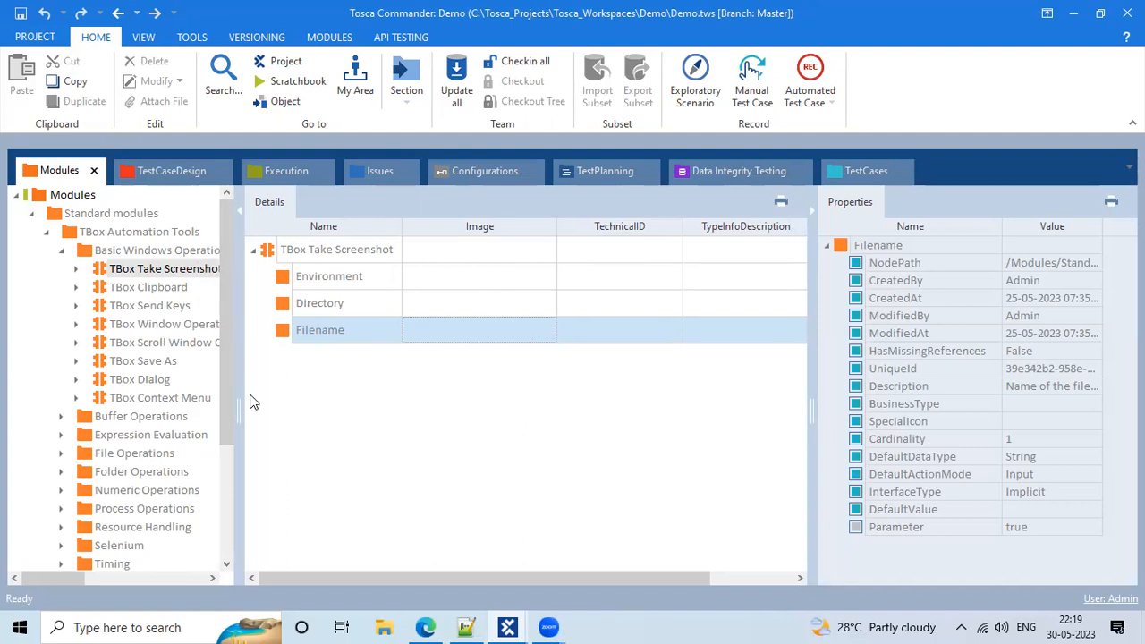
drag(235, 383, 249, 381)
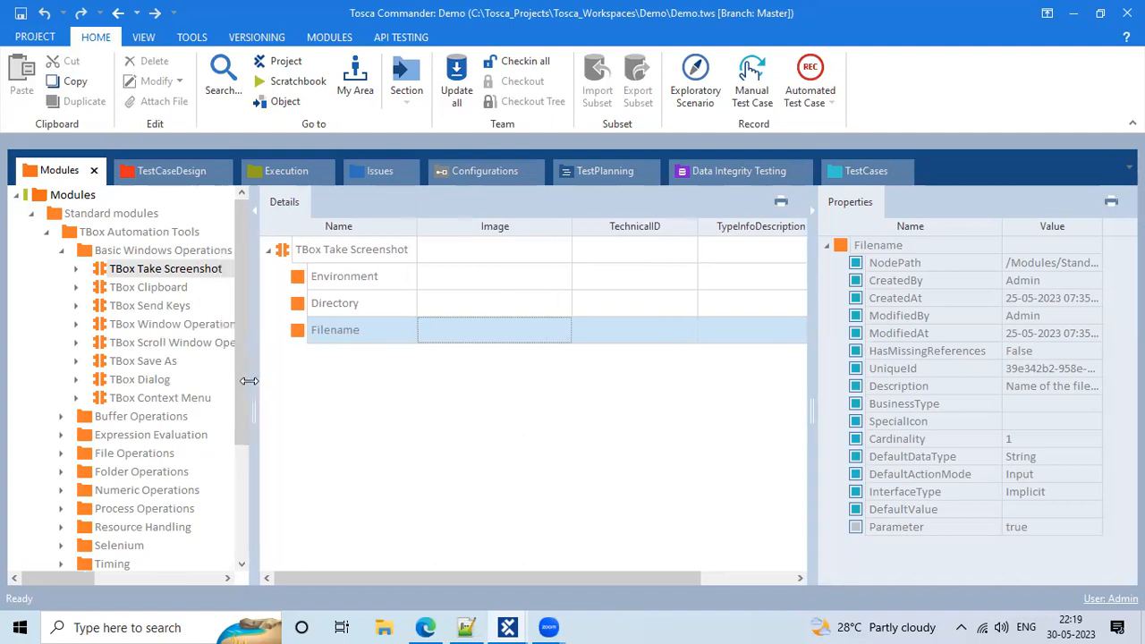
click(62, 251)
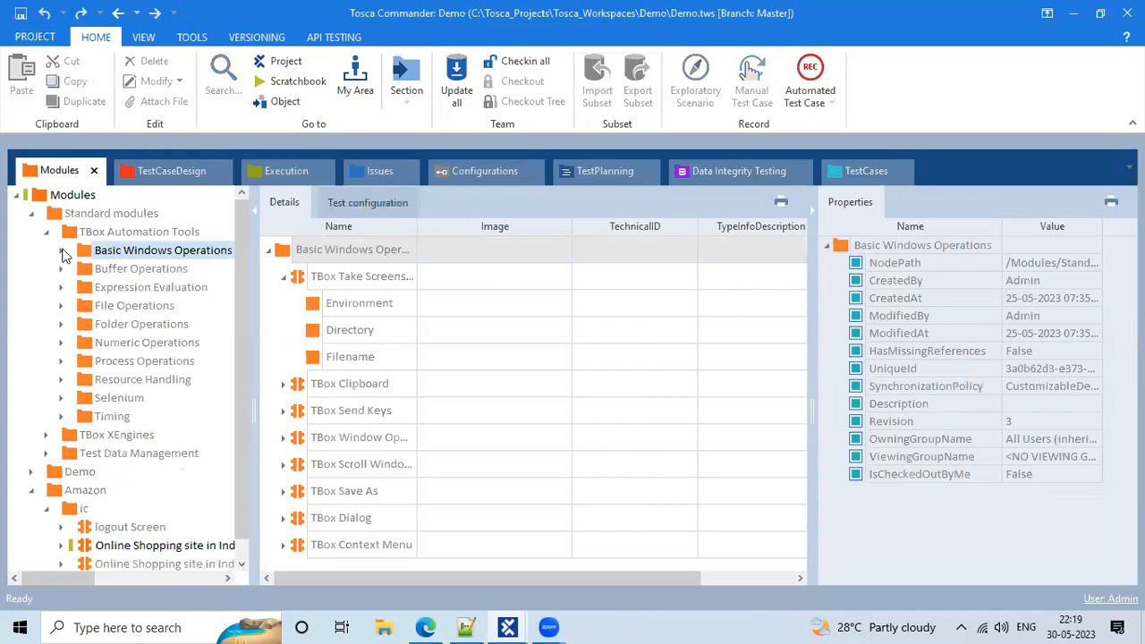
drag(864, 170, 99, 171)
Collapse the ic folder and Basic Windows Operations nodes, select Folder Operations, then switch to Edge
click(61, 161)
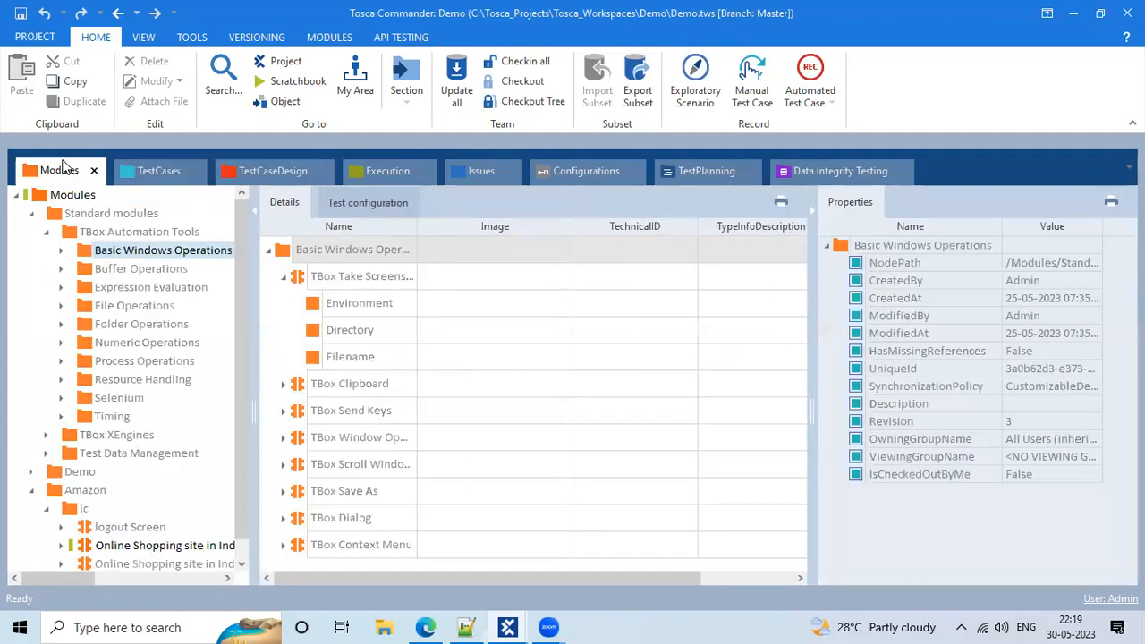
click(47, 232)
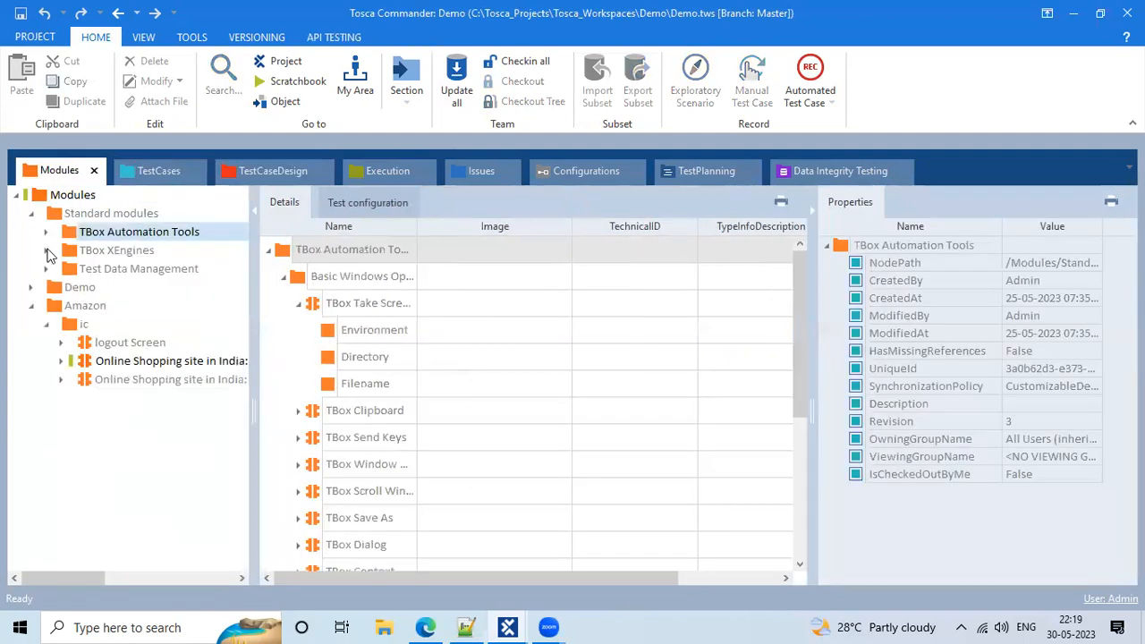
click(48, 326)
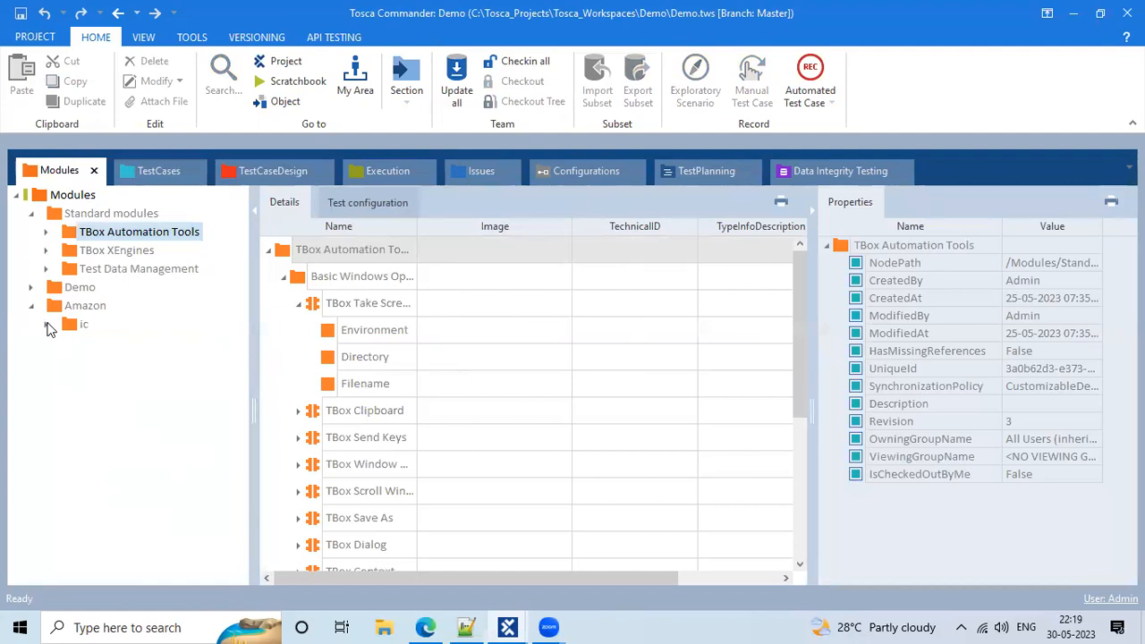
click(299, 303)
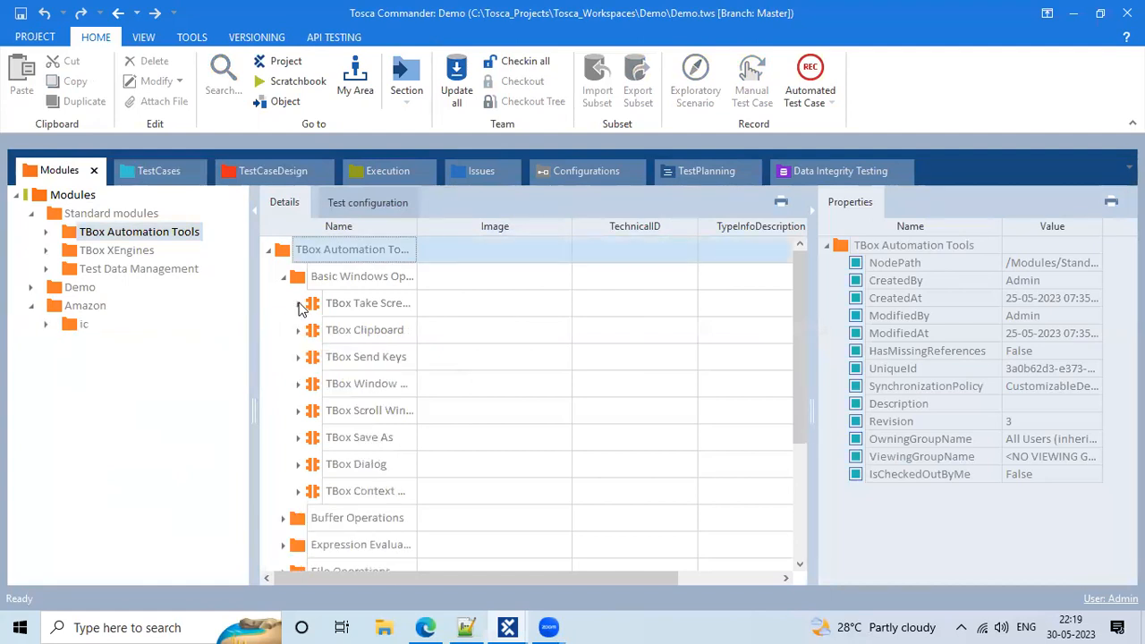
click(283, 277)
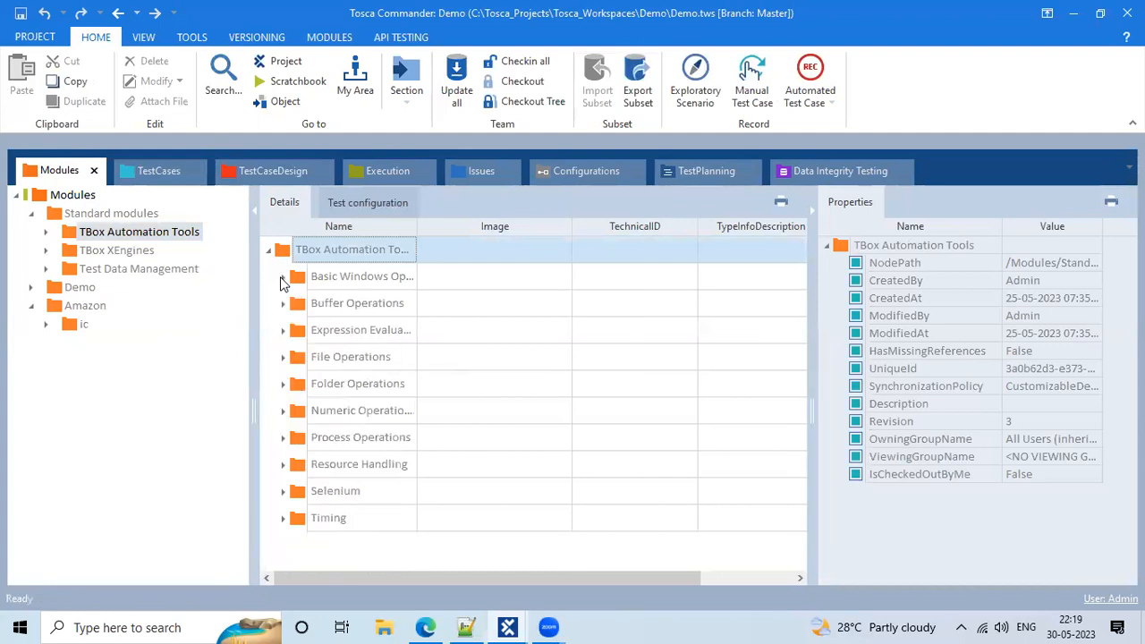
click(391, 394)
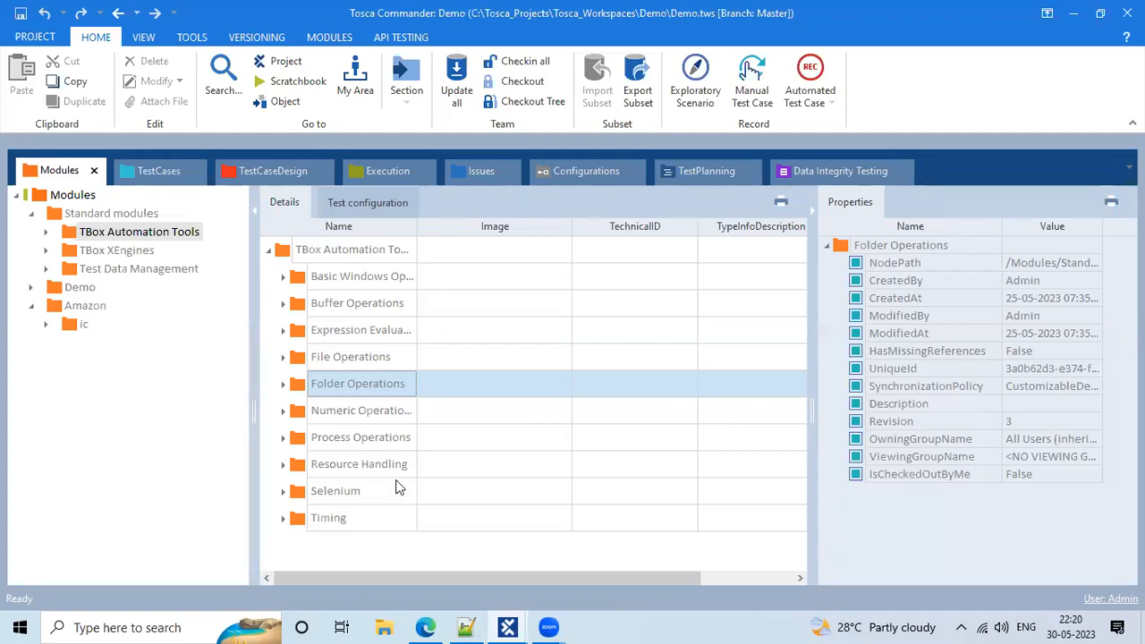
click(426, 627)
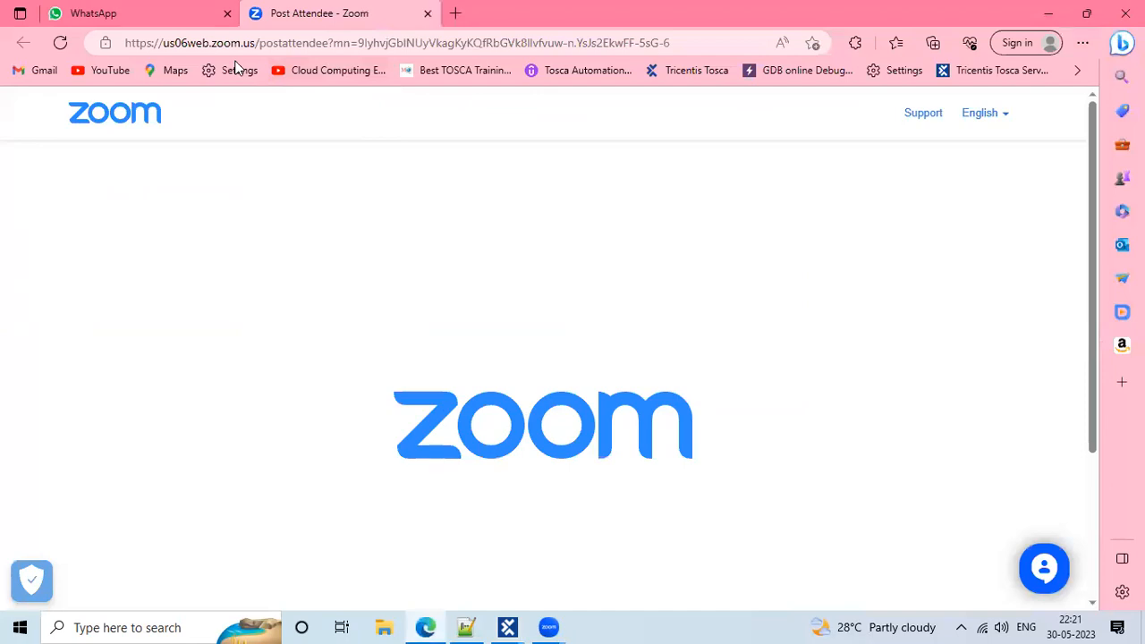
Open a new Edge tab and go to amazon.in by entering 'amazon' in the address bar
click(456, 14)
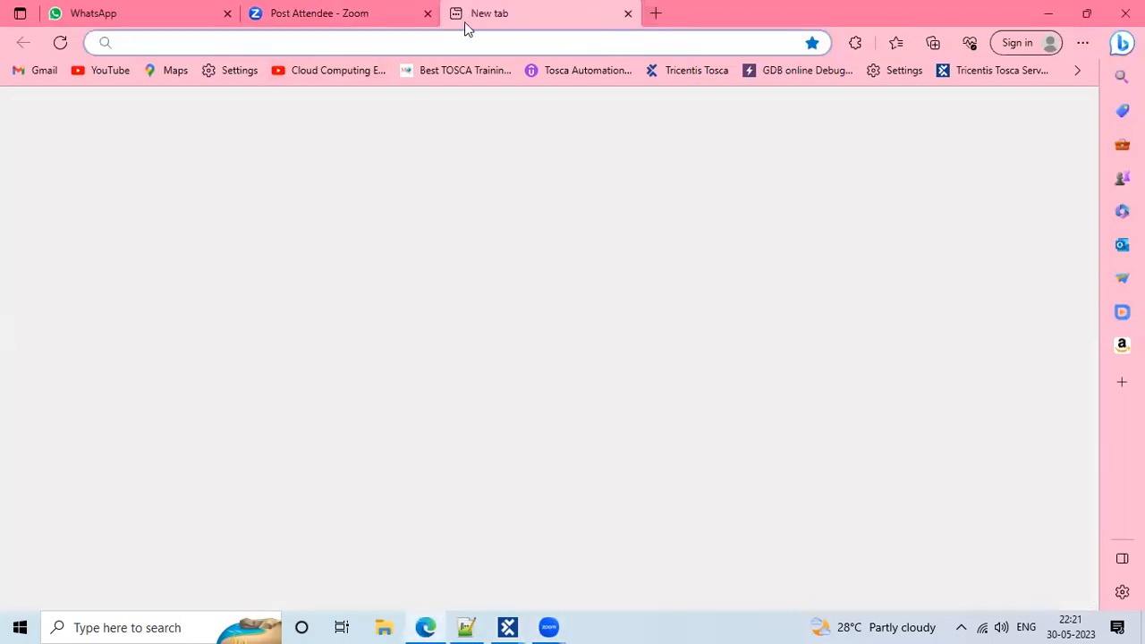
click(470, 42)
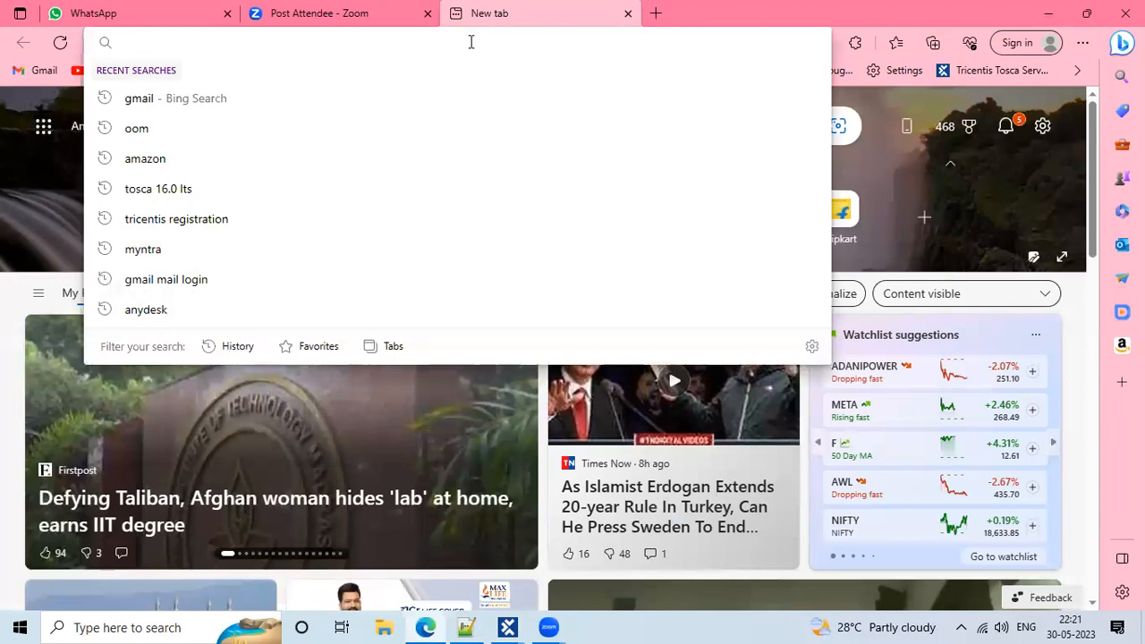
text(amazon.in)
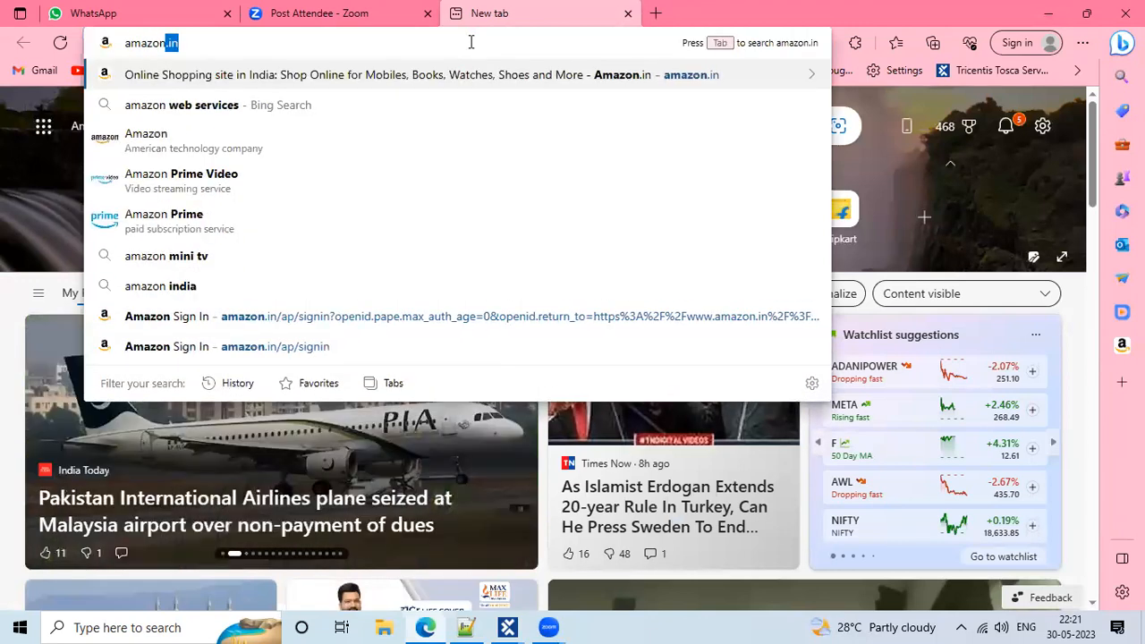
key(Return)
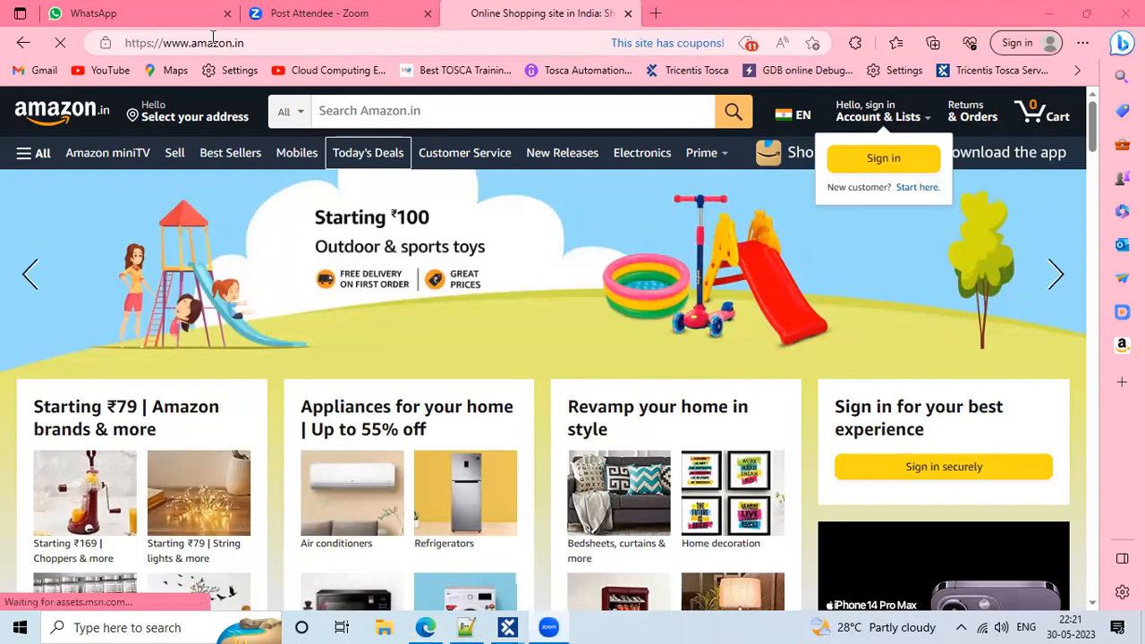
click(96, 34)
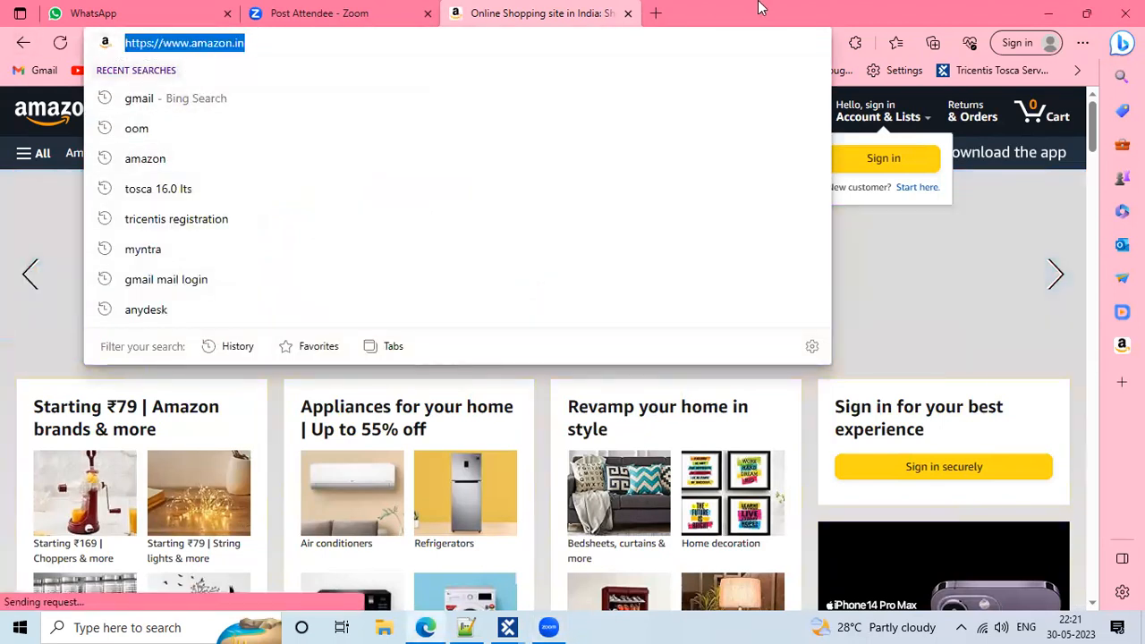
click(3, 407)
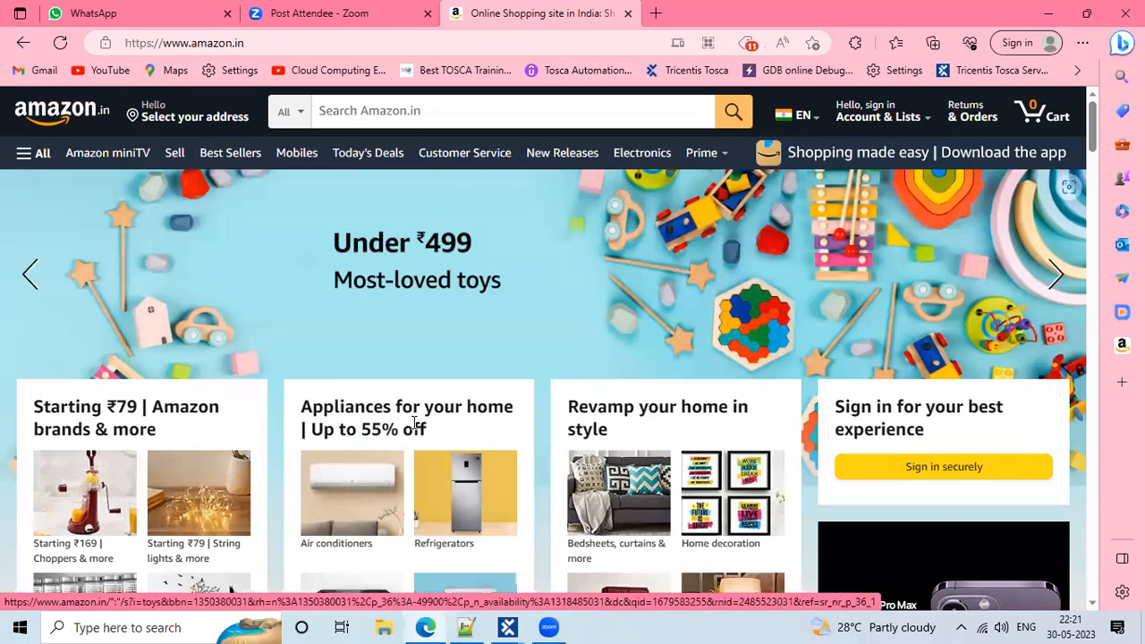
Briefly check the Tosca Commander Demo workspace, then return to Amazon and focus its search box
click(514, 622)
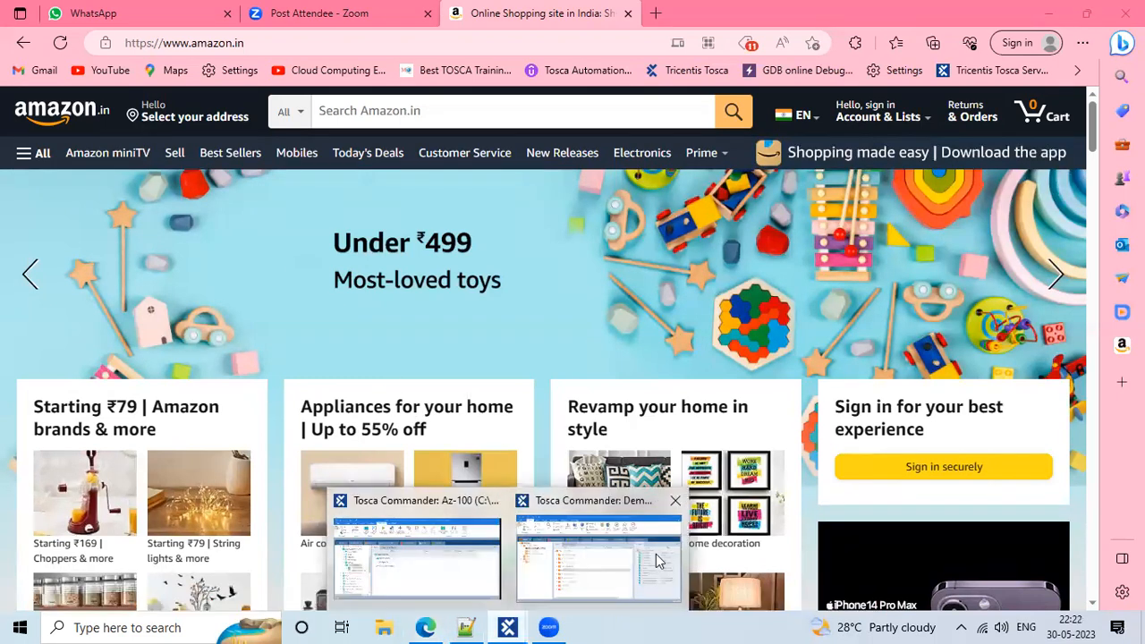
click(658, 561)
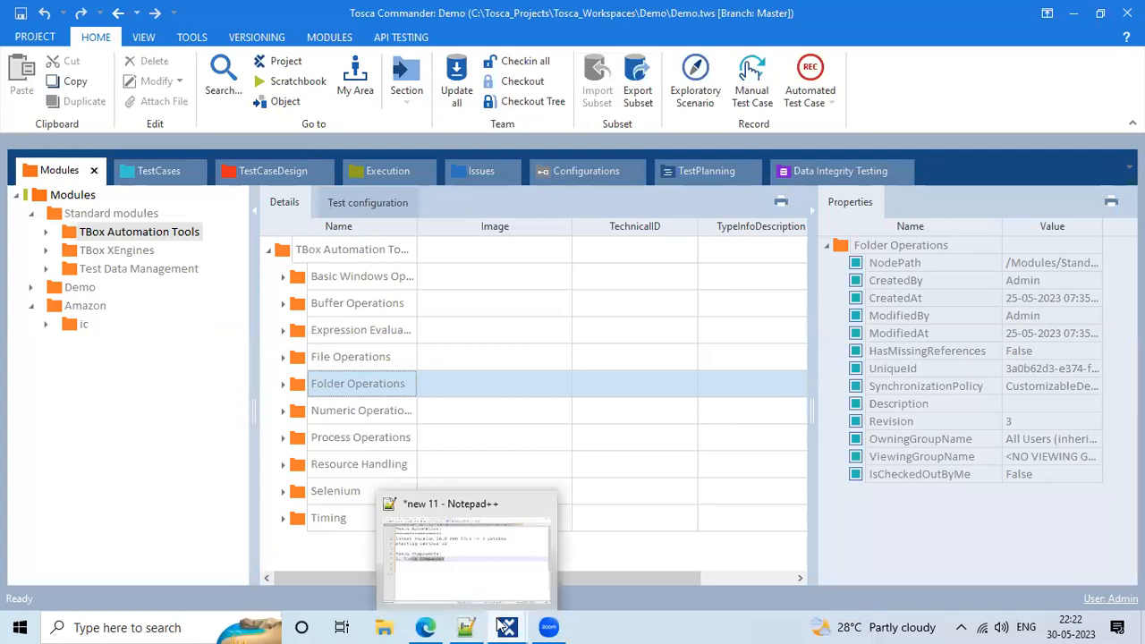
click(426, 626)
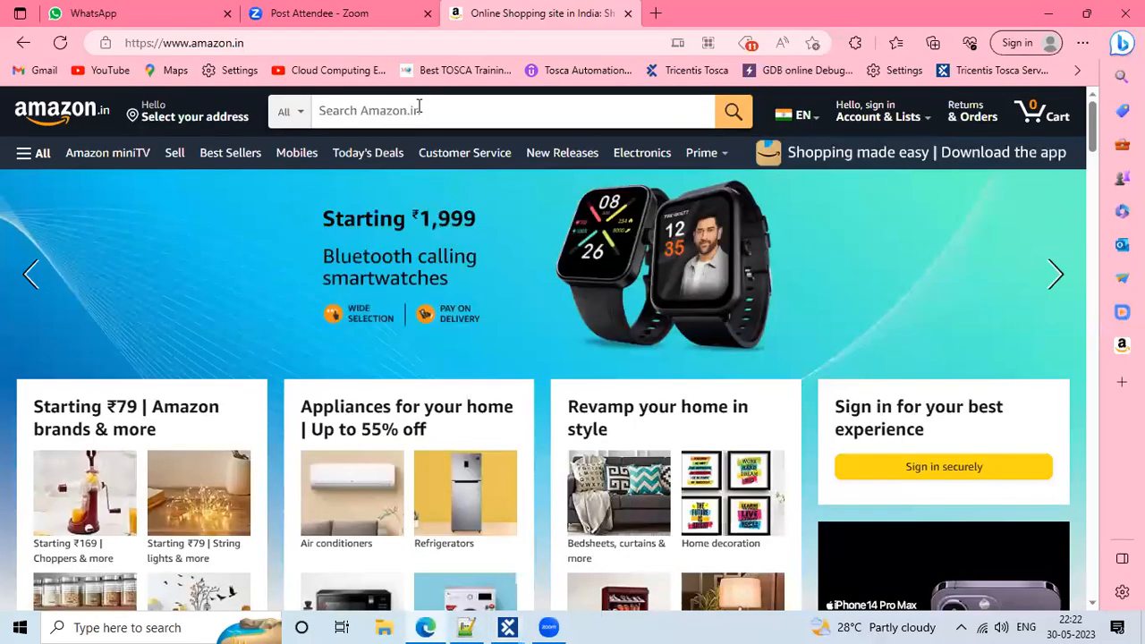
click(419, 107)
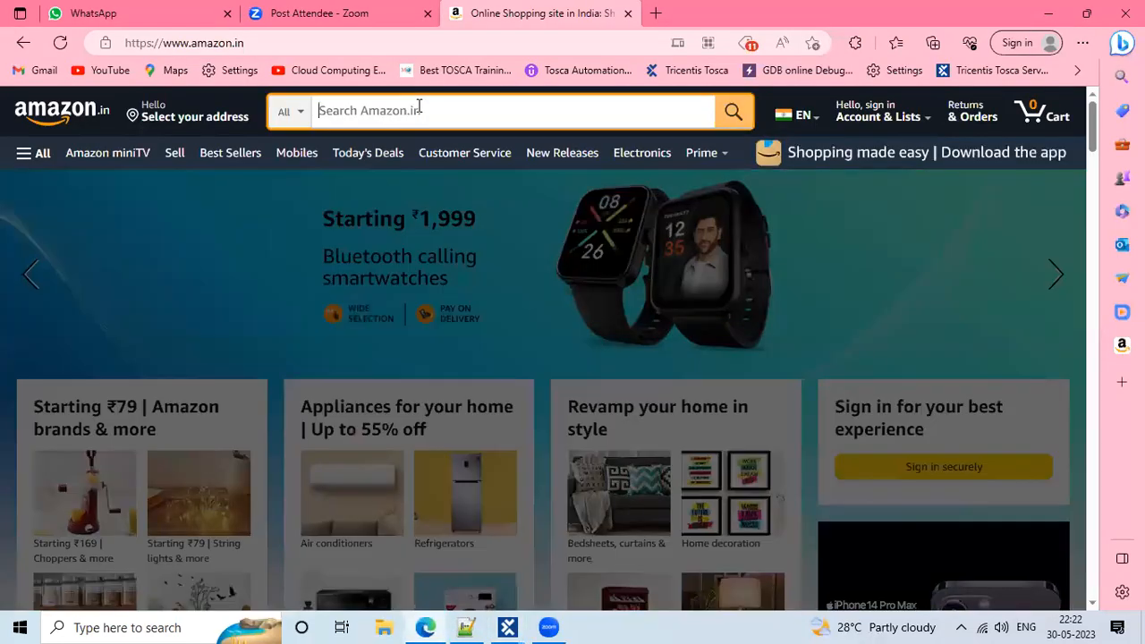
Search Amazon for 'iphones', then delete the term and go back via the amazon logo
text(iphones)
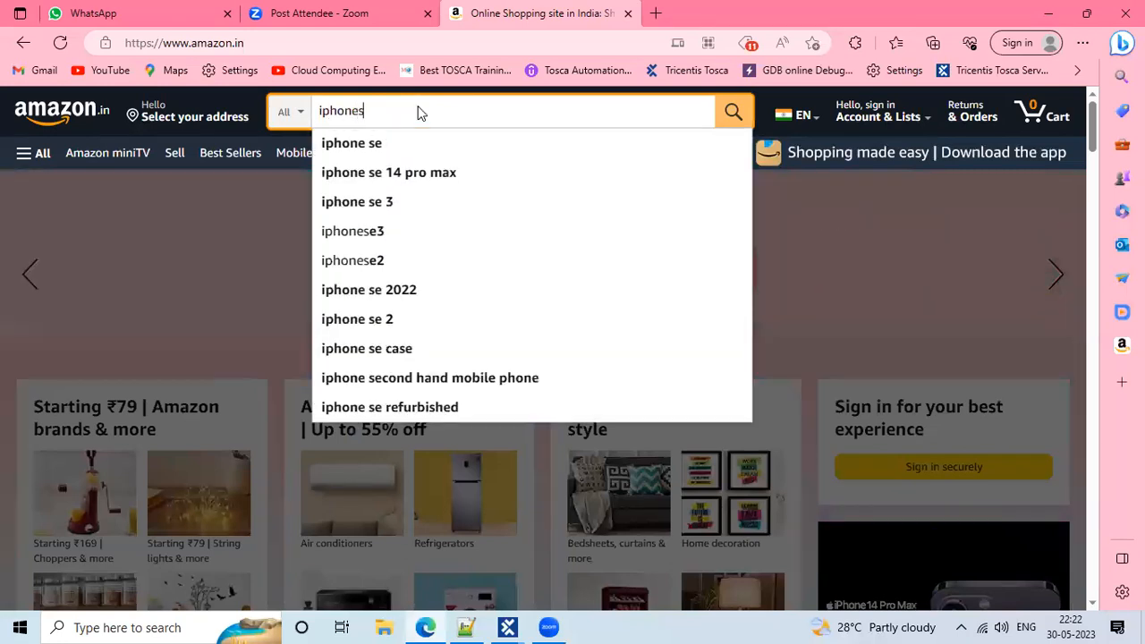
key(Return)
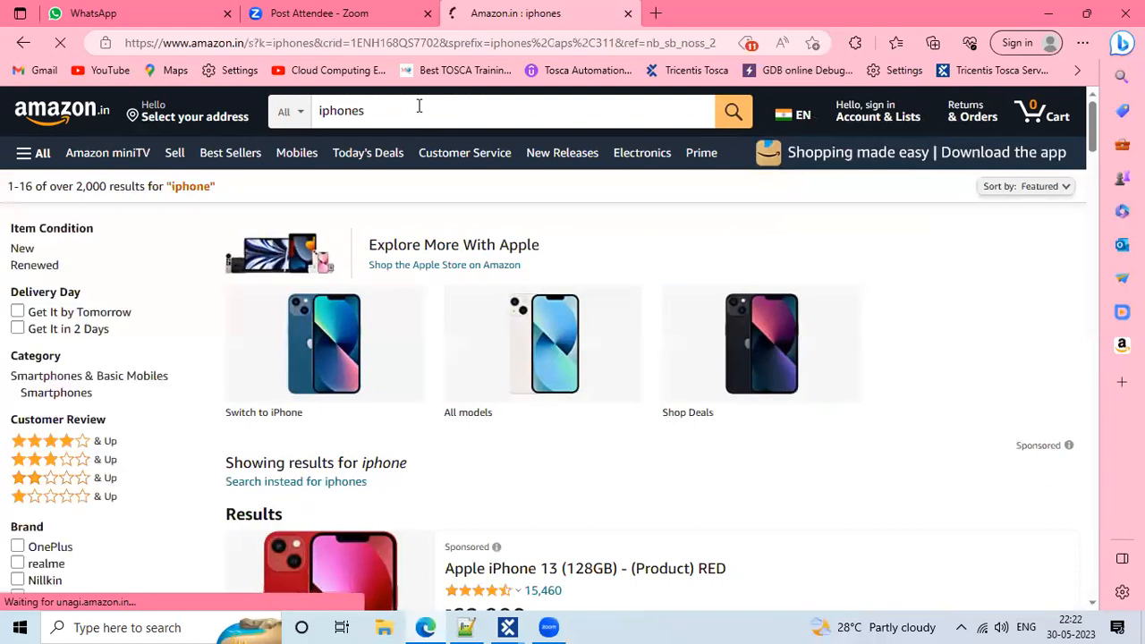
drag(419, 105, 312, 86)
click(312, 90)
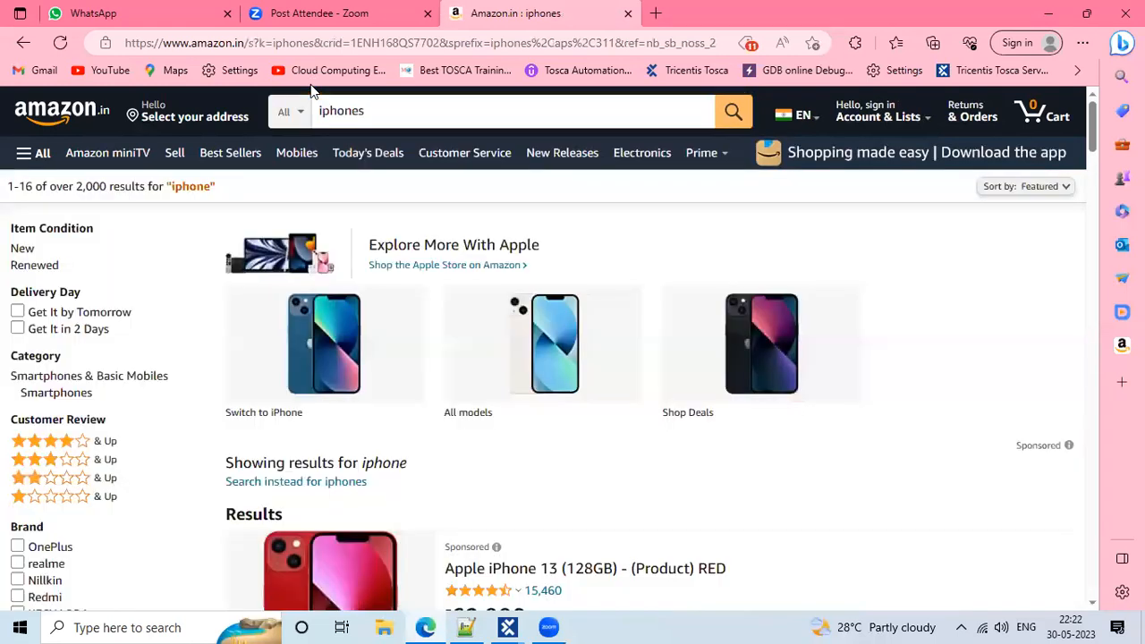
drag(381, 109, 320, 110)
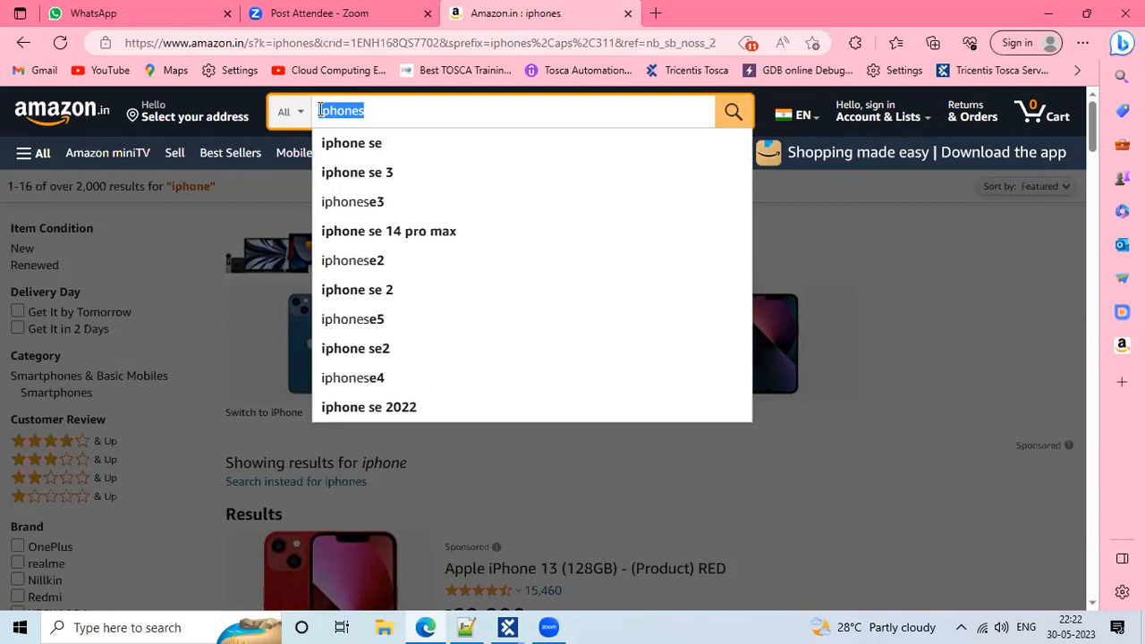
key(BackSpace)
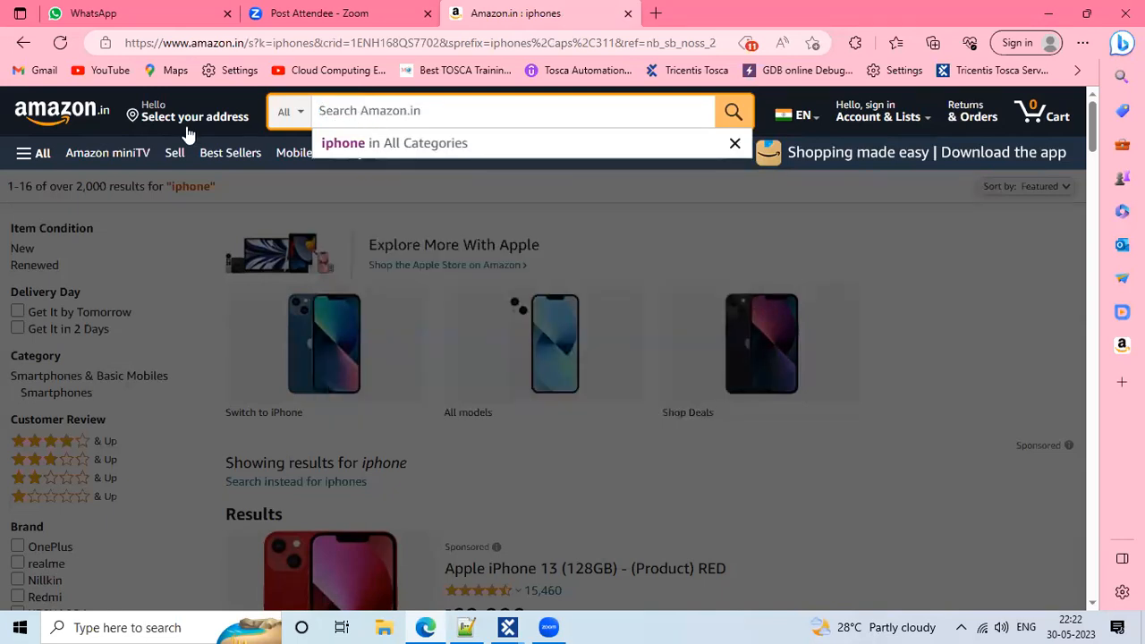
click(72, 115)
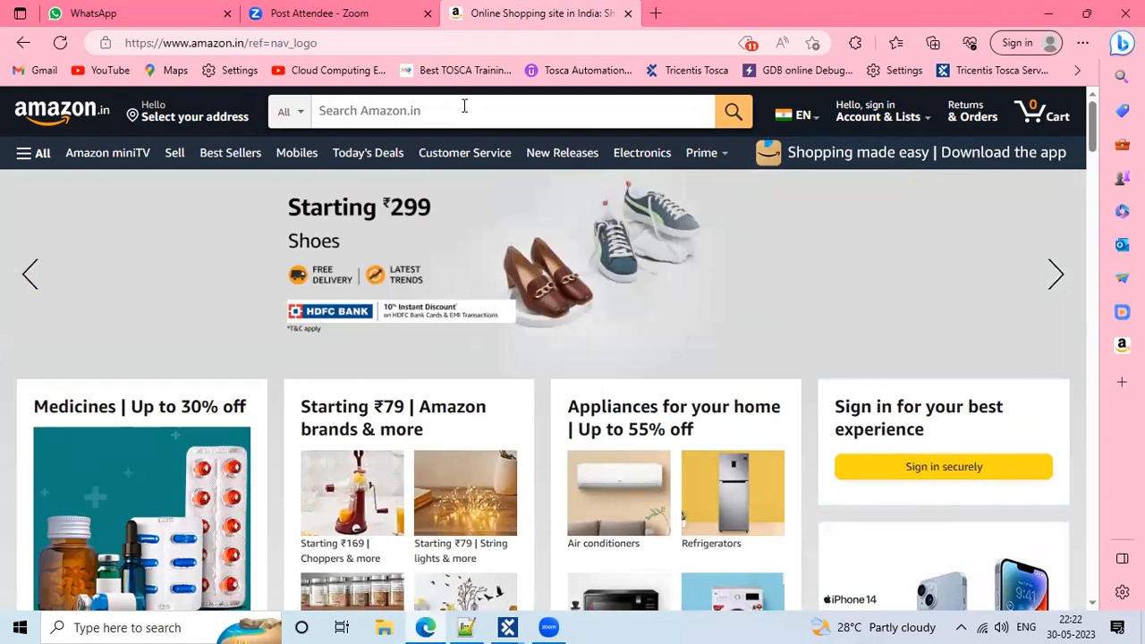
Dismiss the Amazon search suggestions and switch to the Tosca Commander Demo workspace from the taskbar
click(464, 106)
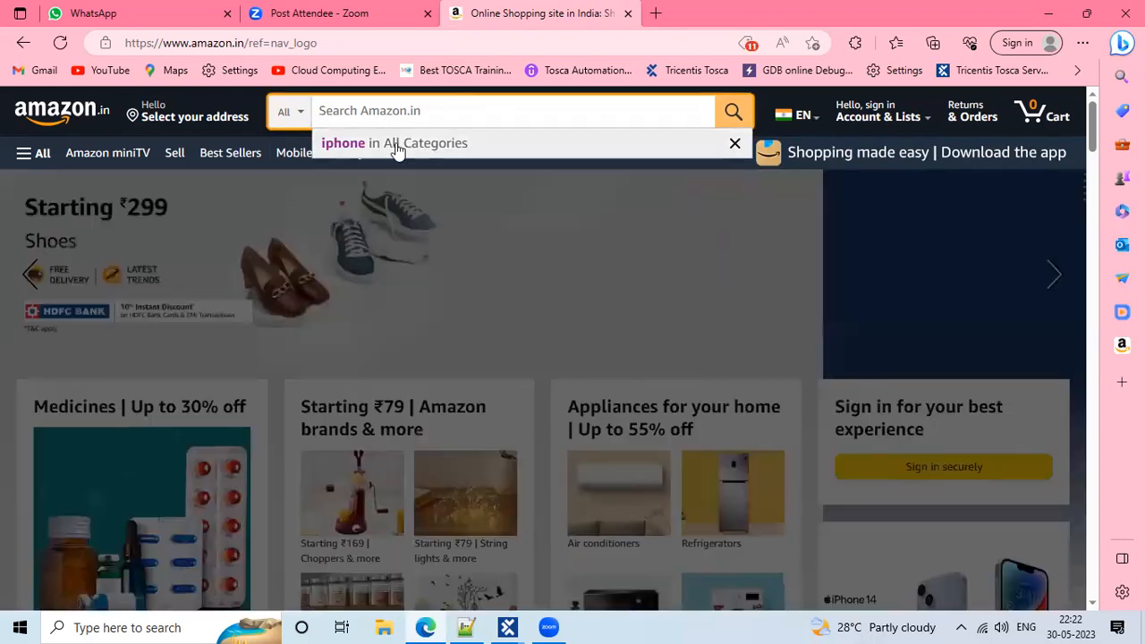
click(157, 193)
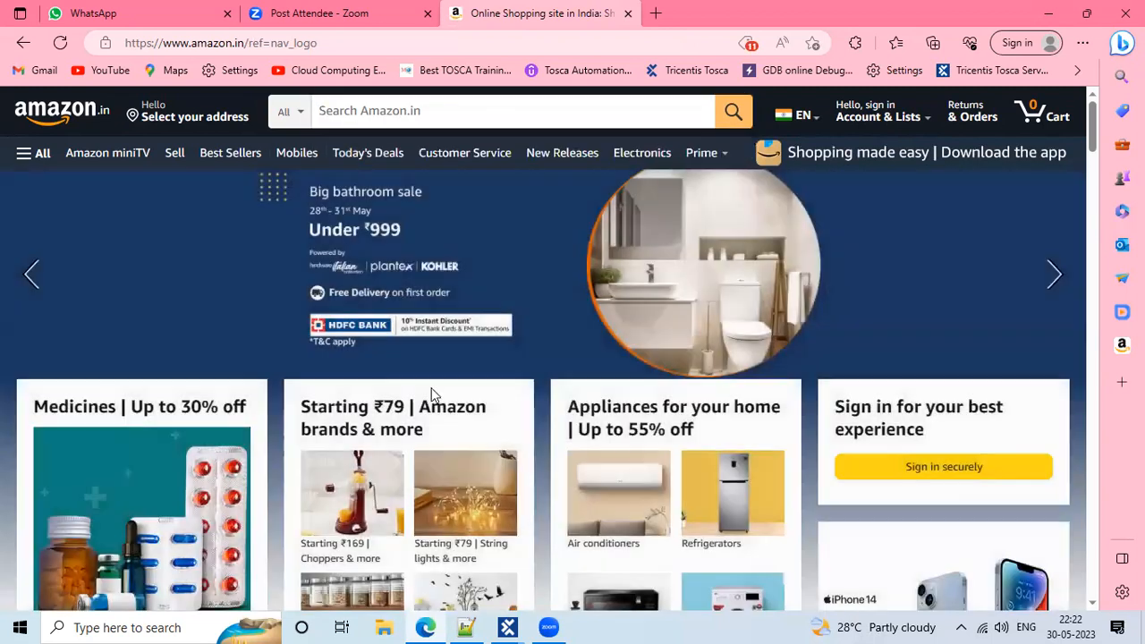
scroll(433, 501, down, 2)
scroll(433, 507, up, 2)
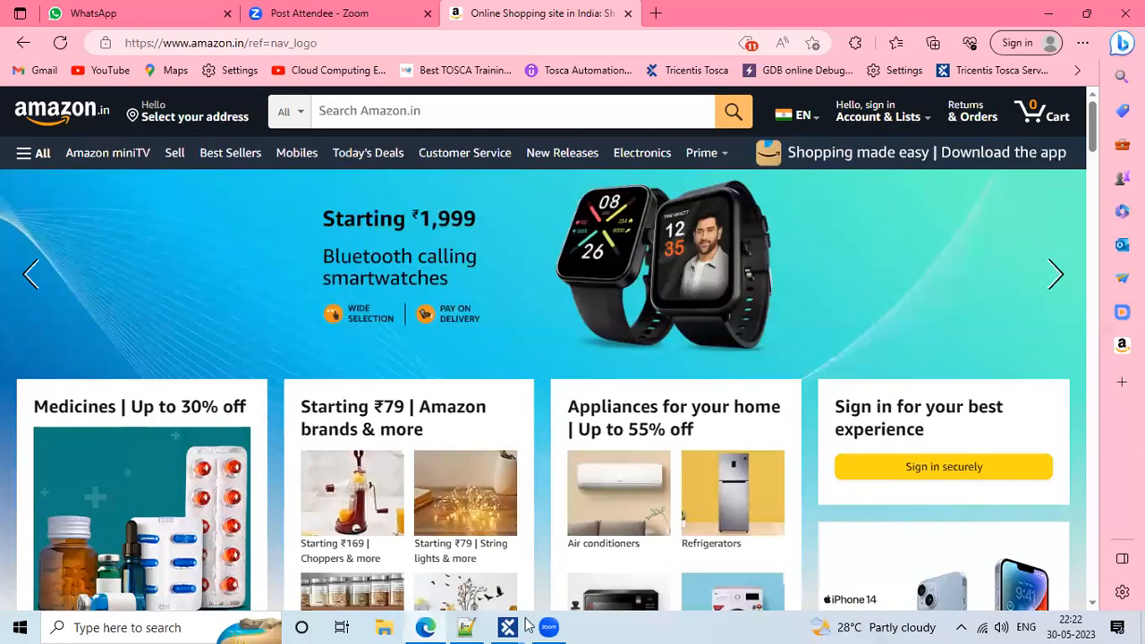
mouse_move(524, 625)
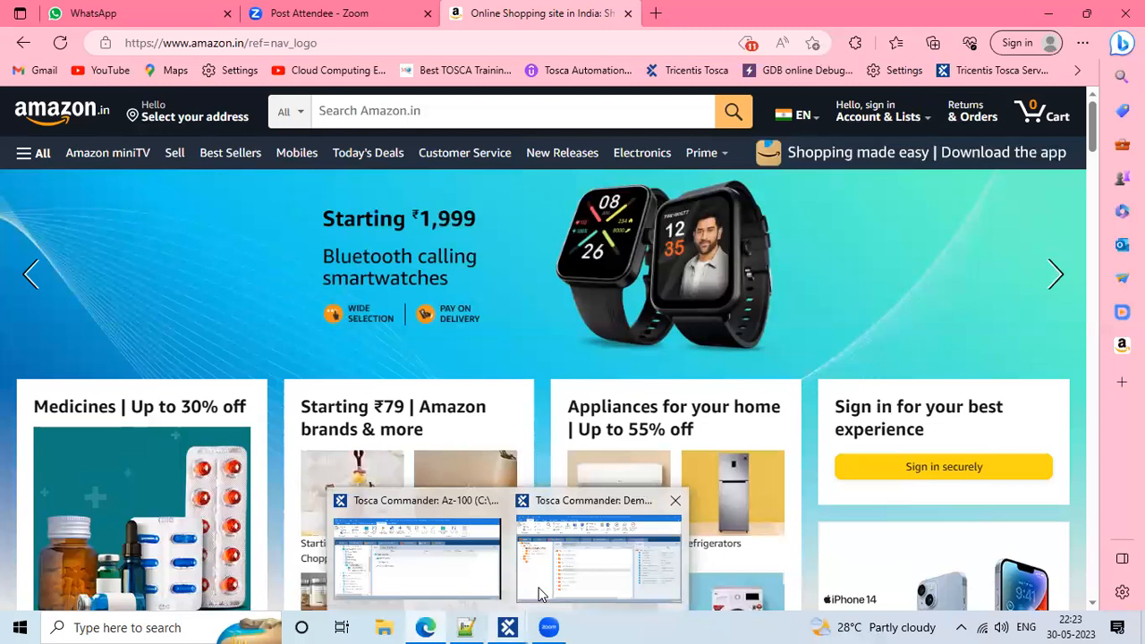
click(540, 594)
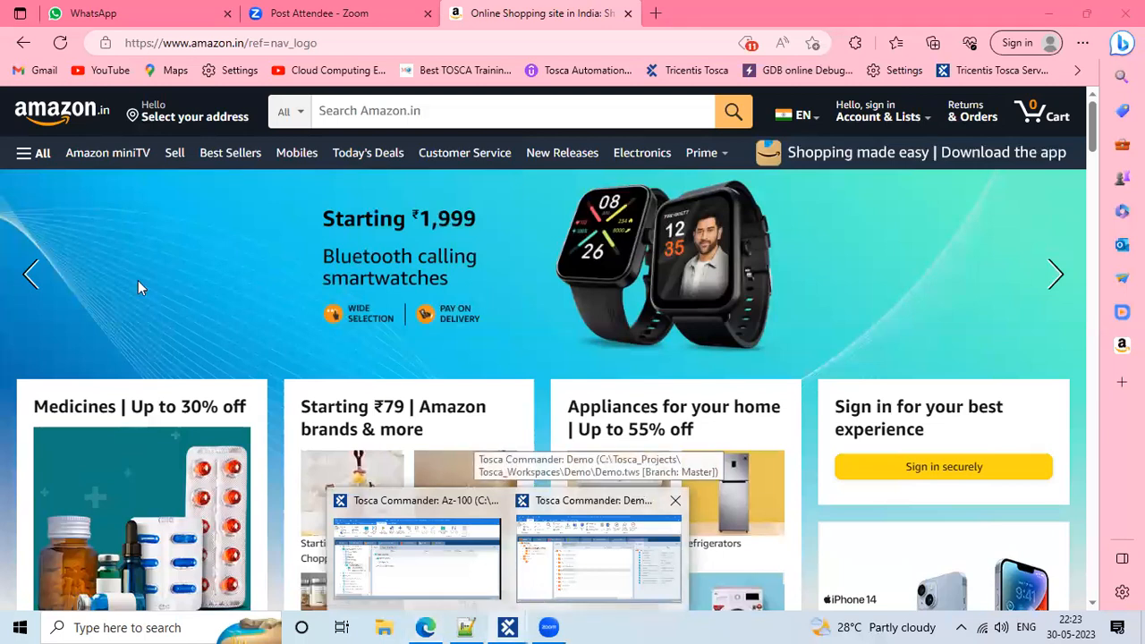
Collapse the Amazon and Standard modules folders, select Modules, then Alt+Tab back to Amazon
click(30, 306)
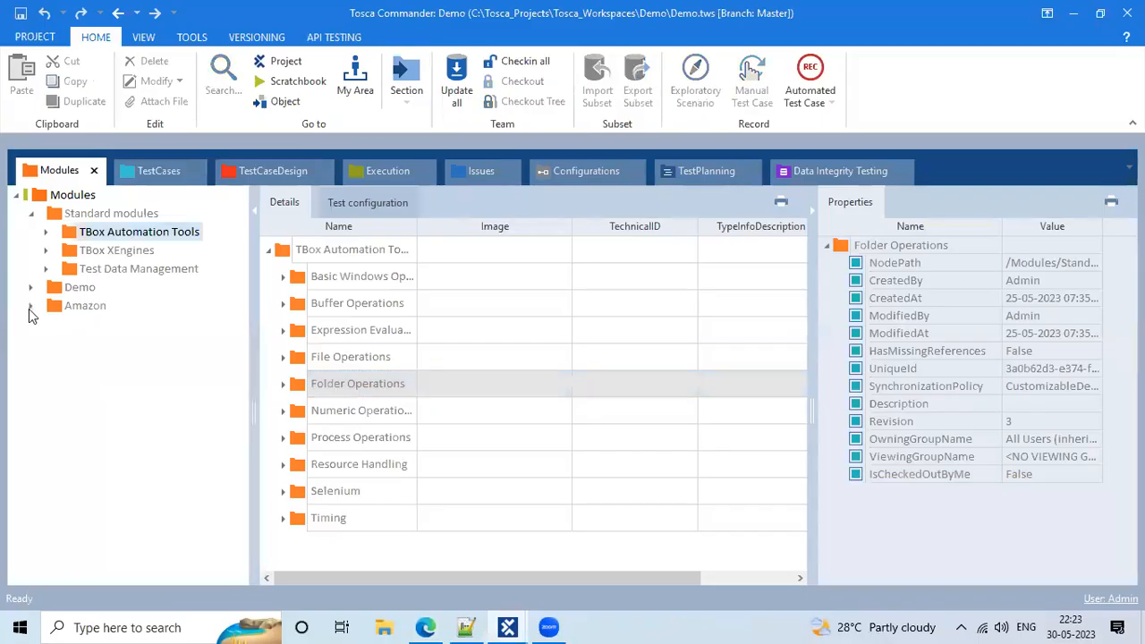
click(31, 215)
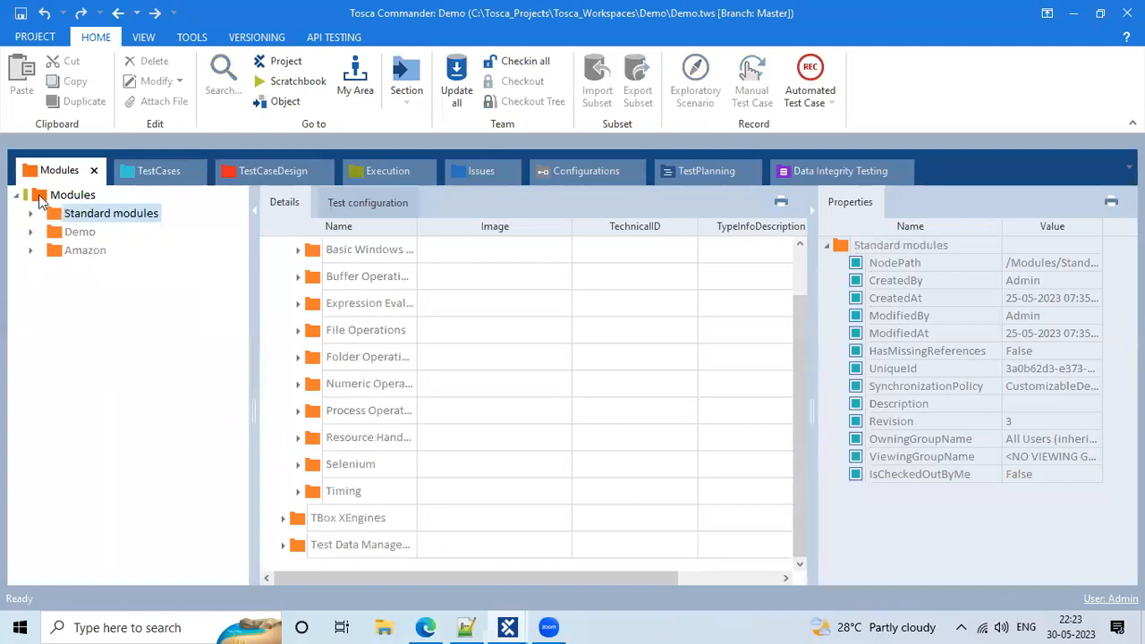
click(39, 199)
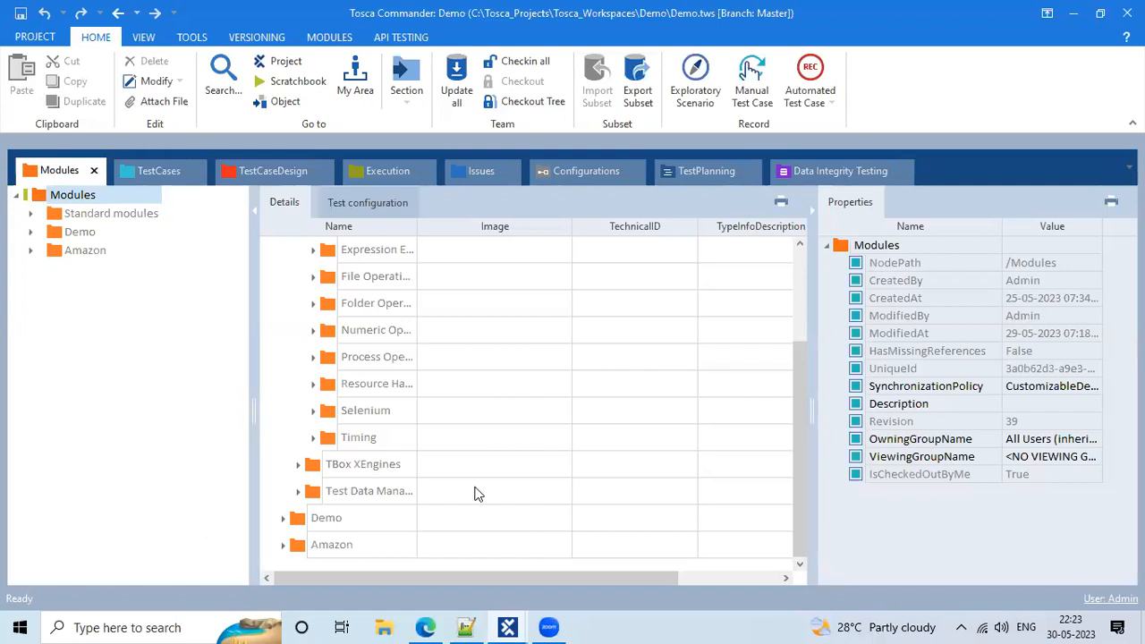
key(alt+Tab)
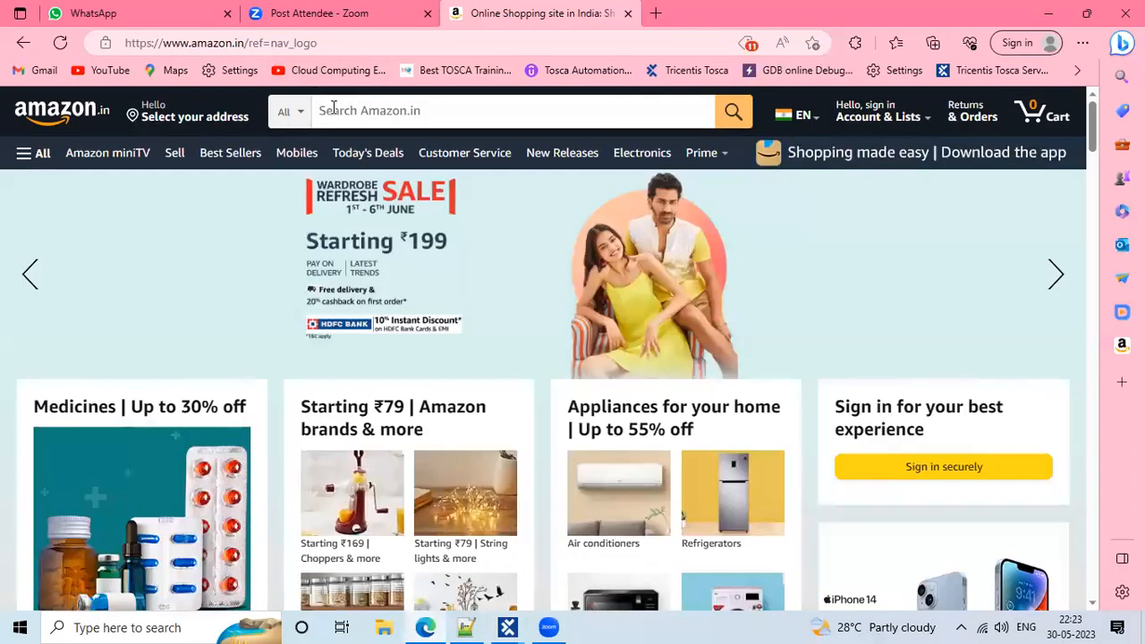
Click into the Amazon.in search box to bring up its recent iphone suggestion
click(333, 107)
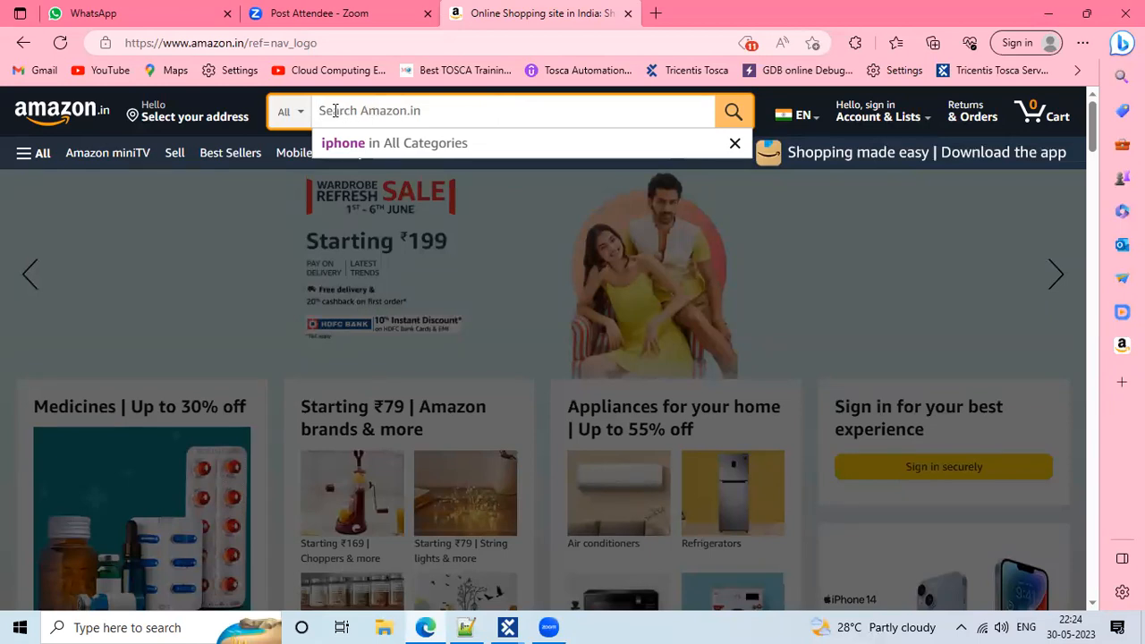
right_click(429, 117)
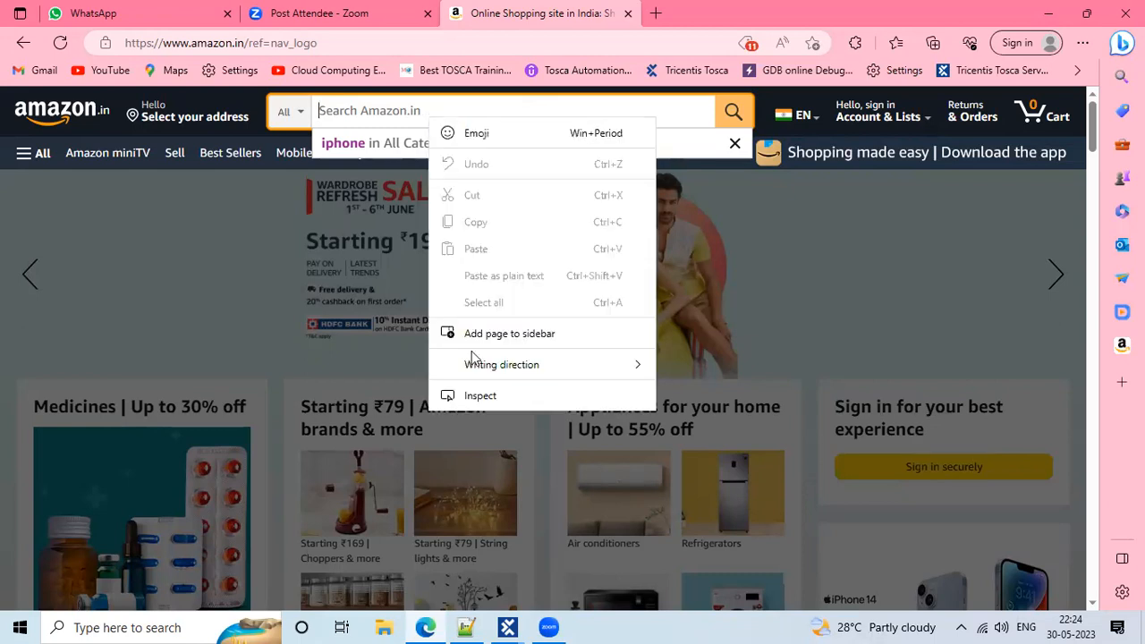
click(481, 396)
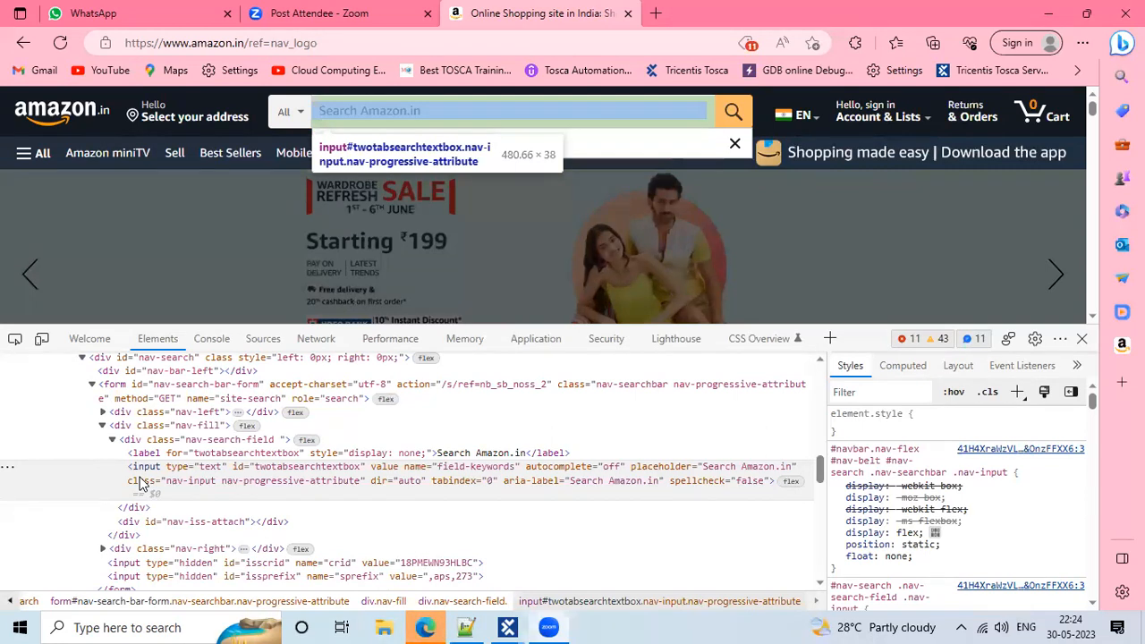
double_click(148, 467)
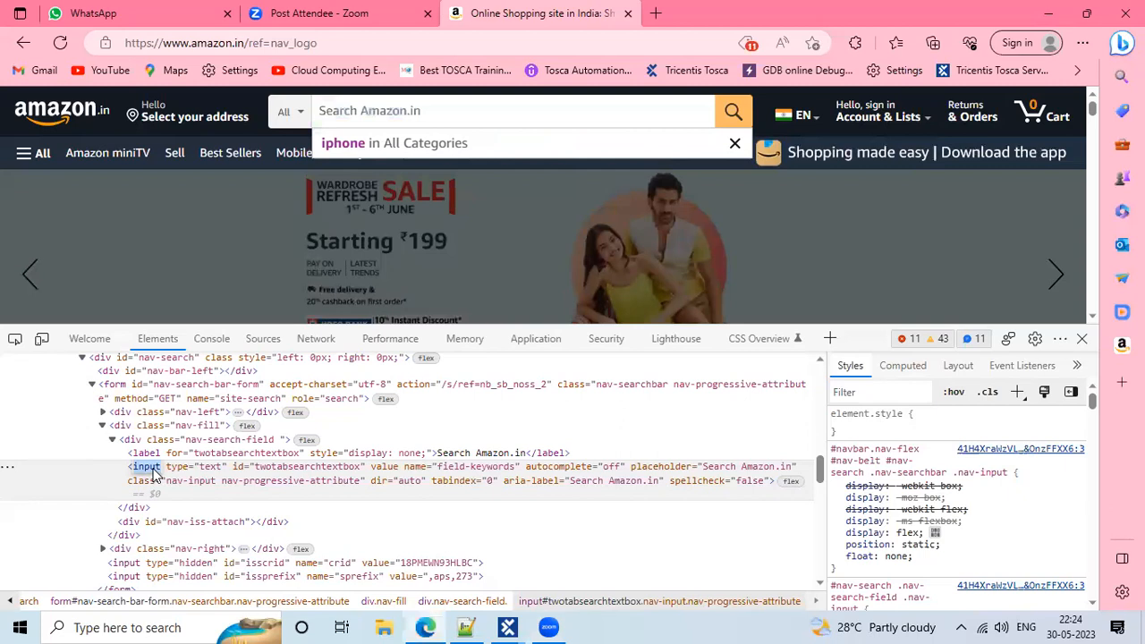
click(186, 470)
double_click(266, 469)
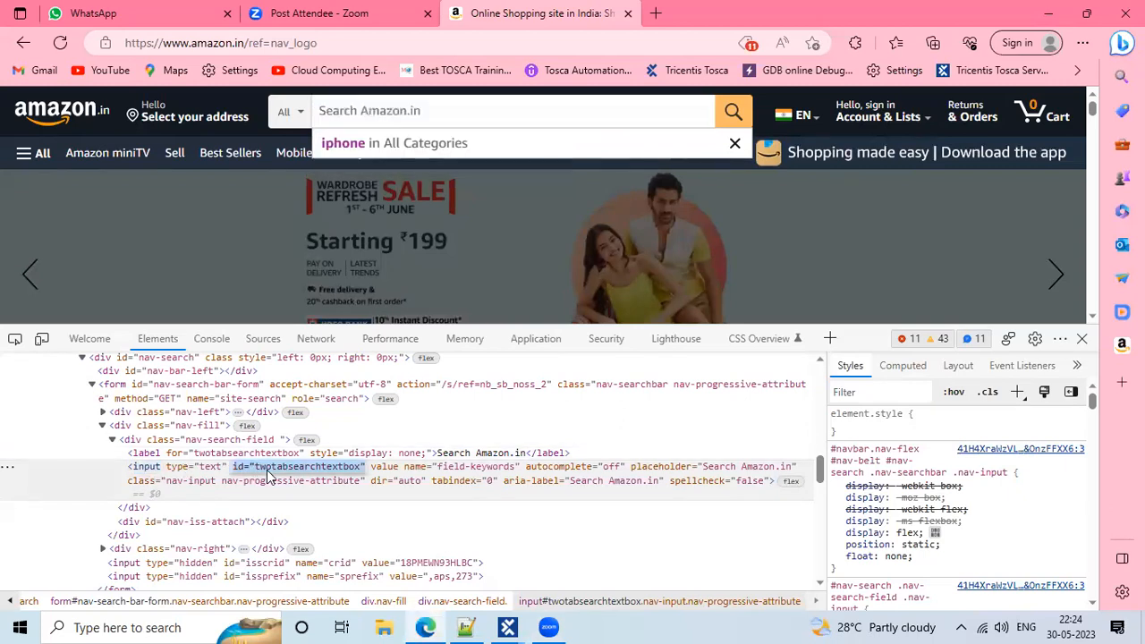
double_click(424, 468)
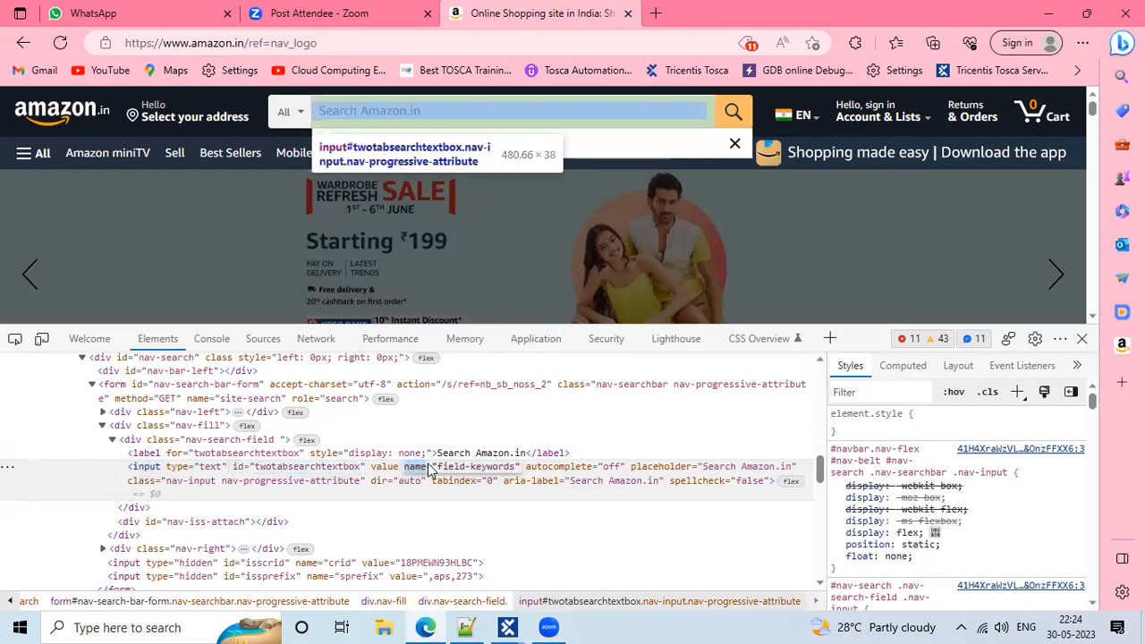
click(297, 486)
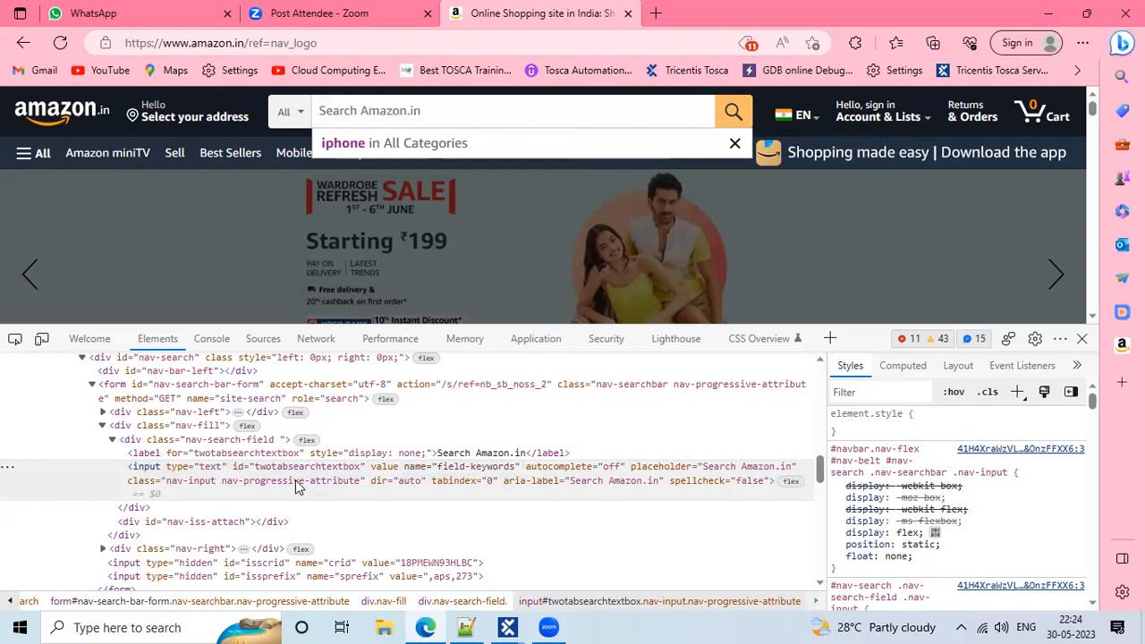
double_click(298, 484)
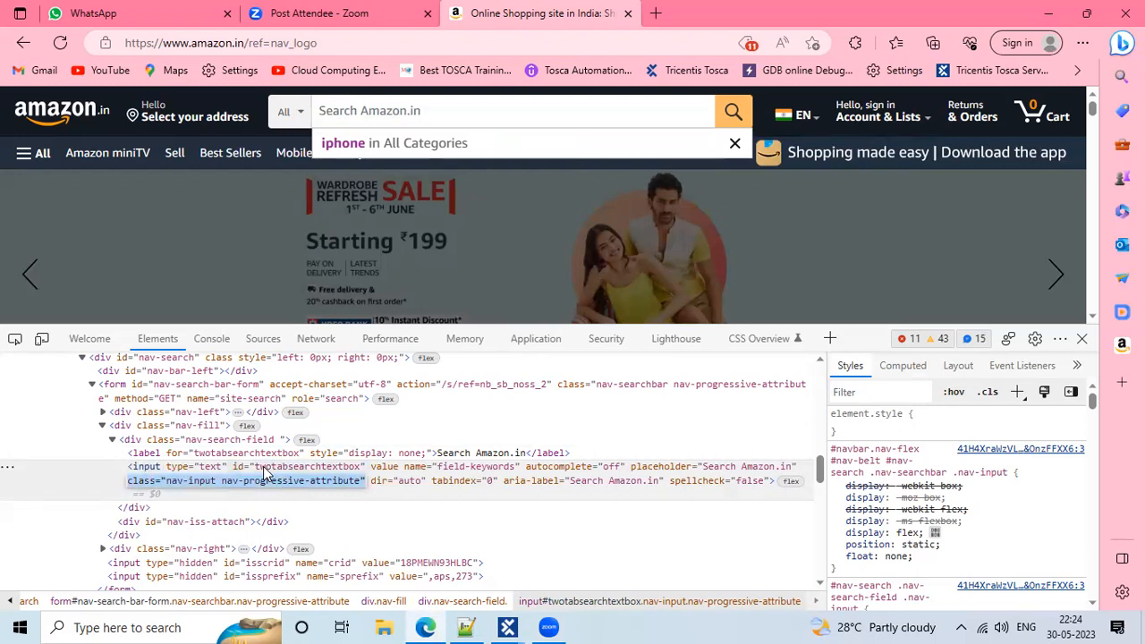
click(540, 102)
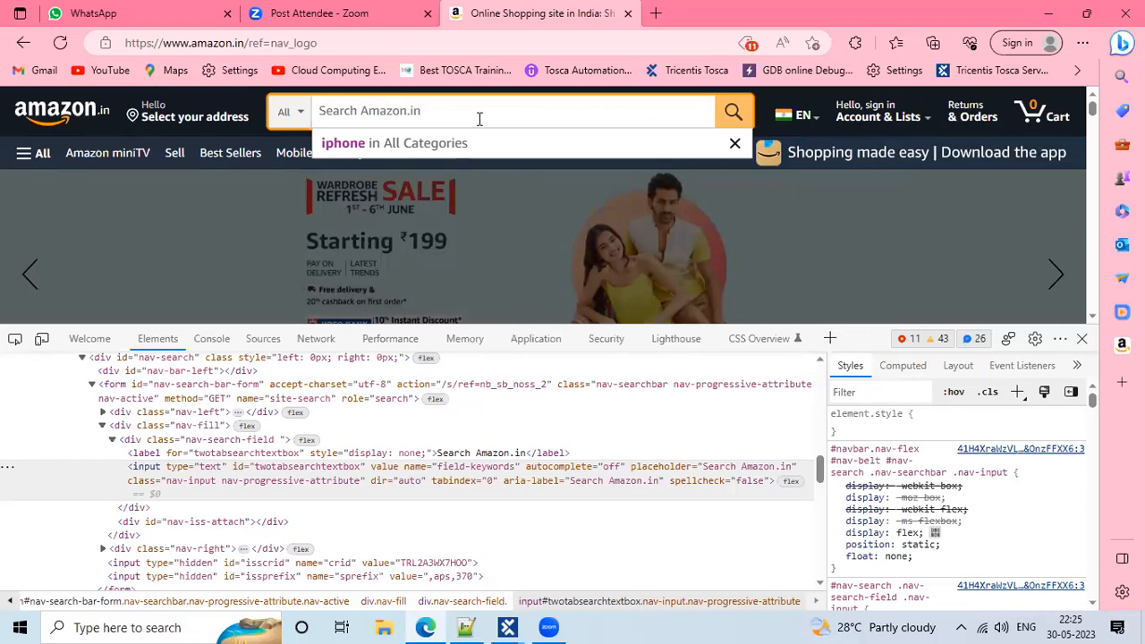
click(1078, 340)
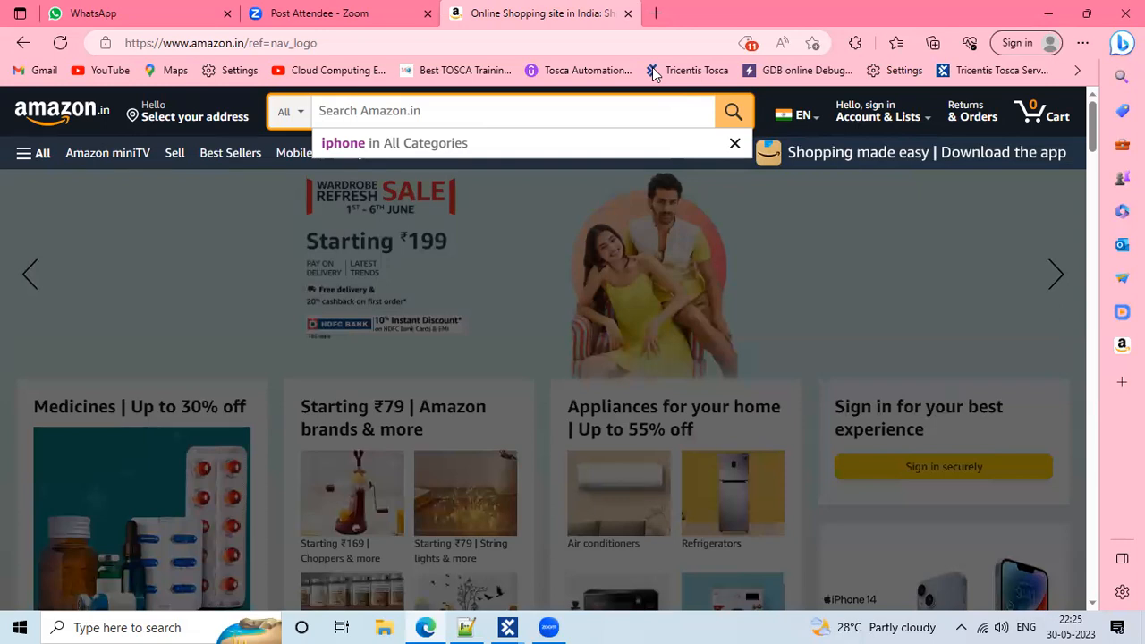
Bring the Tosca Commander Demo window forward and run Scan > Application on the Modules folder
click(735, 144)
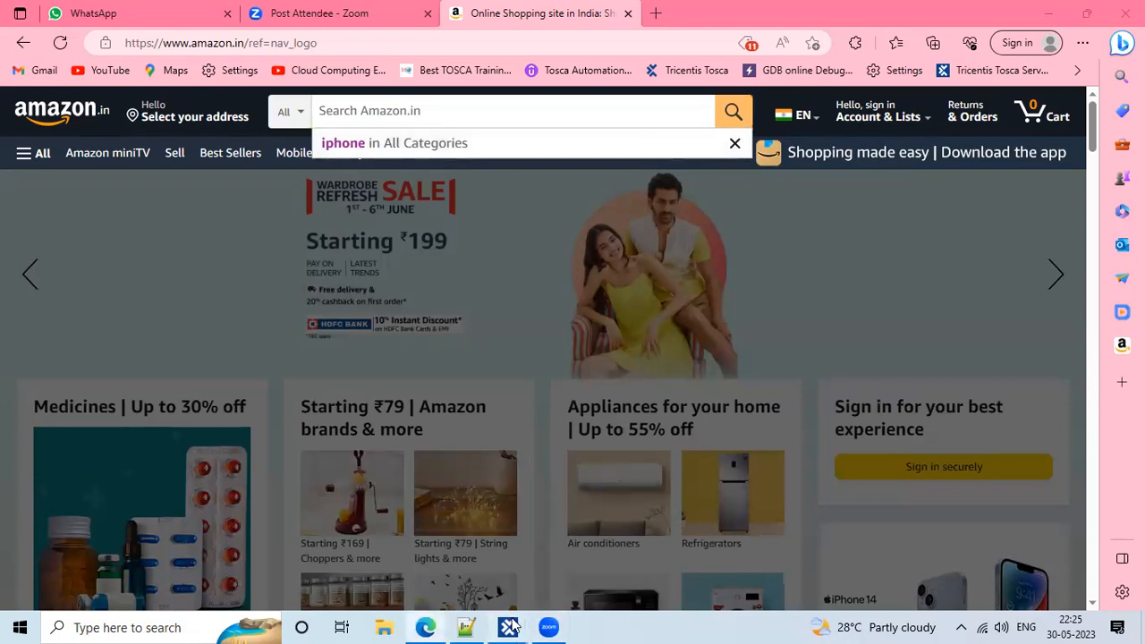
mouse_move(515, 625)
click(561, 588)
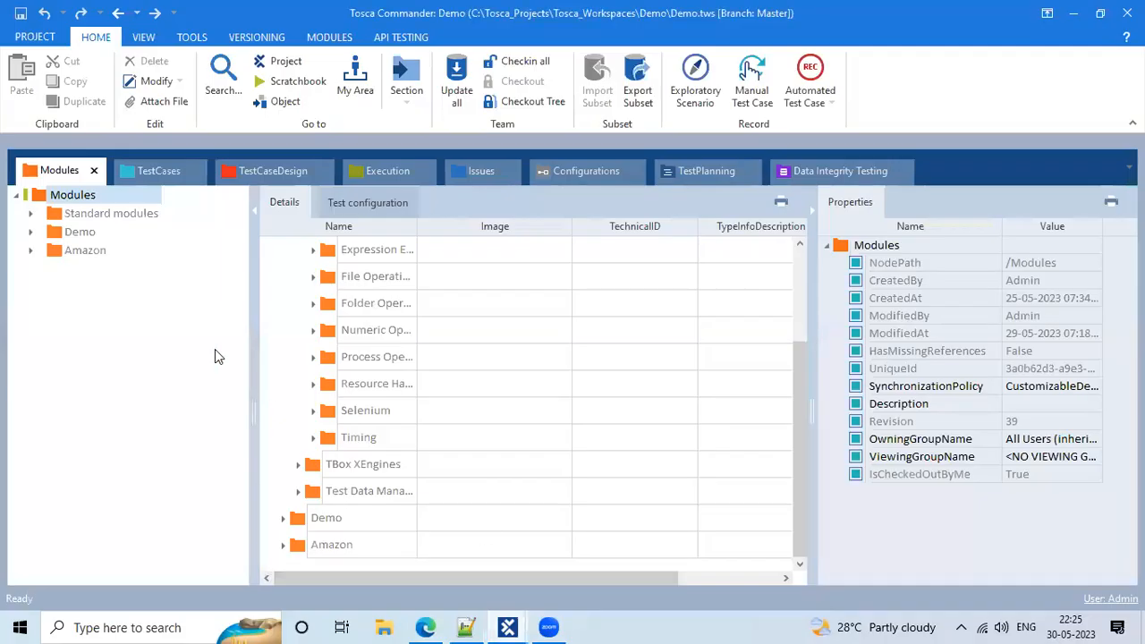
right_click(46, 196)
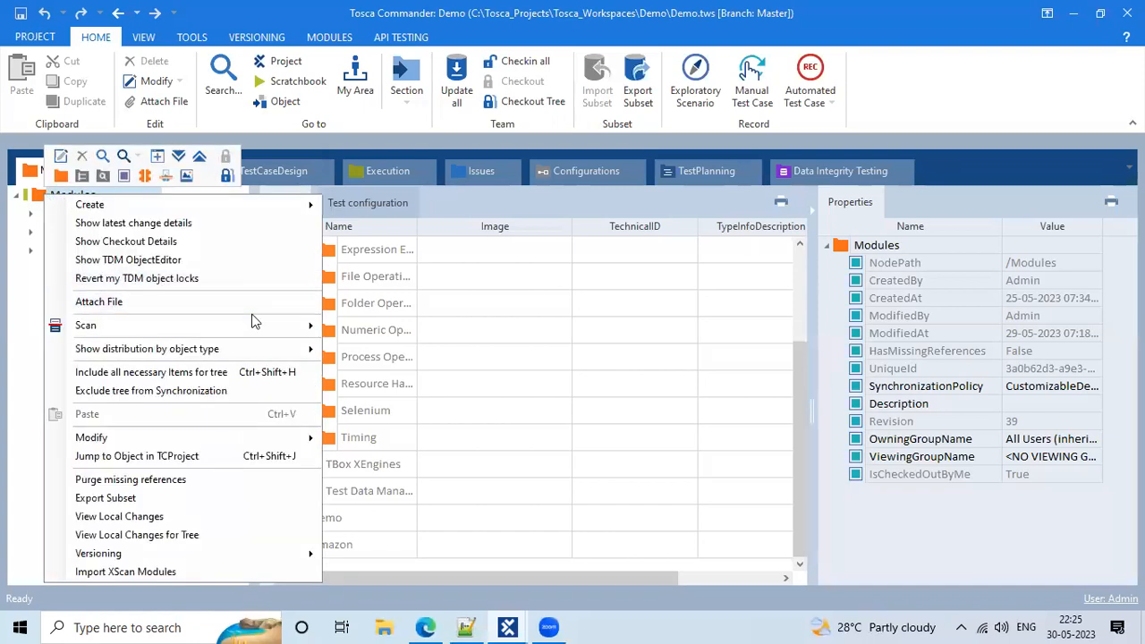
mouse_move(254, 324)
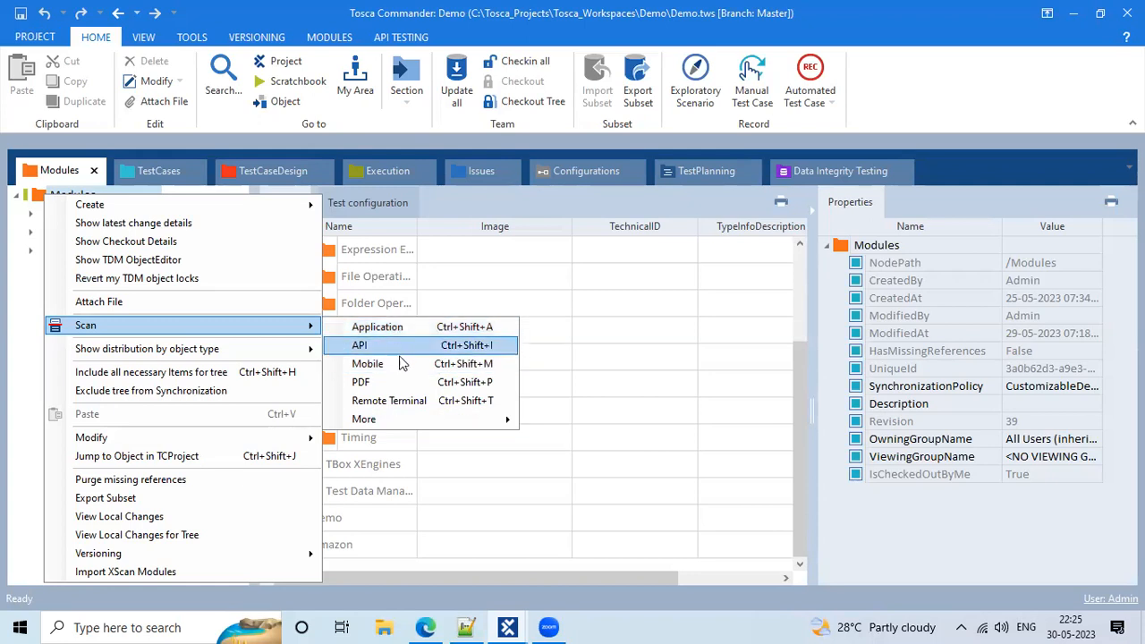
mouse_move(427, 417)
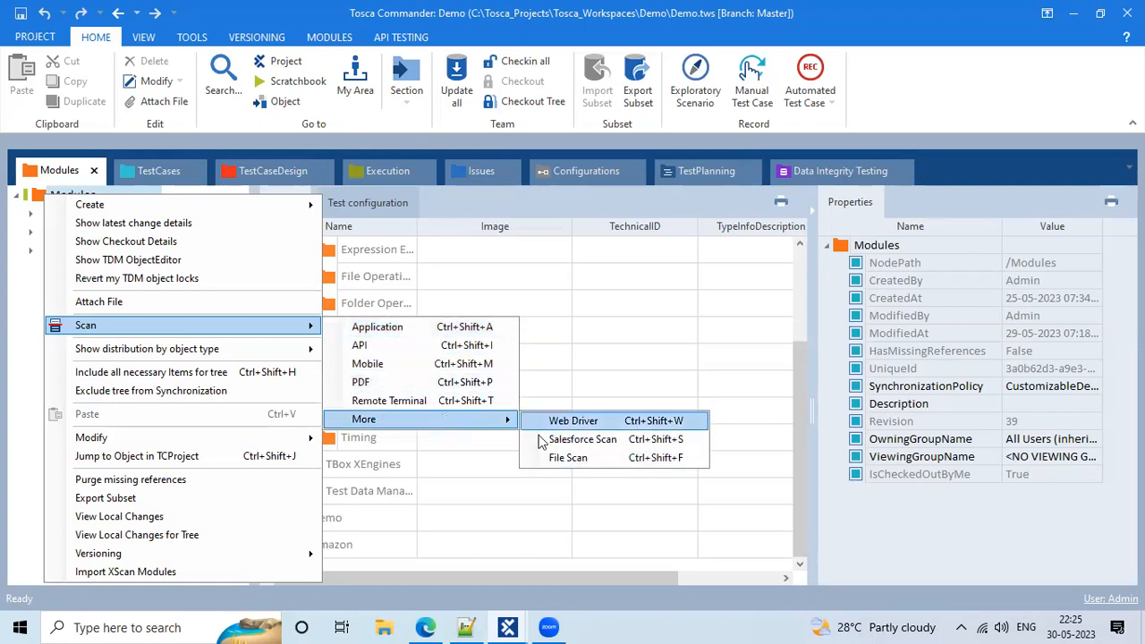
click(368, 327)
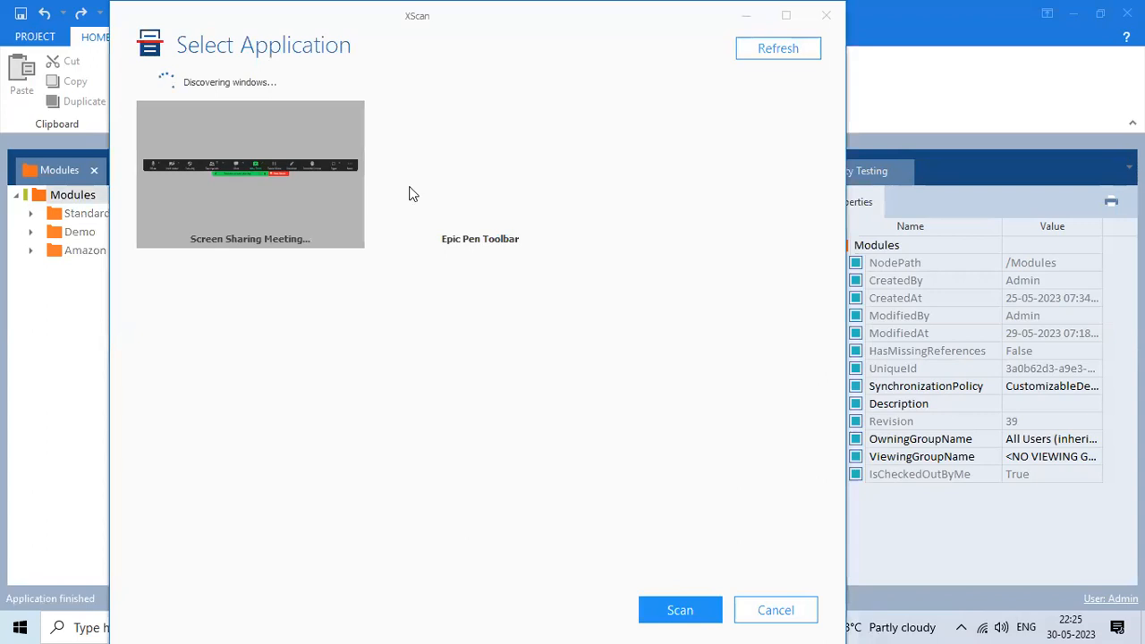
Choose the Amazon Online Shopping site window, maximize the picker, and start the scan
click(409, 190)
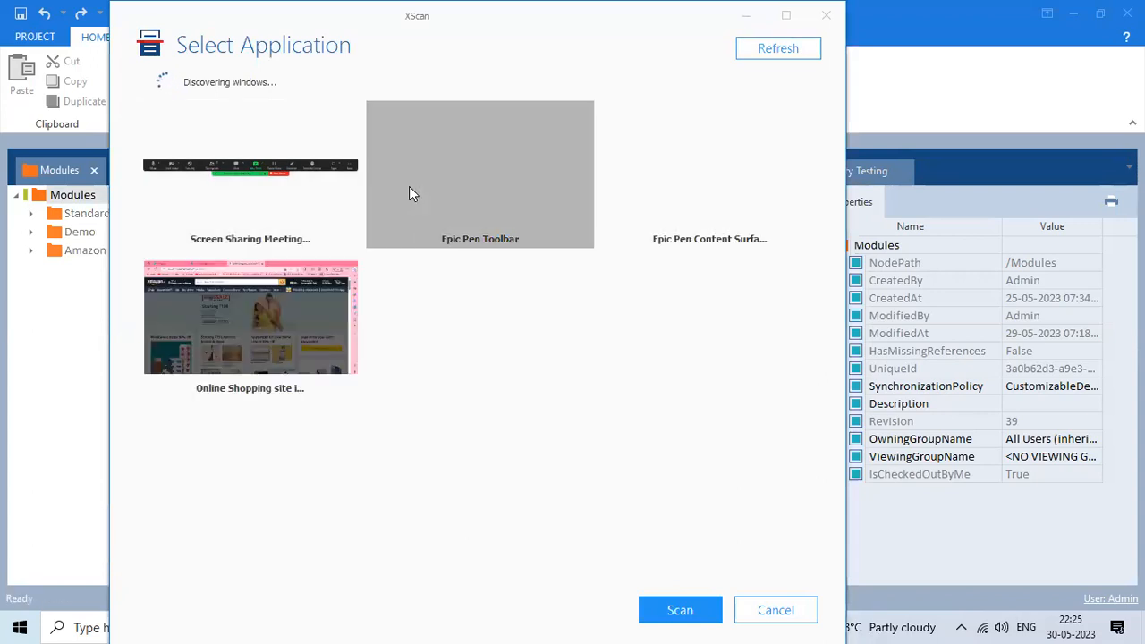
click(220, 314)
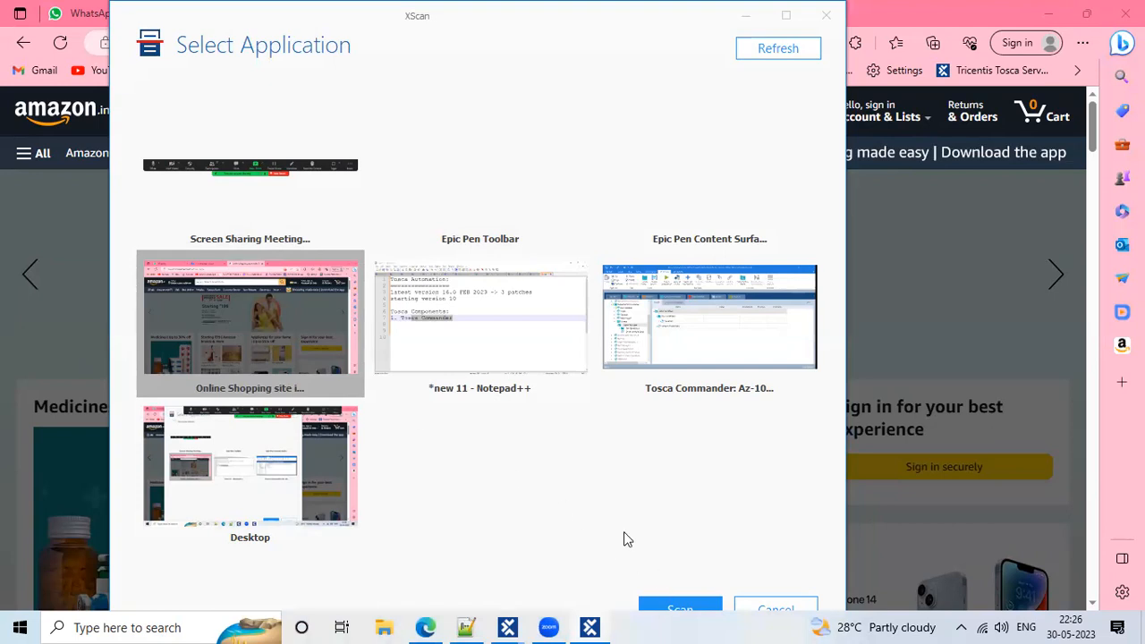
double_click(182, 15)
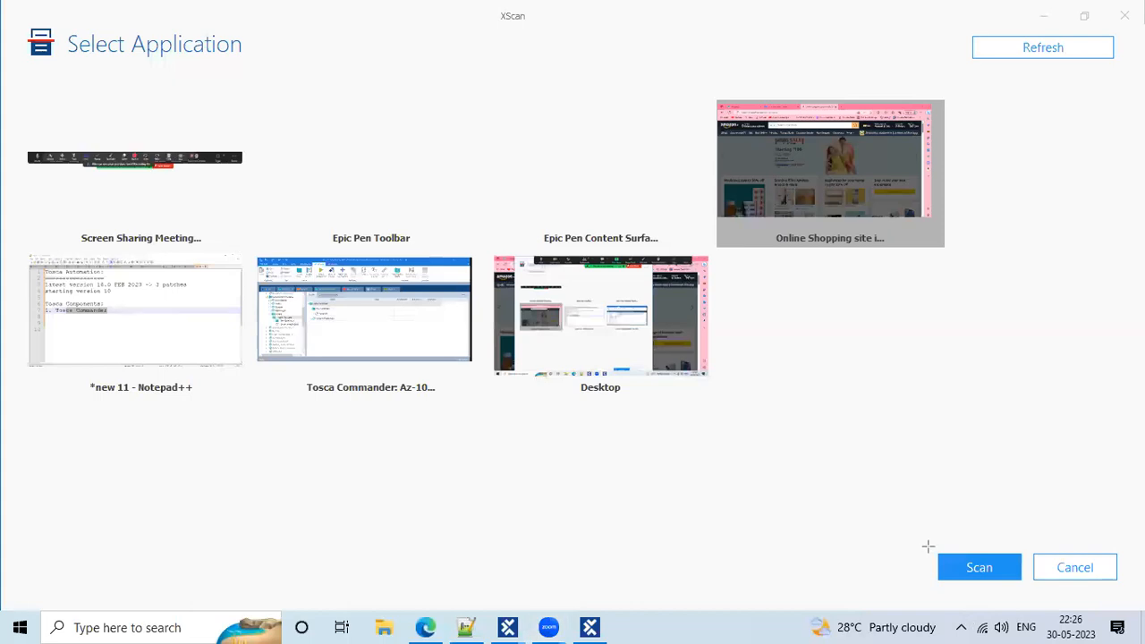
drag(928, 546, 1030, 585)
key(ctrl+z)
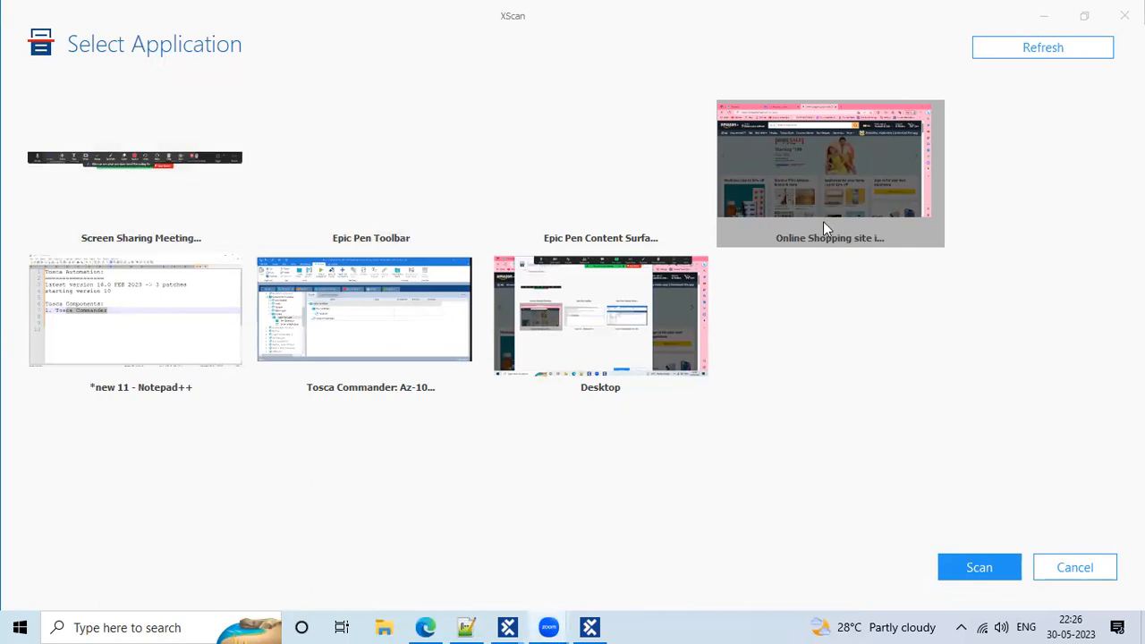
click(959, 567)
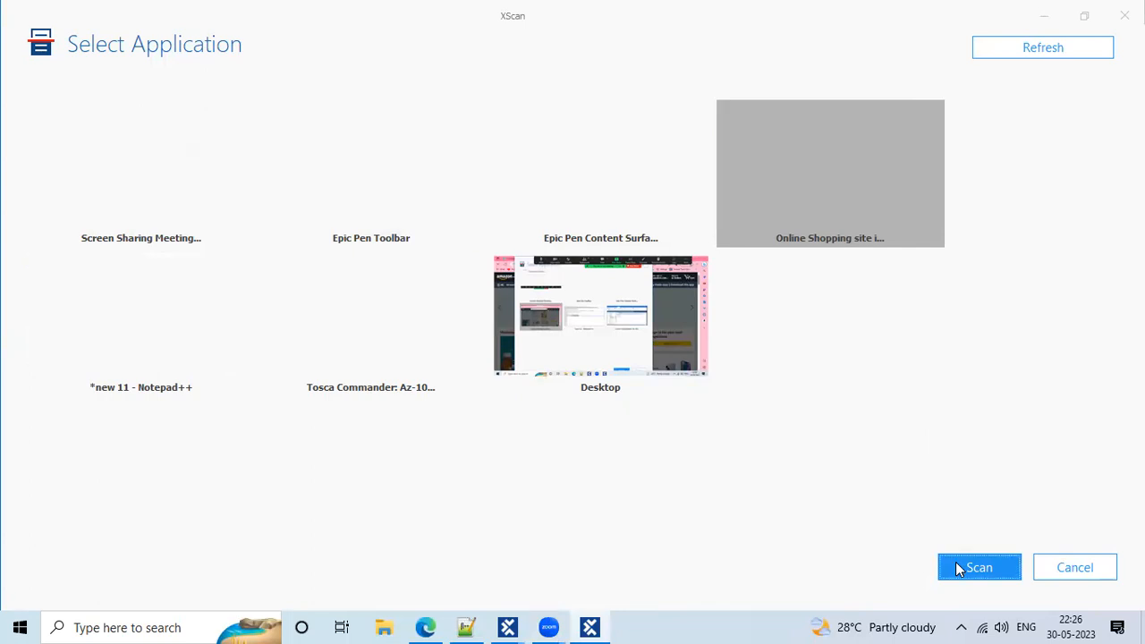
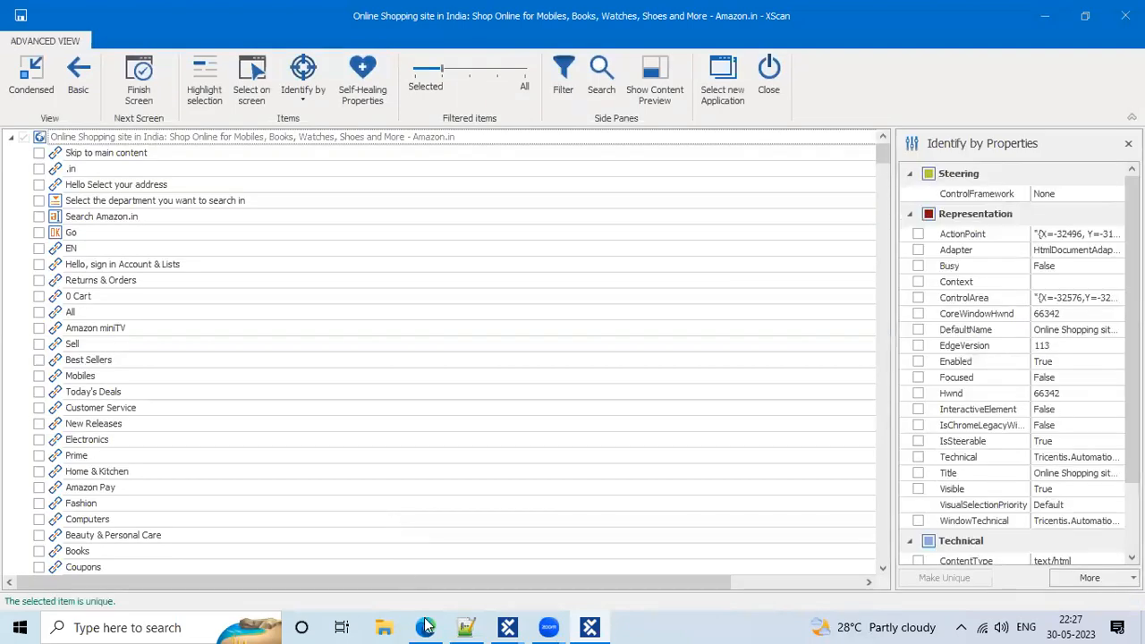
Inspect the scanned header elements: Account & Lists, Returns & Orders, Cart, miniTV, Sell and Mobiles
click(425, 627)
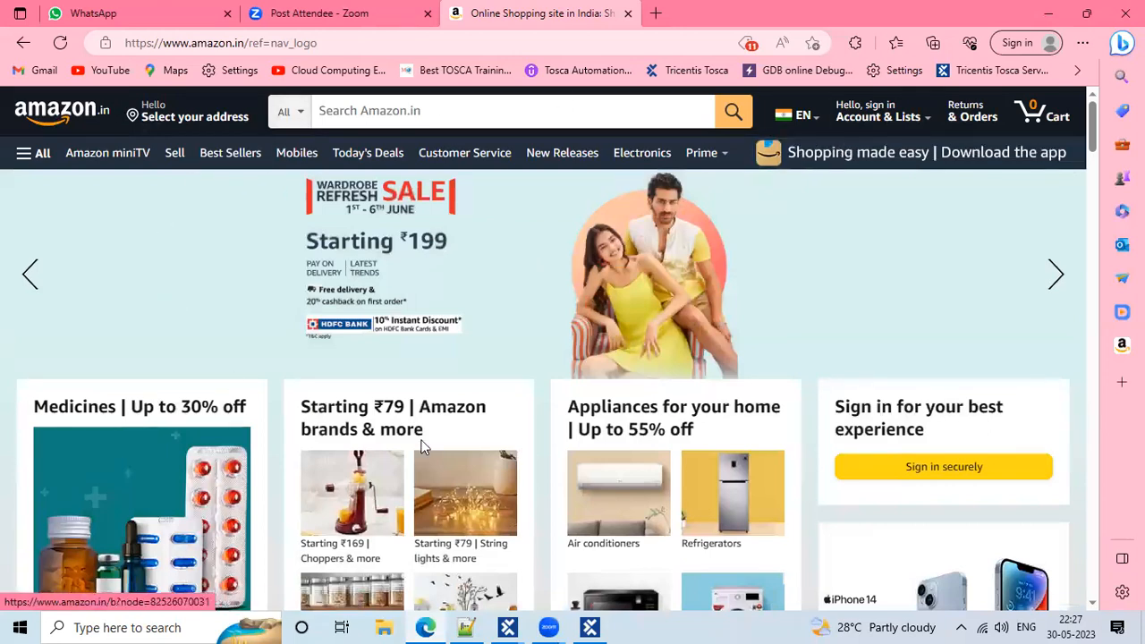
click(591, 627)
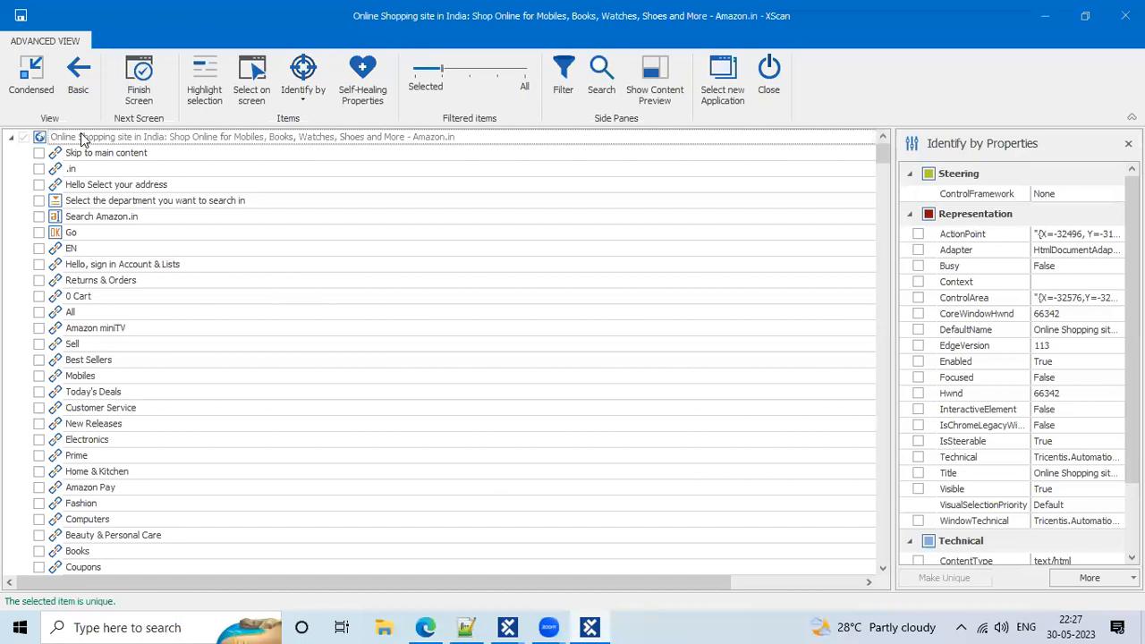
scroll(101, 380, down, 1)
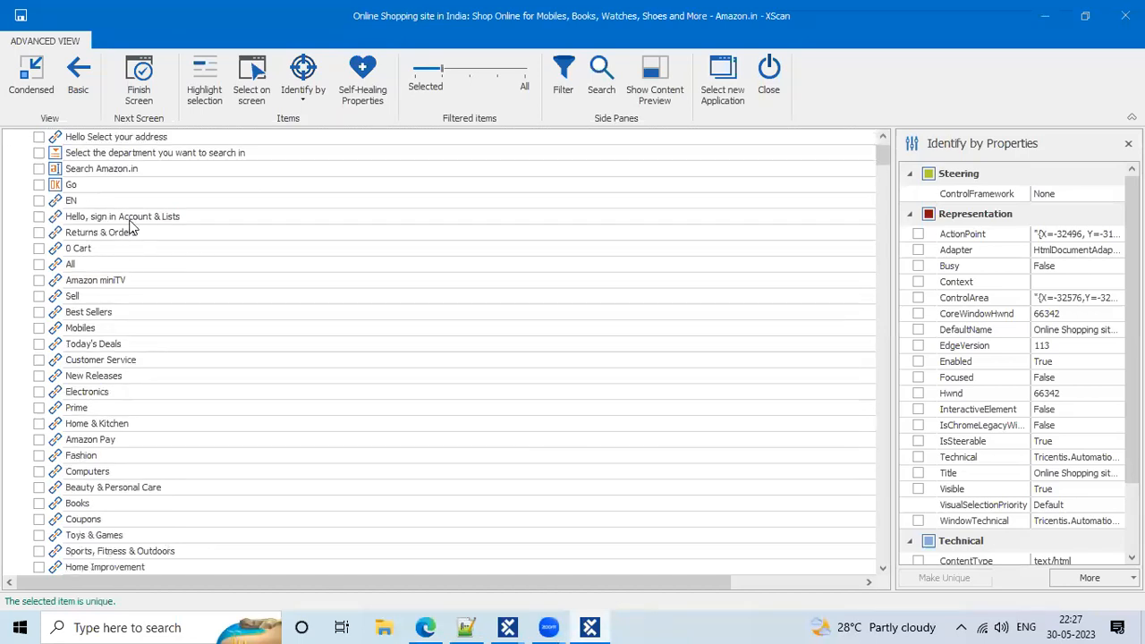
click(130, 221)
click(125, 234)
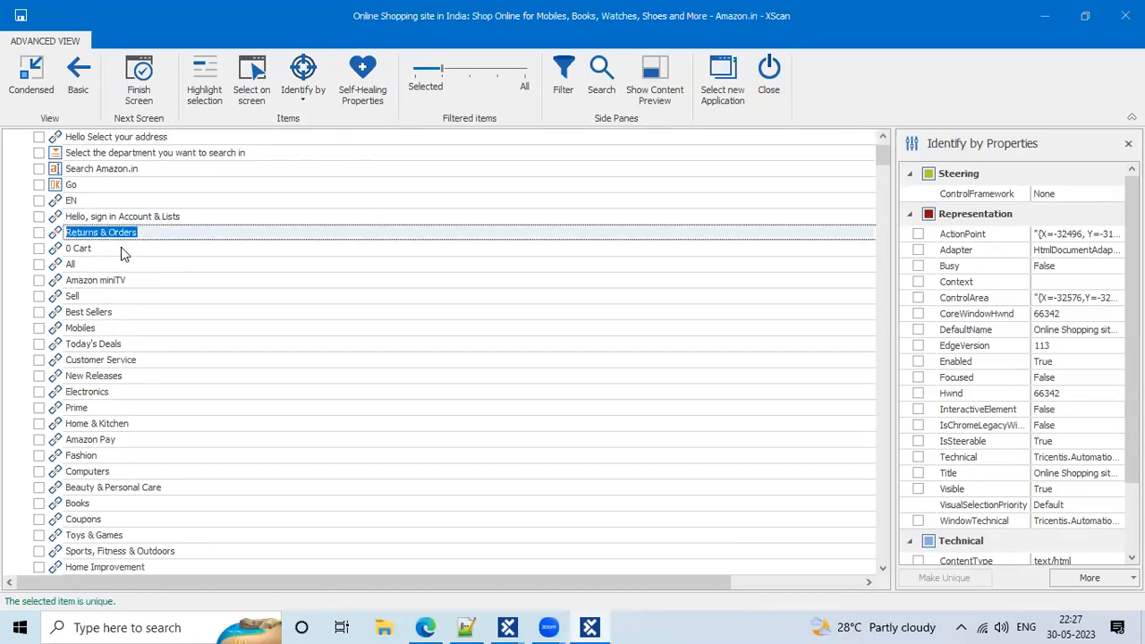
click(119, 251)
click(125, 281)
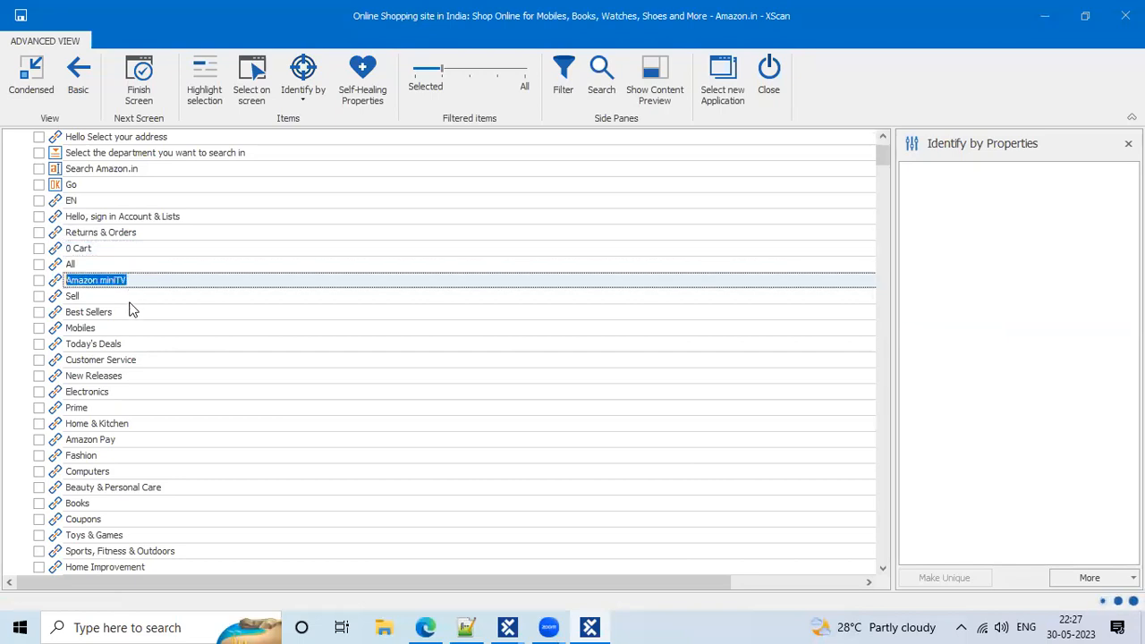
click(131, 301)
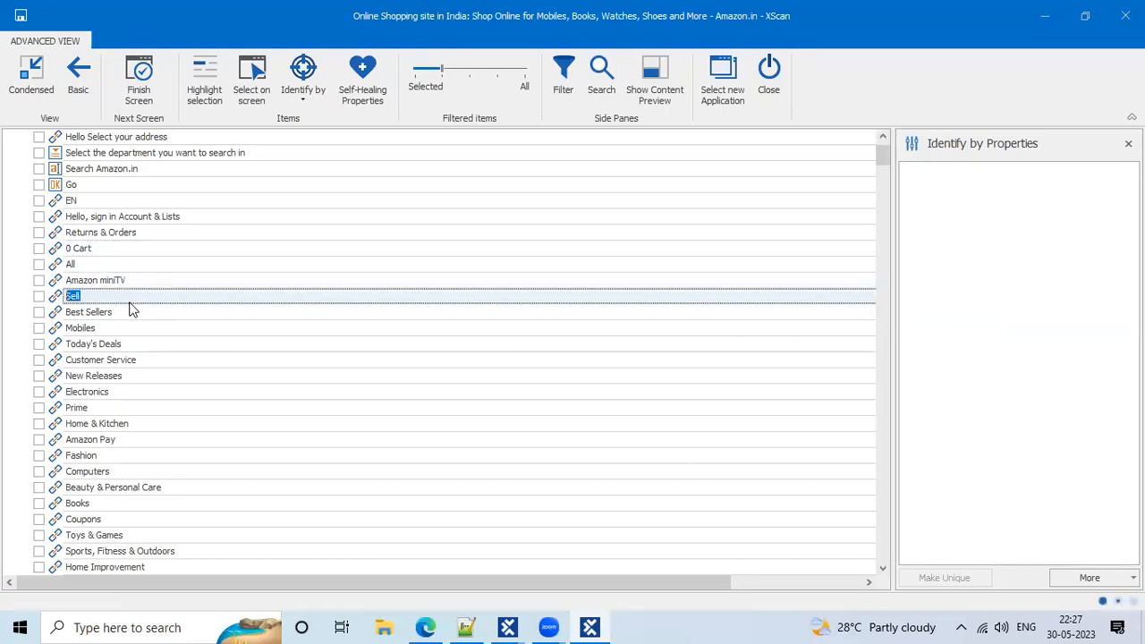
click(313, 328)
Compare the Amazon.in page with the XScan tree, scrolling further down the element list
click(426, 627)
scroll(407, 490, down, 8)
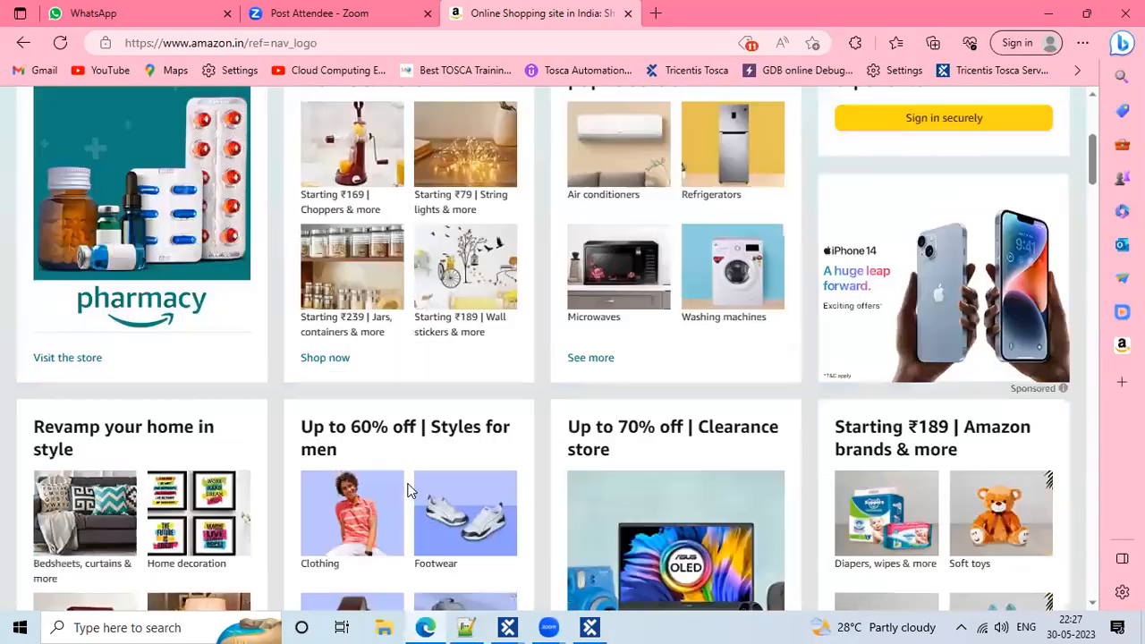
key(alt+Tab)
scroll(465, 397, down, 15)
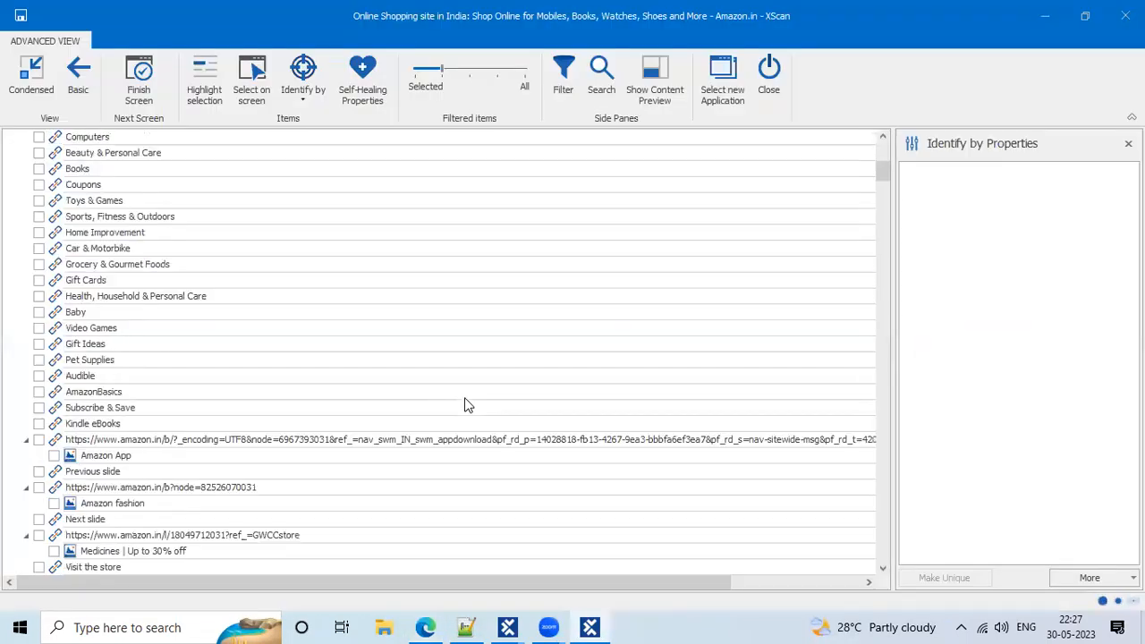
scroll(464, 404, down, 10)
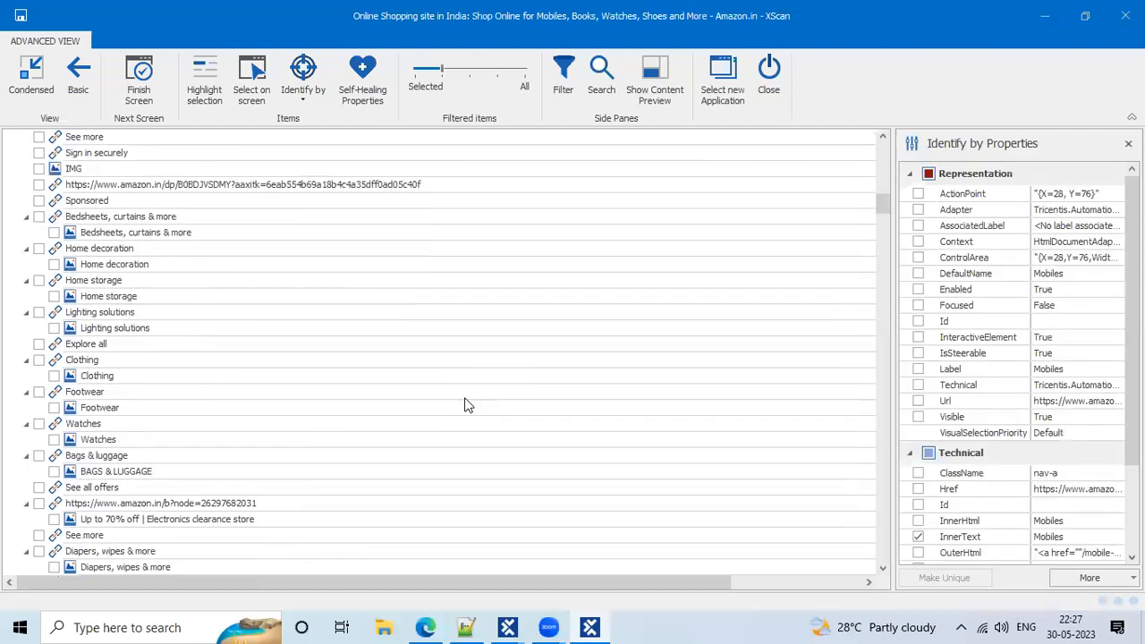
mouse_move(879, 221)
mouse_down()
mouse_move(886, 586)
mouse_move(880, 358)
mouse_move(854, 300)
mouse_move(882, 287)
mouse_move(883, 150)
mouse_up()
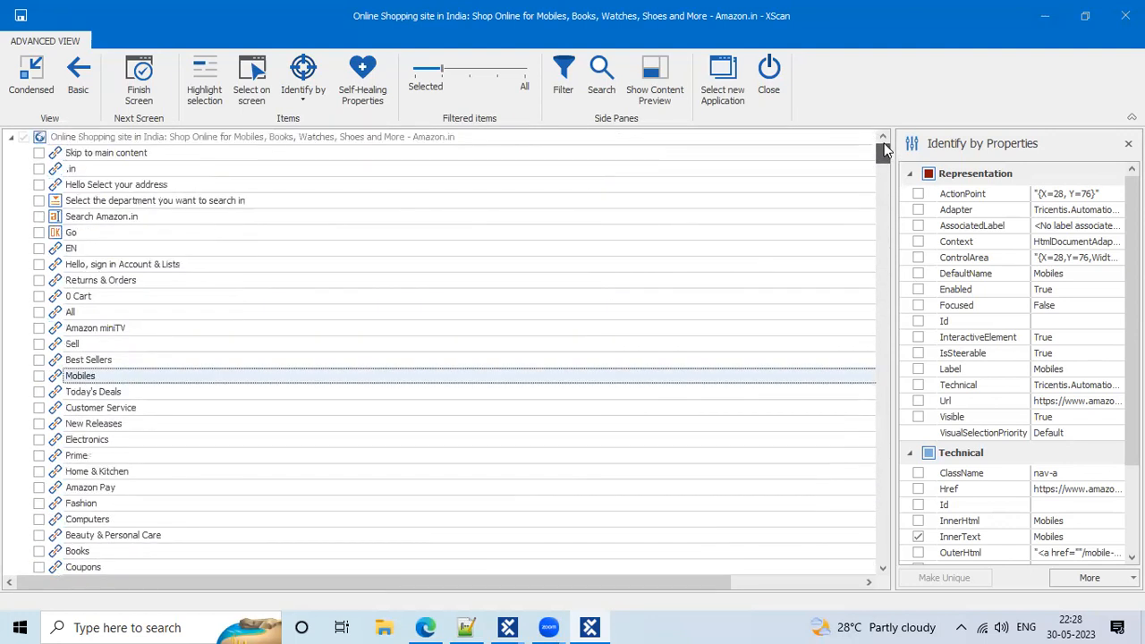
Select the Search Amazon.in element and tick it so XScan reports it as unique
click(250, 216)
click(85, 217)
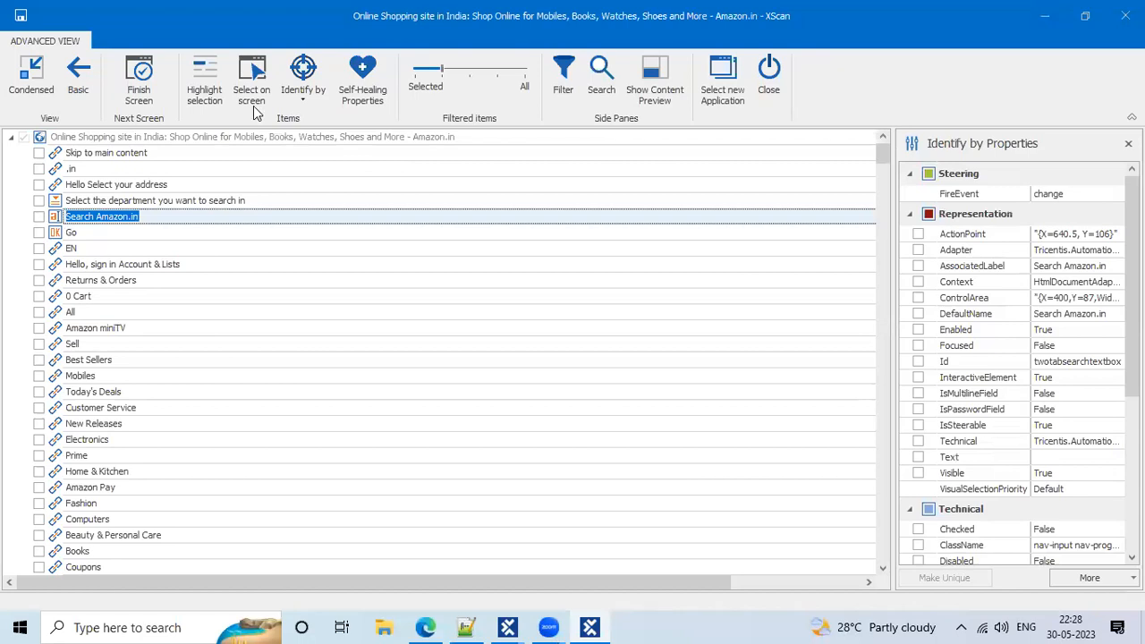
mouse_move(19, 204)
mouse_down()
mouse_move(99, 229)
mouse_move(162, 227)
mouse_up()
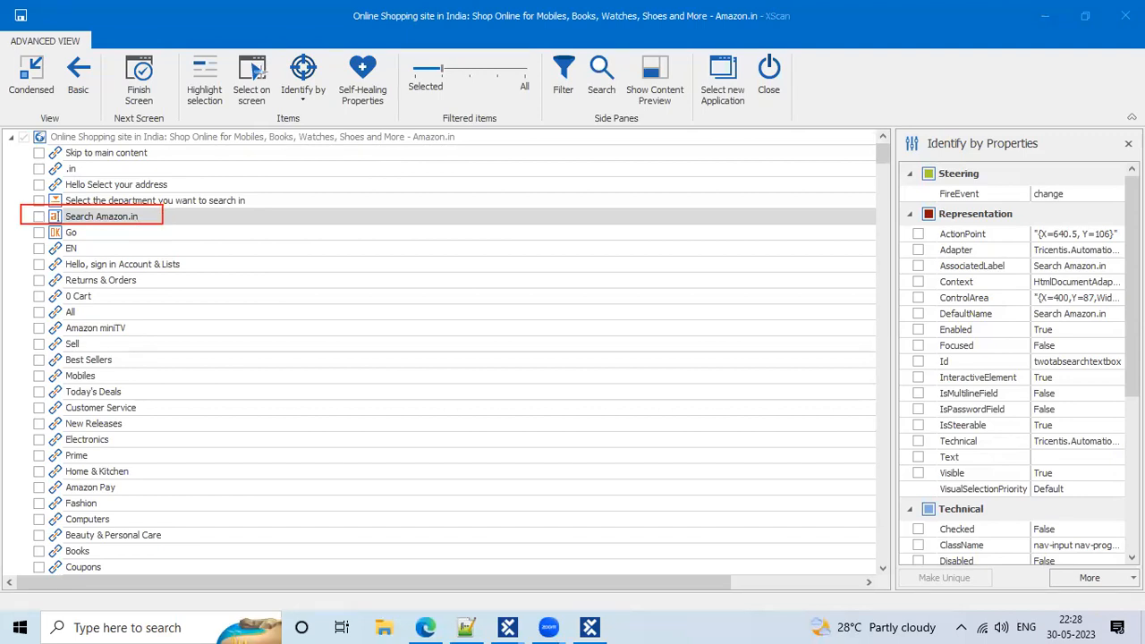
click(39, 217)
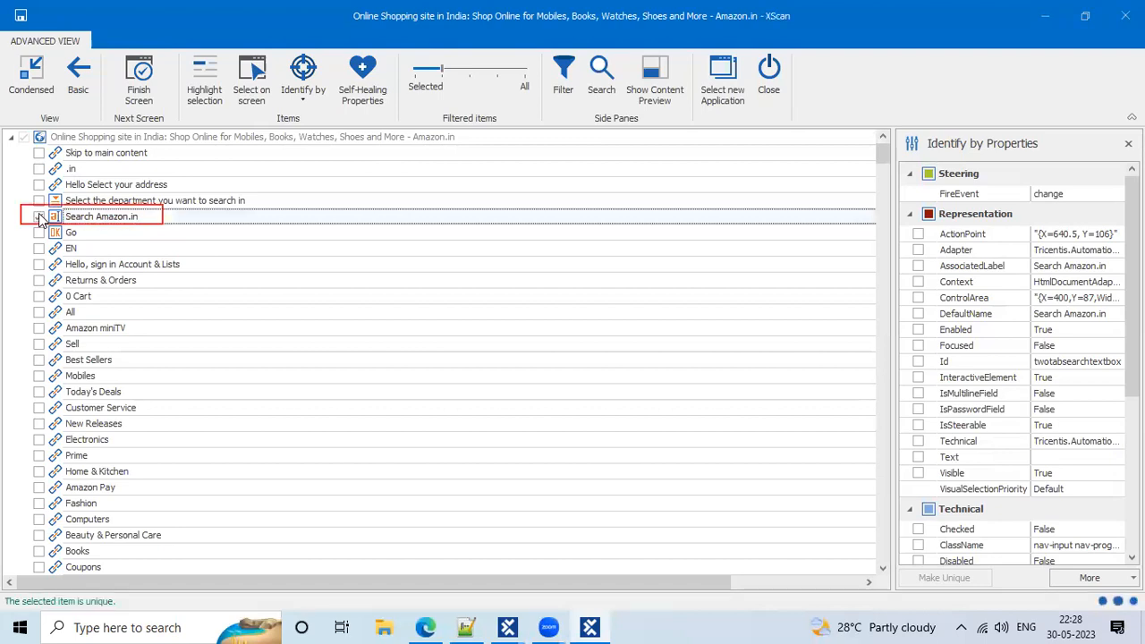
click(39, 218)
Bring the scanning window back into focus and restore it from full screen
drag(3, 572, 142, 621)
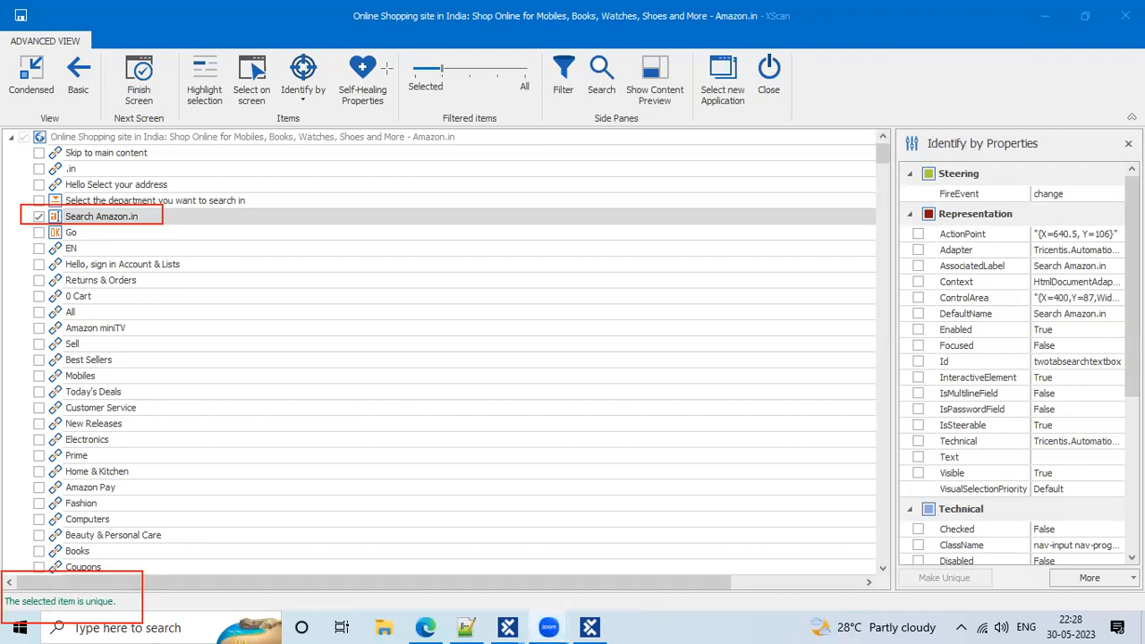
click(777, 83)
double_click(125, 16)
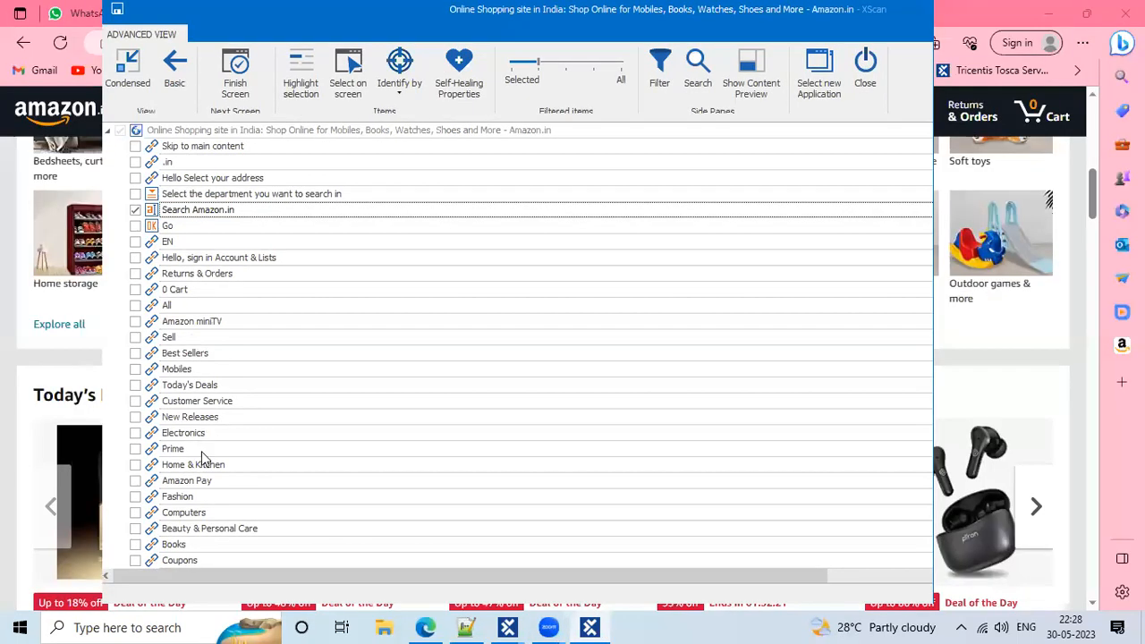
Move the XScan window right and shrink it from its lower-left corner, then scroll the tree to the top
scroll(202, 456, down, 15)
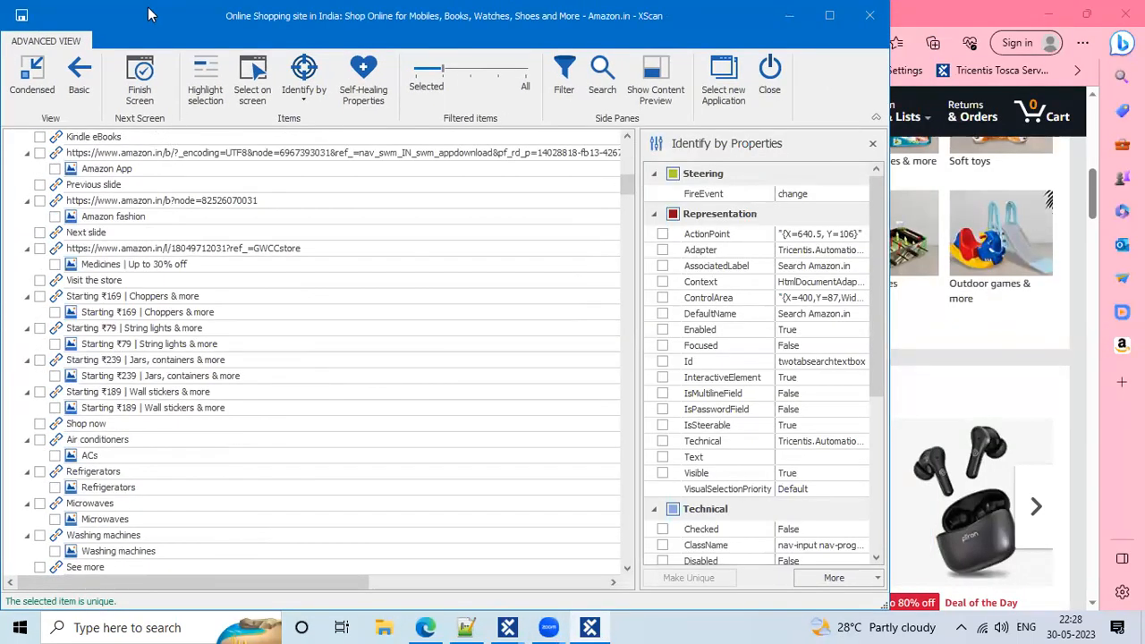
drag(100, 15, 150, 15)
double_click(148, 10)
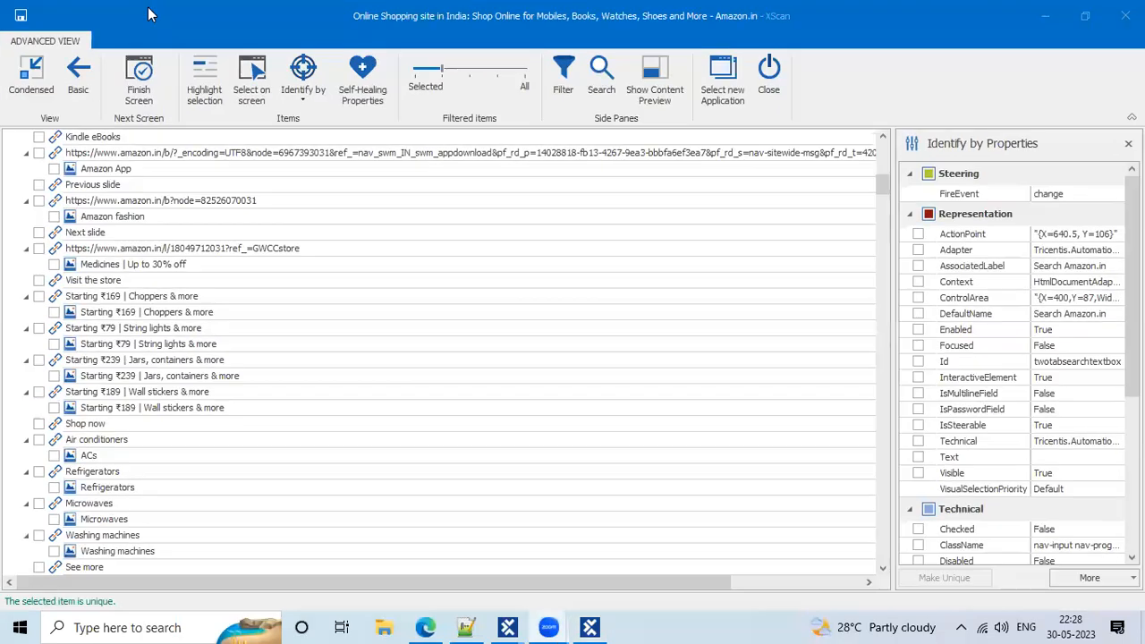
double_click(127, 7)
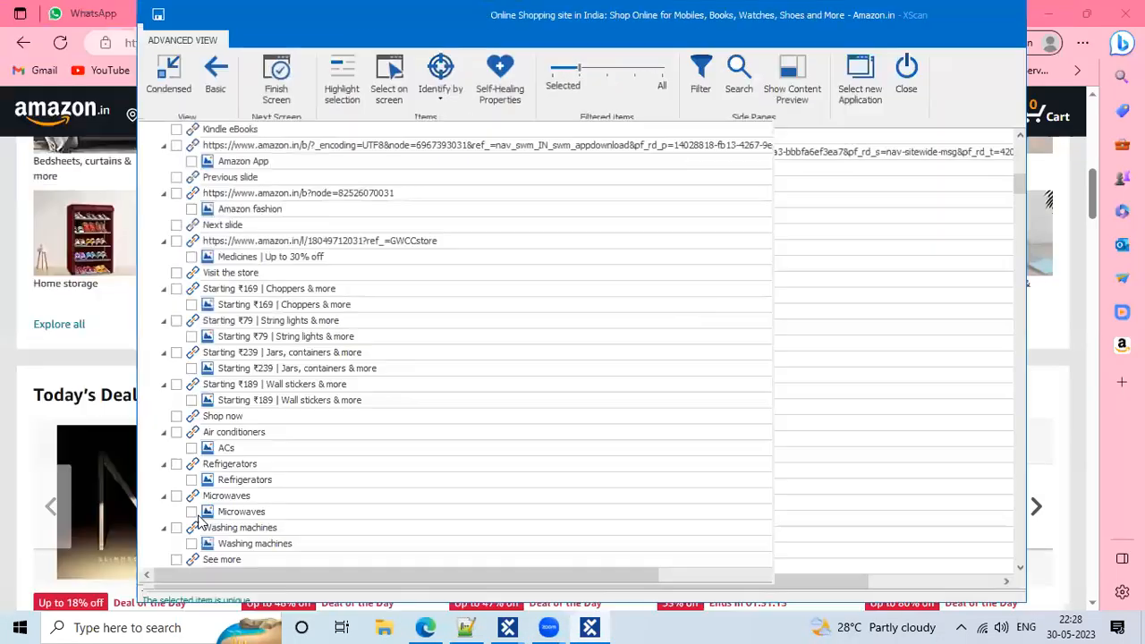
click(135, 607)
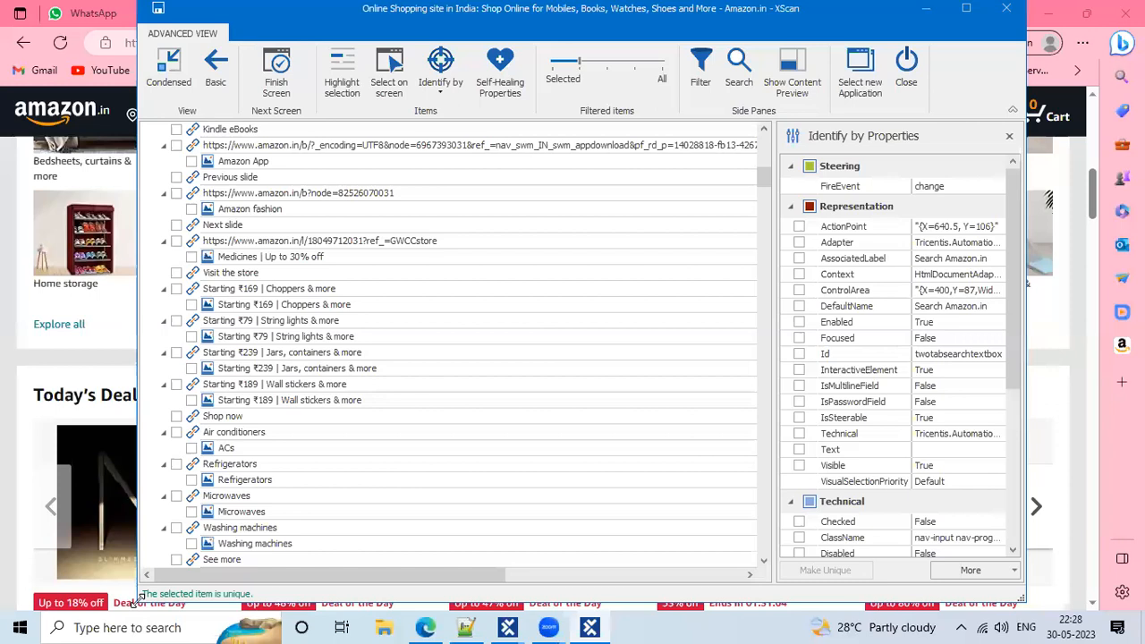
drag(142, 595, 190, 563)
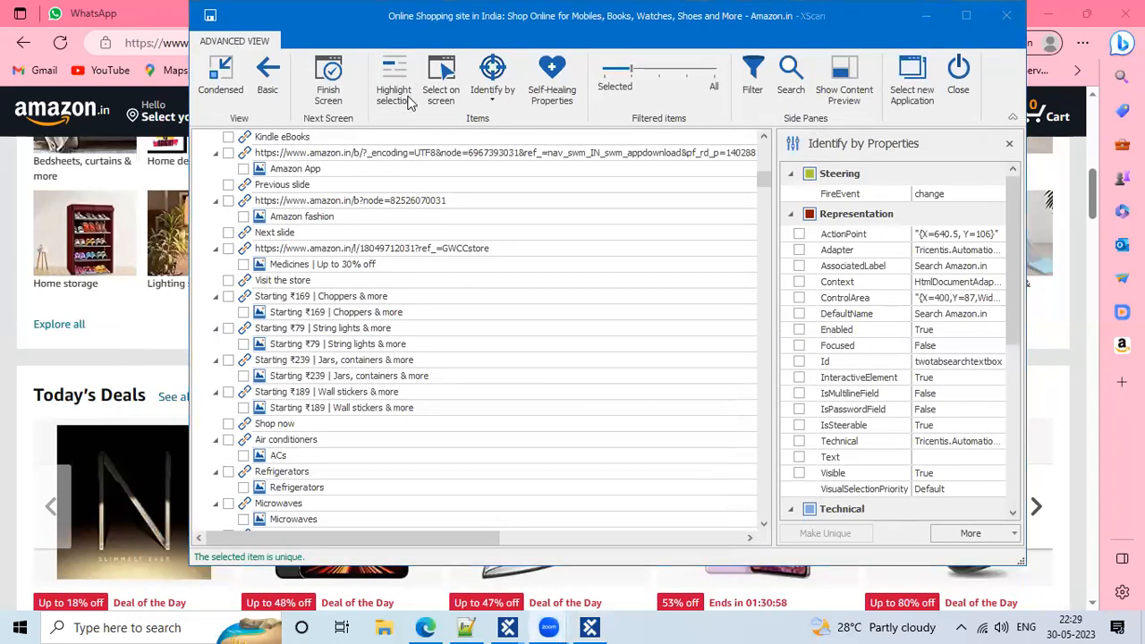
mouse_move(182, 529)
mouse_down()
mouse_move(308, 549)
mouse_move(348, 576)
mouse_up()
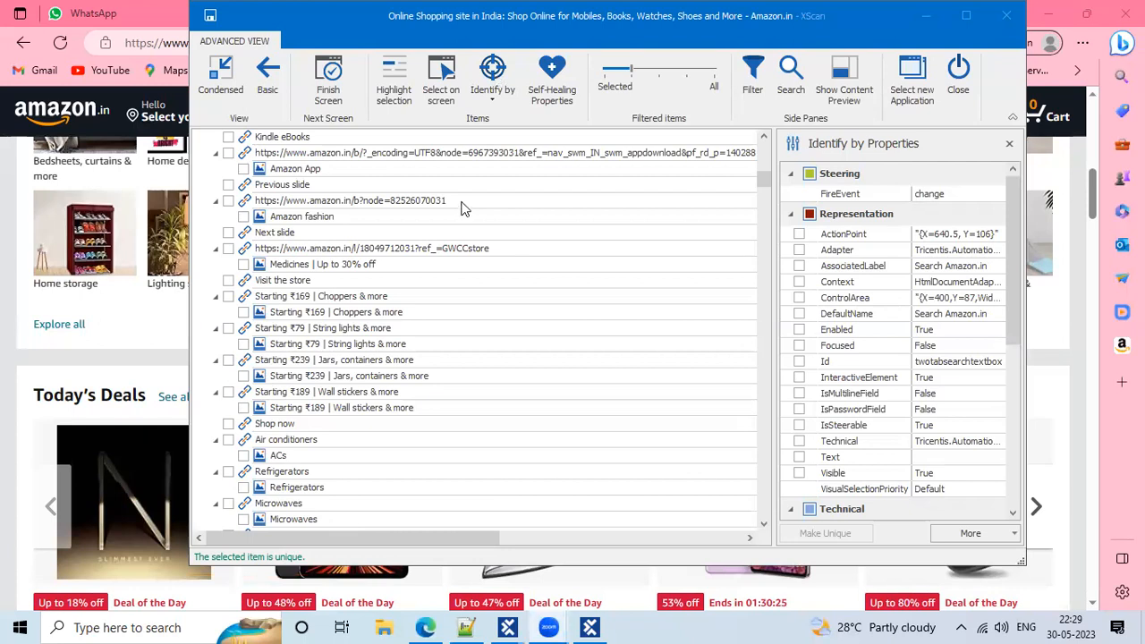
scroll(276, 339, up, 10)
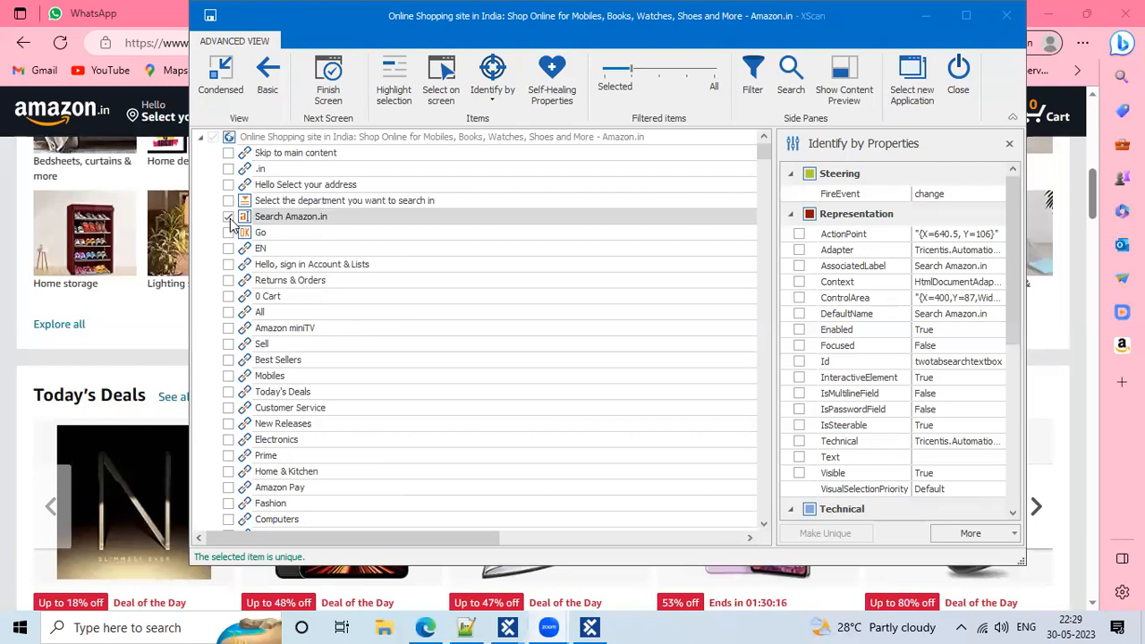
Highlight the Search Amazon.in element's name in the tree
click(417, 216)
drag(417, 217, 270, 221)
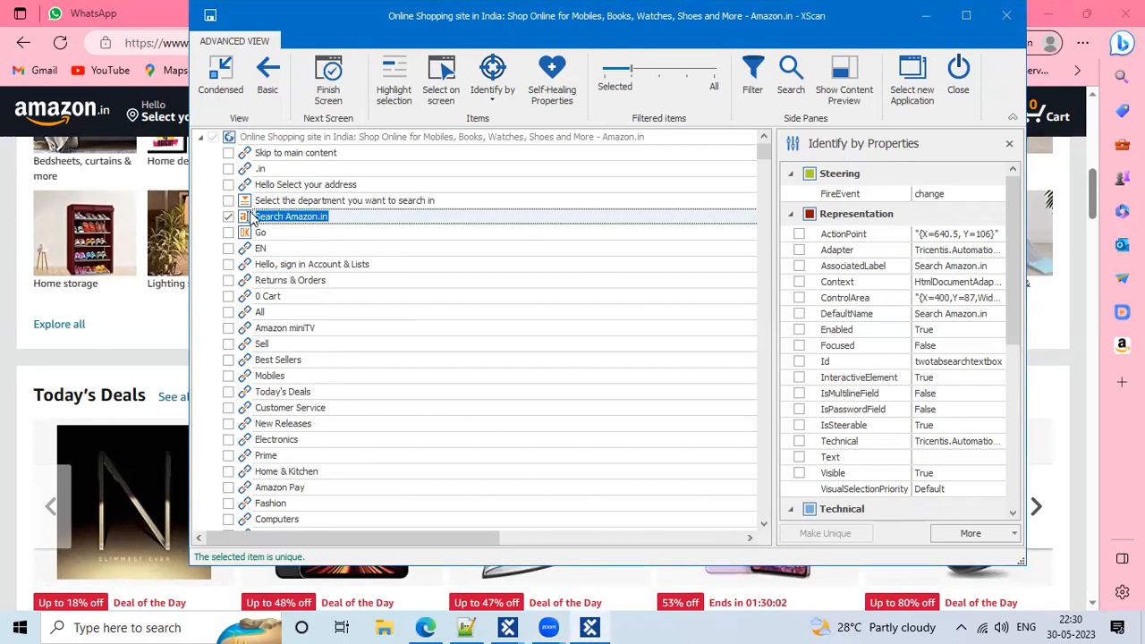
click(307, 216)
double_click(307, 216)
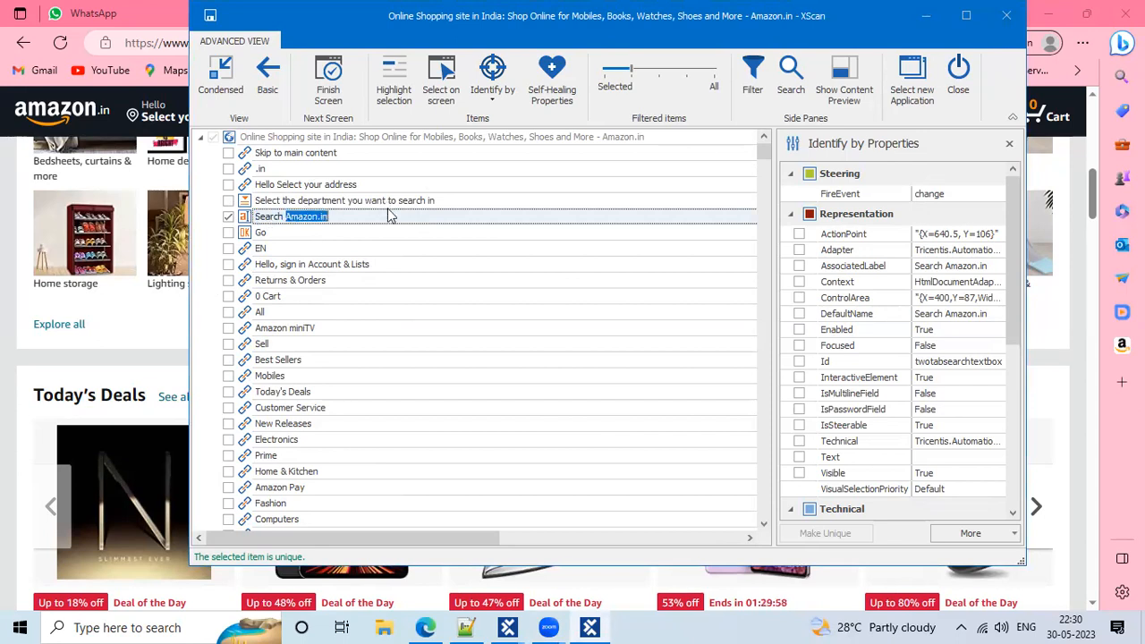
click(425, 216)
drag(383, 216, 253, 216)
Scroll Identify by Properties to the Technical section, showing ticked Id twotabsearchtextbox and Tag INPUT
scroll(877, 340, down, 3)
scroll(878, 338, down, 3)
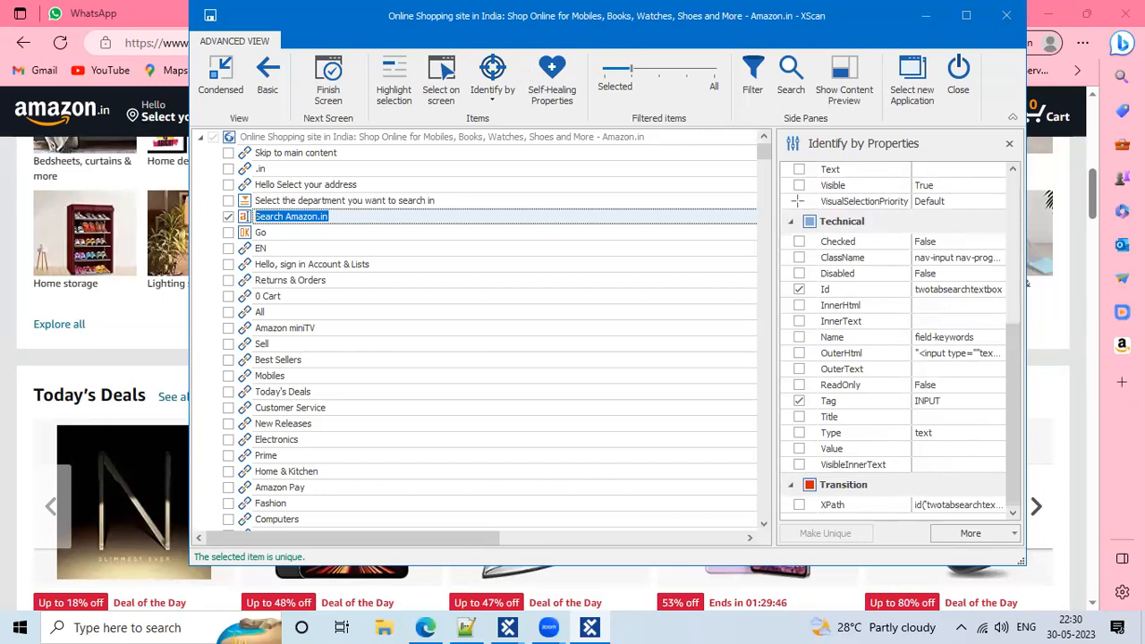
click(783, 217)
mouse_move(783, 217)
mouse_down()
mouse_move(959, 269)
mouse_move(962, 419)
mouse_up()
key(ctrl+z)
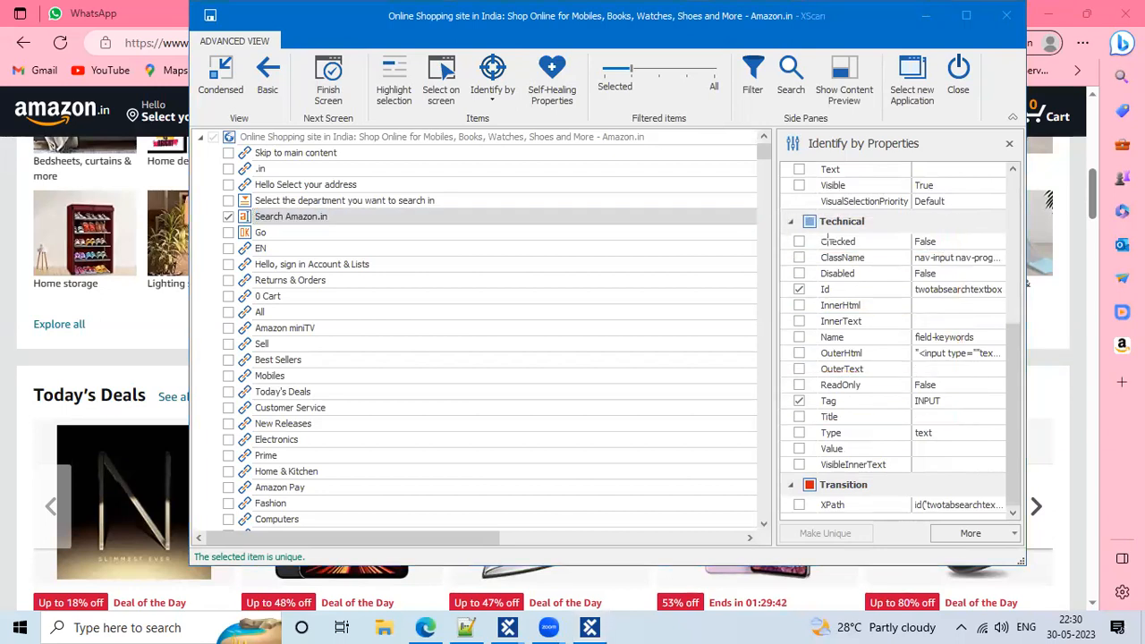
mouse_move(783, 209)
mouse_down()
mouse_move(984, 340)
mouse_move(975, 470)
mouse_move(1013, 472)
mouse_up()
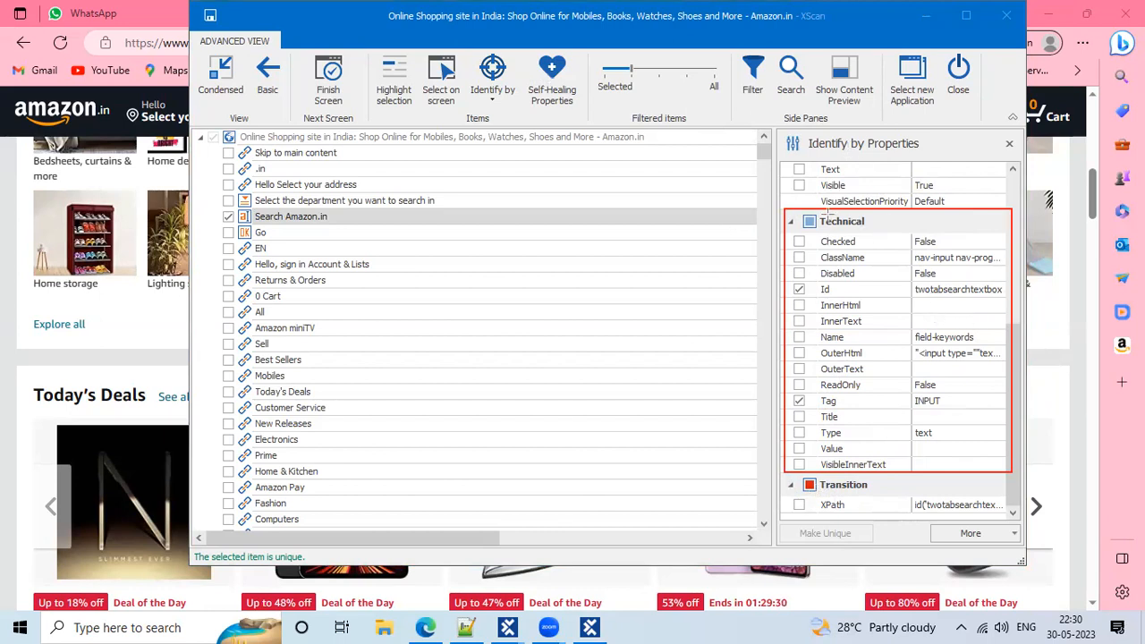
drag(787, 280, 1009, 298)
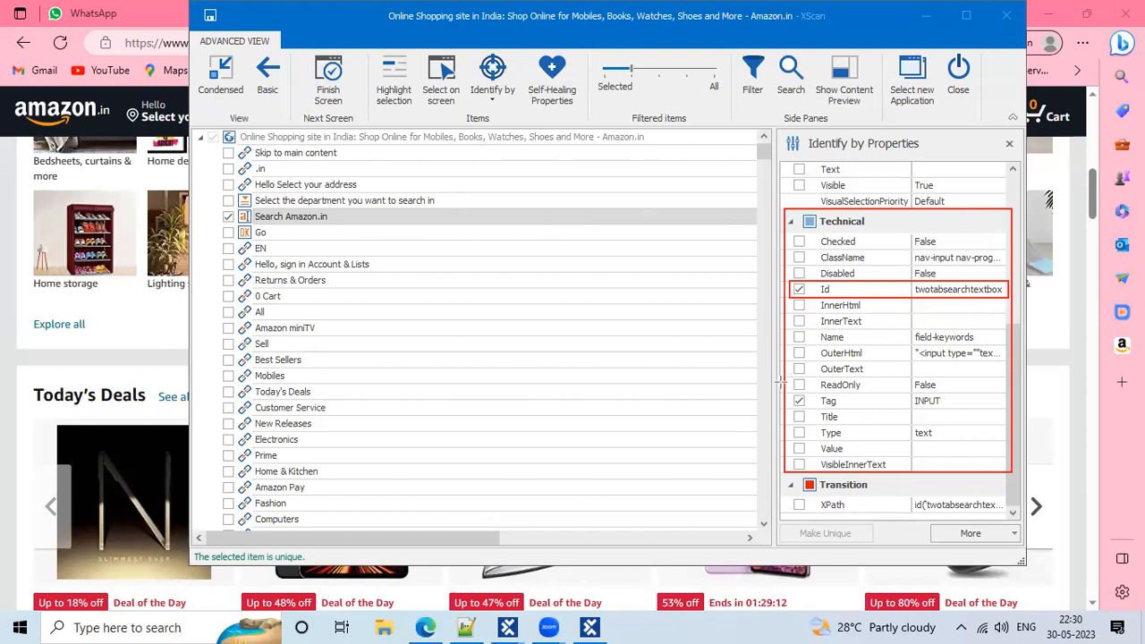
drag(784, 393, 996, 410)
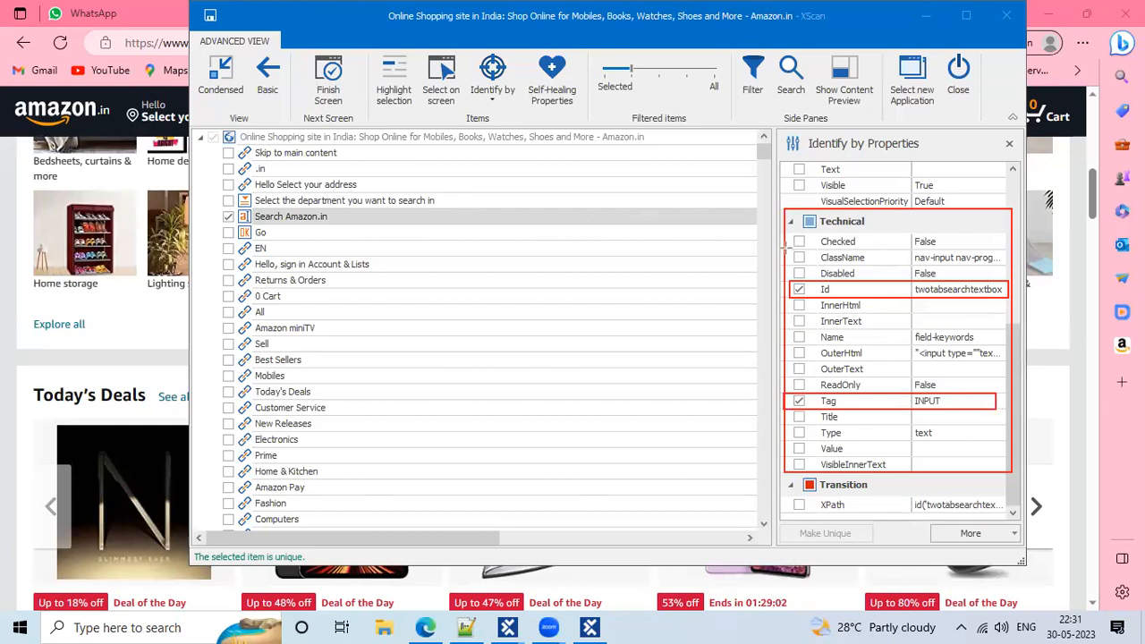
mouse_move(786, 249)
mouse_down()
mouse_move(1037, 261)
mouse_move(1010, 267)
mouse_up()
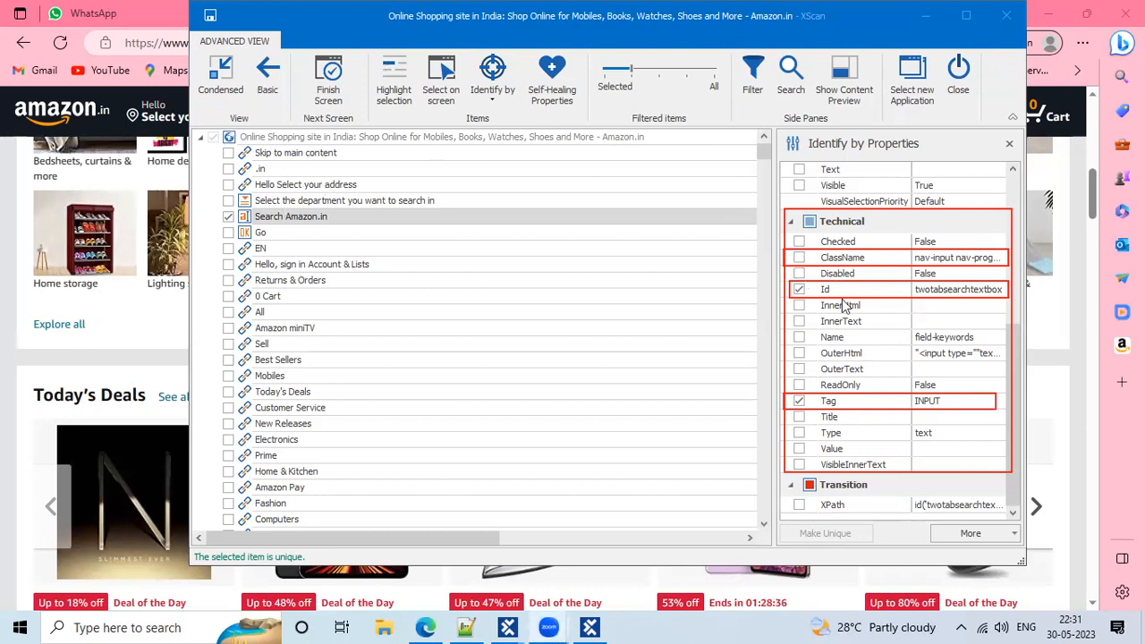
Tick ClassName alongside Id and Tag for the Search Amazon.in field, keeping it unique
click(800, 257)
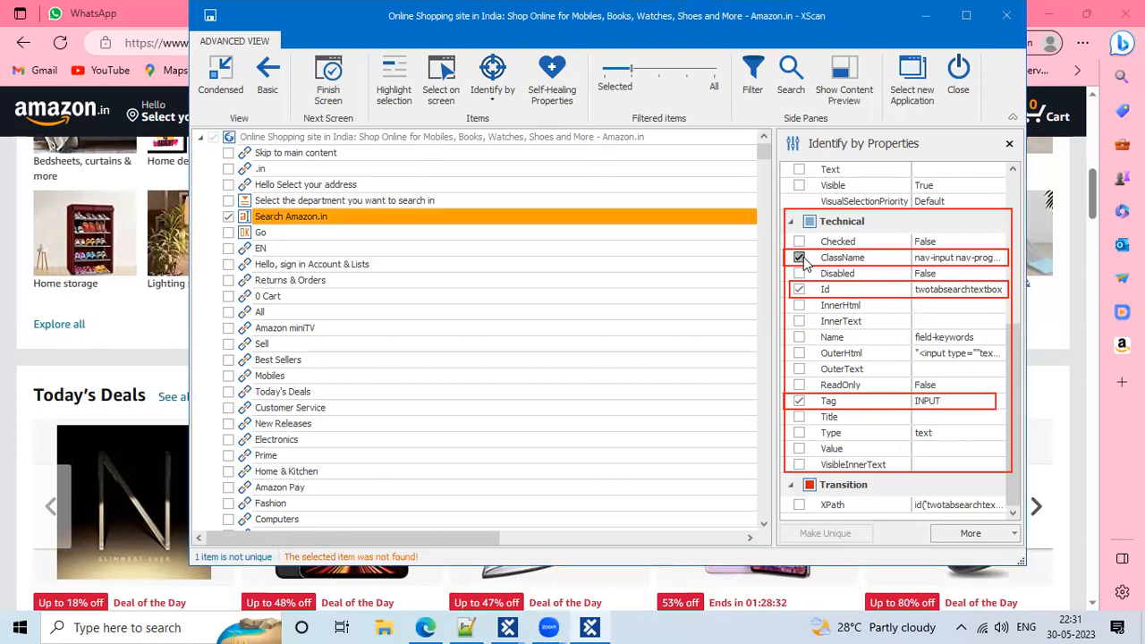
click(799, 258)
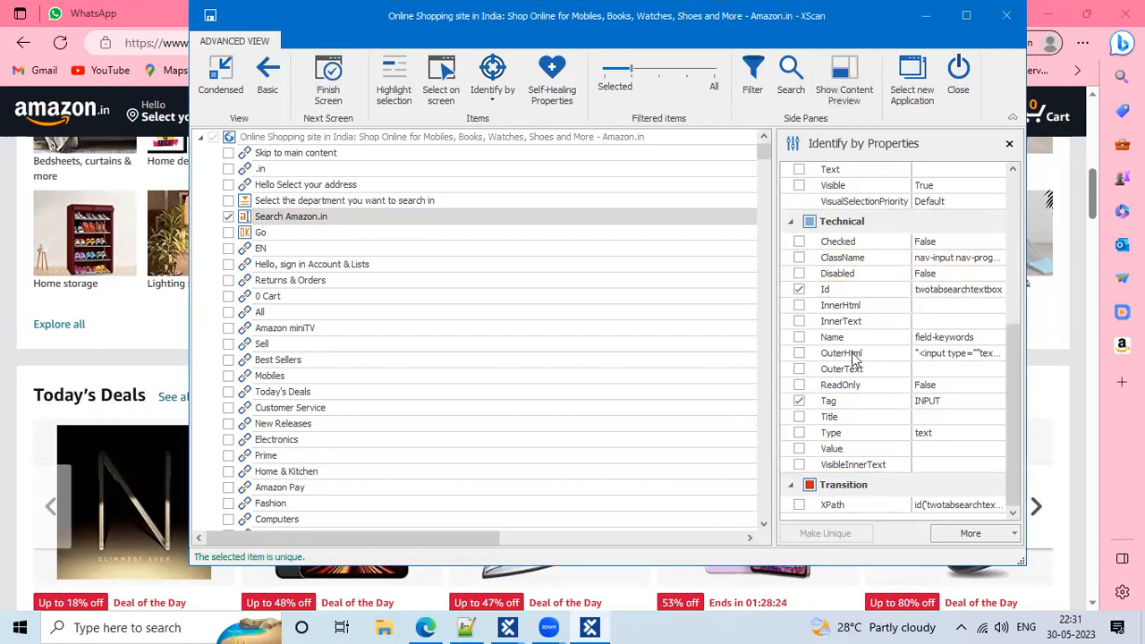
click(798, 258)
Maximize and restore the XScan window, then scroll through the identifying properties
double_click(248, 11)
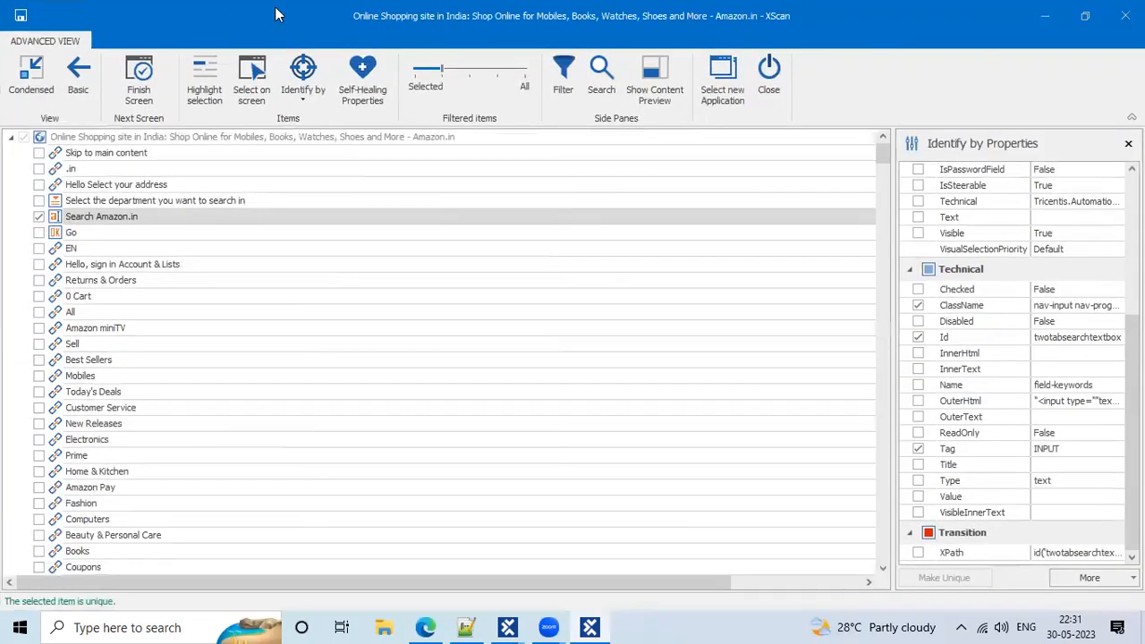
double_click(228, 21)
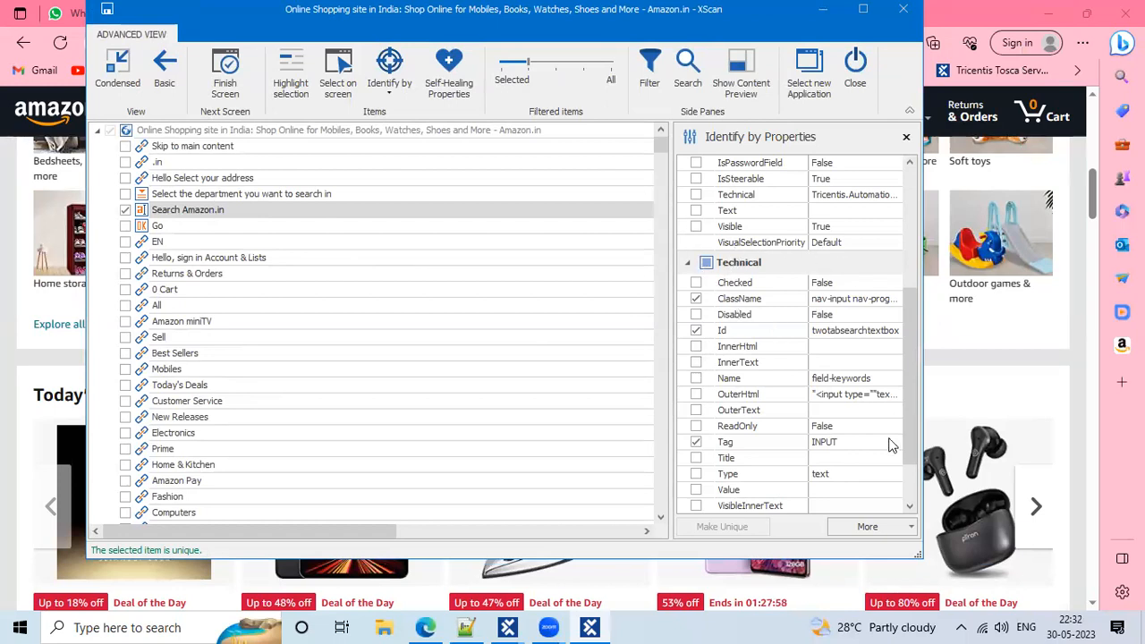
scroll(801, 404, up, 2)
scroll(800, 405, up, 2)
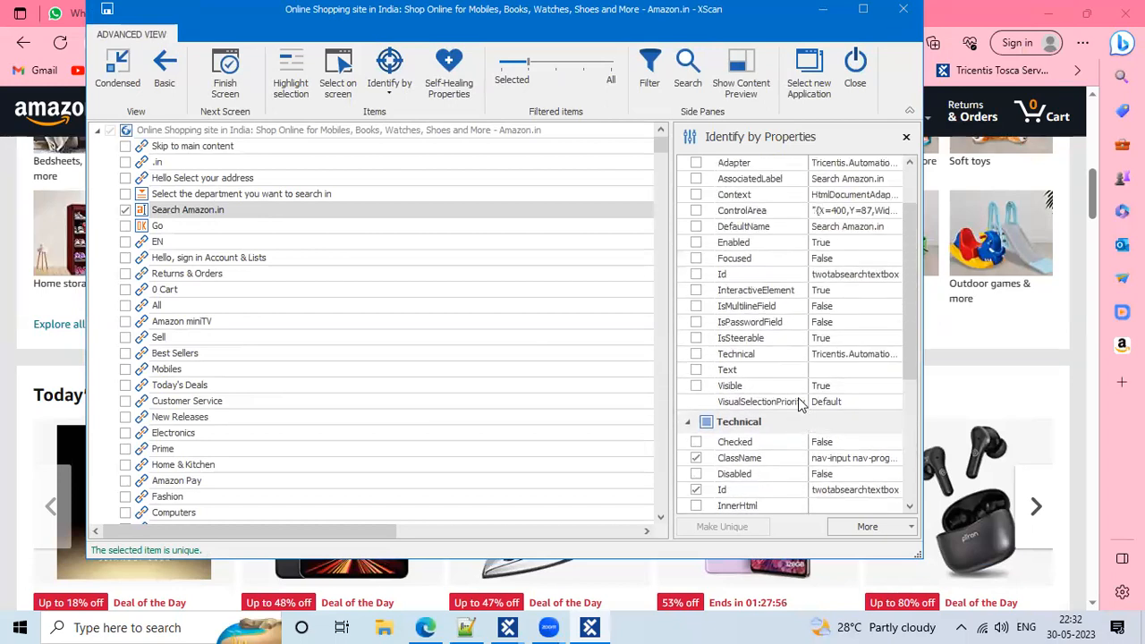
scroll(778, 295, up, 1)
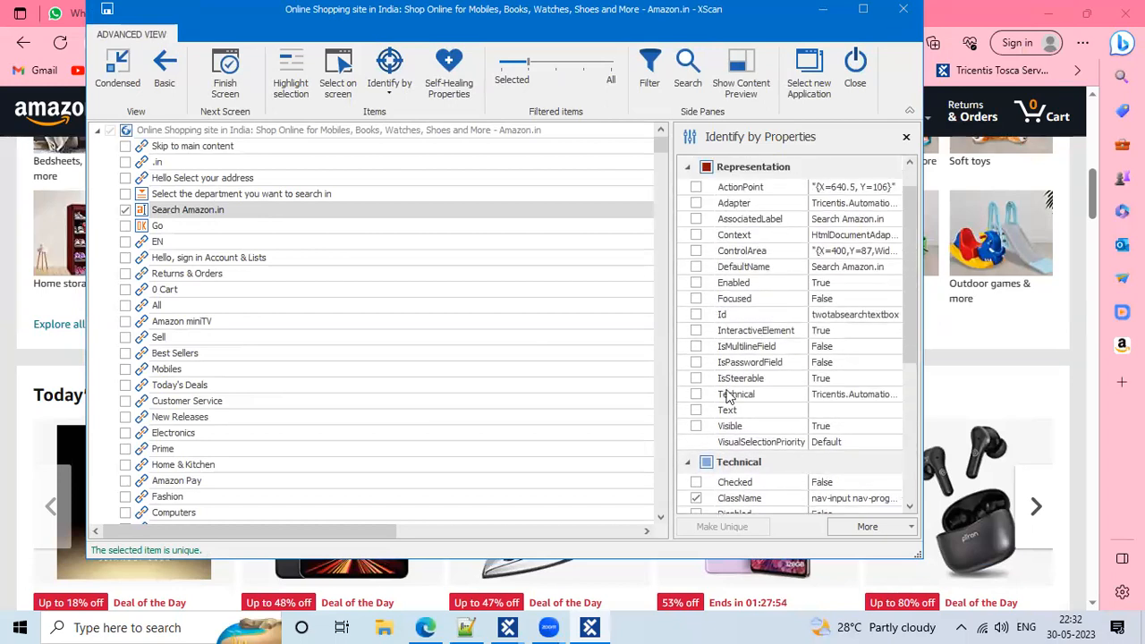
scroll(726, 396, down, 3)
scroll(726, 396, down, 1)
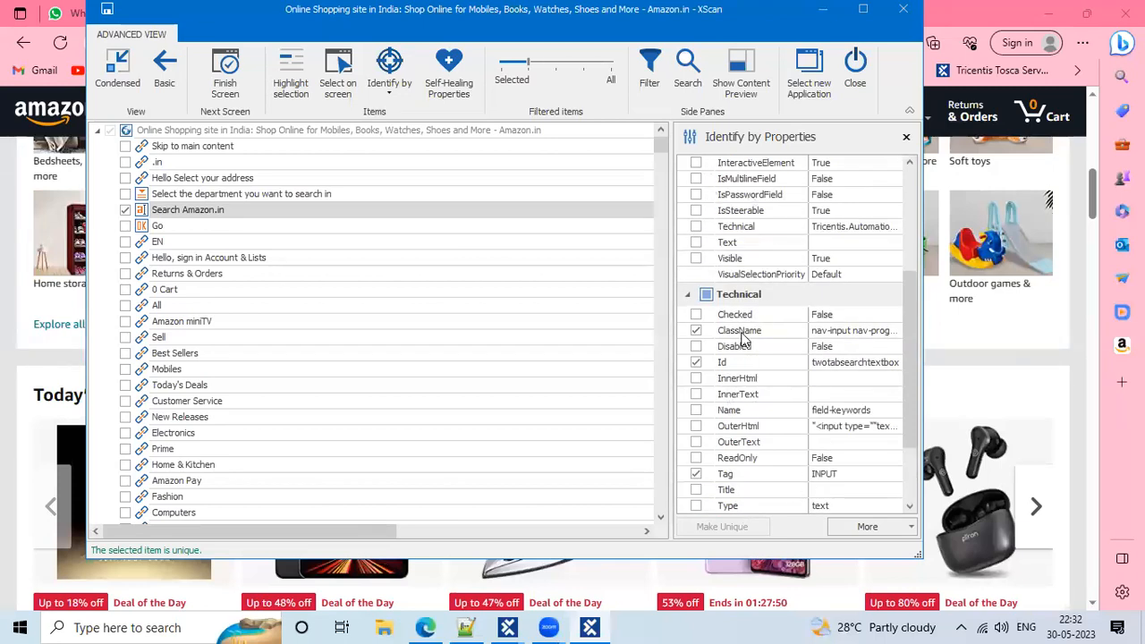
click(384, 91)
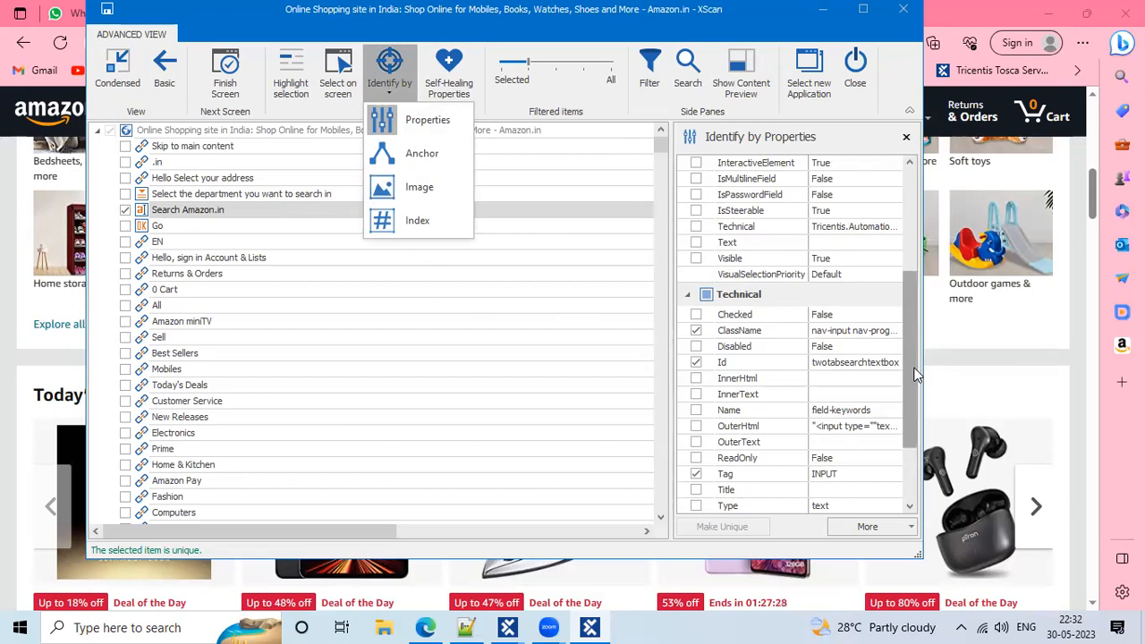
drag(911, 370, 907, 468)
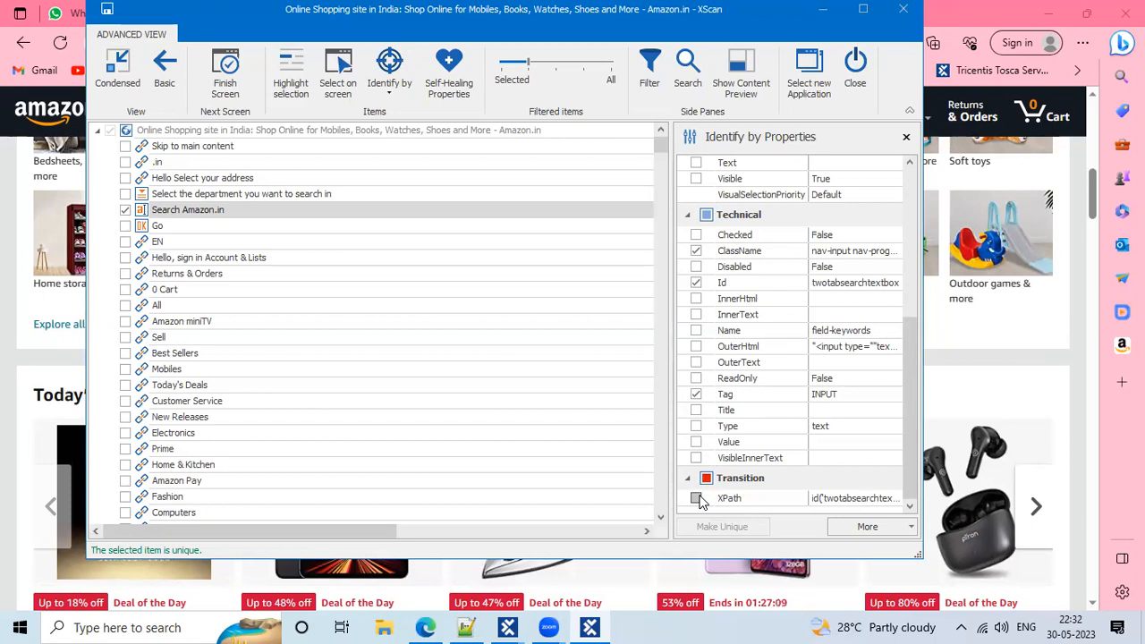
Open the XPath value editor and select the full id('twotabsearchtextbox') text
click(830, 502)
drag(932, 371, 802, 369)
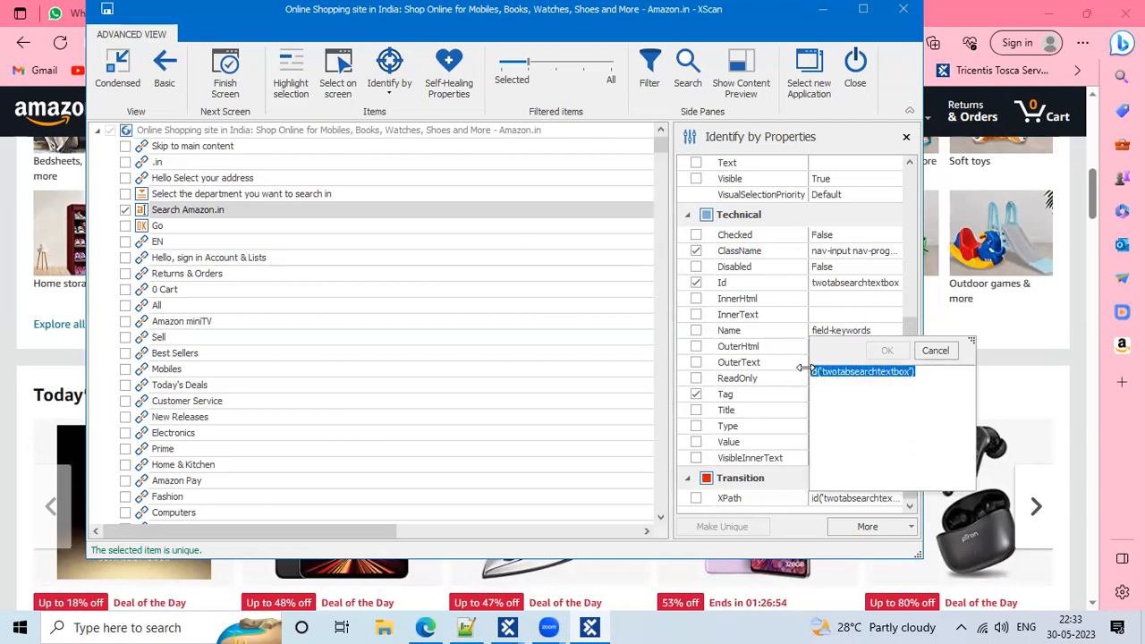
click(899, 389)
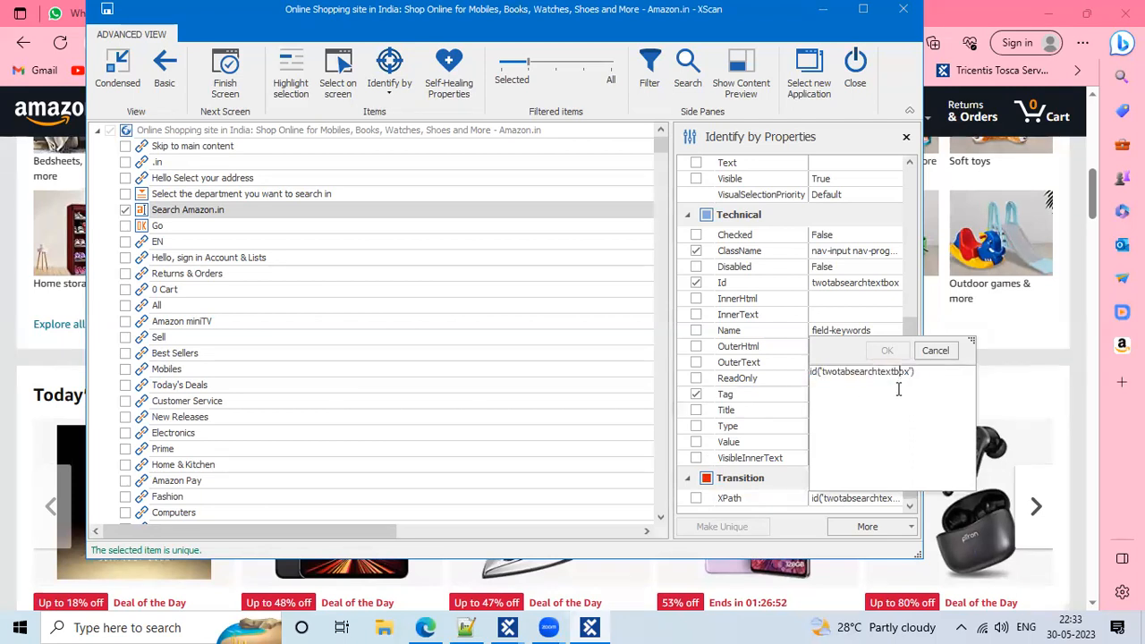
drag(934, 371, 810, 370)
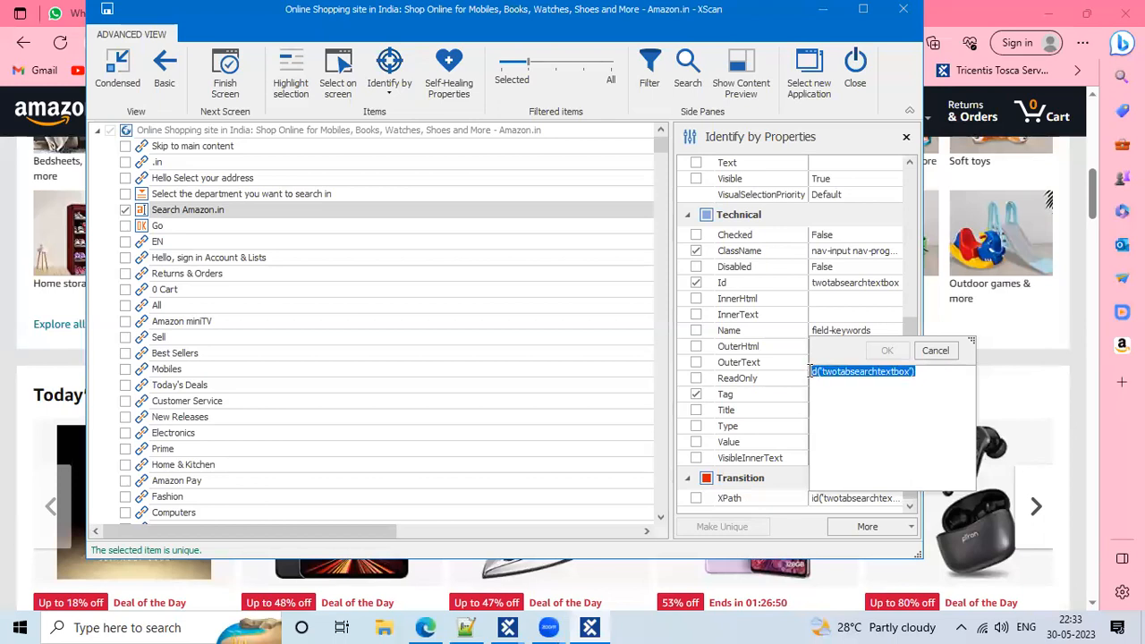
drag(951, 383, 775, 361)
click(790, 498)
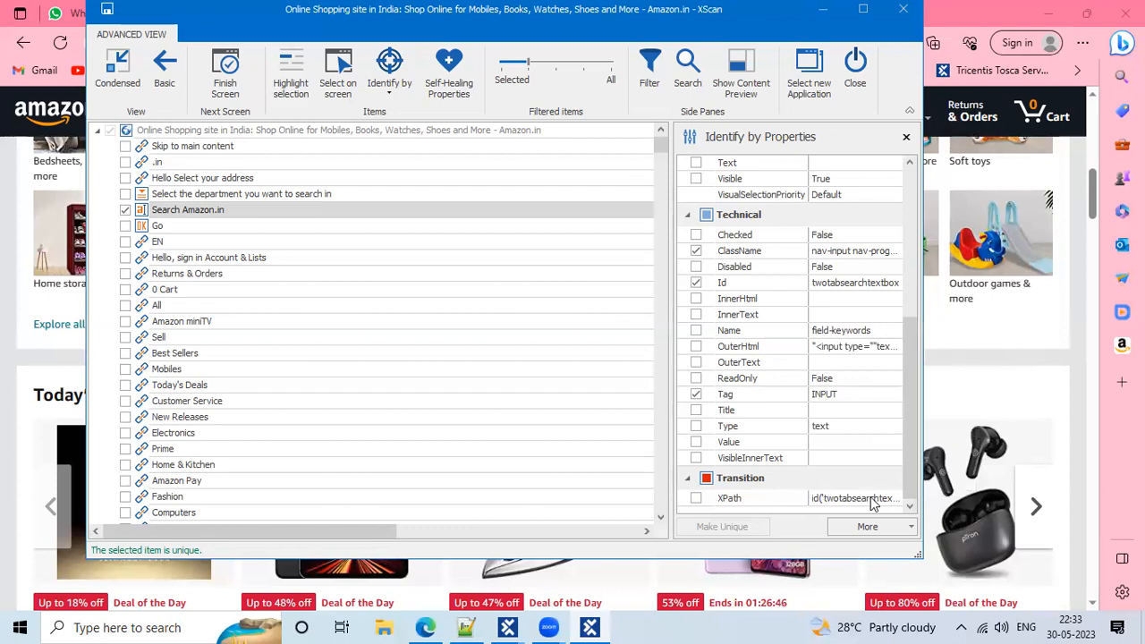
drag(918, 406, 771, 347)
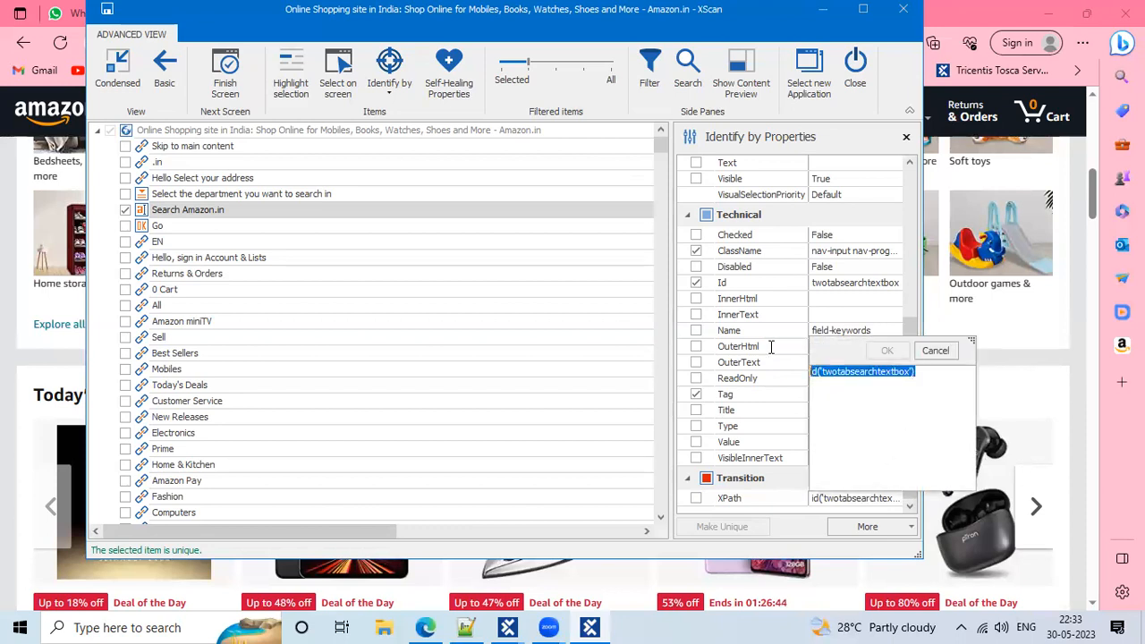
drag(918, 378, 806, 374)
click(897, 372)
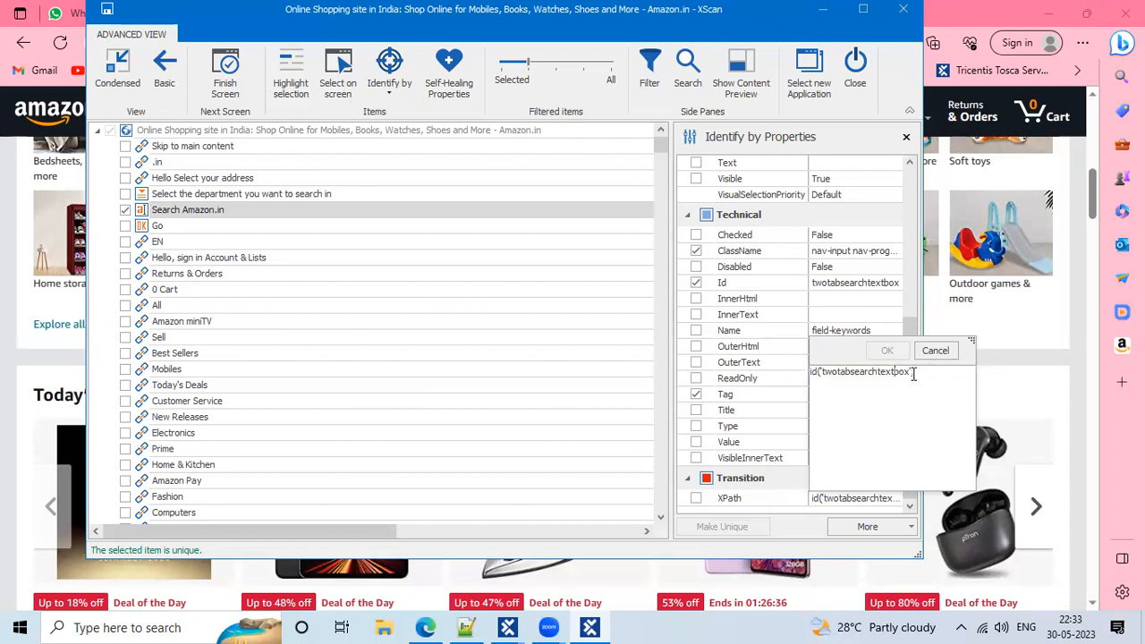
drag(914, 372, 803, 372)
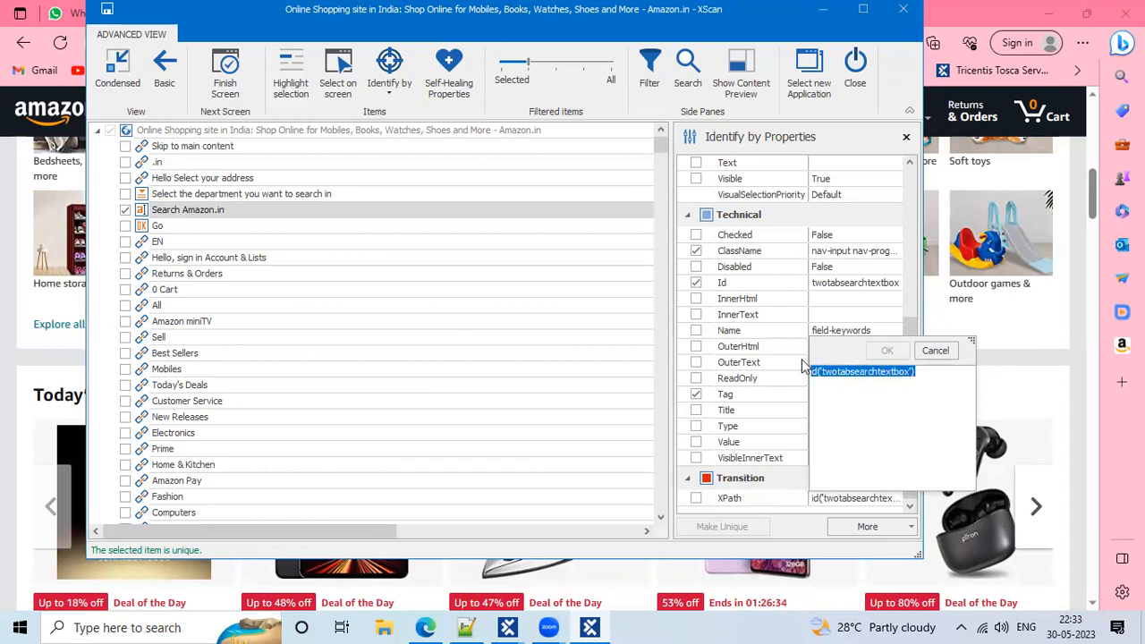
click(881, 393)
drag(930, 376, 805, 358)
Bring Amazon.in forward and right-click its empty search box, dismissing the menu before returning to XScan
click(4, 542)
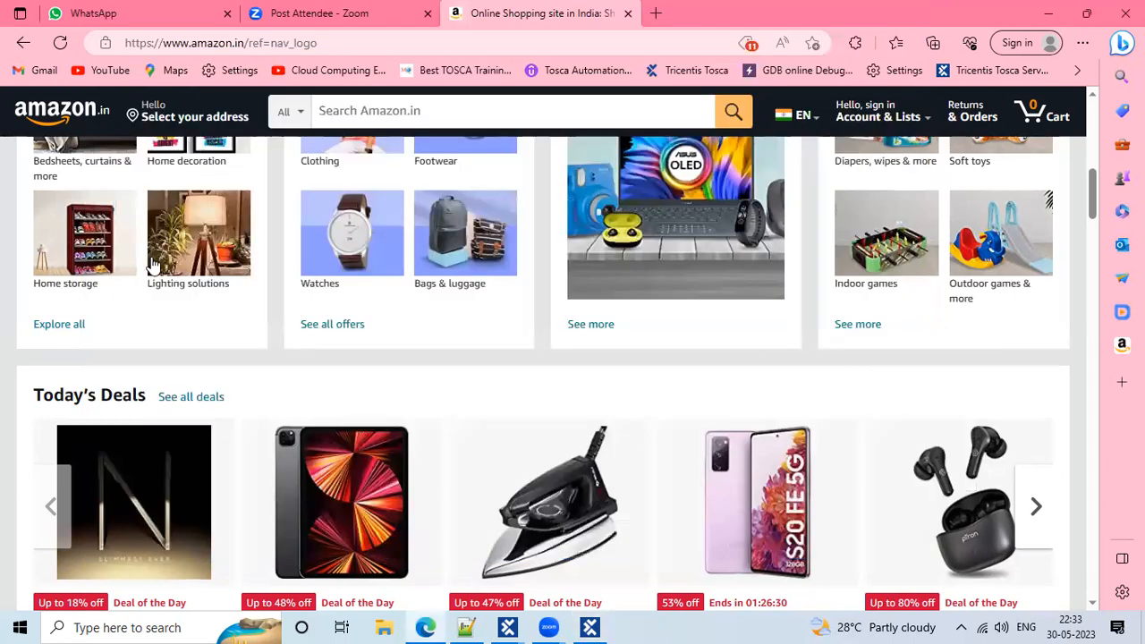
click(351, 114)
right_click(351, 116)
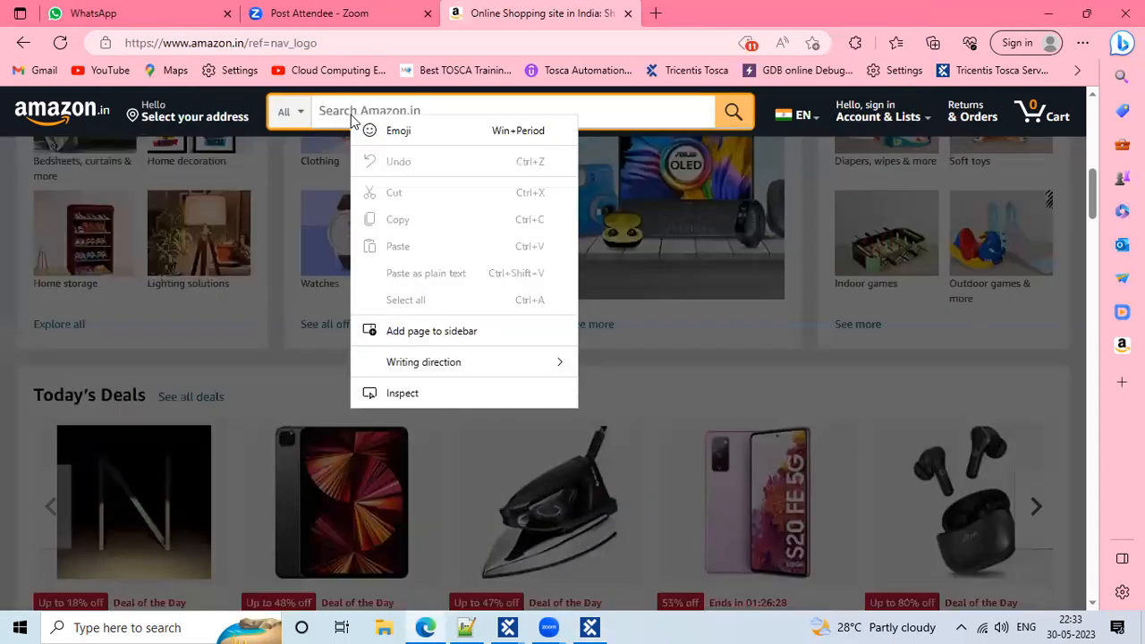
click(3, 219)
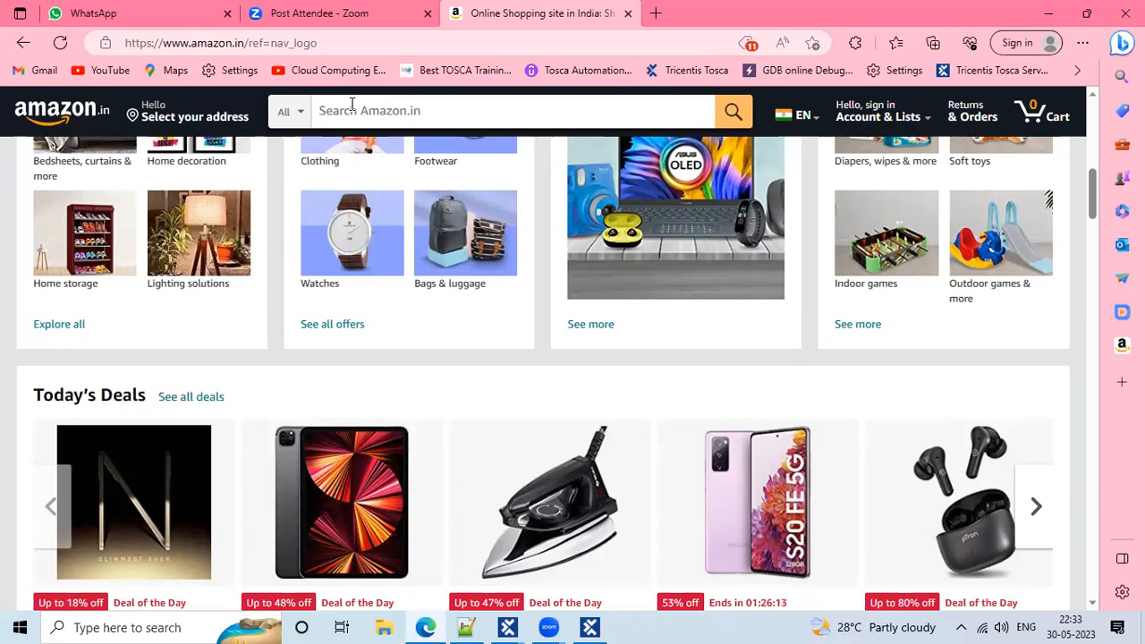
click(597, 627)
Shift XScan slightly left, highlight the Technical property group, and list the Identify by methods
drag(219, 18, 195, 24)
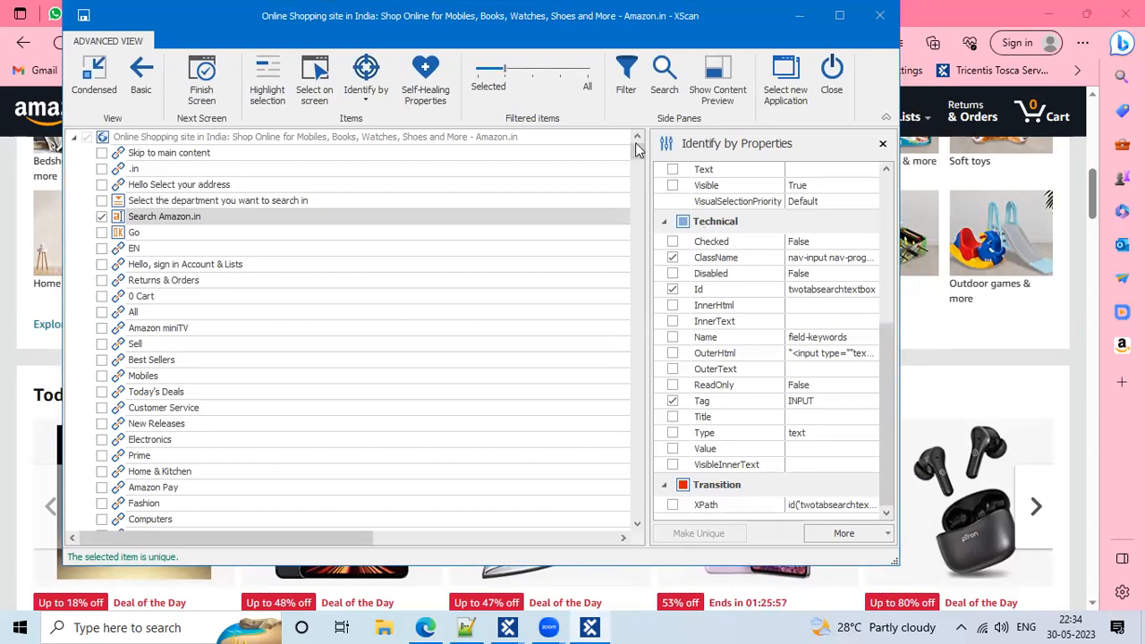
mouse_move(665, 210)
mouse_down()
mouse_move(850, 240)
mouse_move(862, 230)
mouse_up()
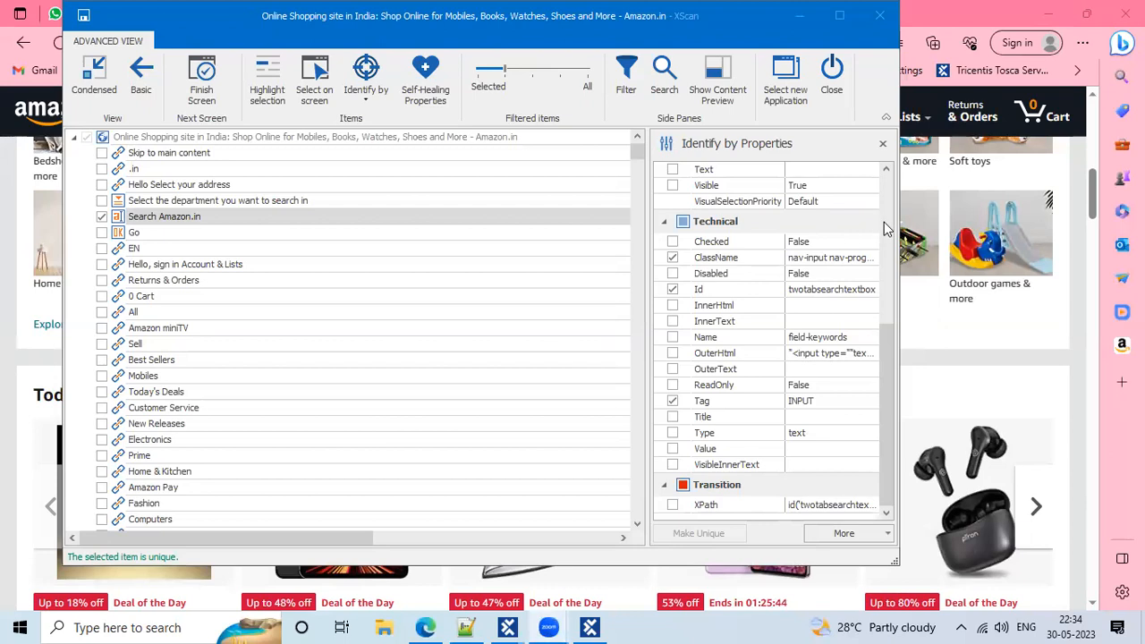
scroll(883, 229, up, 5)
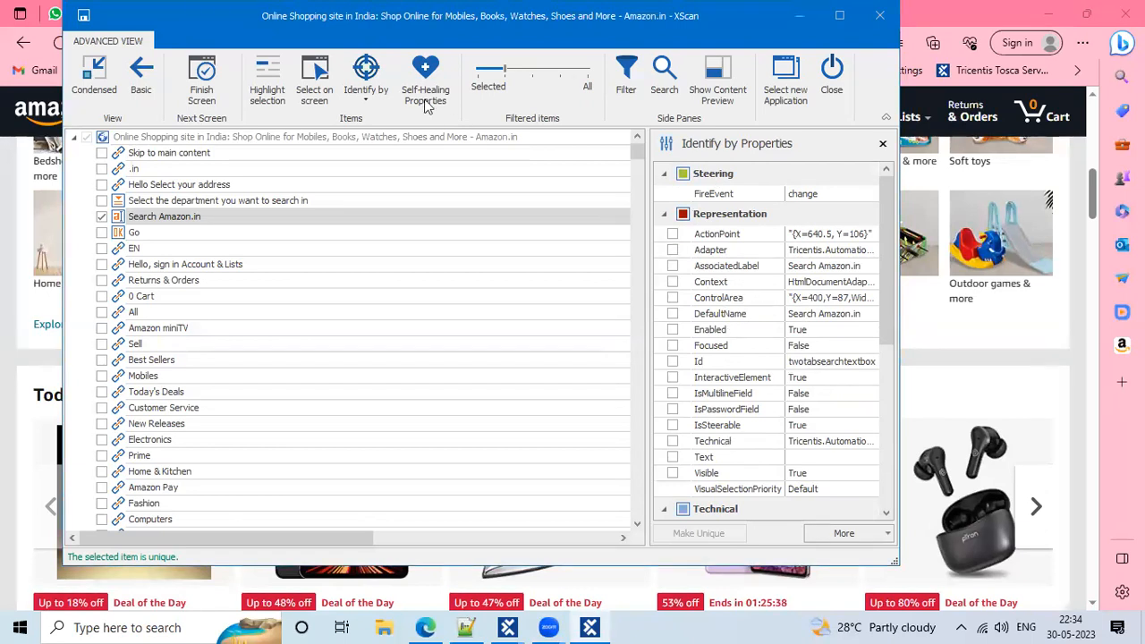
click(365, 79)
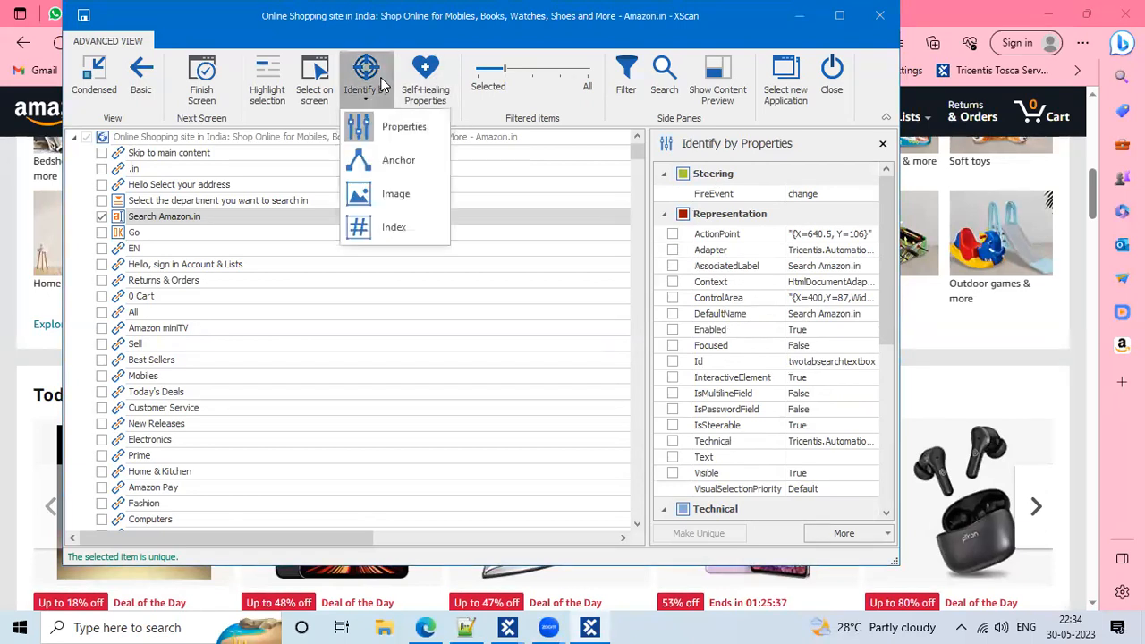
Close the Identify by Properties pane and reopen it via Identify by > Properties
click(385, 125)
click(365, 82)
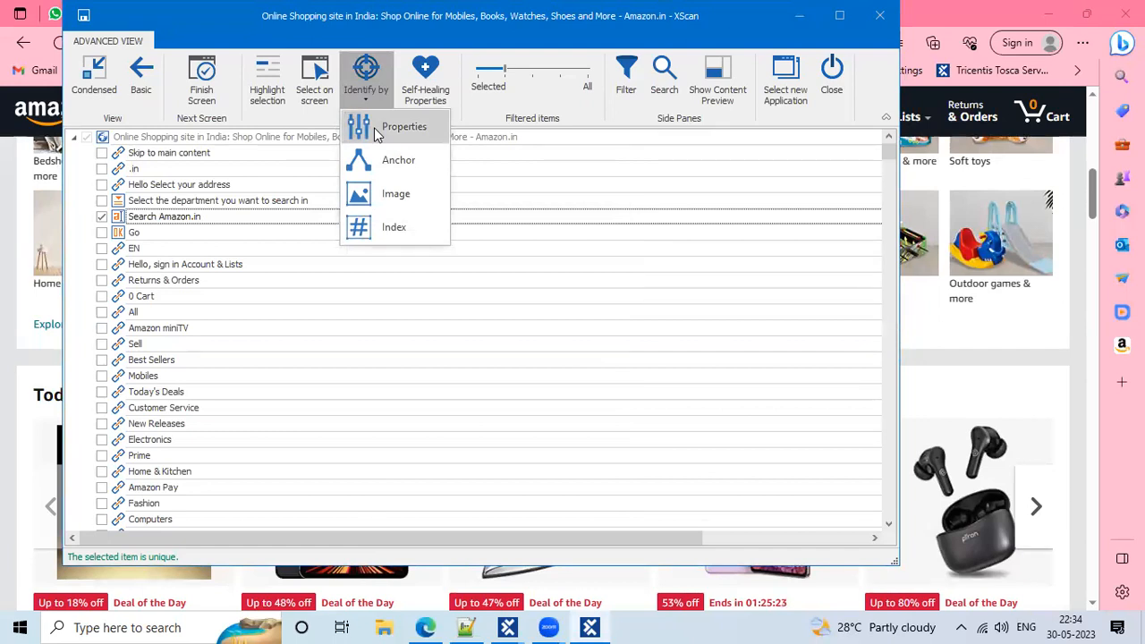
click(375, 133)
click(366, 80)
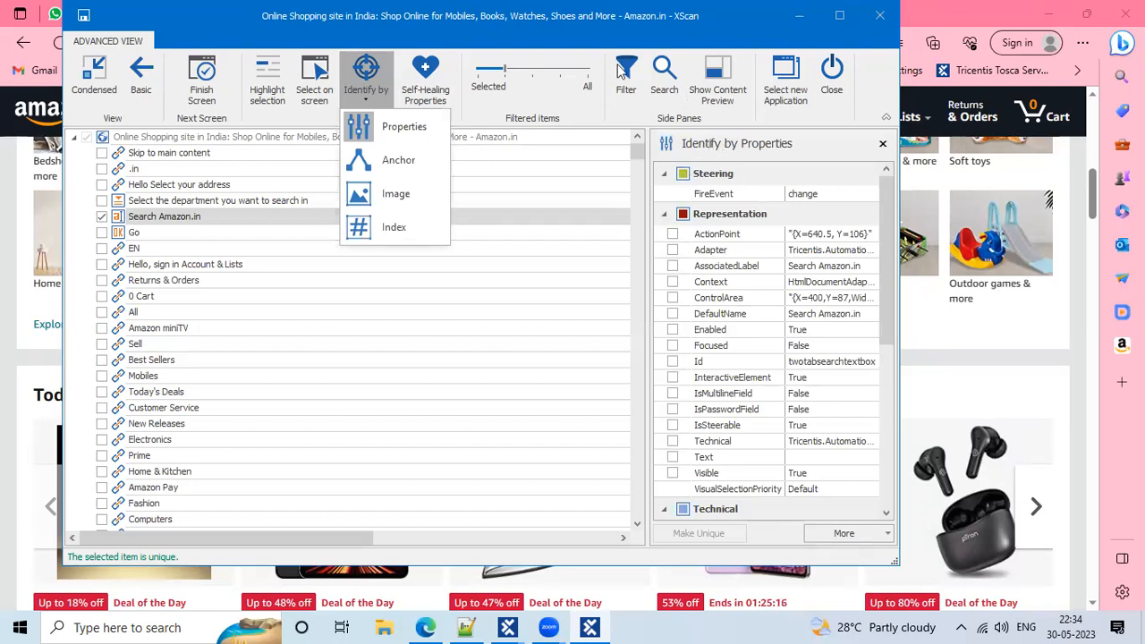
drag(652, 128, 804, 163)
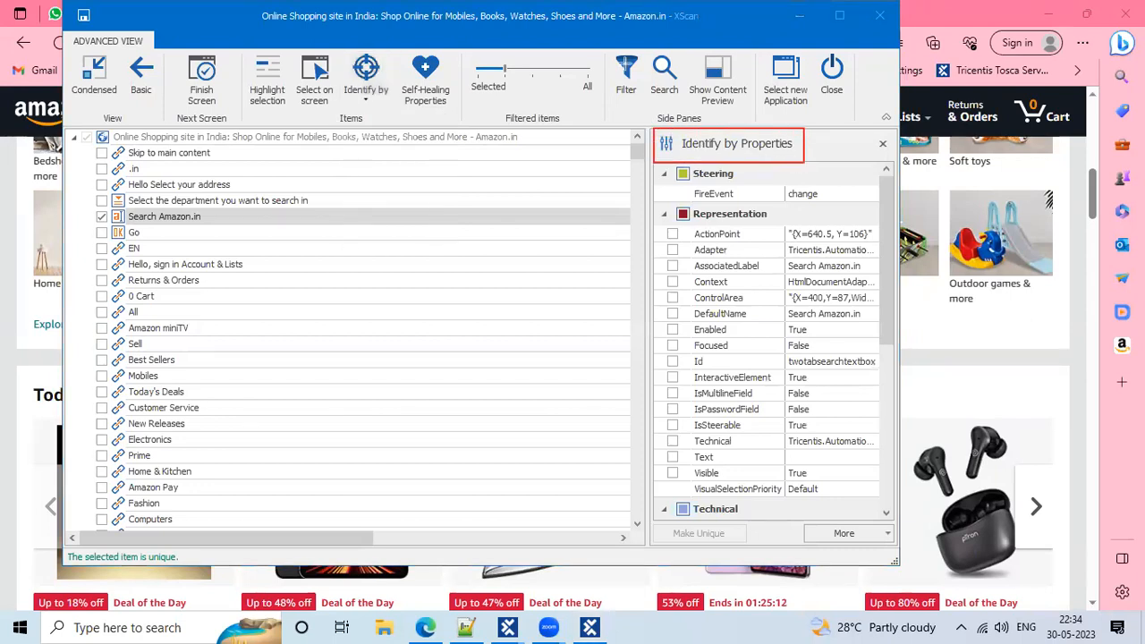
Raise the system volume, then enter and leave rename mode on Search Amazon.in
key(XF86AudioRaiseVolume)
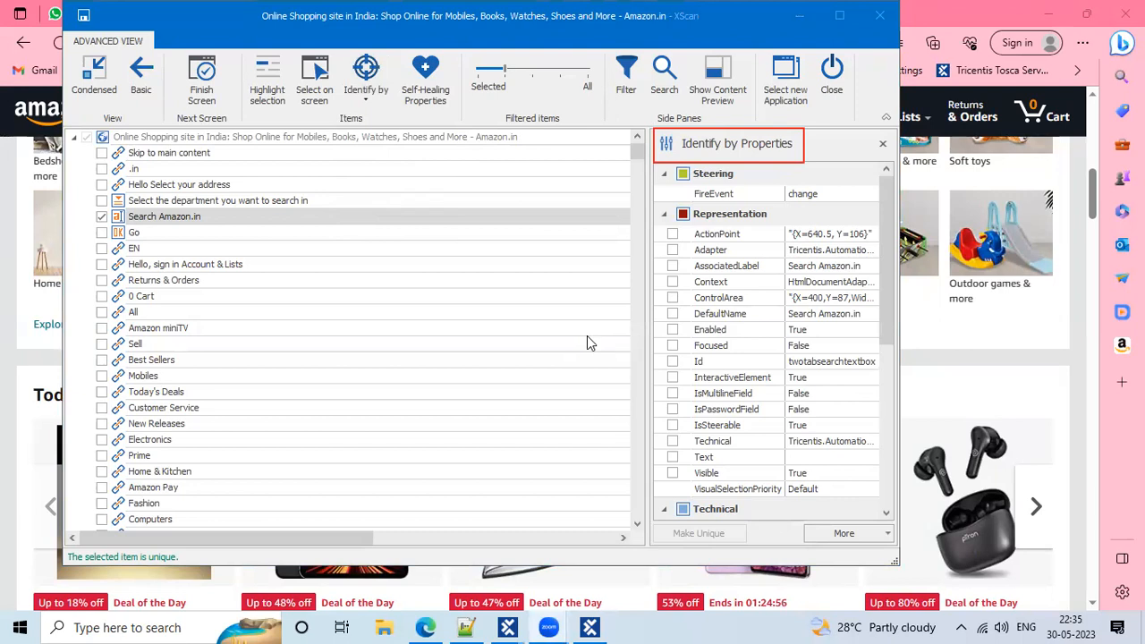
click(298, 218)
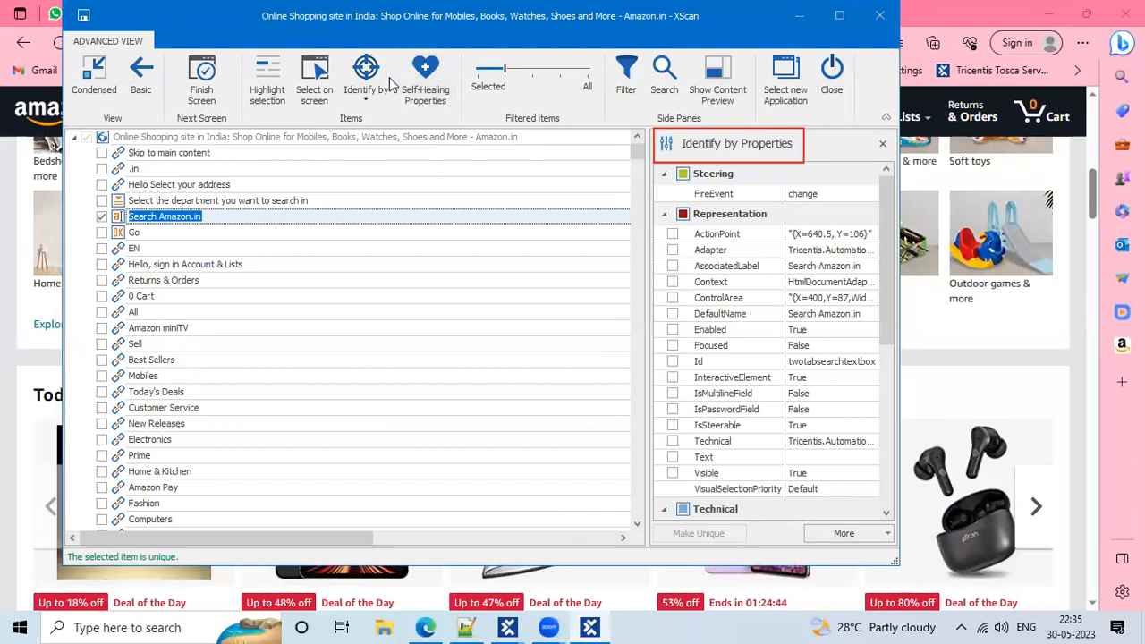
click(268, 202)
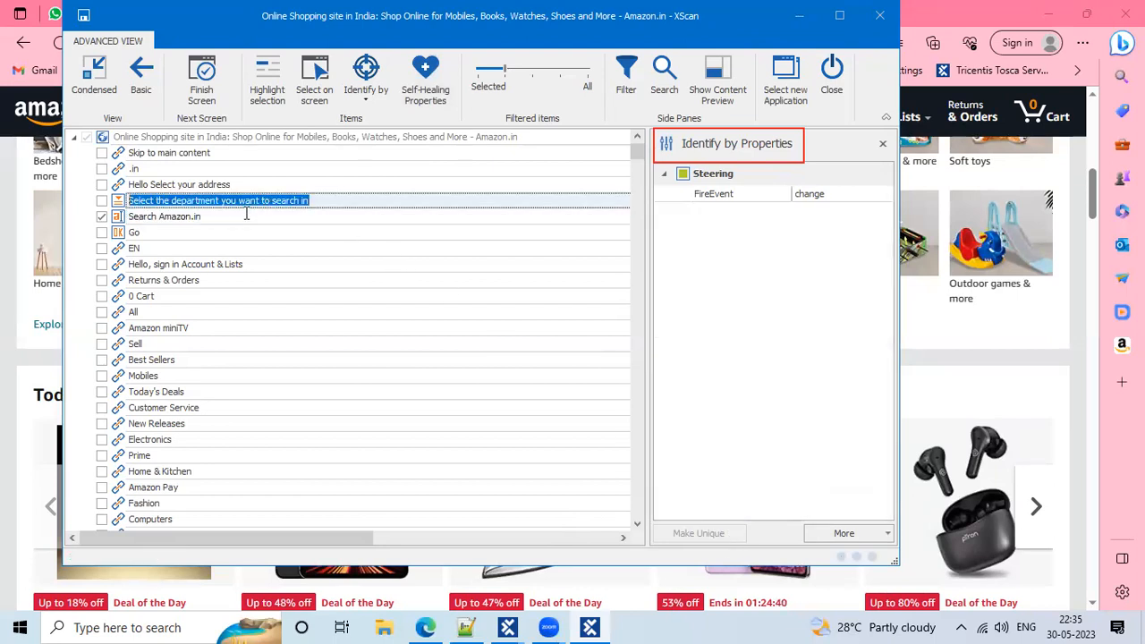
Untick ClassName and Id for the search field and apply Make Unique
click(246, 215)
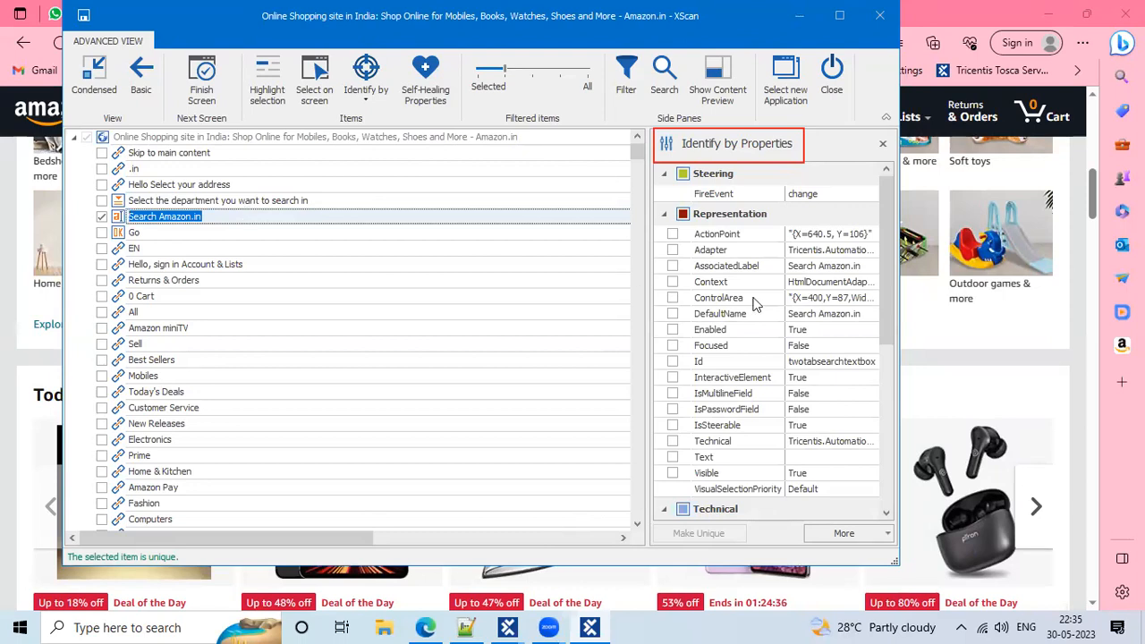
scroll(748, 436, down, 6)
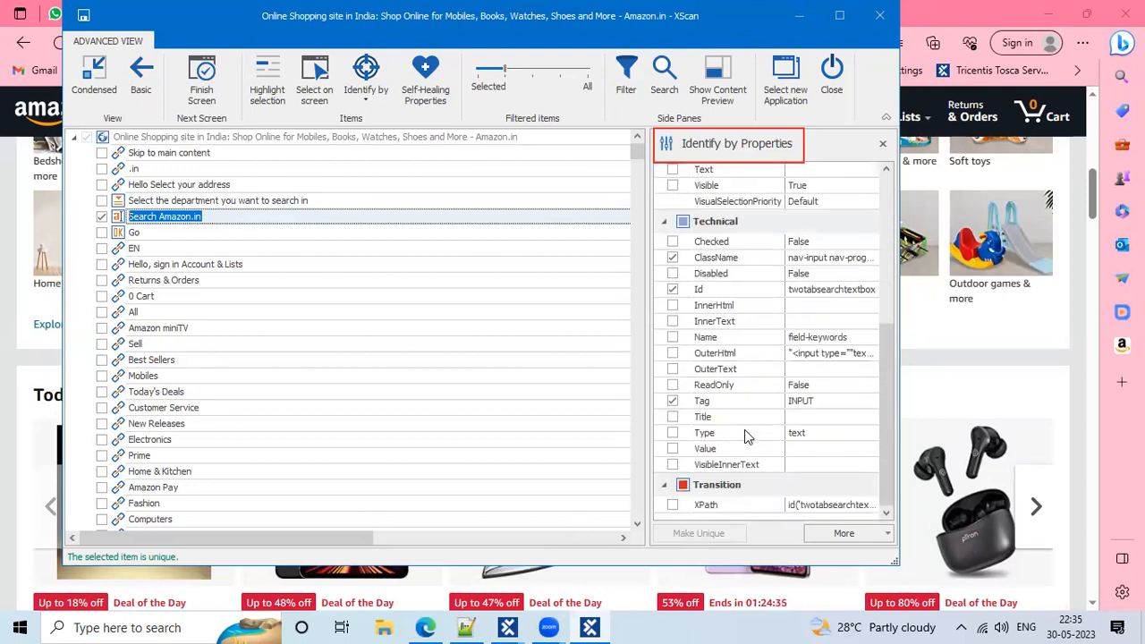
click(671, 256)
click(672, 289)
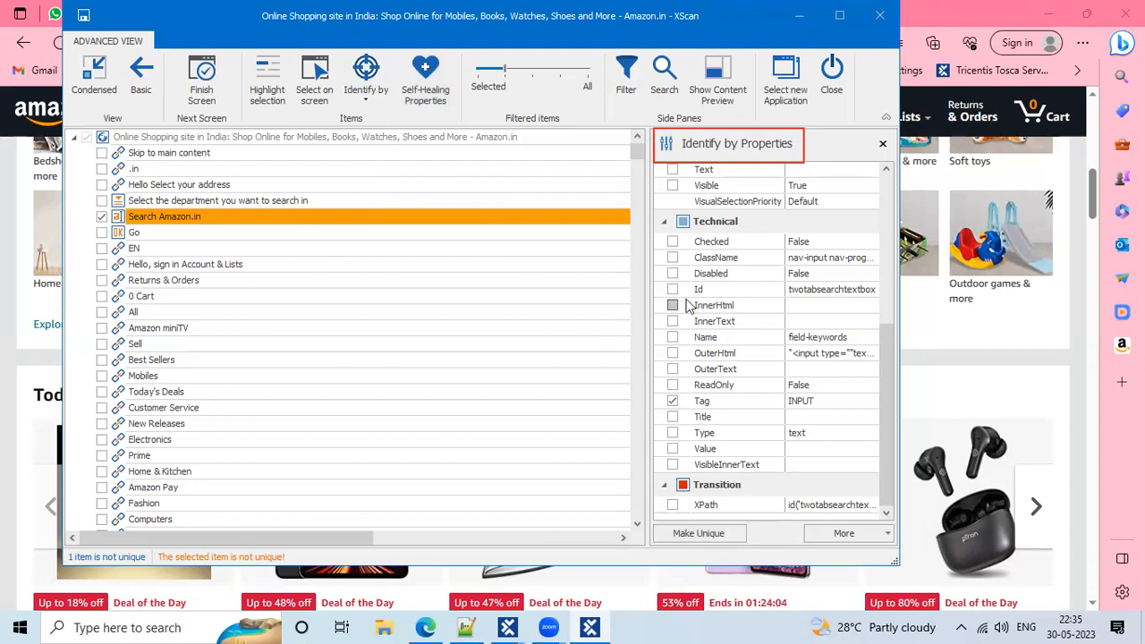
click(699, 534)
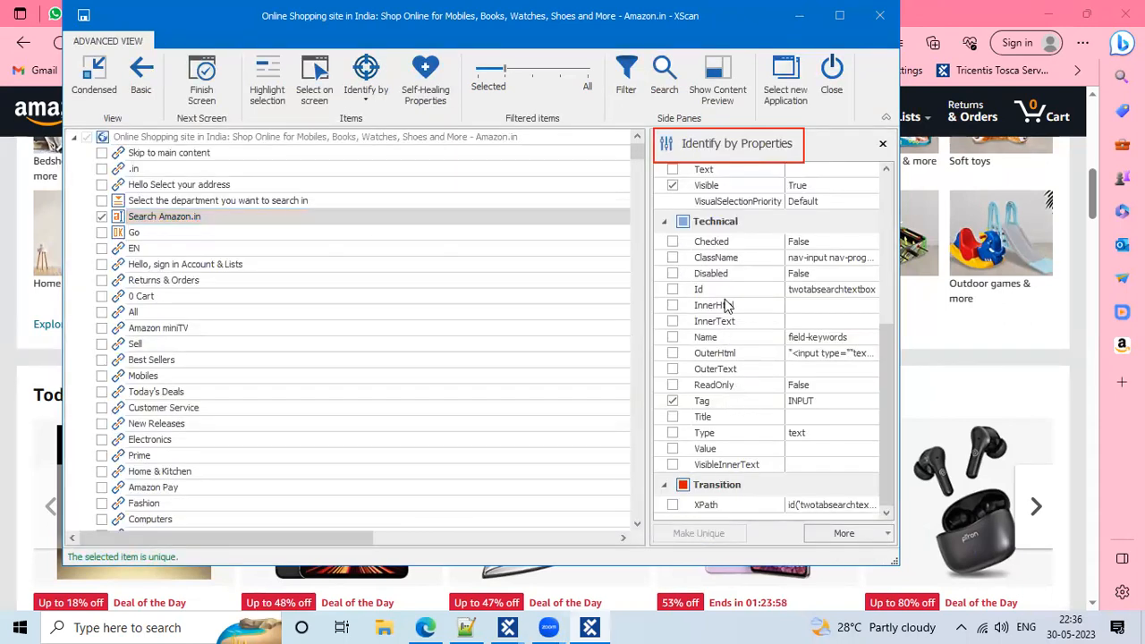
Scroll the properties to confirm Visible True and Tag INPUT now identify it uniquely
scroll(726, 305, up, 2)
scroll(726, 305, up, 3)
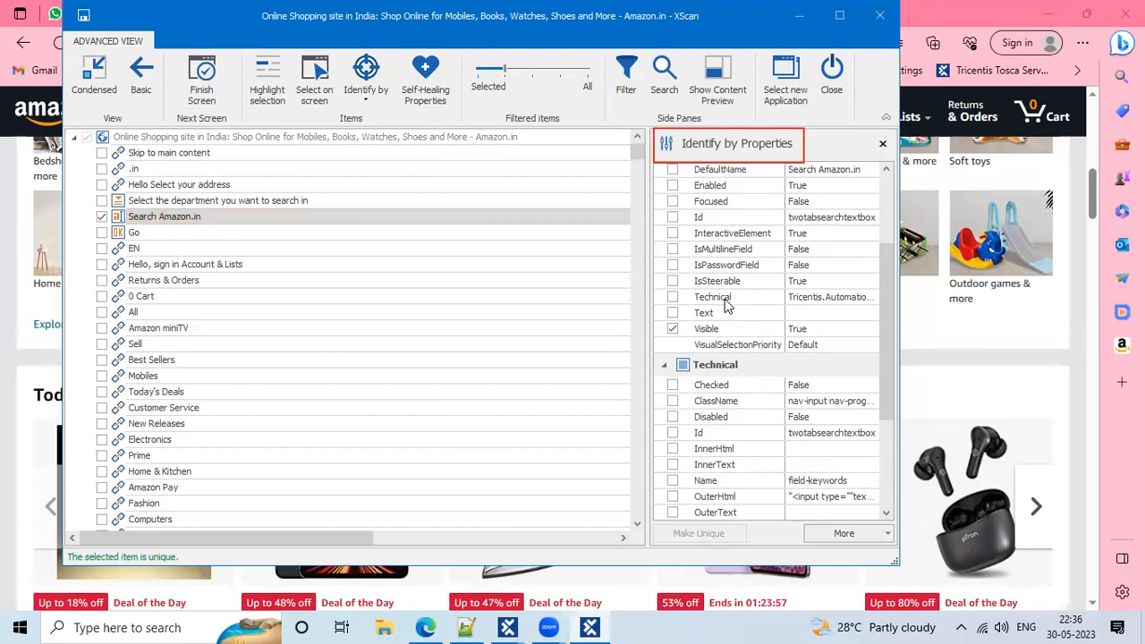
scroll(727, 305, up, 1)
scroll(726, 305, up, 2)
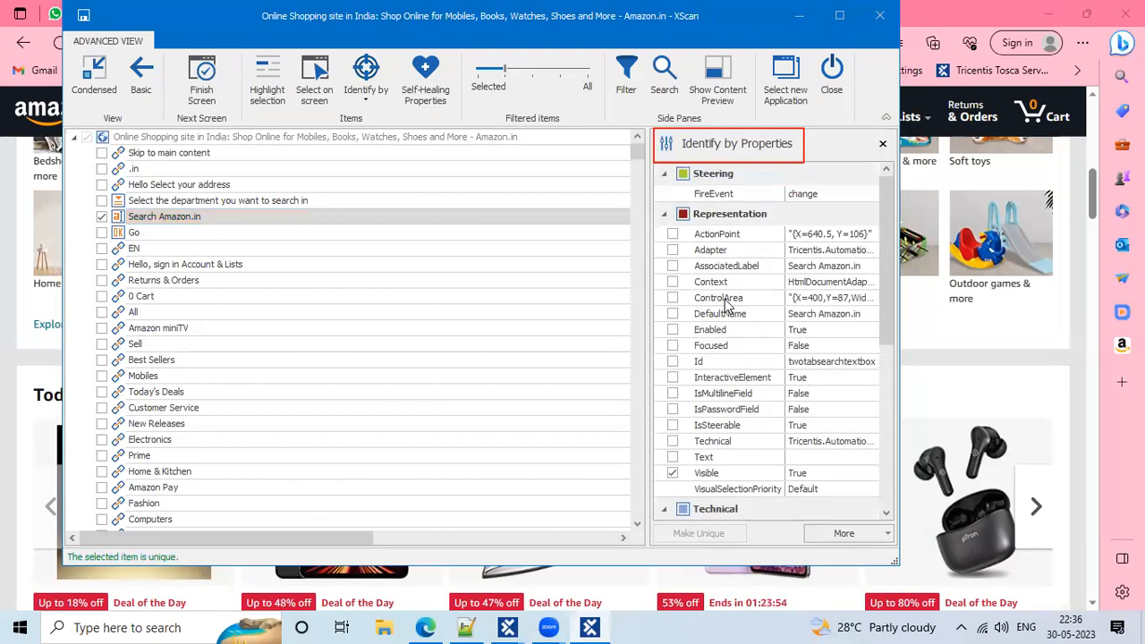
scroll(726, 305, down, 6)
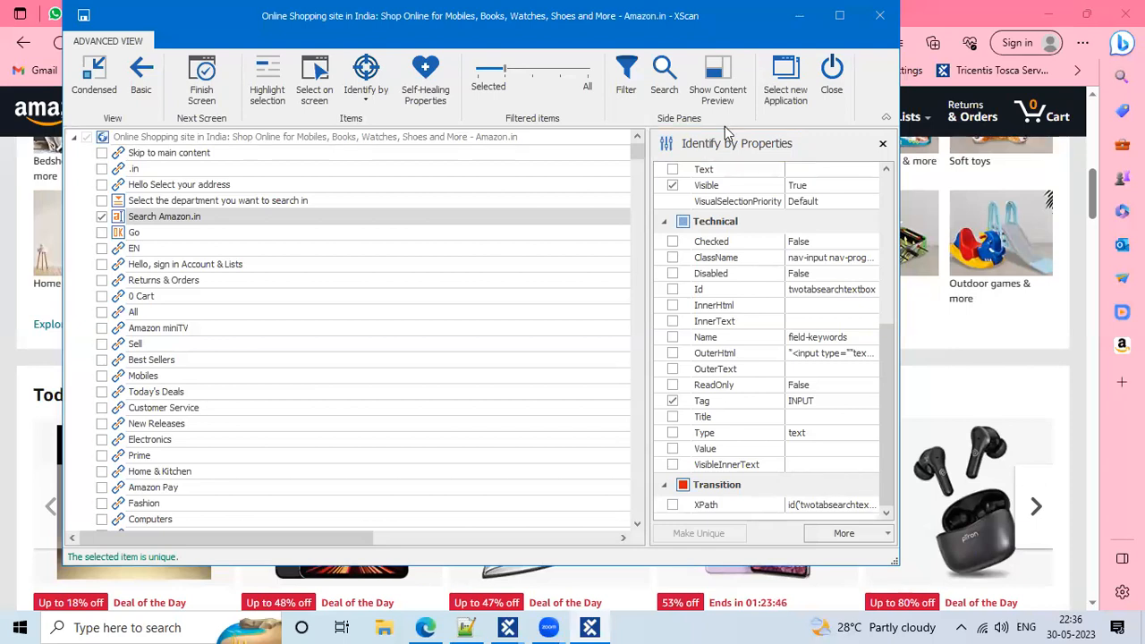
Maximize XScan, widen the property pane, and select the Search Amazon.in row
double_click(173, 15)
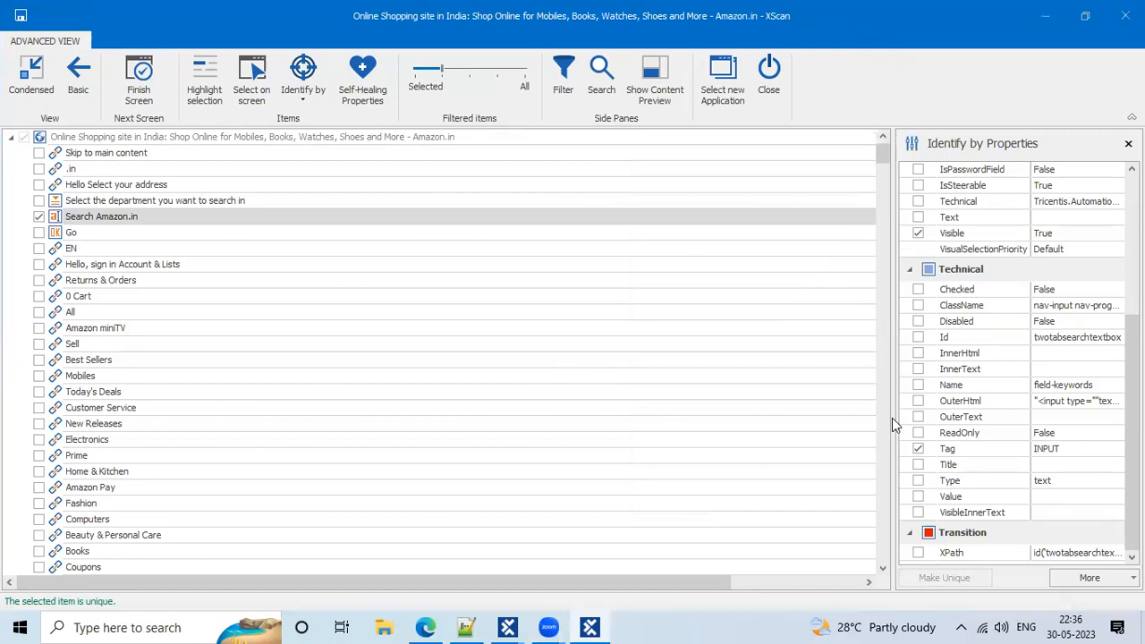
drag(892, 417, 808, 394)
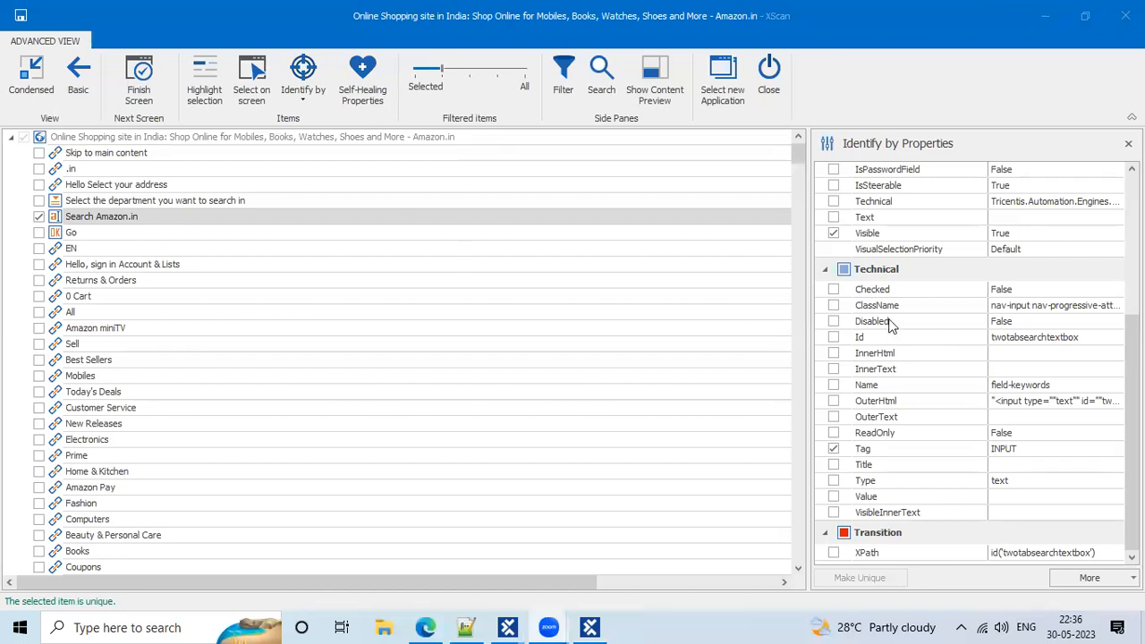
click(381, 216)
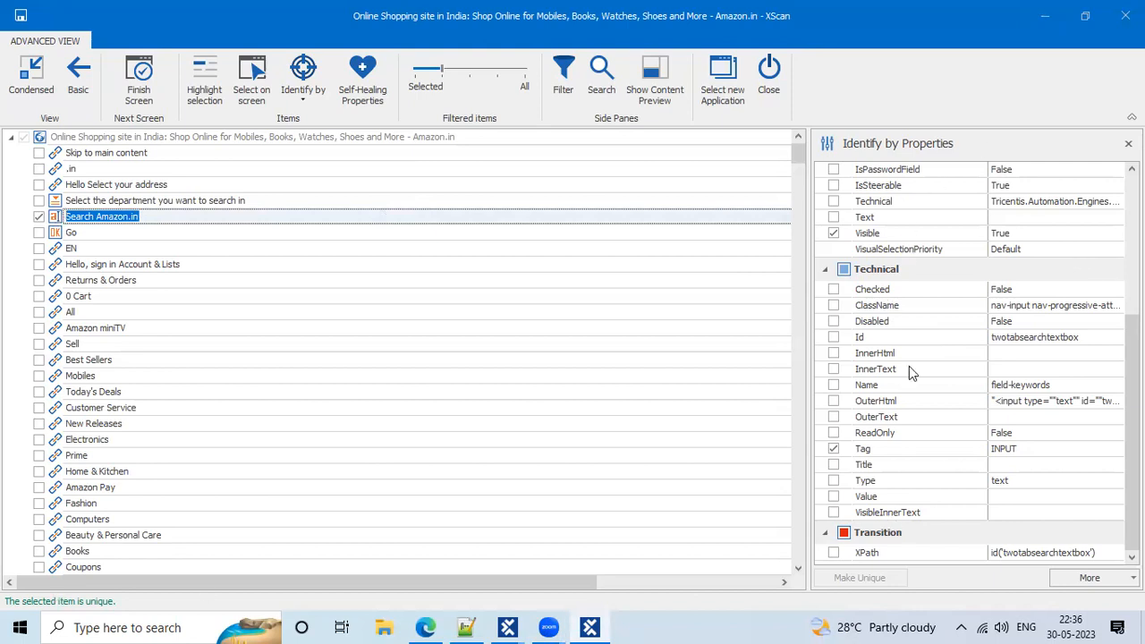
Save the scanned module, close XScan, and return to the Tosca Commander Demo window
click(22, 18)
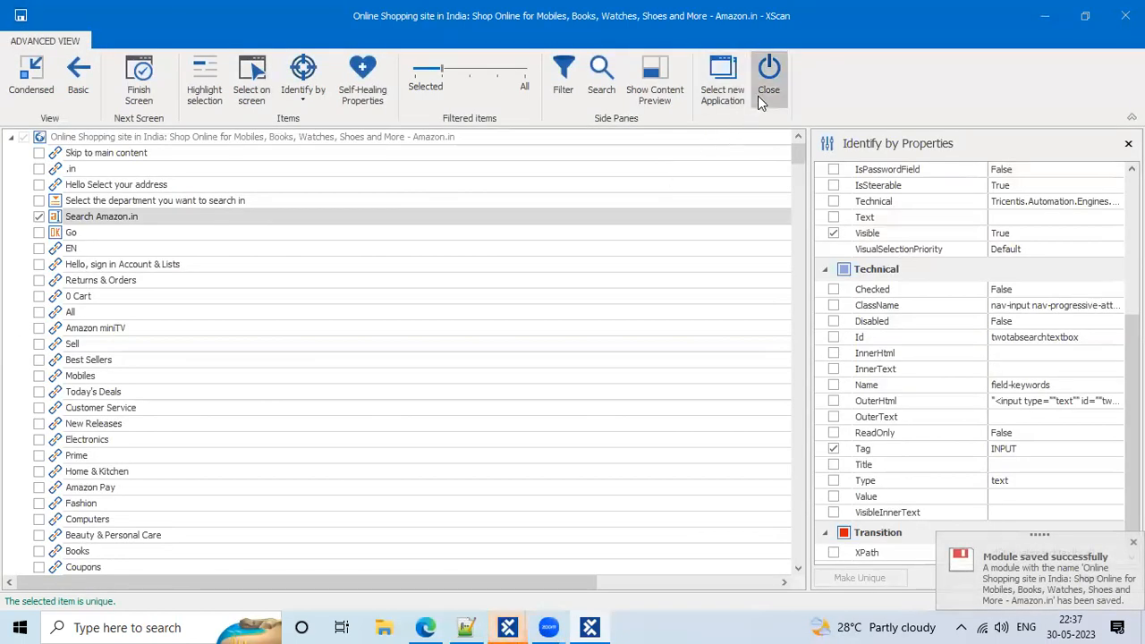
click(758, 95)
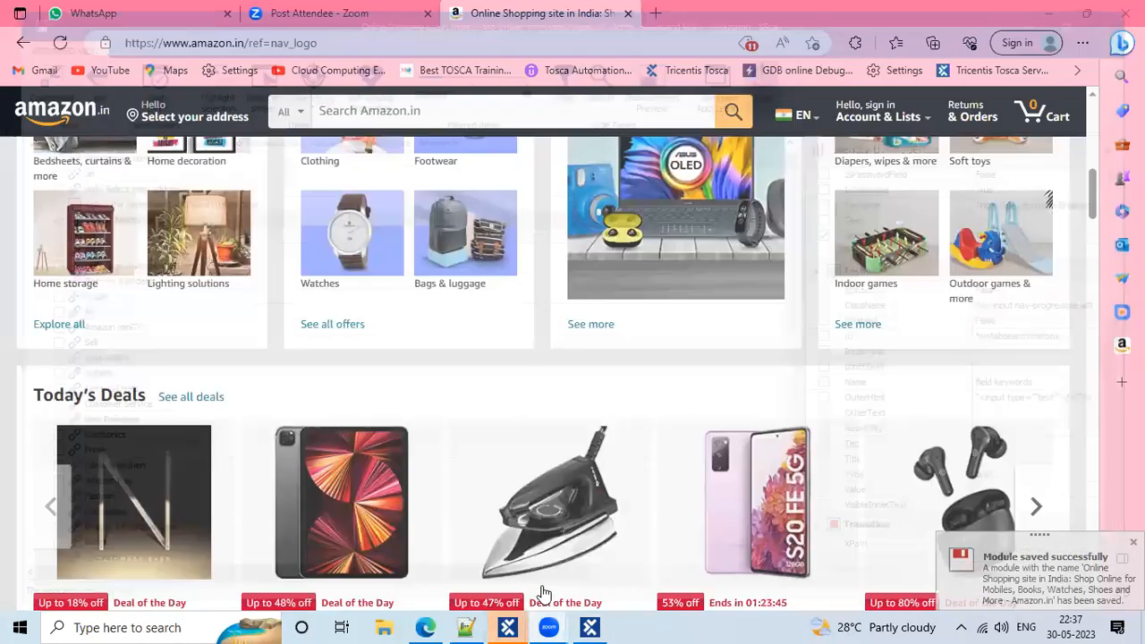
mouse_move(507, 624)
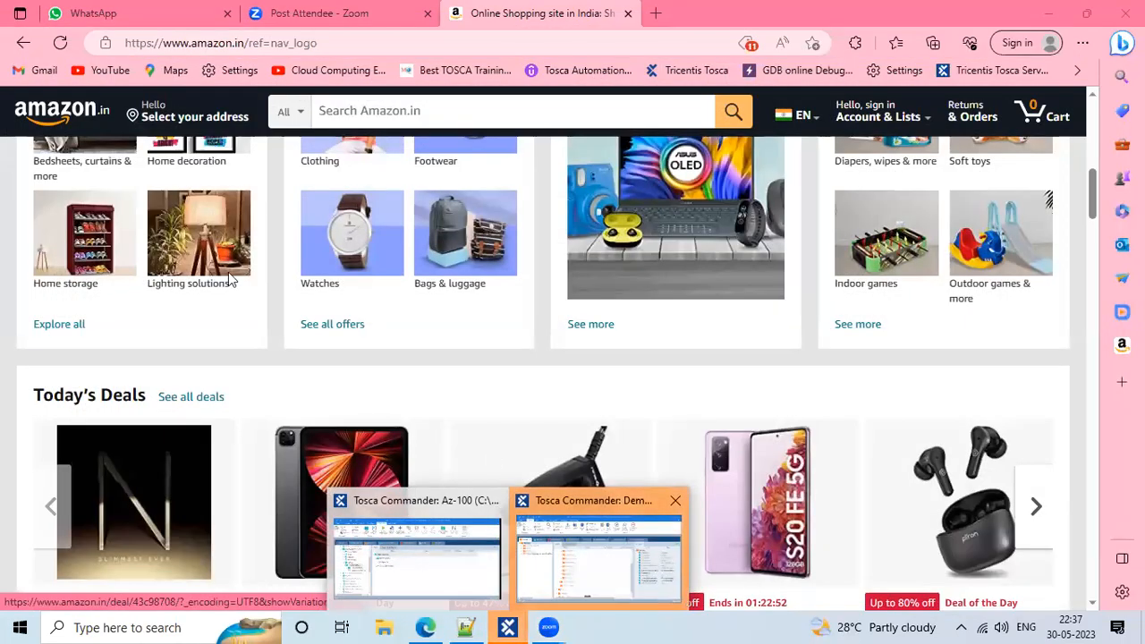
click(599, 554)
Inspect the Online Shopping site module and its Search Amazon.in attribute, then drag it to TestCases
click(110, 268)
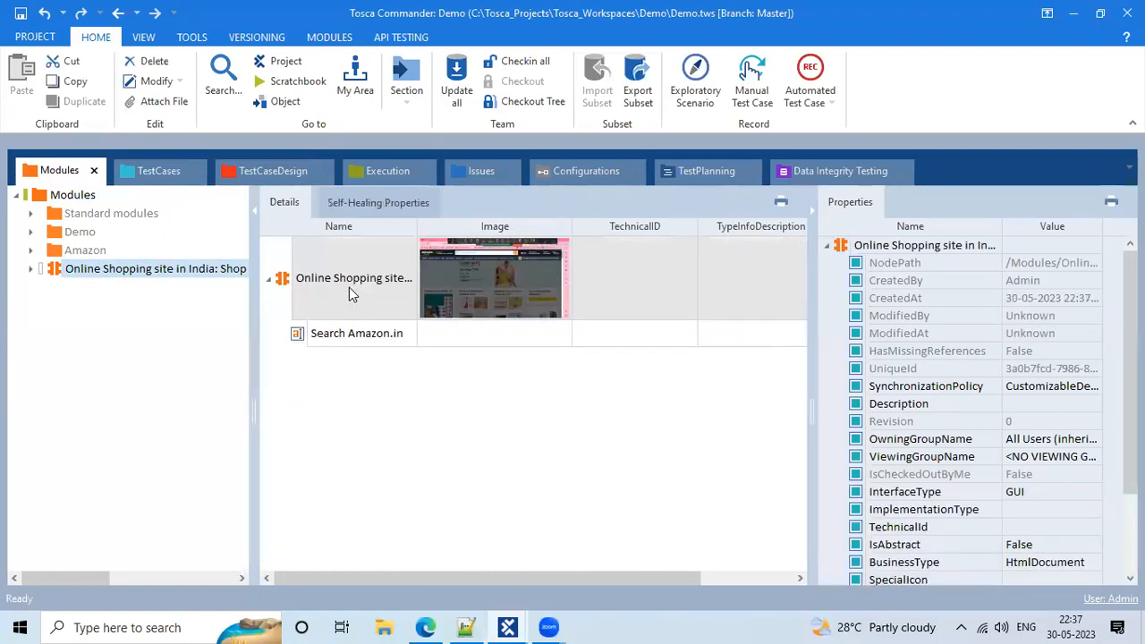
double_click(458, 285)
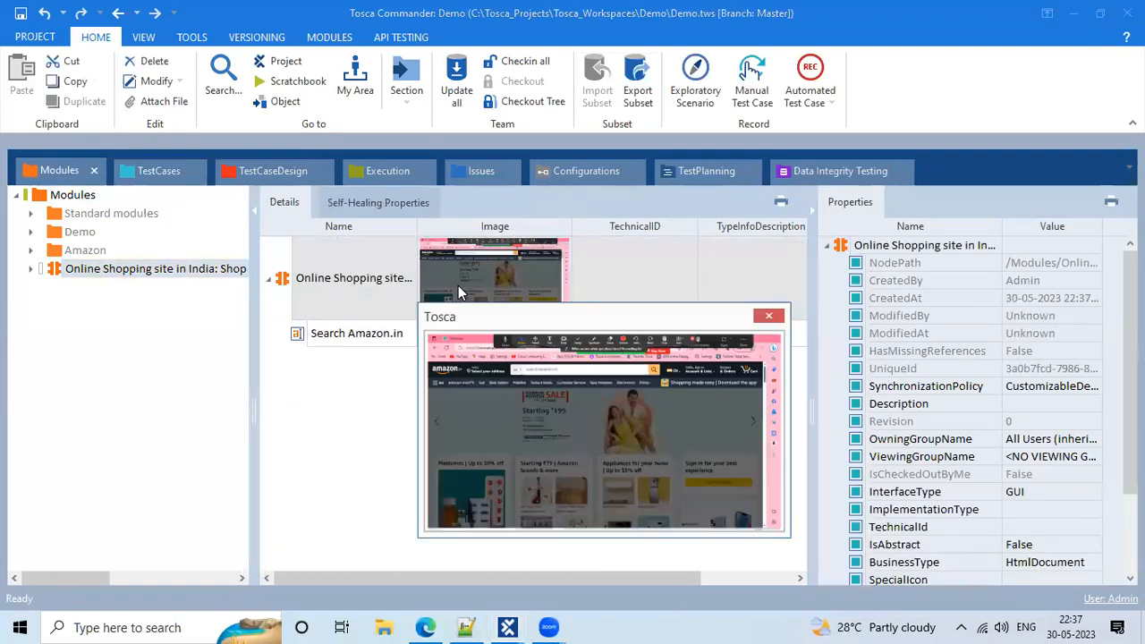
click(768, 316)
click(354, 342)
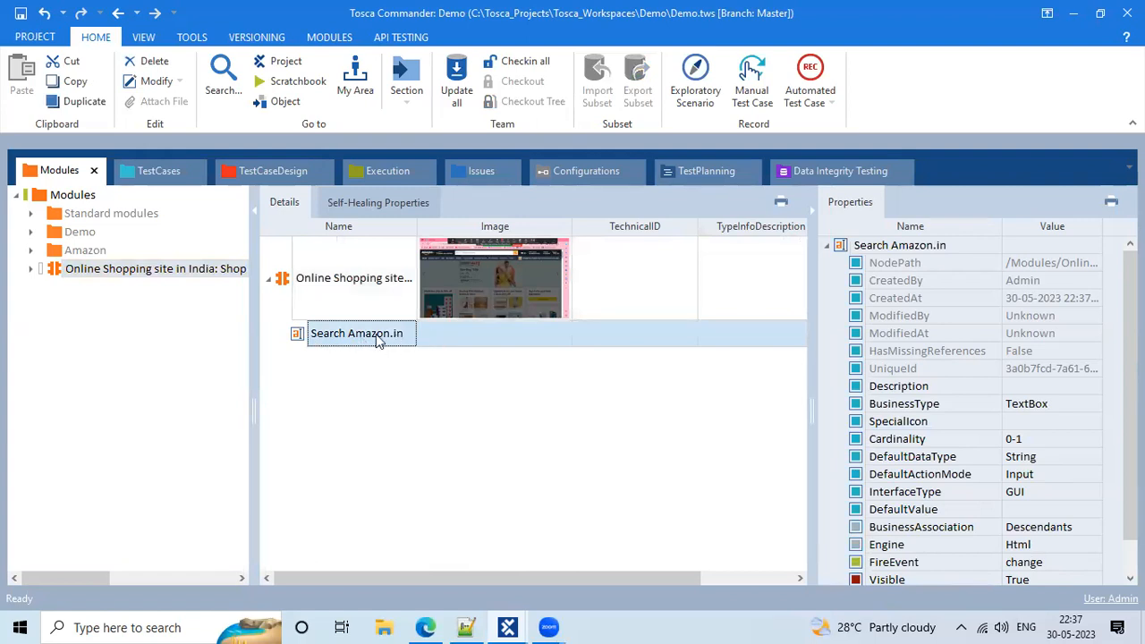
click(364, 333)
click(315, 295)
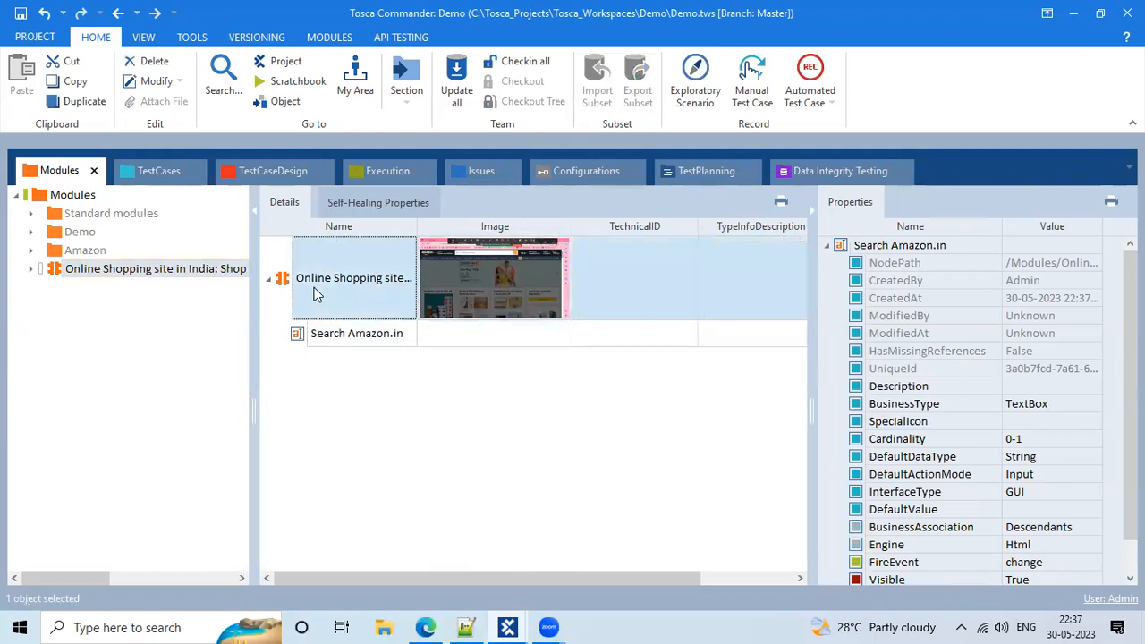
drag(284, 282, 51, 200)
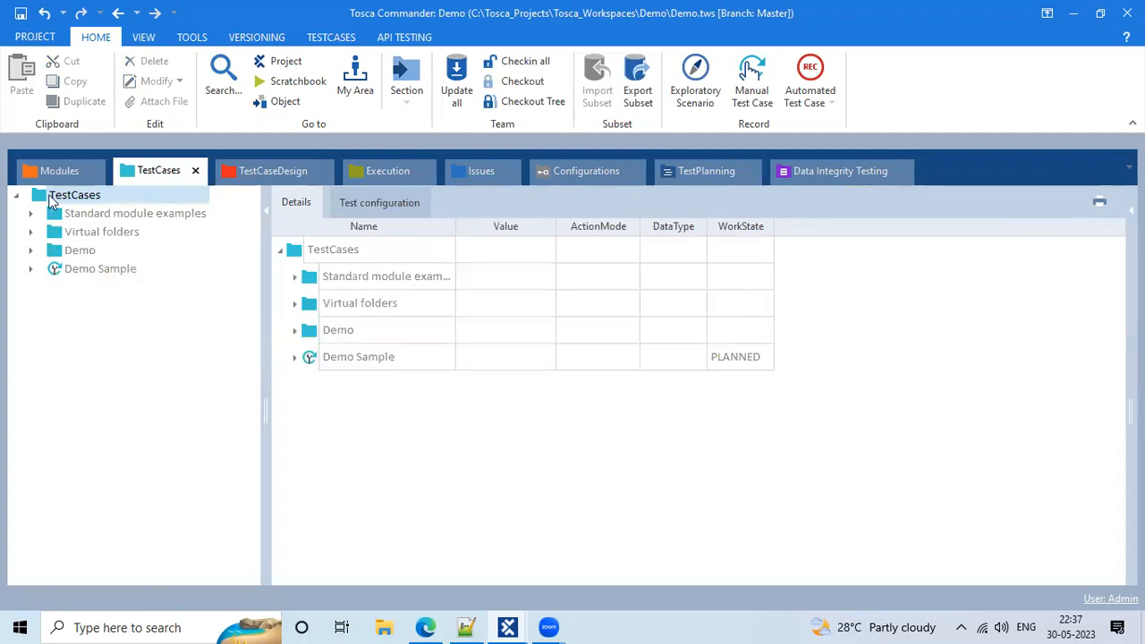
Check out TestCases and drag the Online Shopping site module onto it, creating <New TestCase>
right_click(51, 200)
click(231, 156)
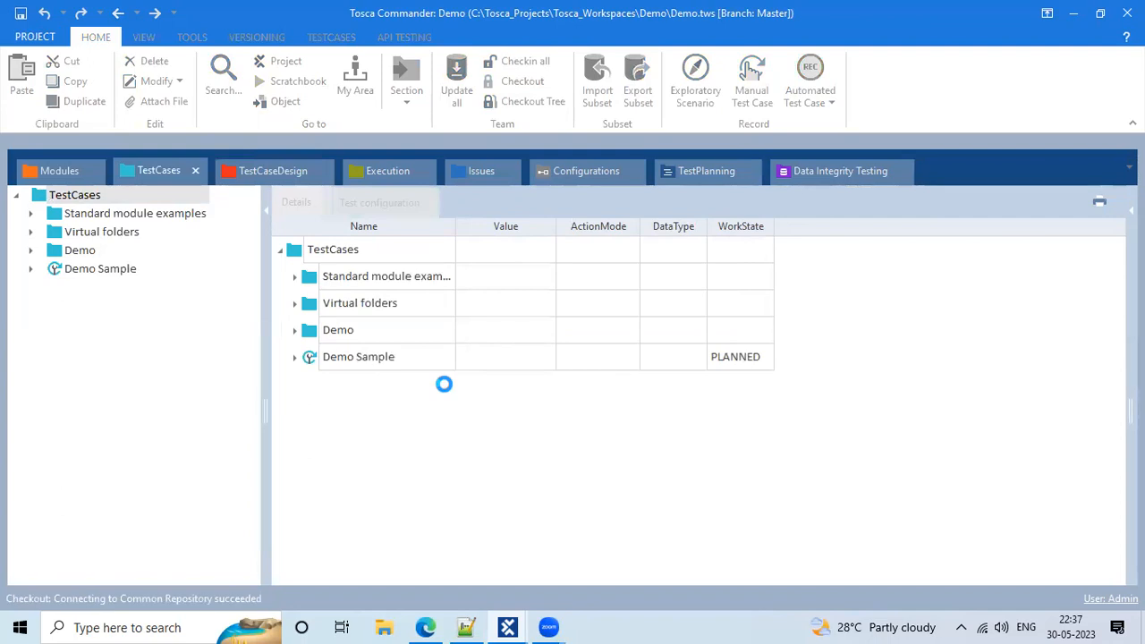
click(59, 178)
click(282, 278)
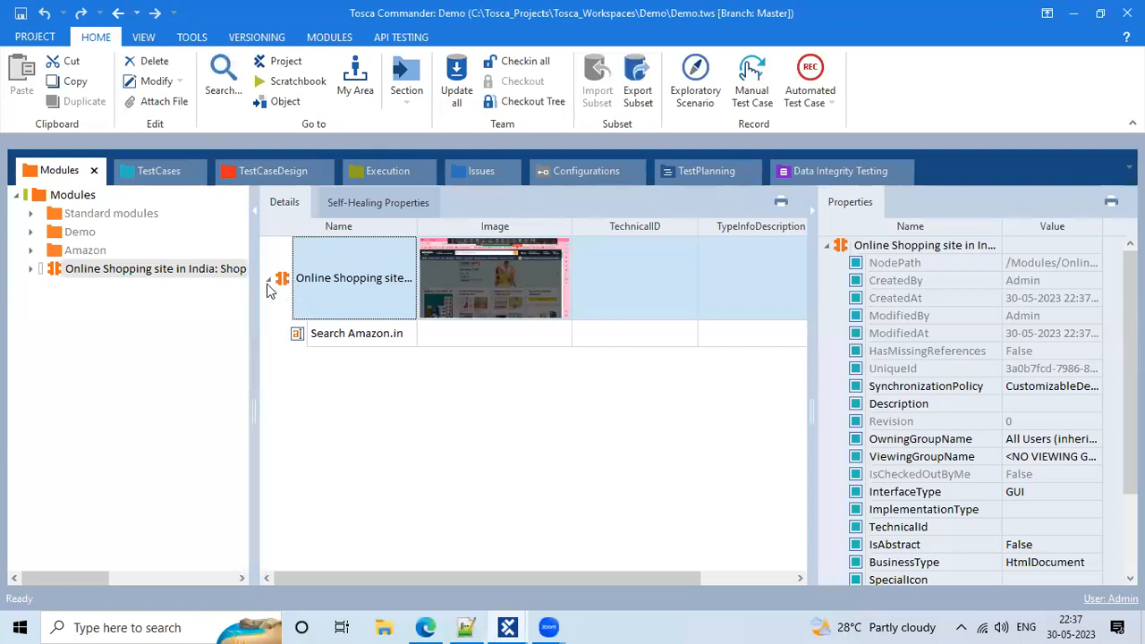
click(267, 281)
drag(282, 279, 39, 199)
Rename the new test case to 'Amazon iphone search functionalaity'
click(131, 291)
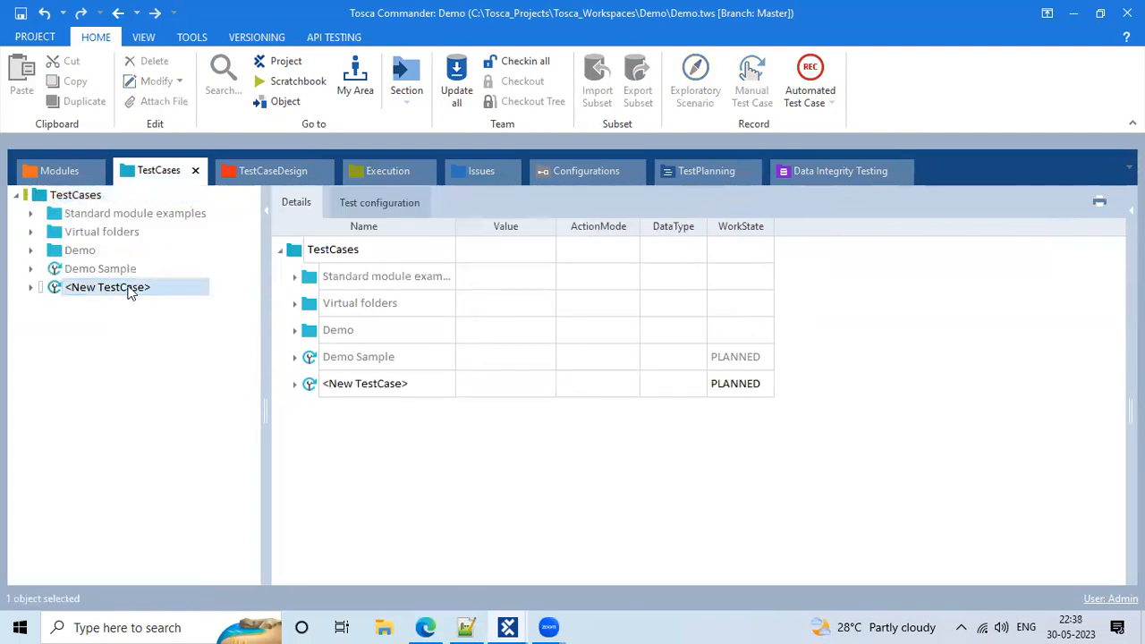
click(414, 243)
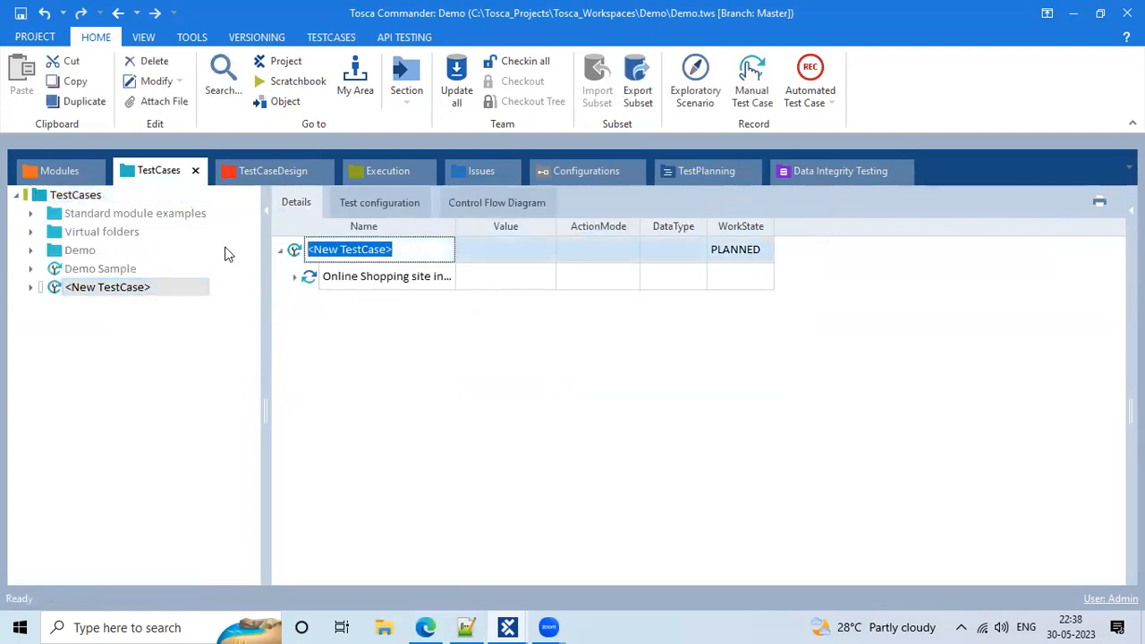
text(Mazon)
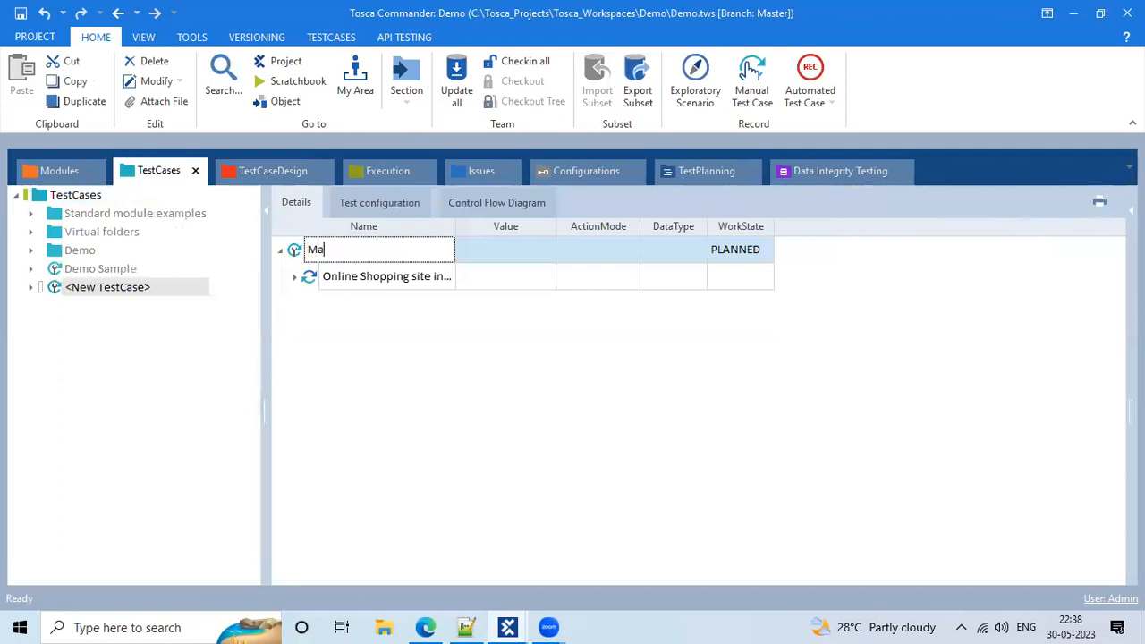
key(BackSpace)
key(BackSpace)
key(BackSpace)
key(BackSpace)
key(BackSpace)
text(Amazon Sarch)
key(BackSpace)
key(BackSpace)
key(BackSpace)
key(BackSpace)
key(BackSpace)
text(iphone search )
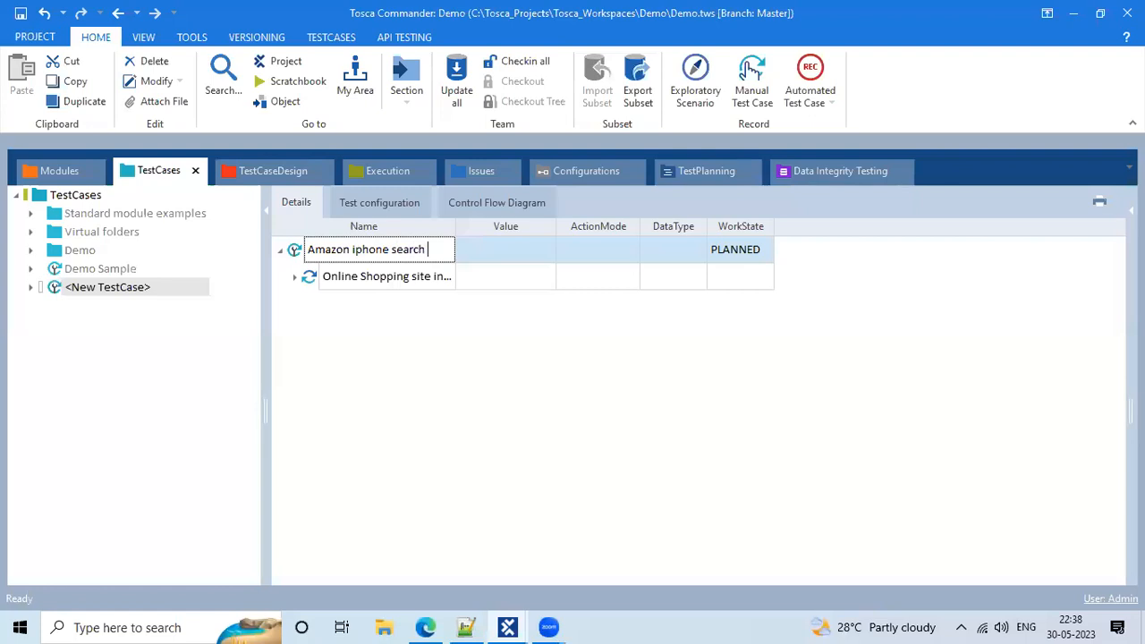
text(functi)
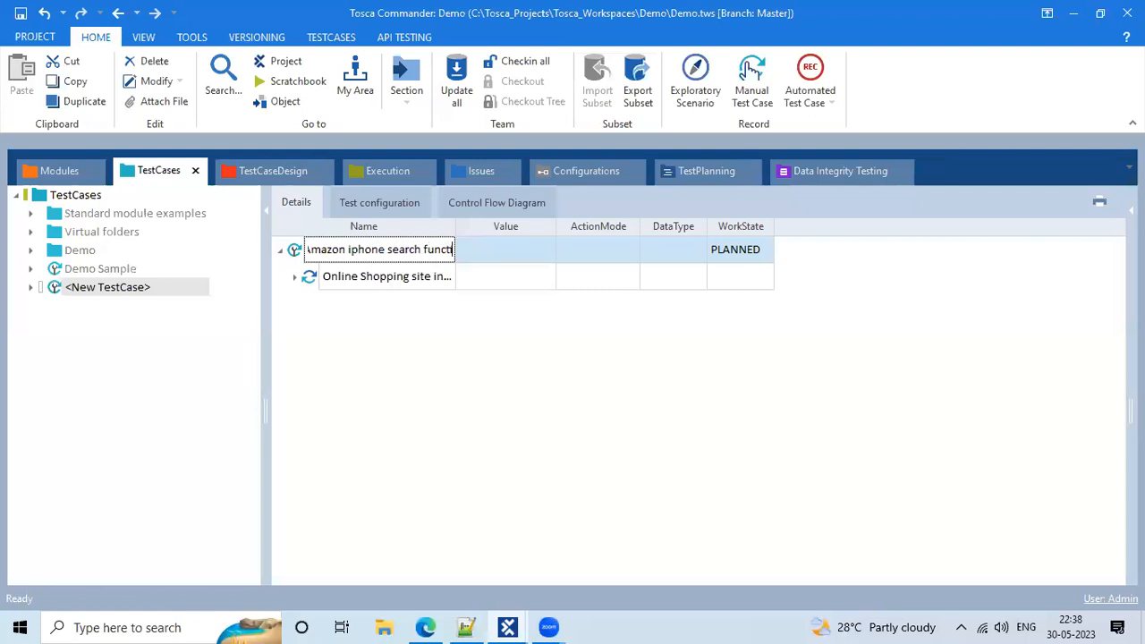
text(onalaity)
key(Return)
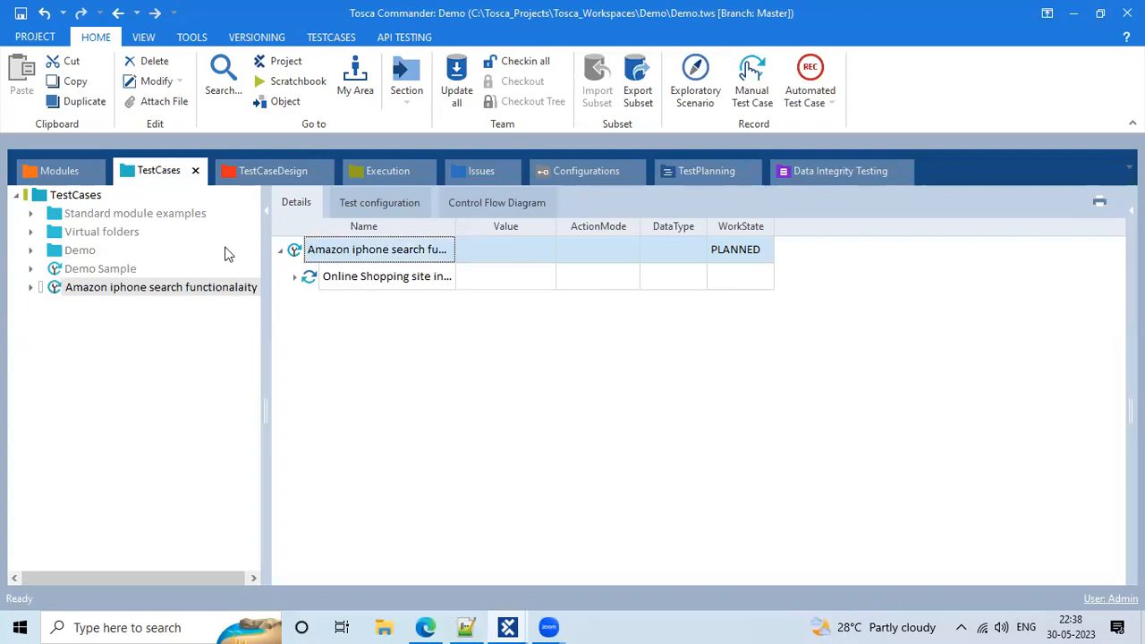
Correct the test case name's spelling to 'Amazon iphone search functionality'
click(295, 279)
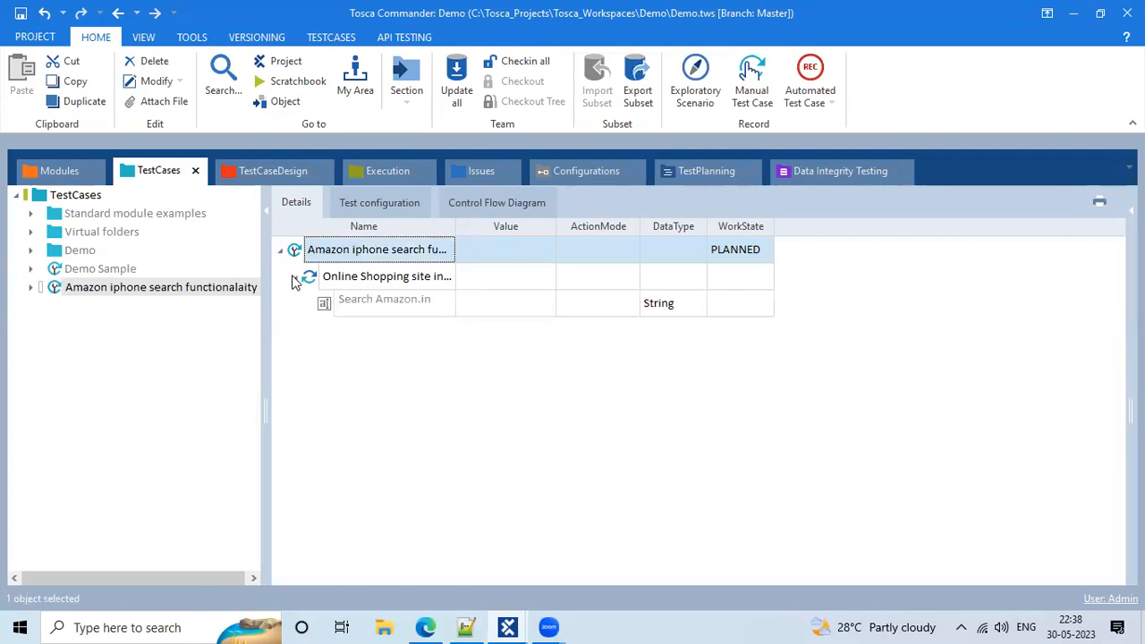
drag(452, 223, 550, 223)
click(508, 248)
double_click(507, 248)
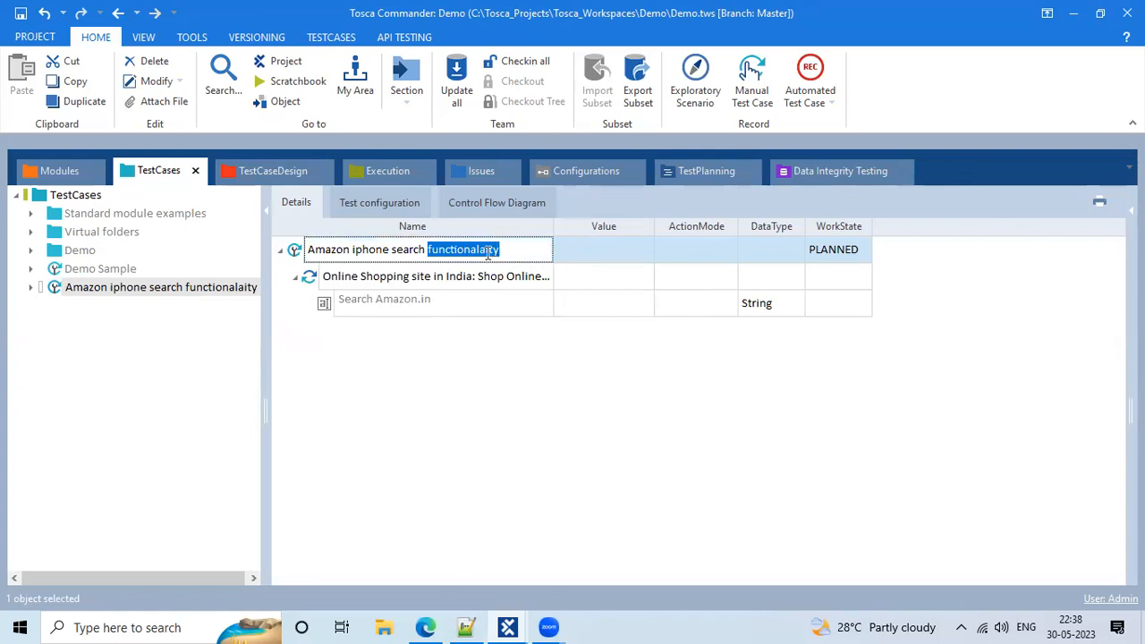
click(488, 250)
key(BackSpace)
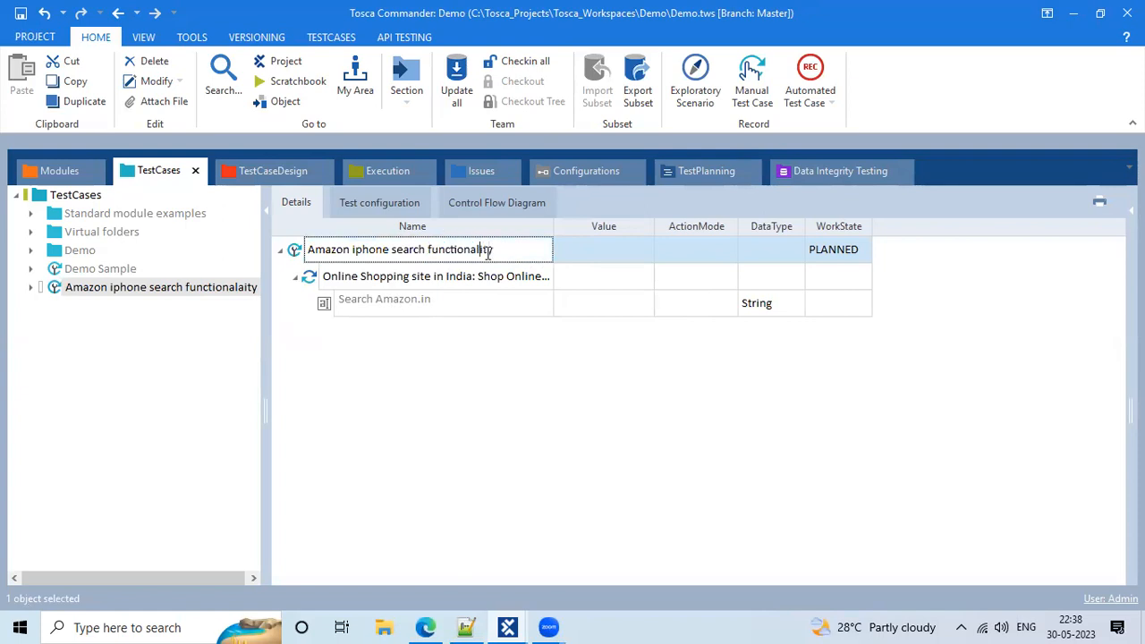
click(570, 305)
drag(552, 225, 517, 225)
click(440, 279)
click(440, 279)
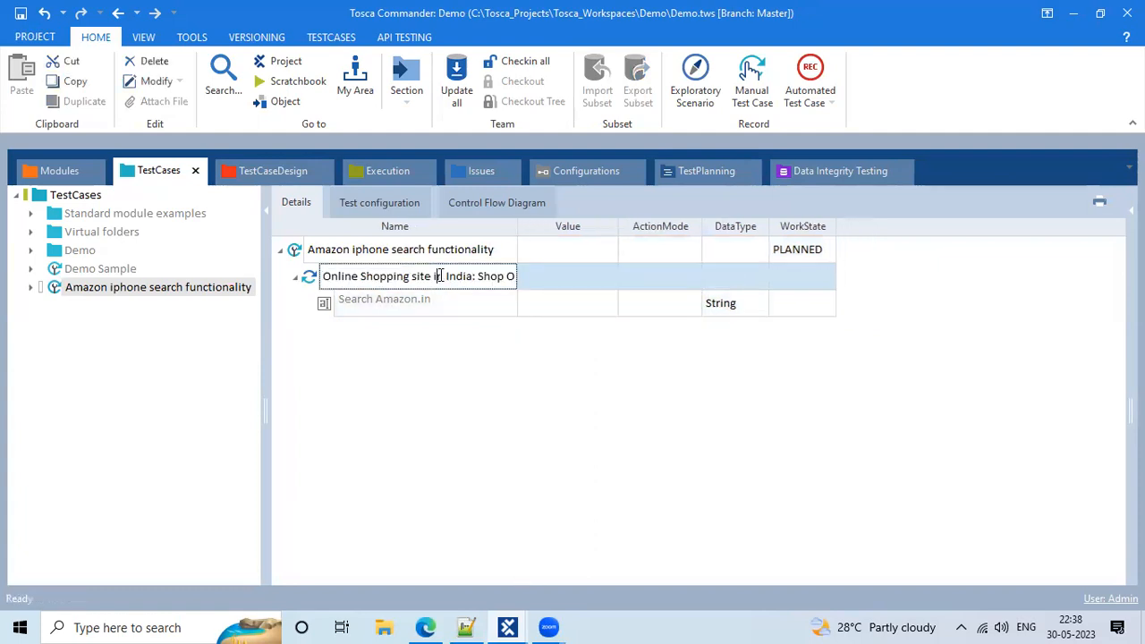
click(662, 381)
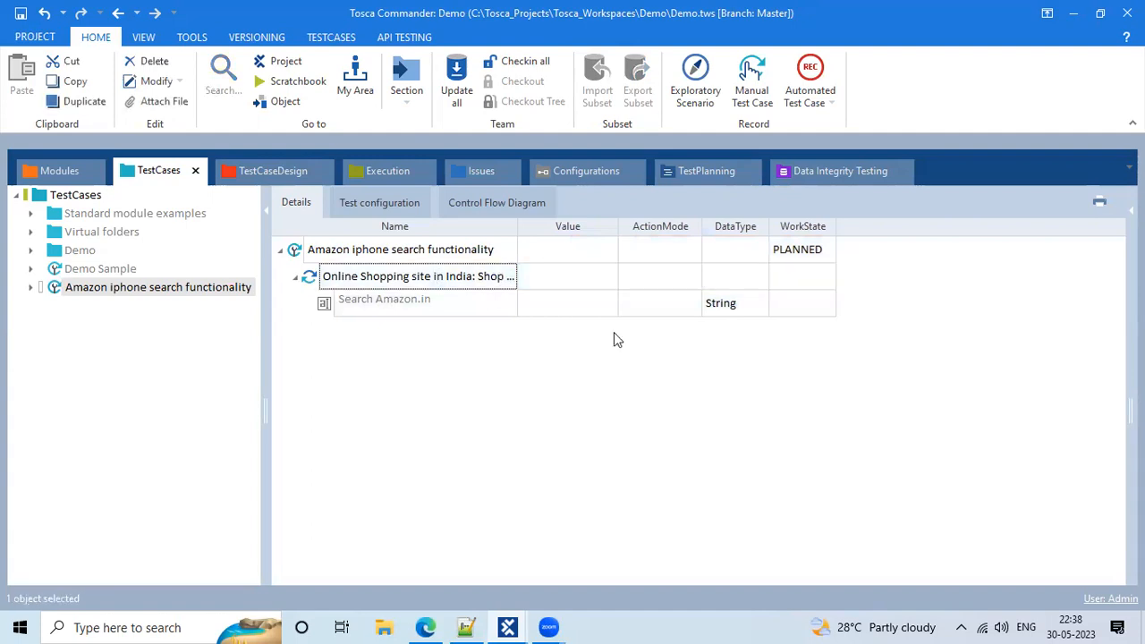
click(489, 248)
click(489, 249)
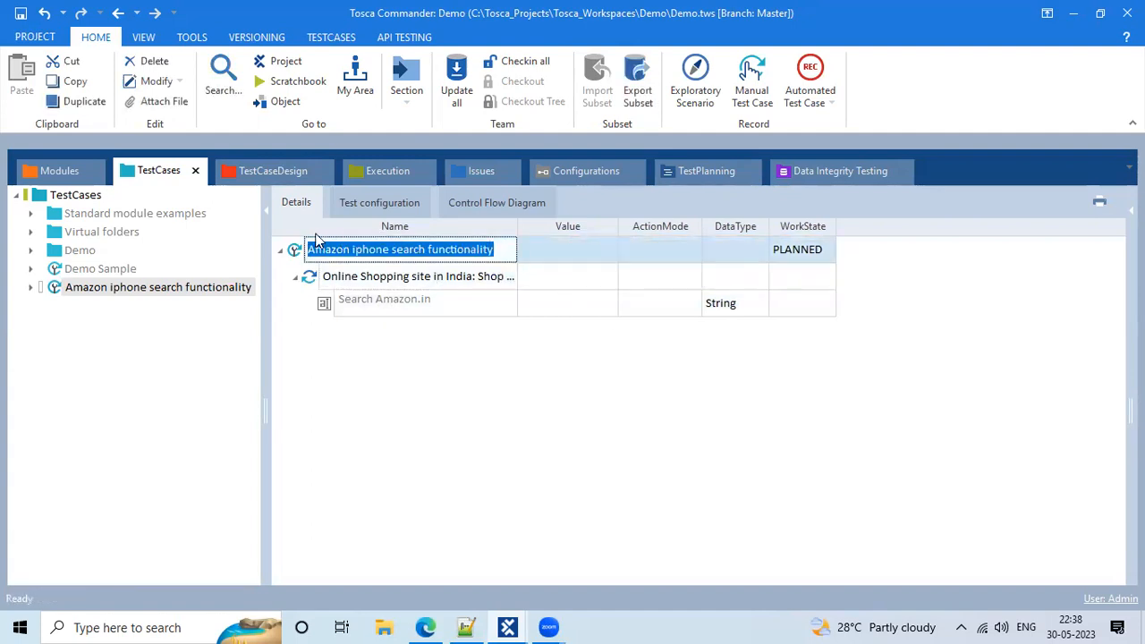
click(369, 251)
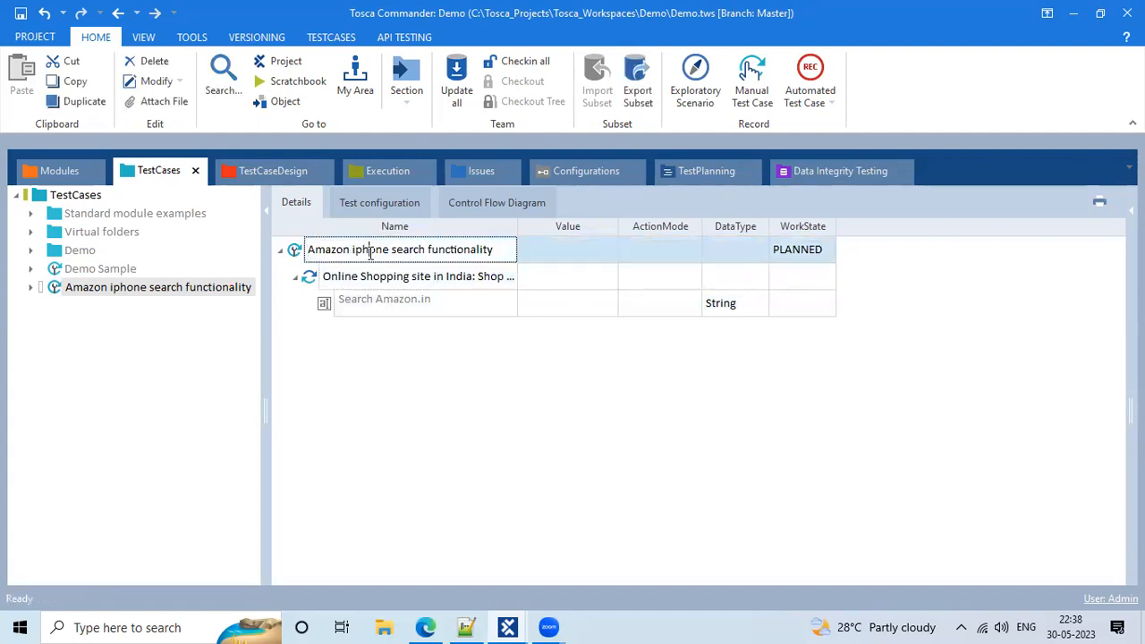
click(466, 282)
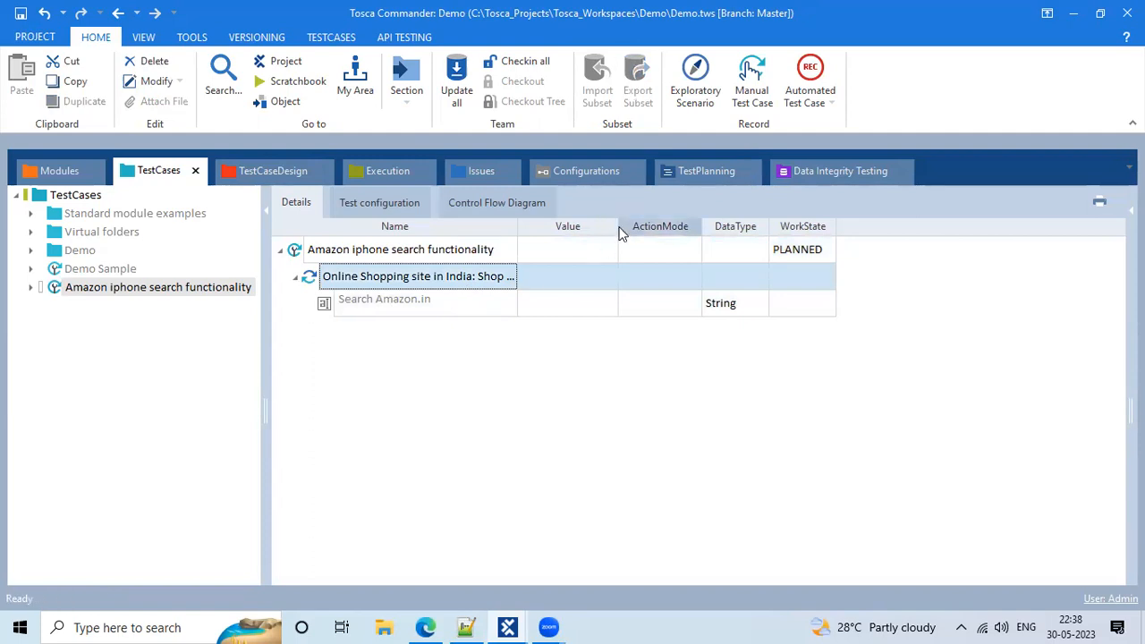
Give the Search Amazon.in step the value iphones so its ActionMode becomes Input
drag(618, 231, 775, 231)
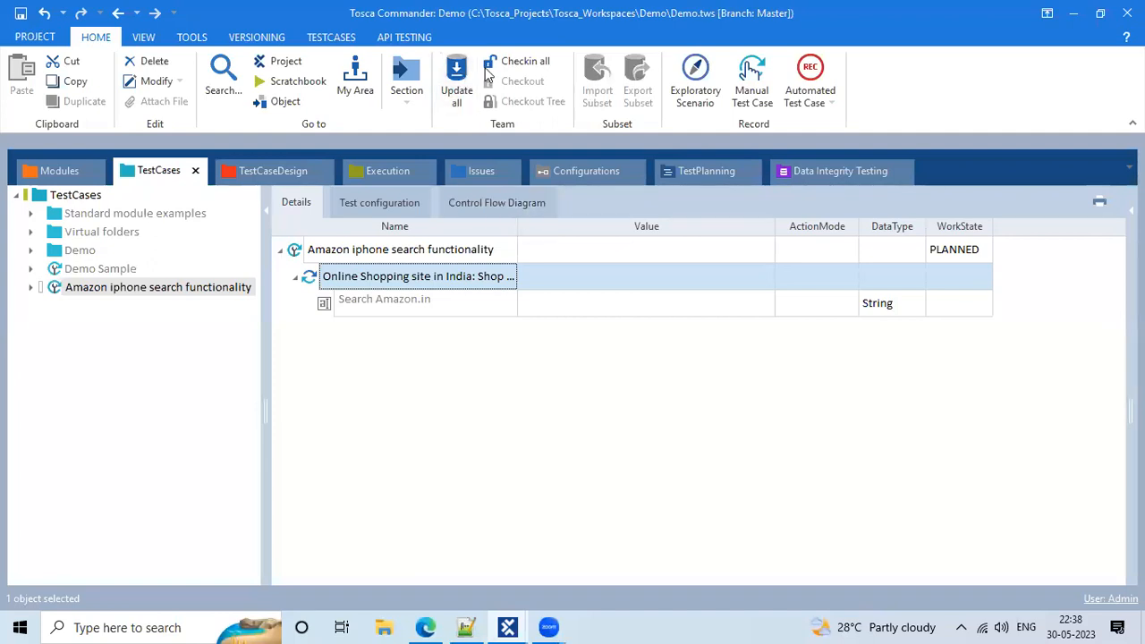
mouse_move(517, 219)
mouse_down()
mouse_move(769, 289)
mouse_move(775, 315)
mouse_up()
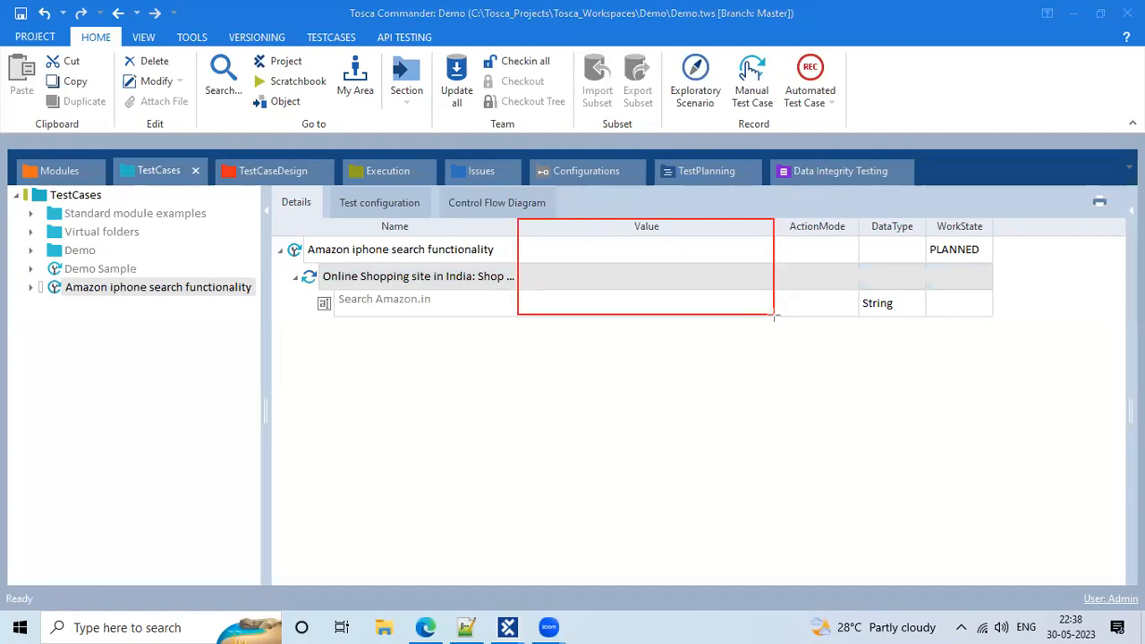
mouse_move(855, 218)
mouse_down()
mouse_move(926, 222)
mouse_move(929, 317)
mouse_up()
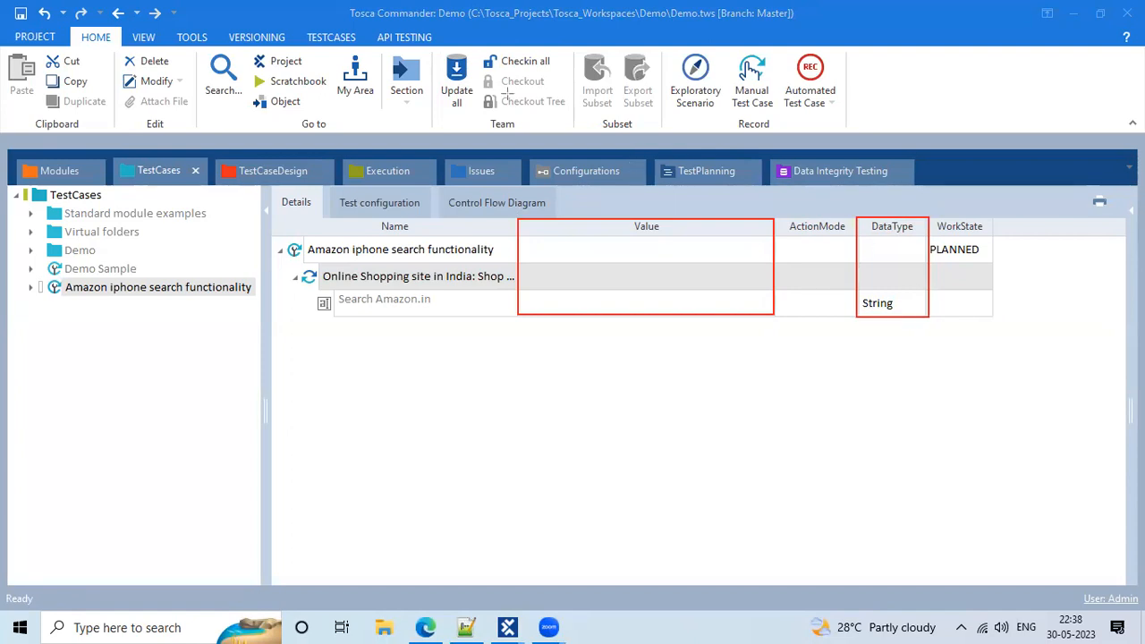
click(586, 297)
click(586, 297)
text(iphones)
click(681, 409)
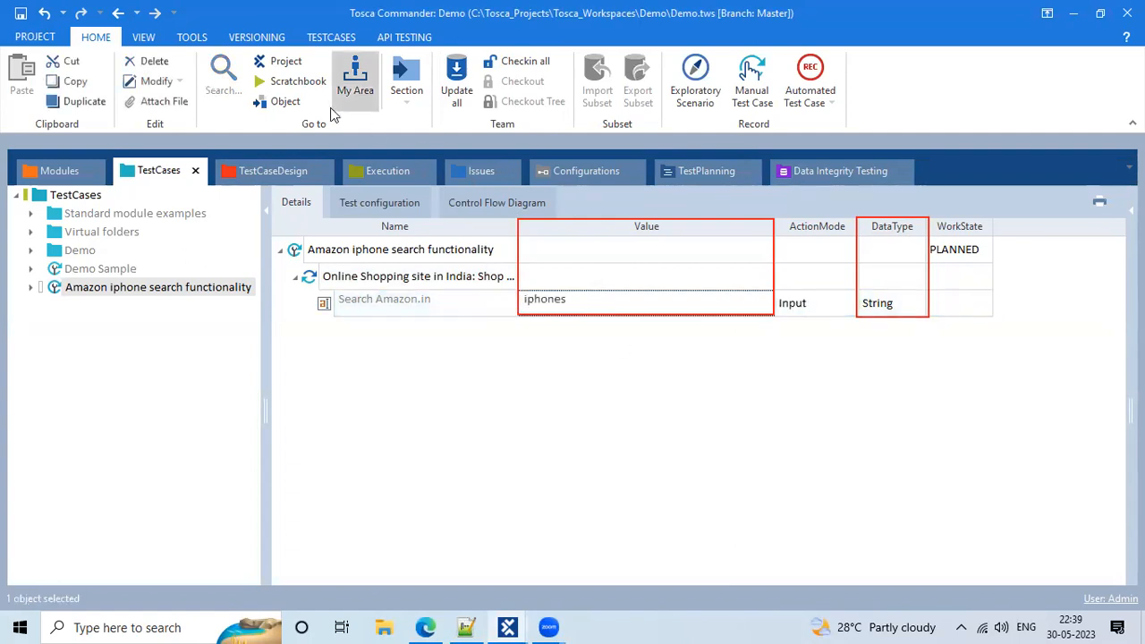
click(756, 76)
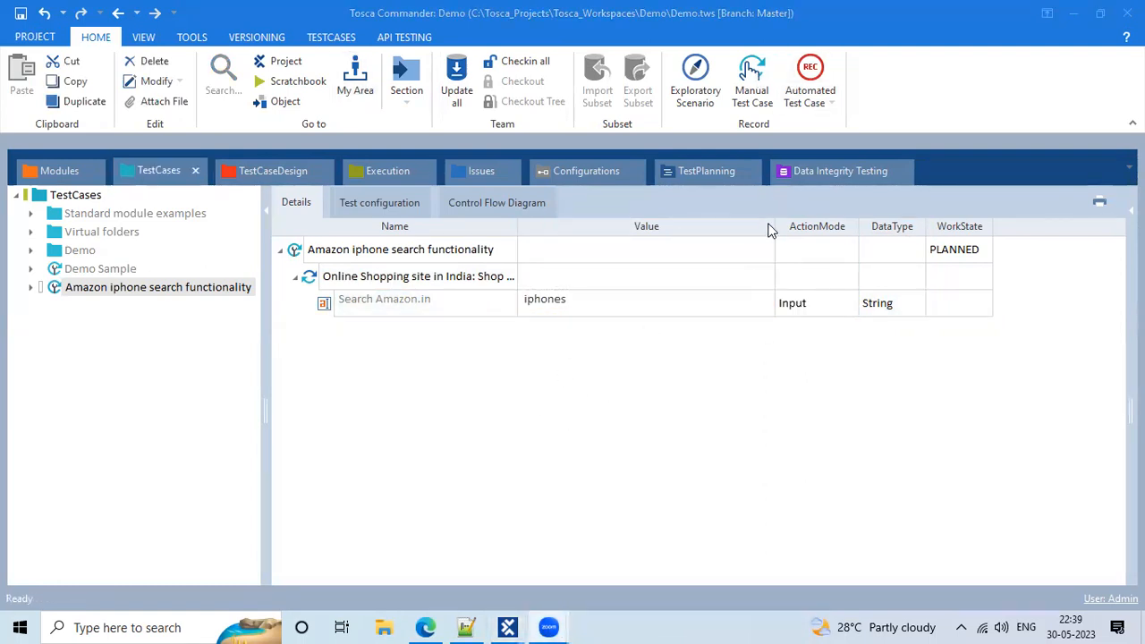
drag(771, 224, 688, 224)
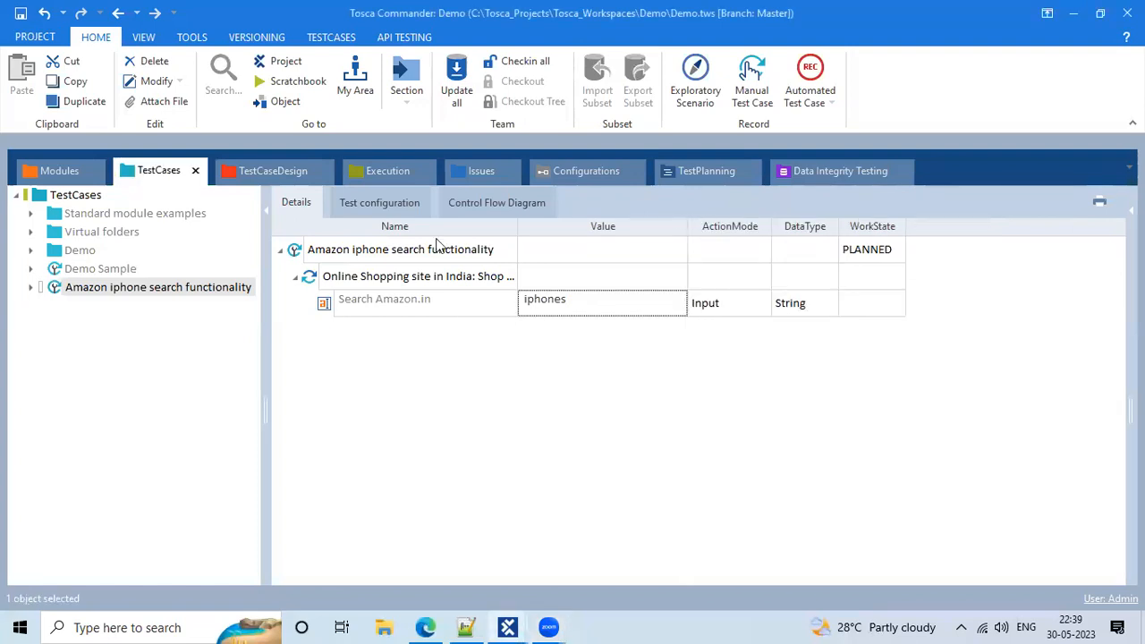
click(323, 255)
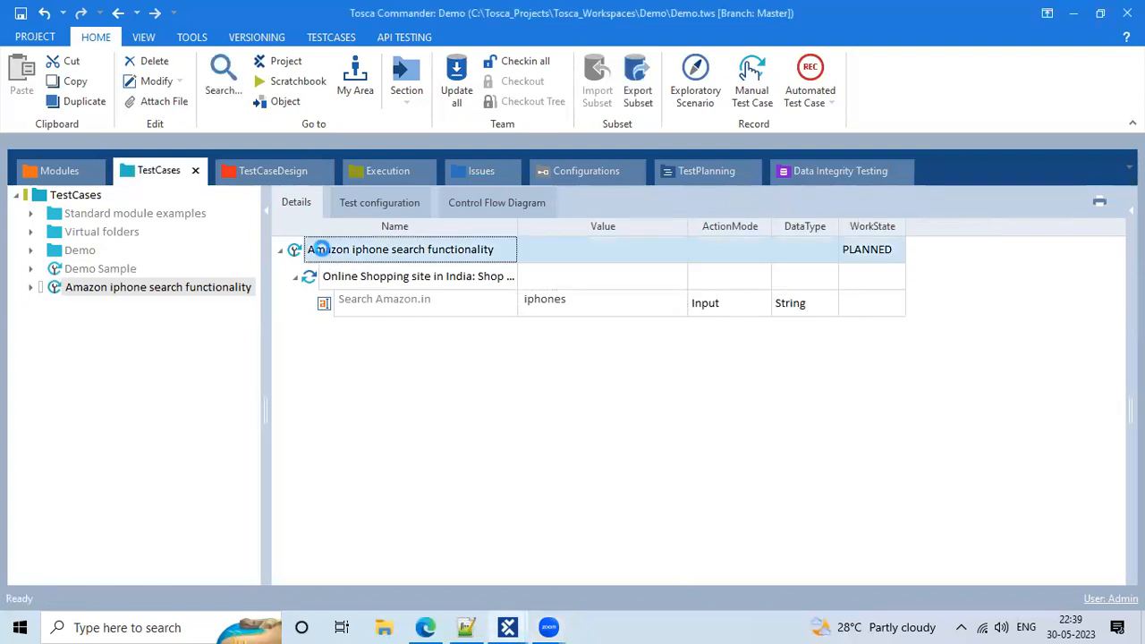
Run the test case in ScratchBook so it enters iphones into Amazon, then close the results
right_click(324, 255)
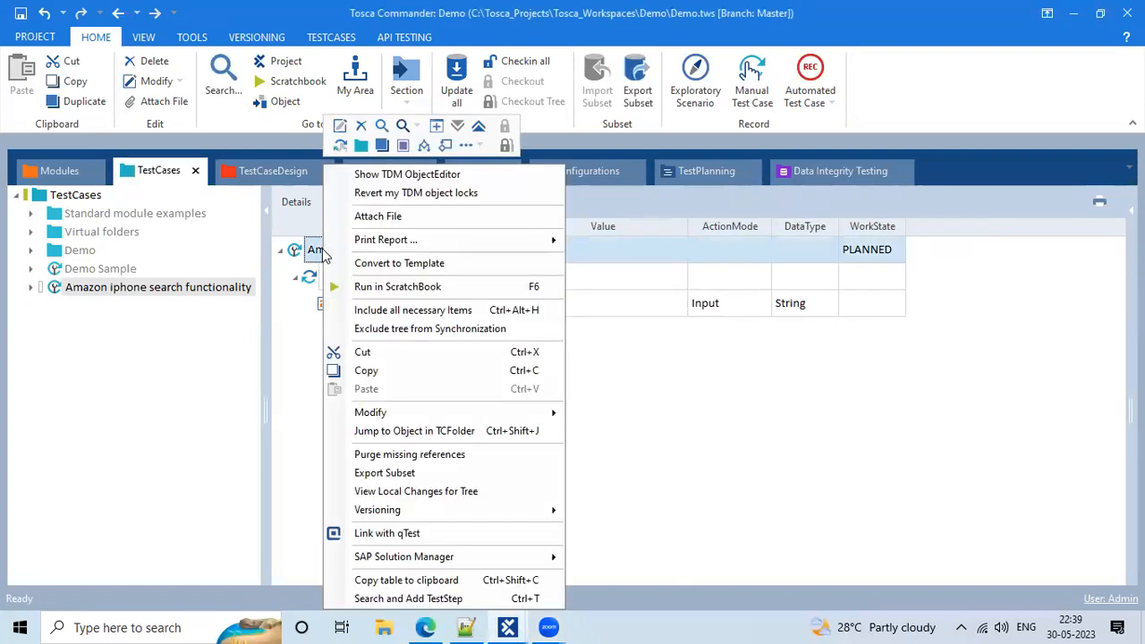
click(382, 286)
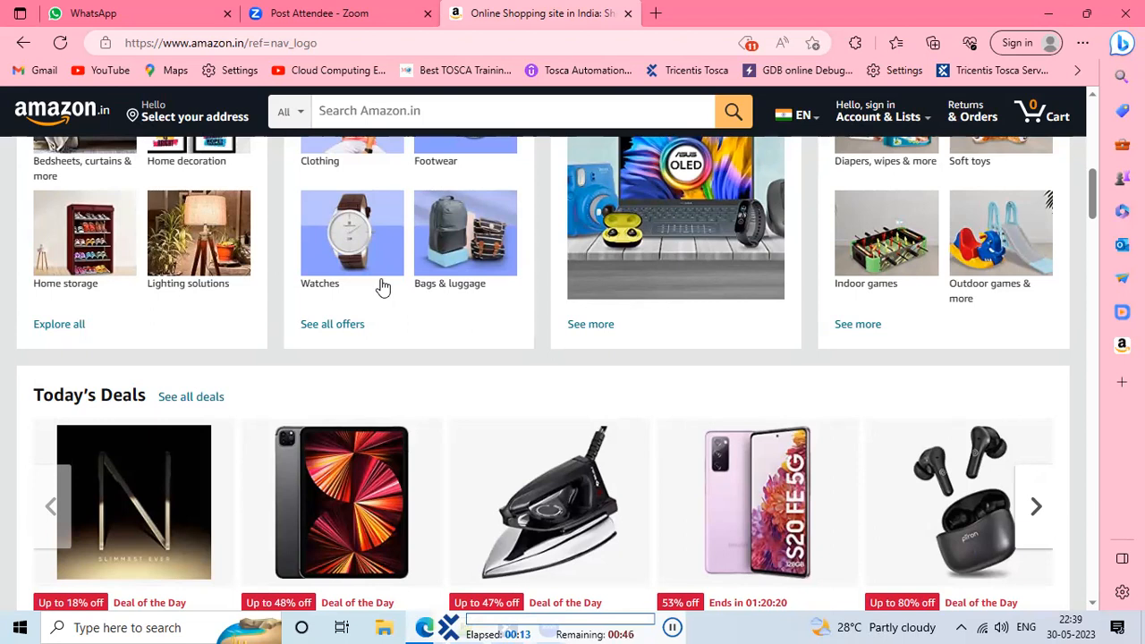
scroll(382, 286, up, 3)
text(iphones)
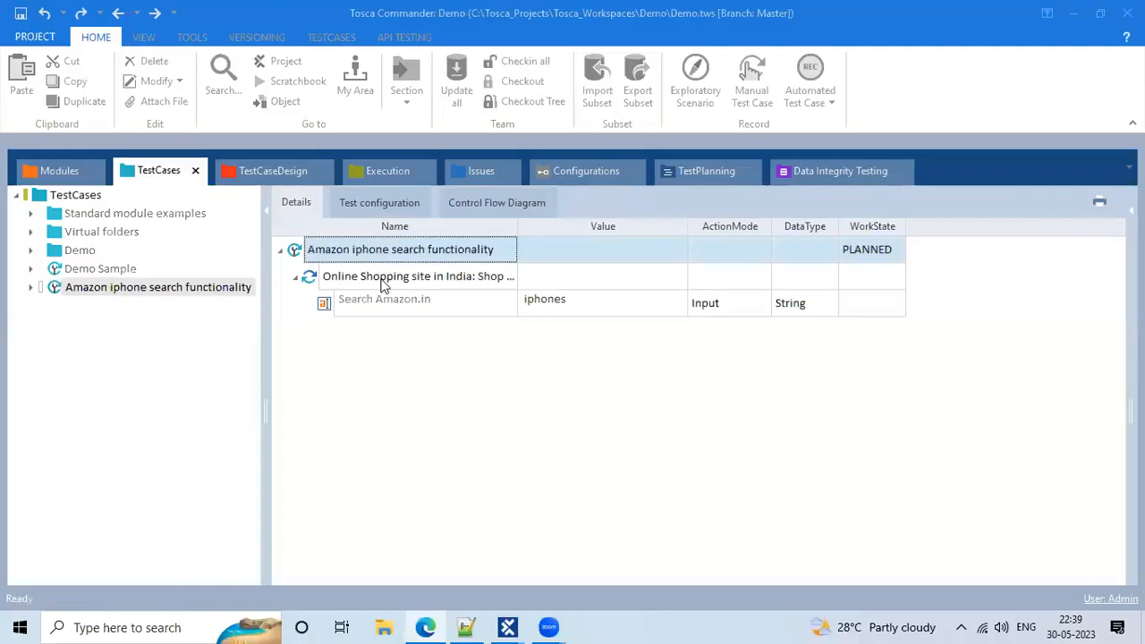
drag(146, 30, 240, 86)
click(539, 86)
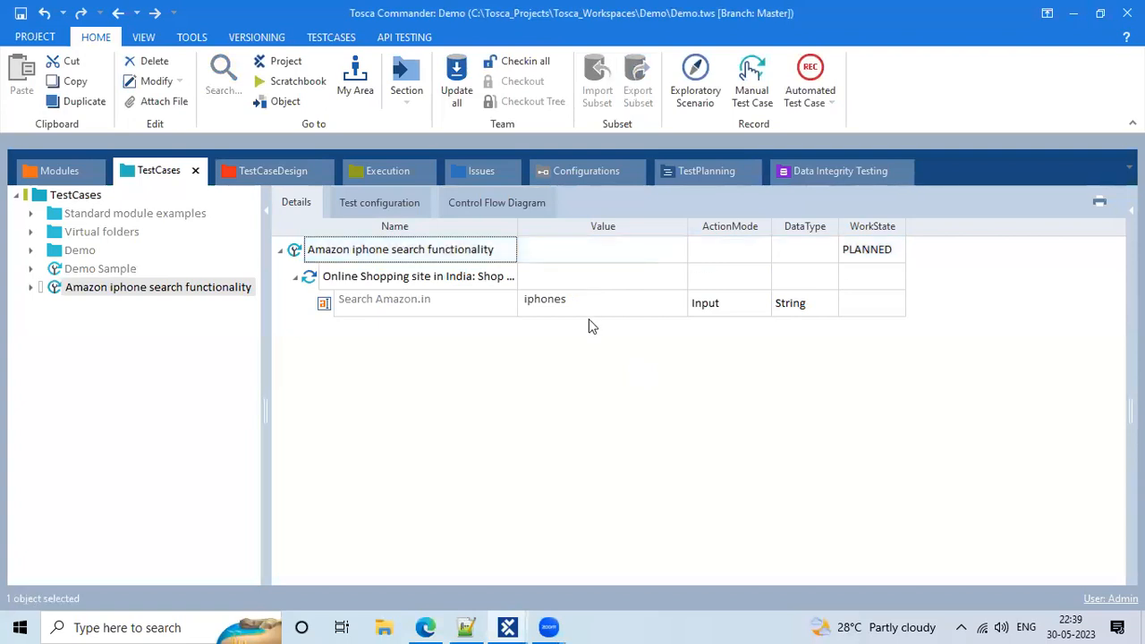
Review the ScratchBook run and Search Amazon.in log info, then close the results window
click(297, 80)
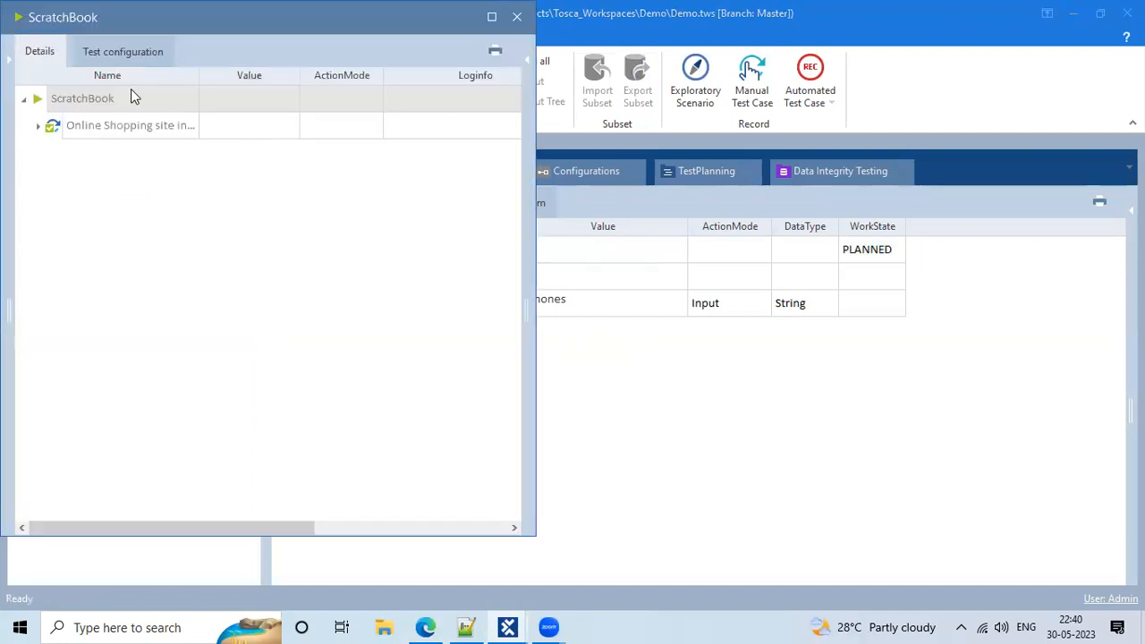
click(36, 127)
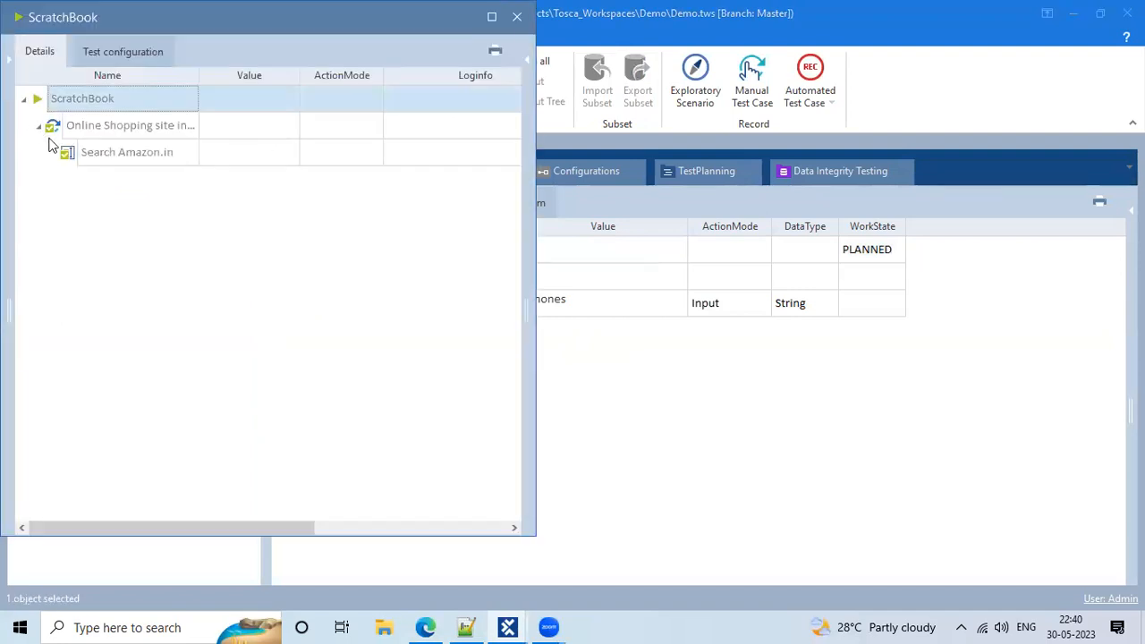
click(89, 164)
drag(136, 15, 489, 89)
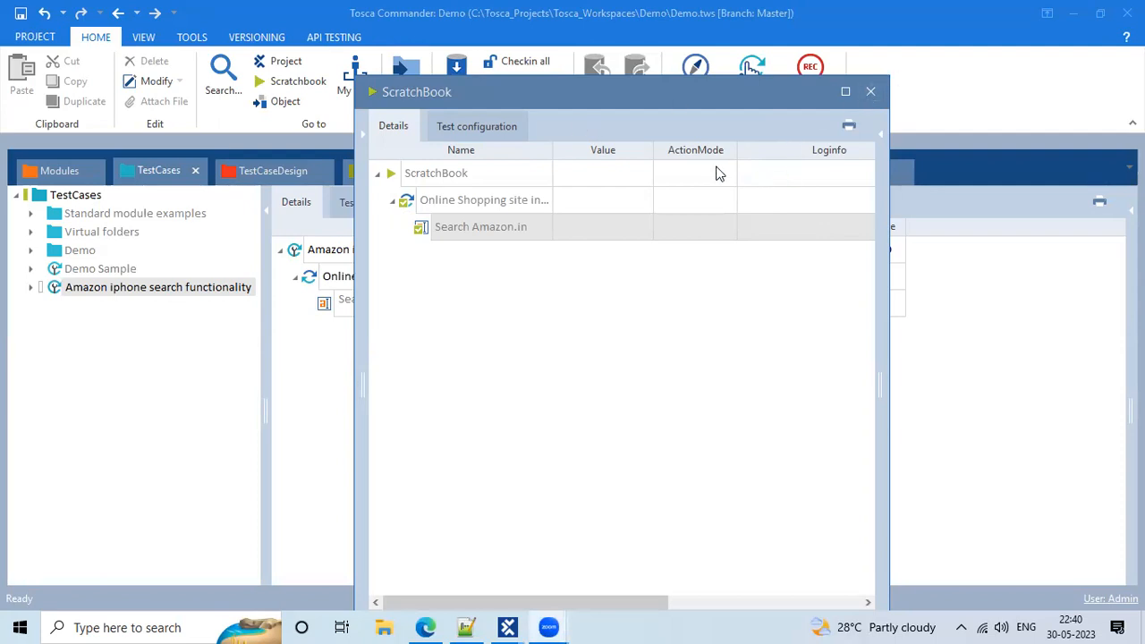
click(708, 224)
click(802, 222)
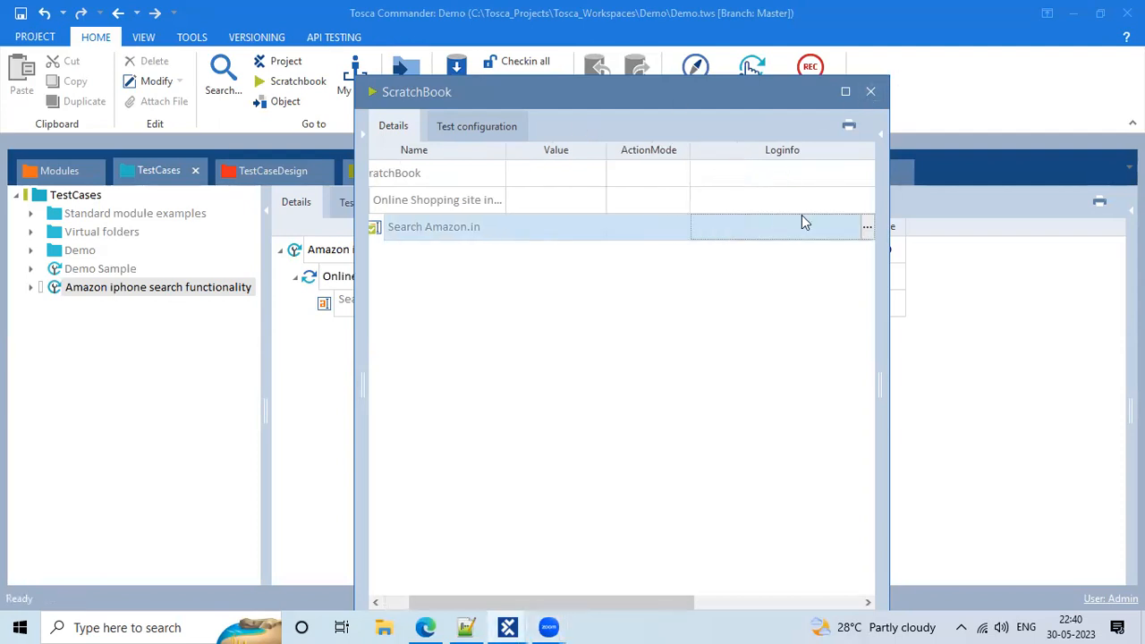
click(863, 227)
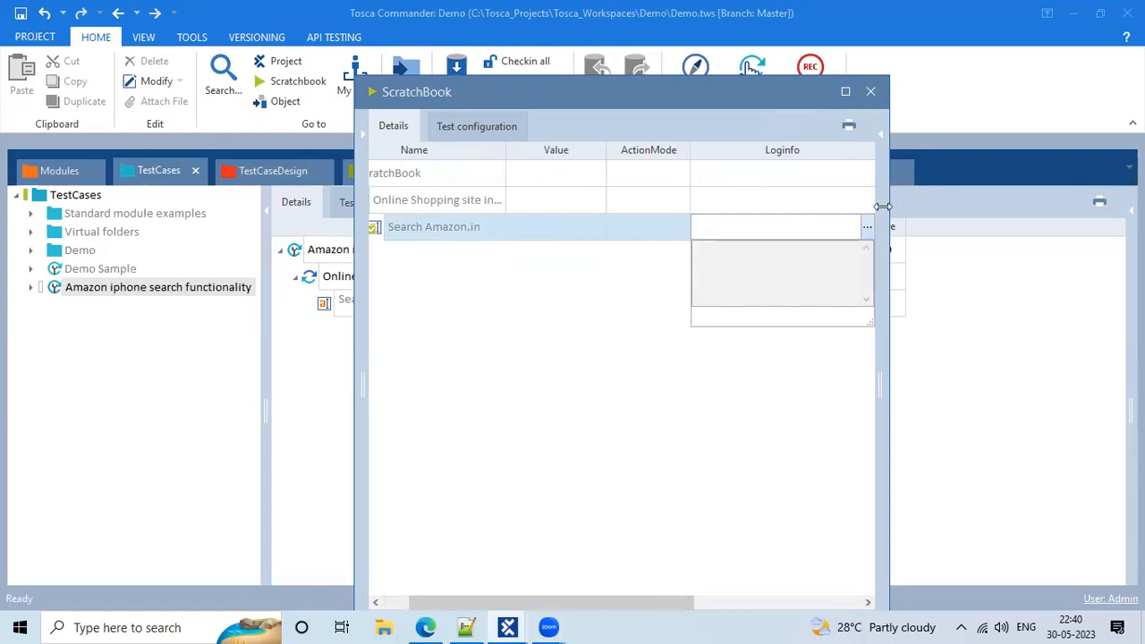
click(873, 93)
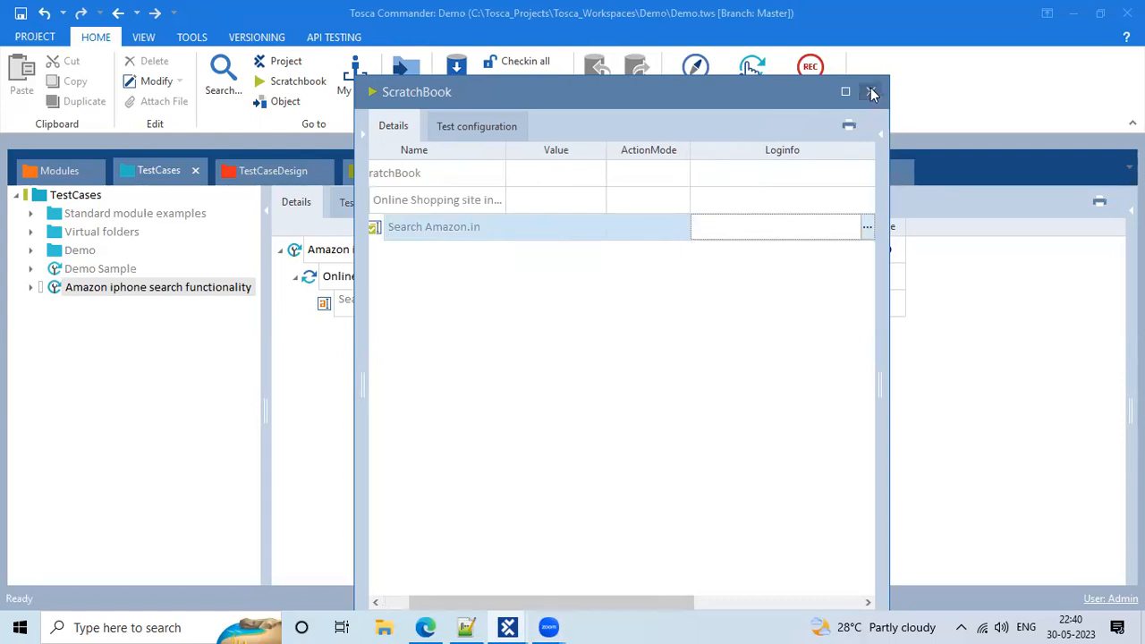
click(873, 93)
Browse <New ExecutionList> under ExecutionLists, then reselect the Amazon iphone search functionality test case
click(380, 168)
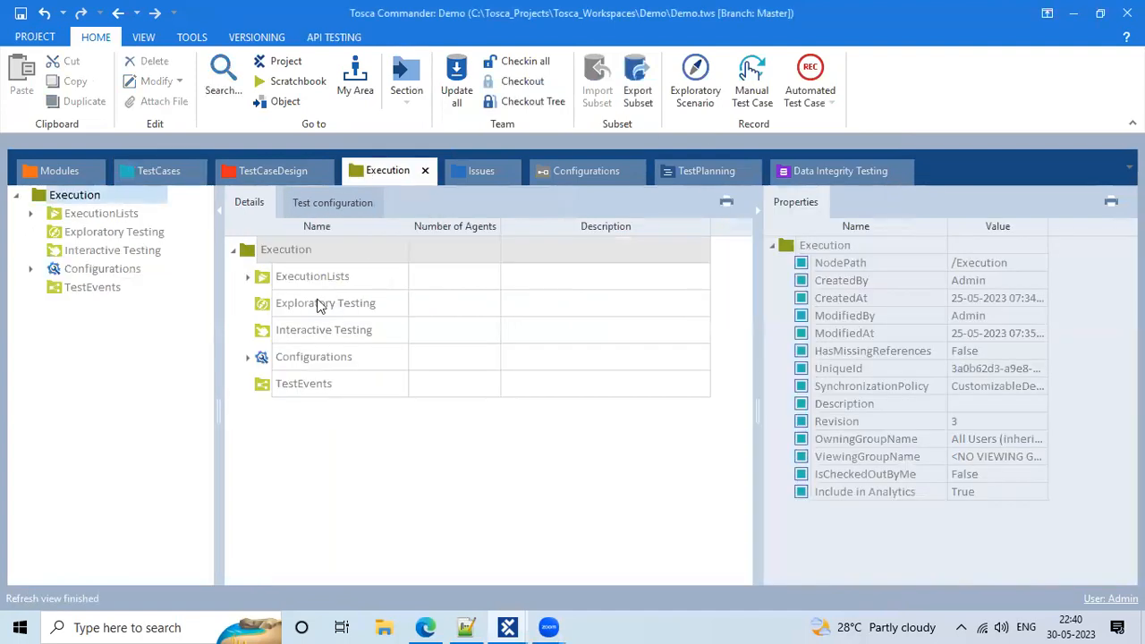
click(31, 213)
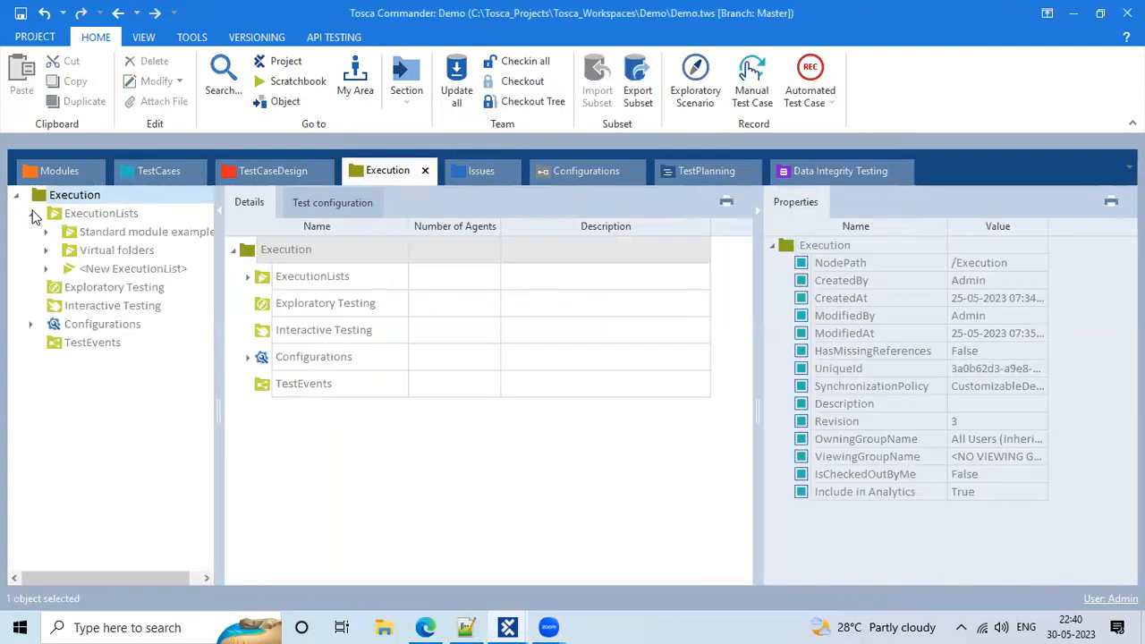
click(105, 271)
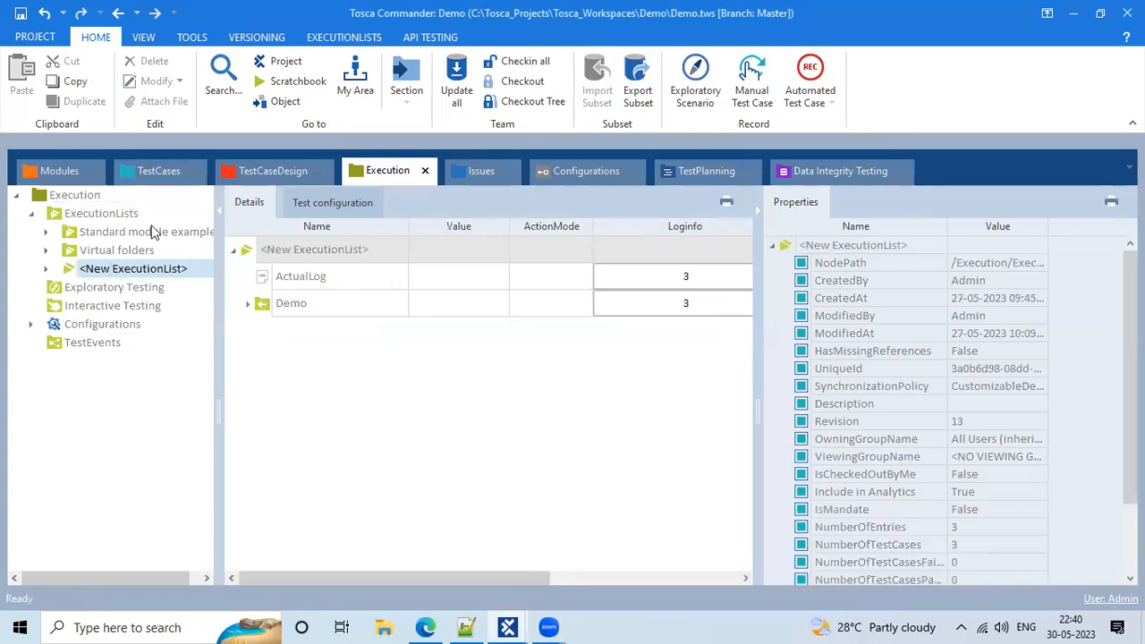
click(155, 170)
click(386, 378)
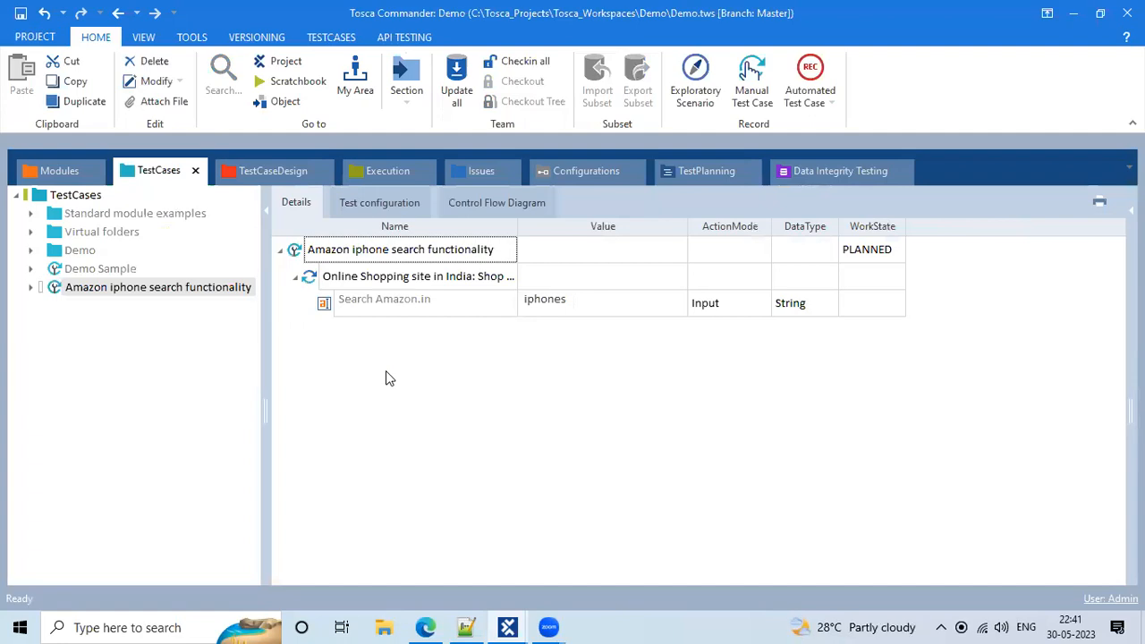
Add the Html OpenUrl module to the test case, placed above the Online Shopping site step
click(47, 166)
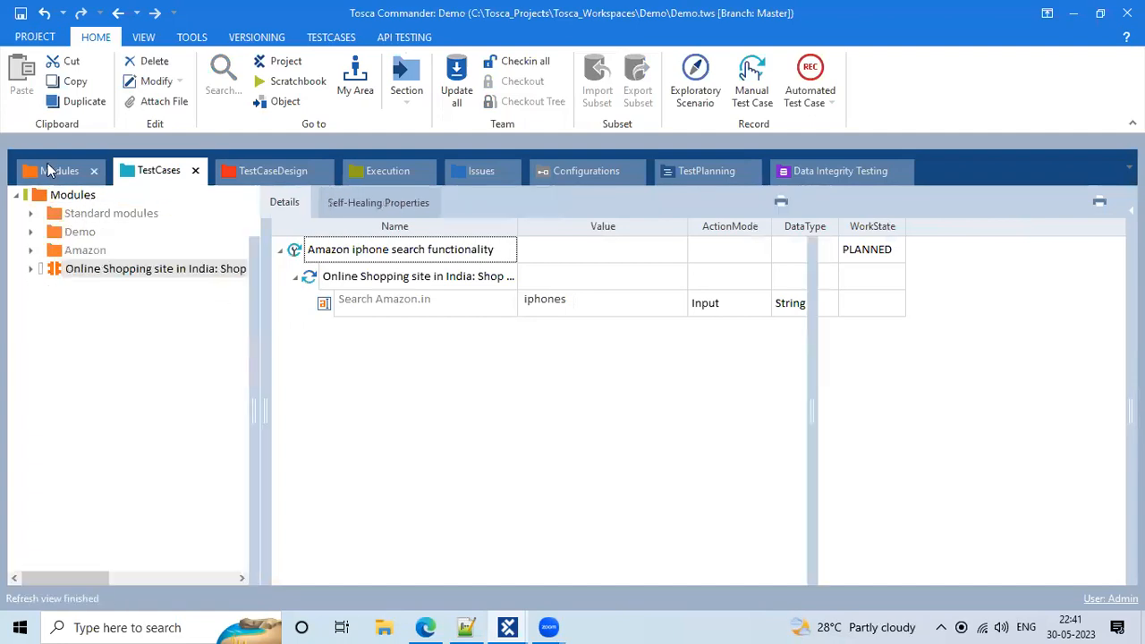
click(31, 213)
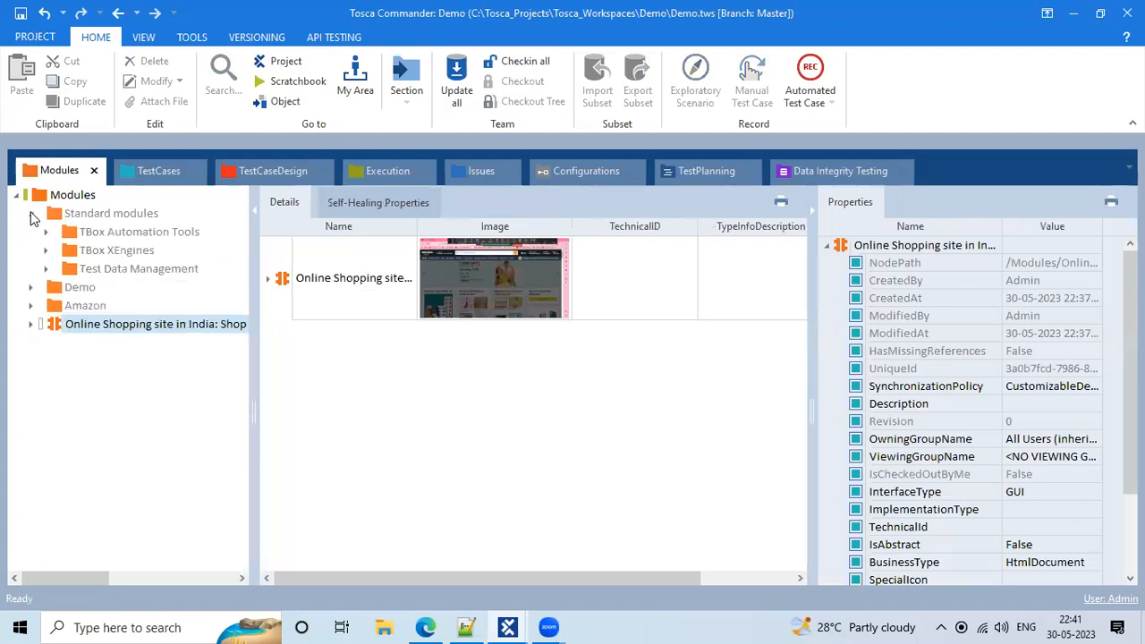
click(46, 231)
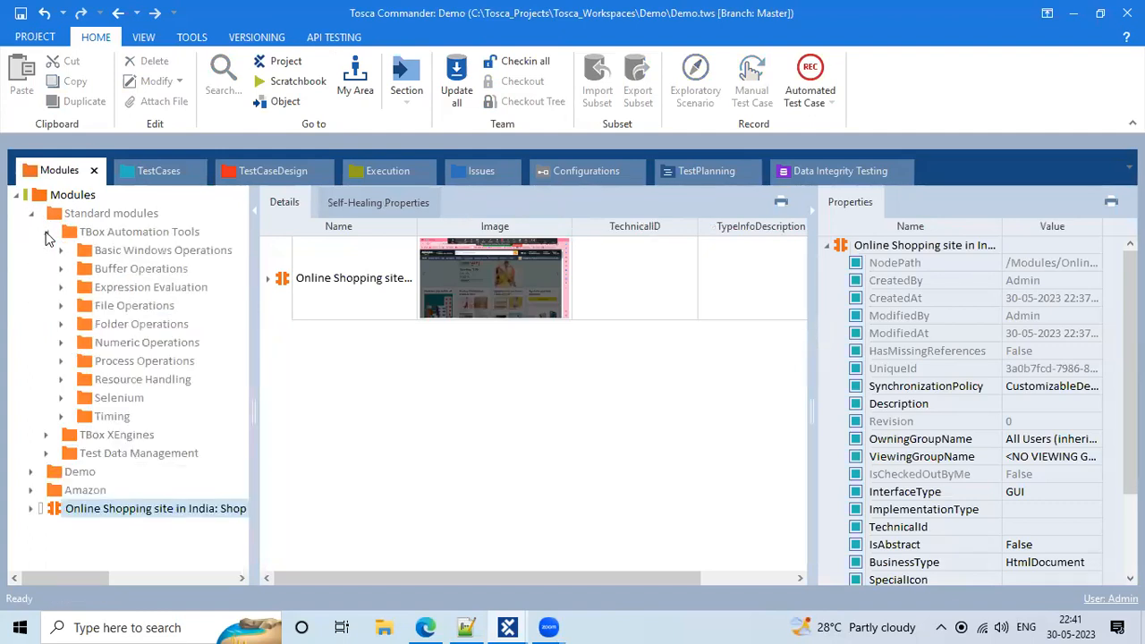
click(46, 233)
click(46, 251)
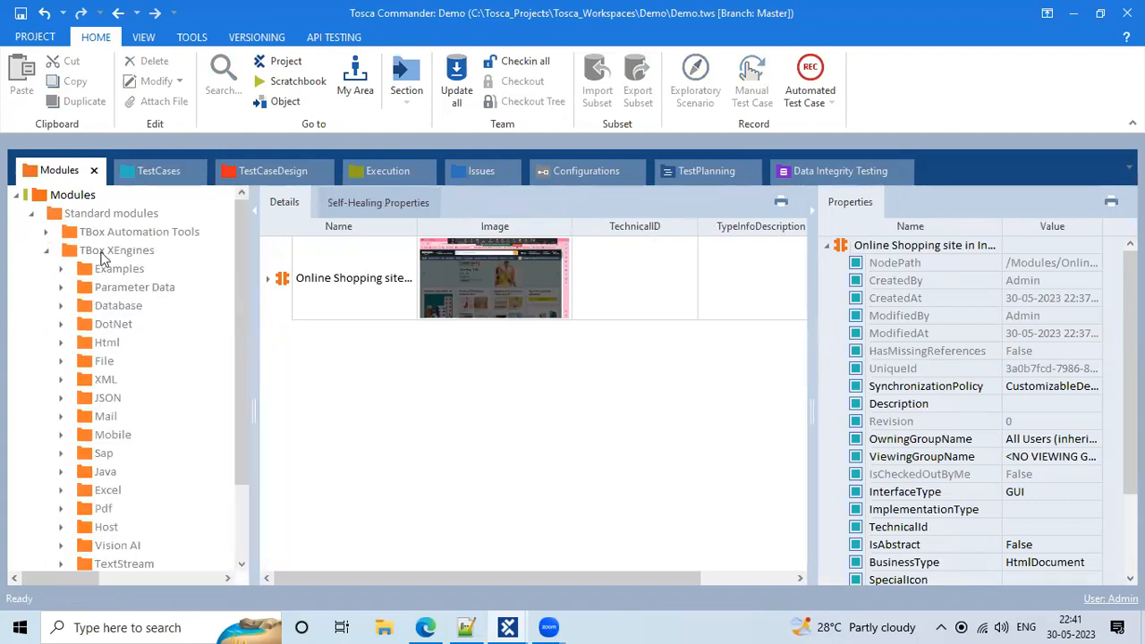
click(102, 254)
click(108, 336)
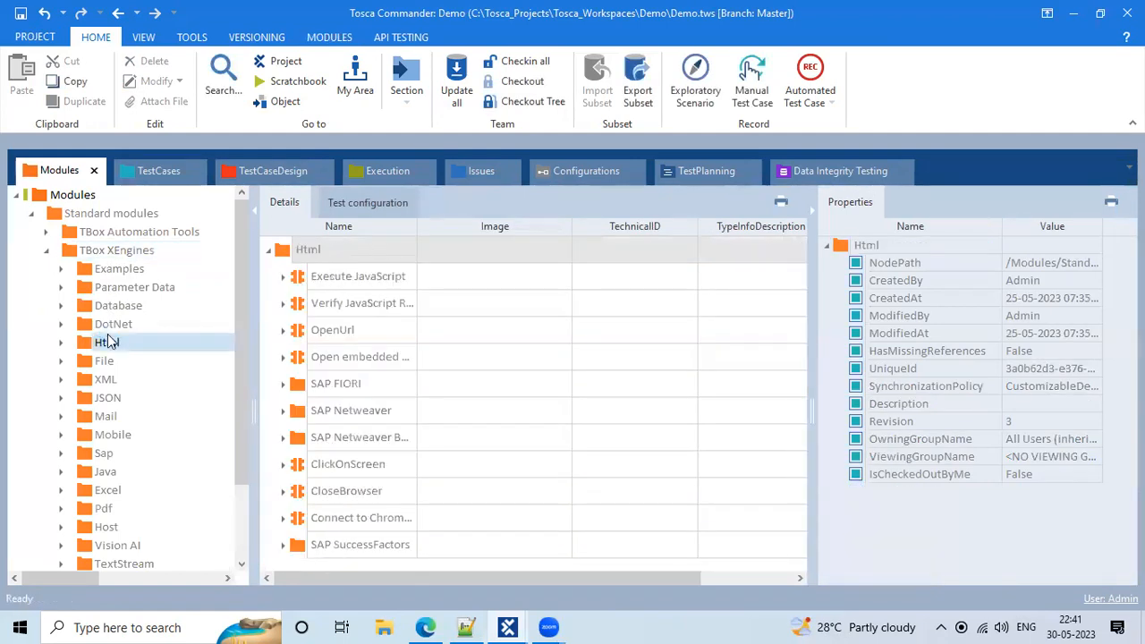
click(305, 332)
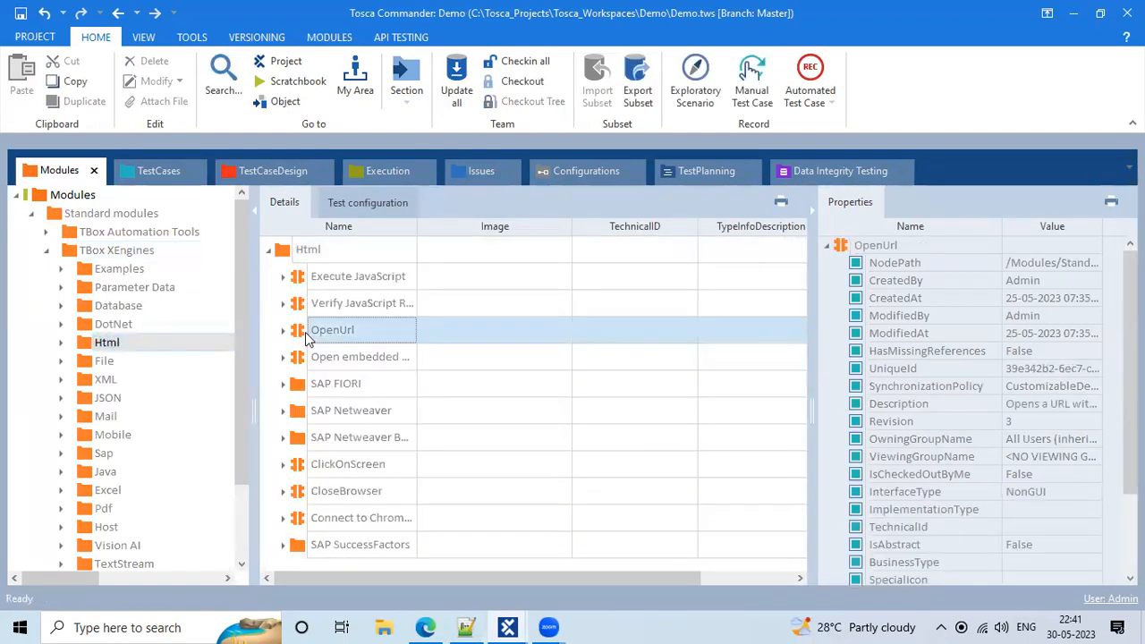
drag(302, 336, 301, 265)
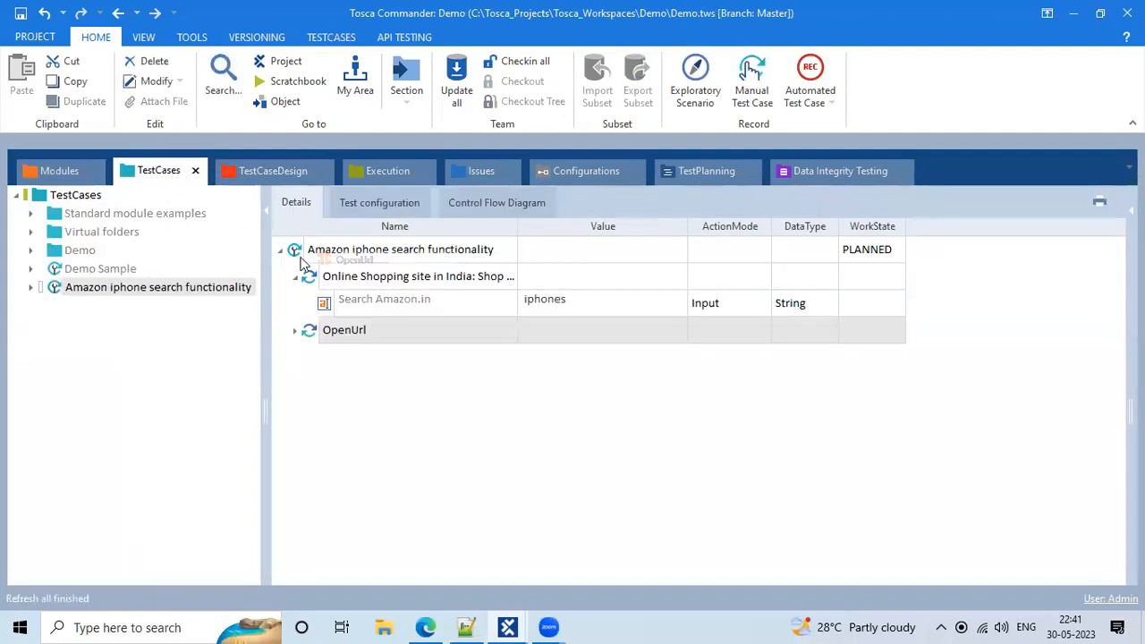
click(296, 280)
drag(312, 305, 311, 269)
click(295, 277)
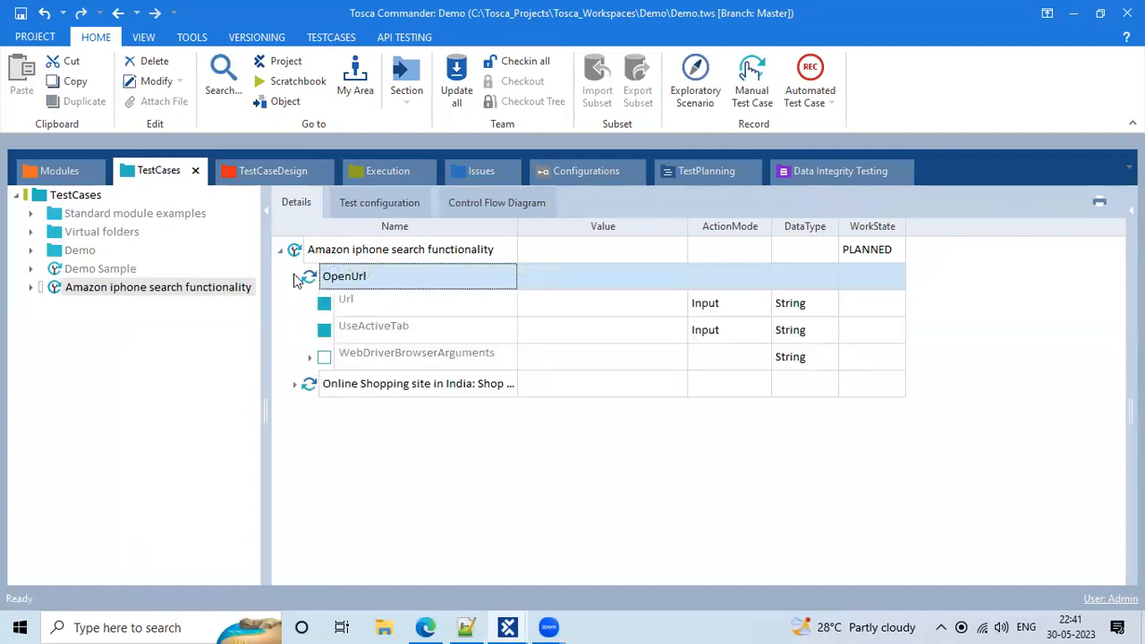
click(566, 313)
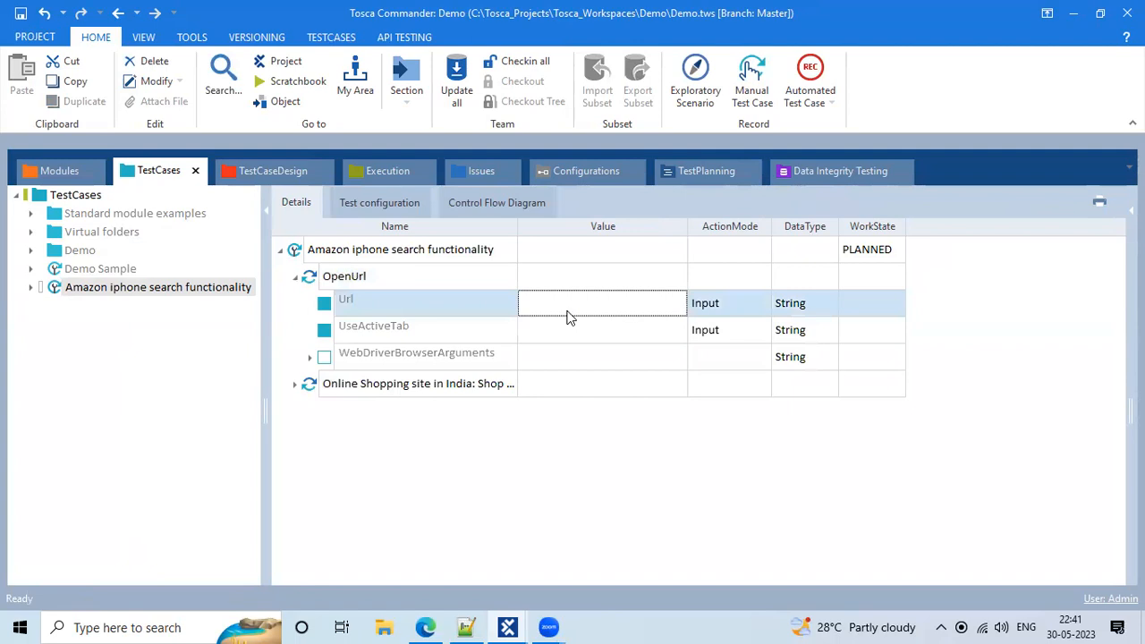
click(567, 314)
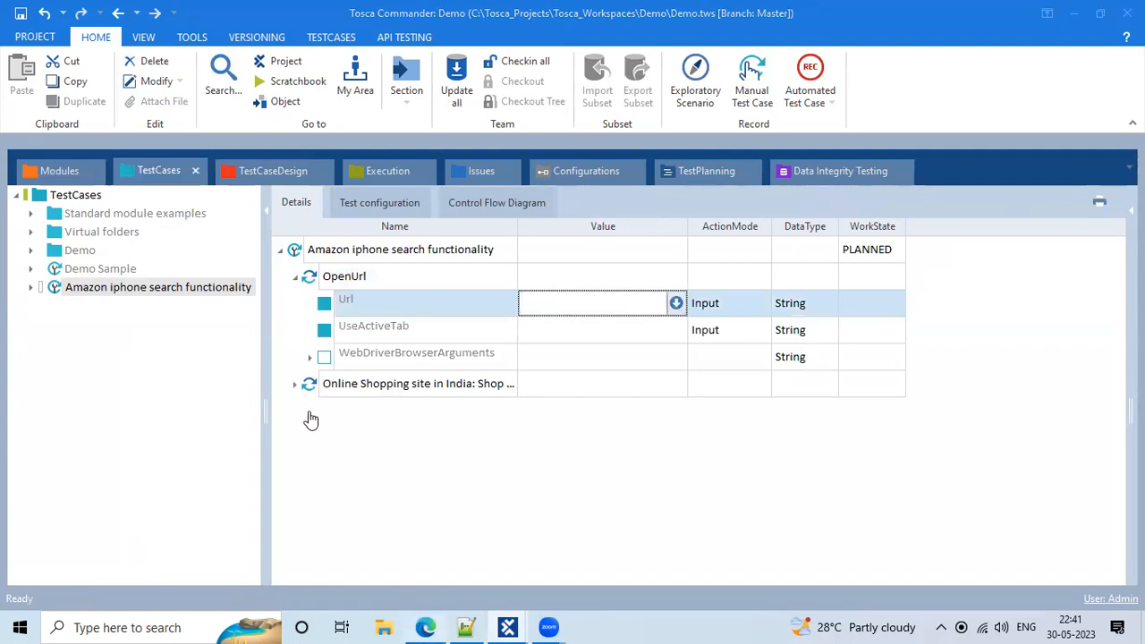
key(alt+Tab)
click(186, 43)
key(ctrl+c)
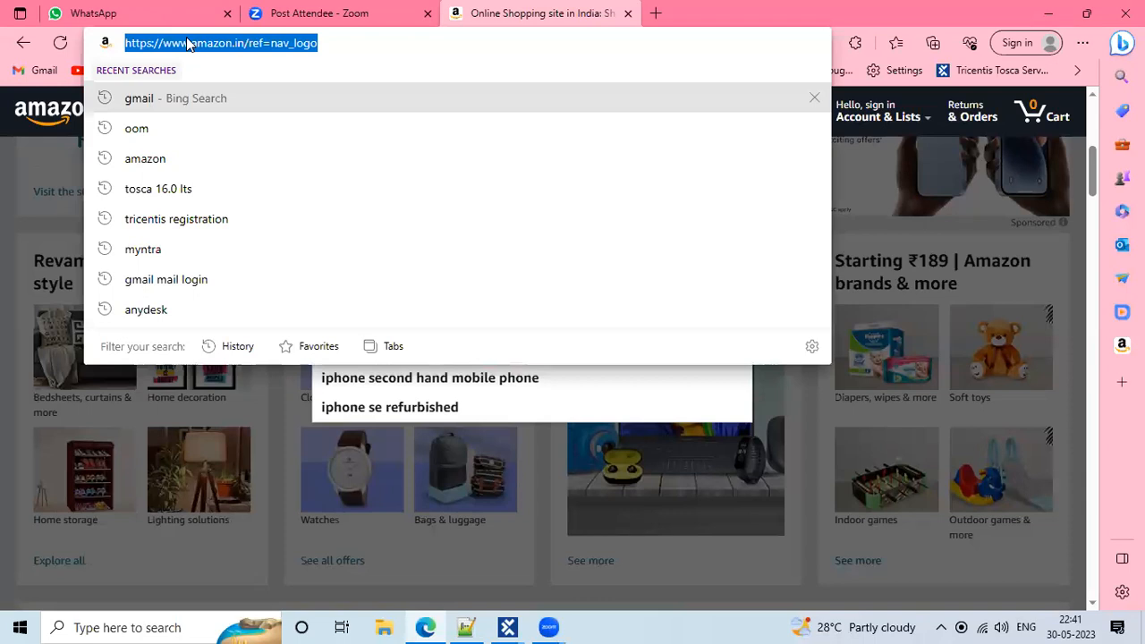
key(alt+Tab)
key(ctrl+v)
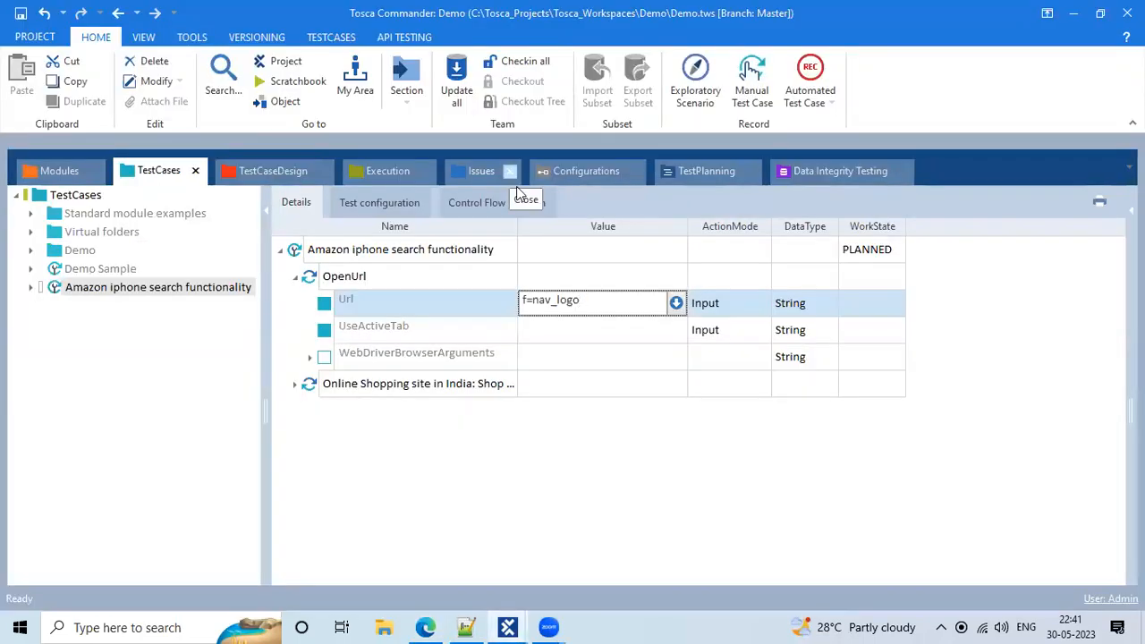
click(625, 337)
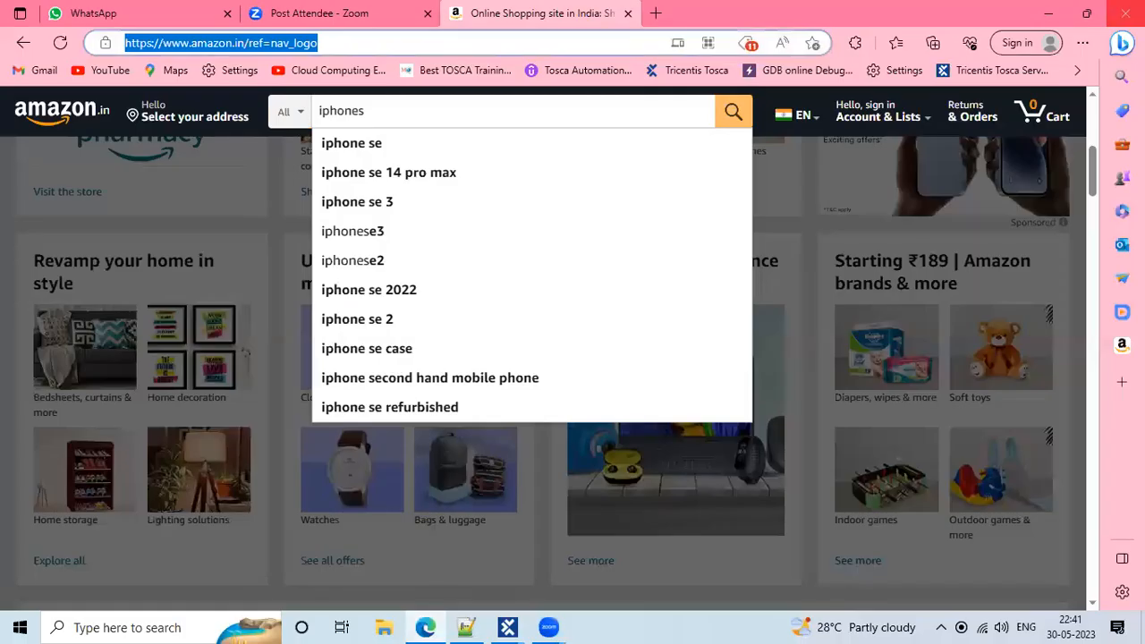
key(alt+Tab)
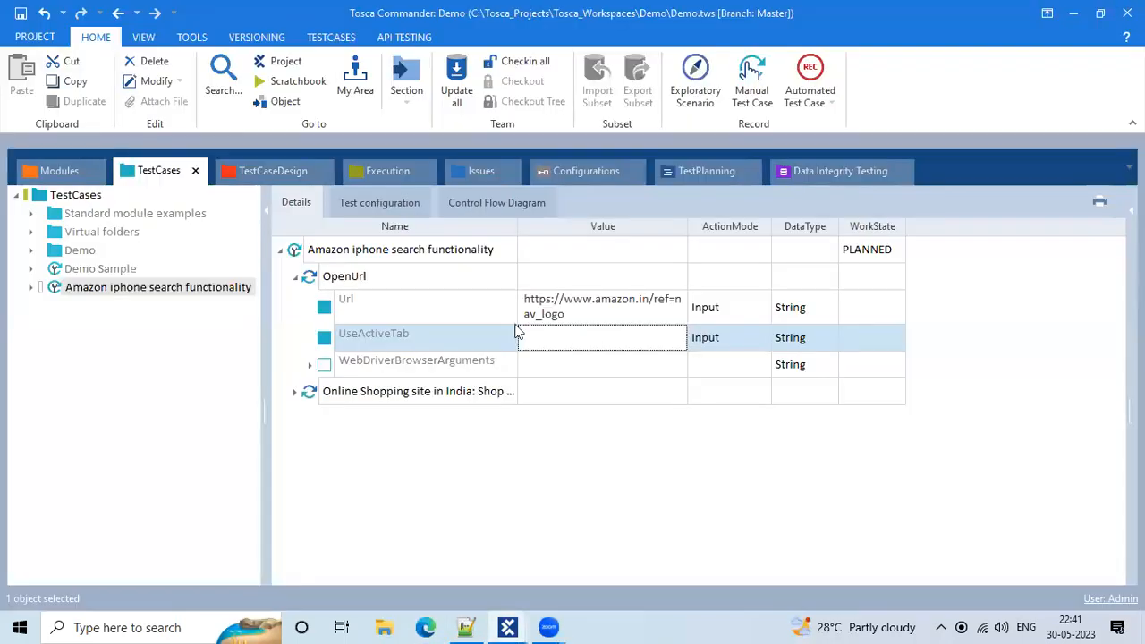
click(313, 254)
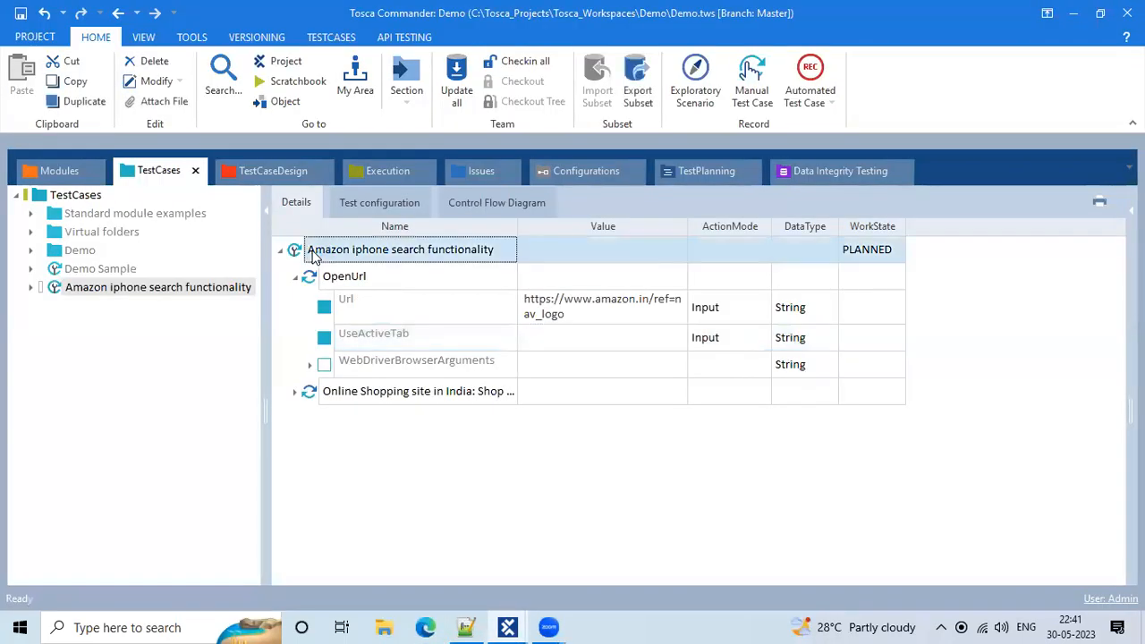
Run the test case in ScratchBook, inspect the Search Amazon.in result, then close the results
right_click(314, 255)
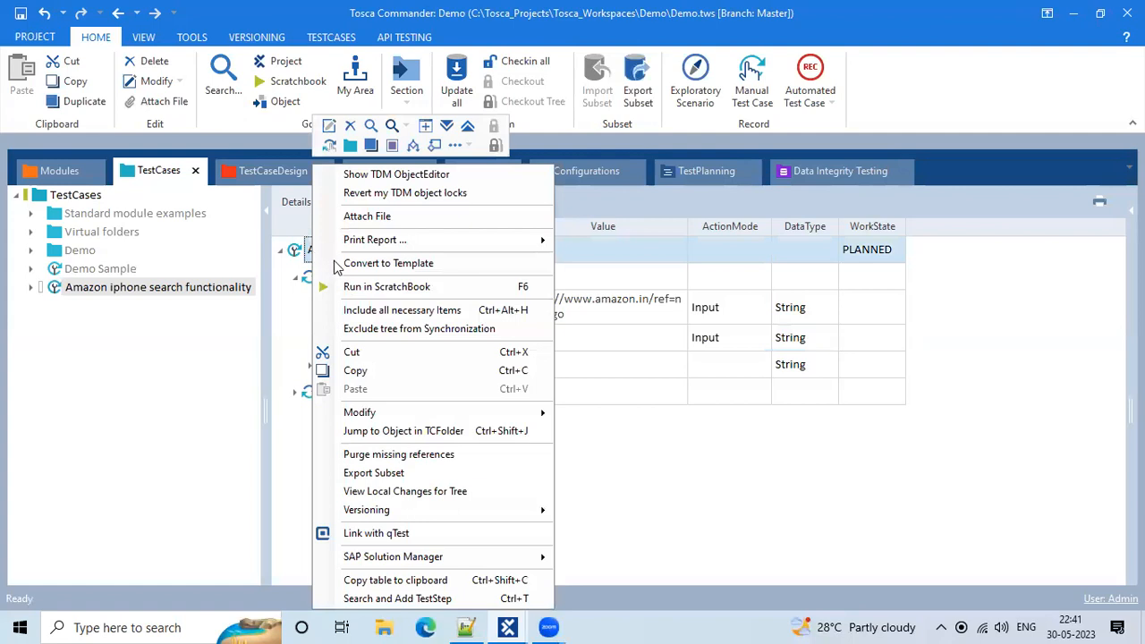
click(405, 286)
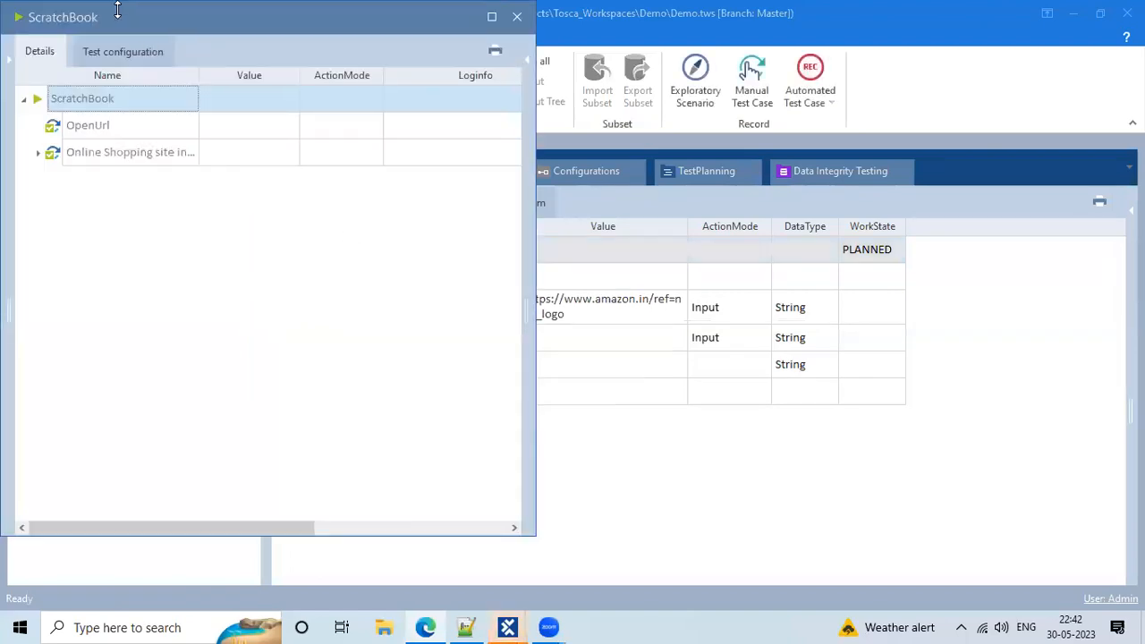
click(37, 153)
click(194, 171)
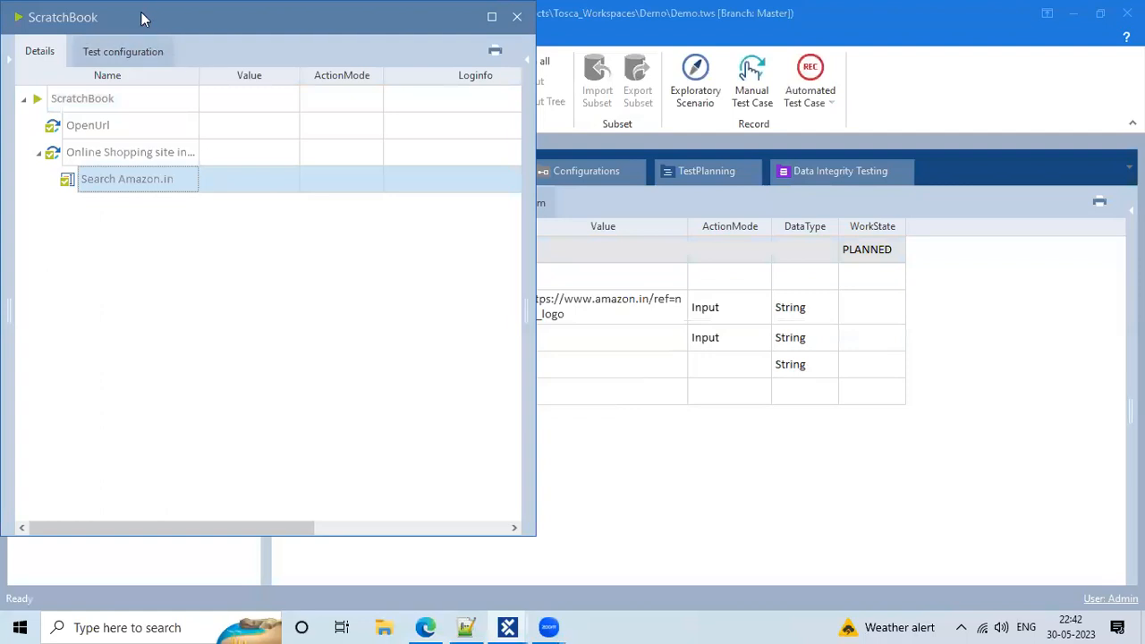
drag(176, 16, 321, 36)
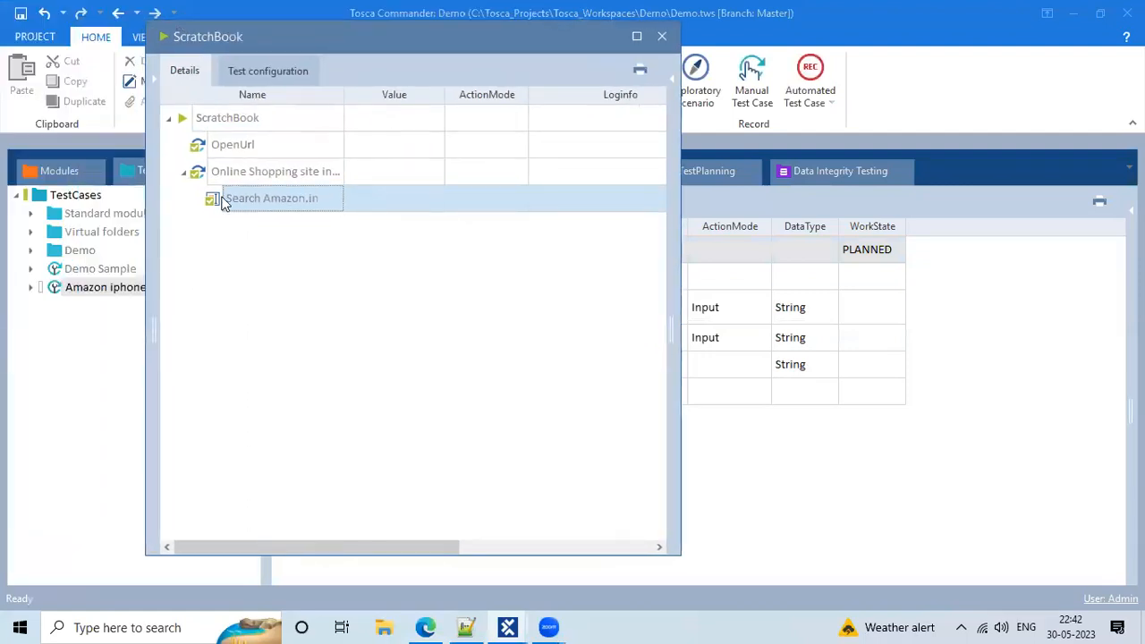
drag(191, 38, 219, 92)
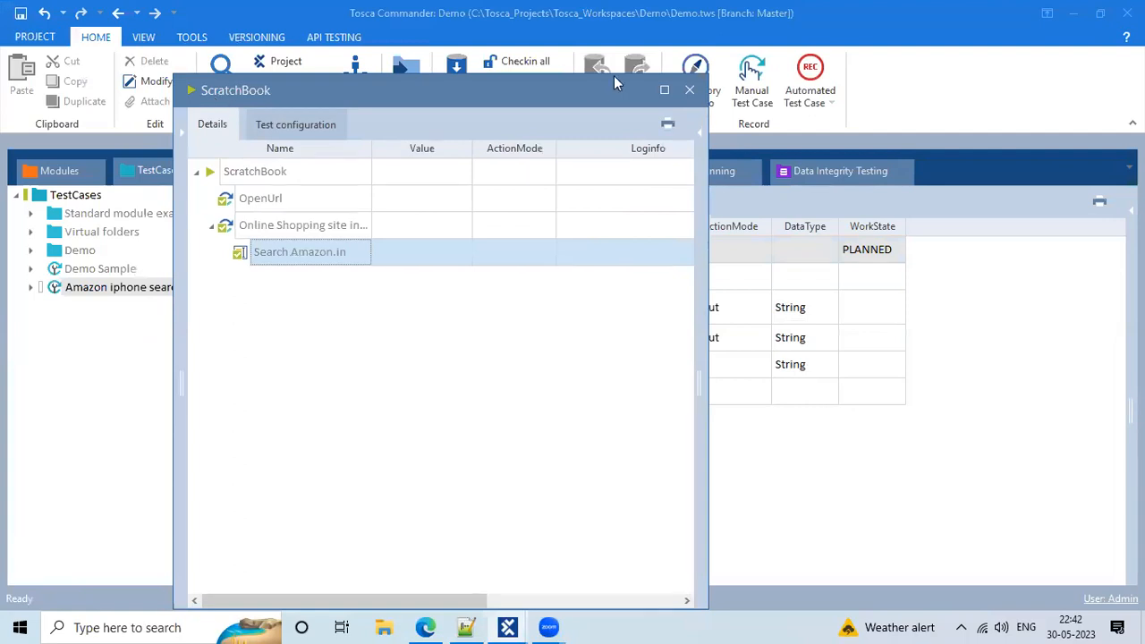
click(685, 92)
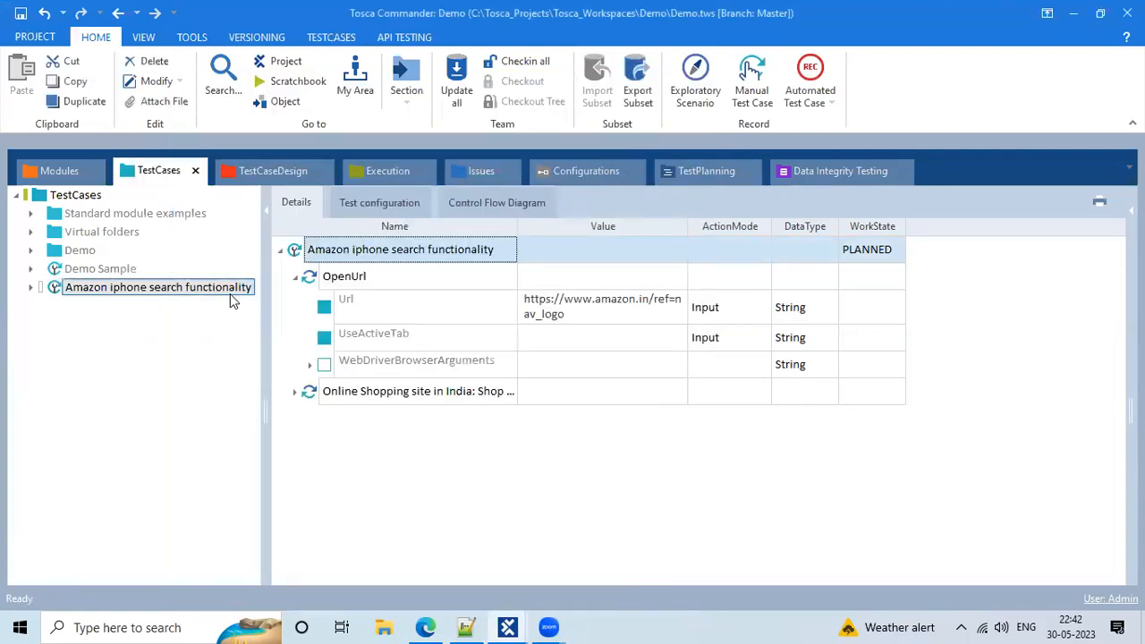
click(383, 202)
On the Details tab, expand Online Shopping site to show Search Amazon.in set to iphones after OpenUrl
click(293, 249)
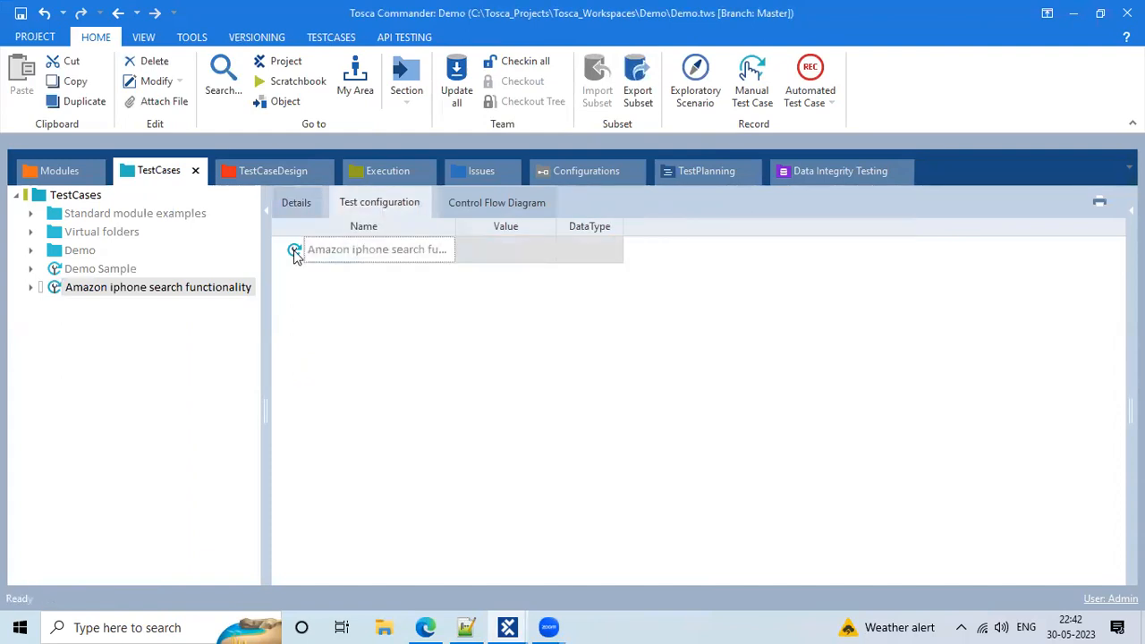
click(294, 204)
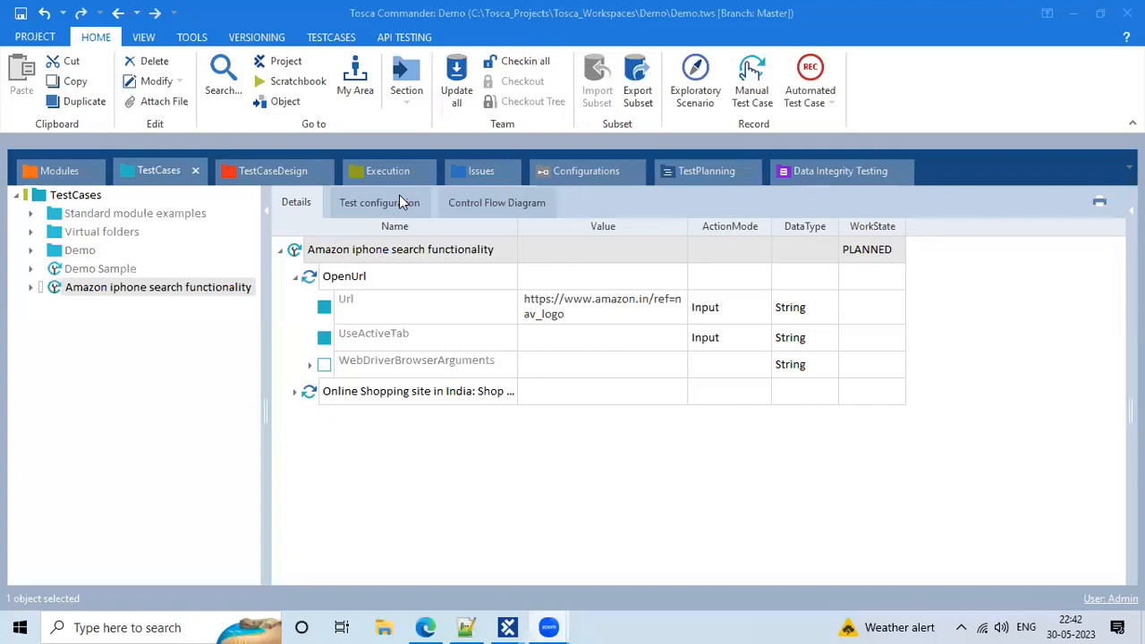
click(366, 369)
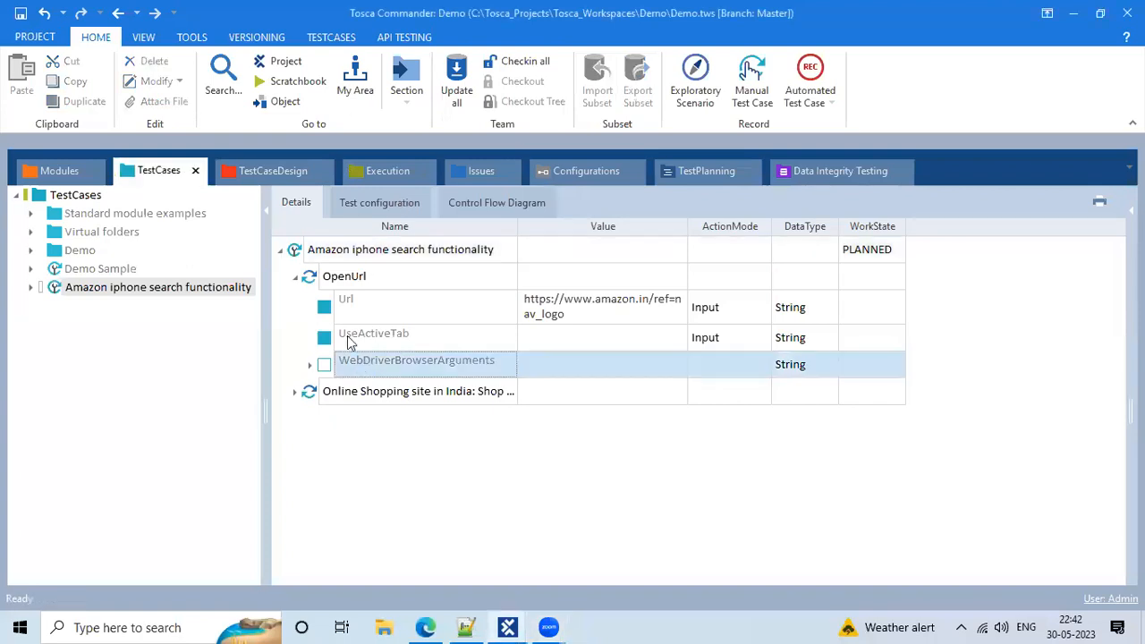
click(295, 392)
click(496, 429)
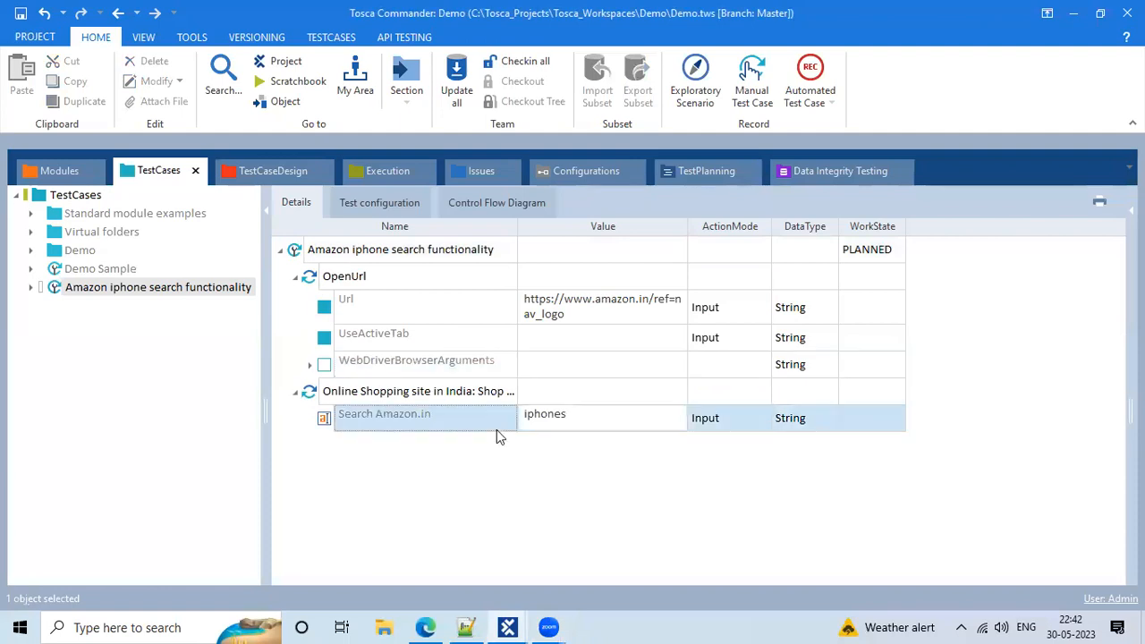
click(572, 318)
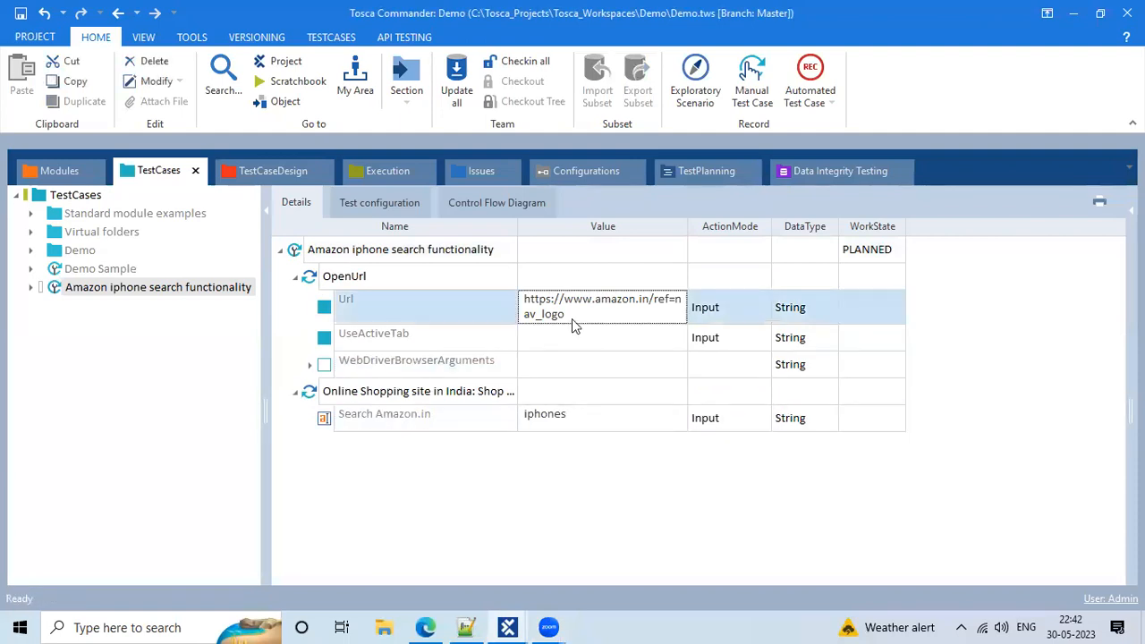
click(387, 273)
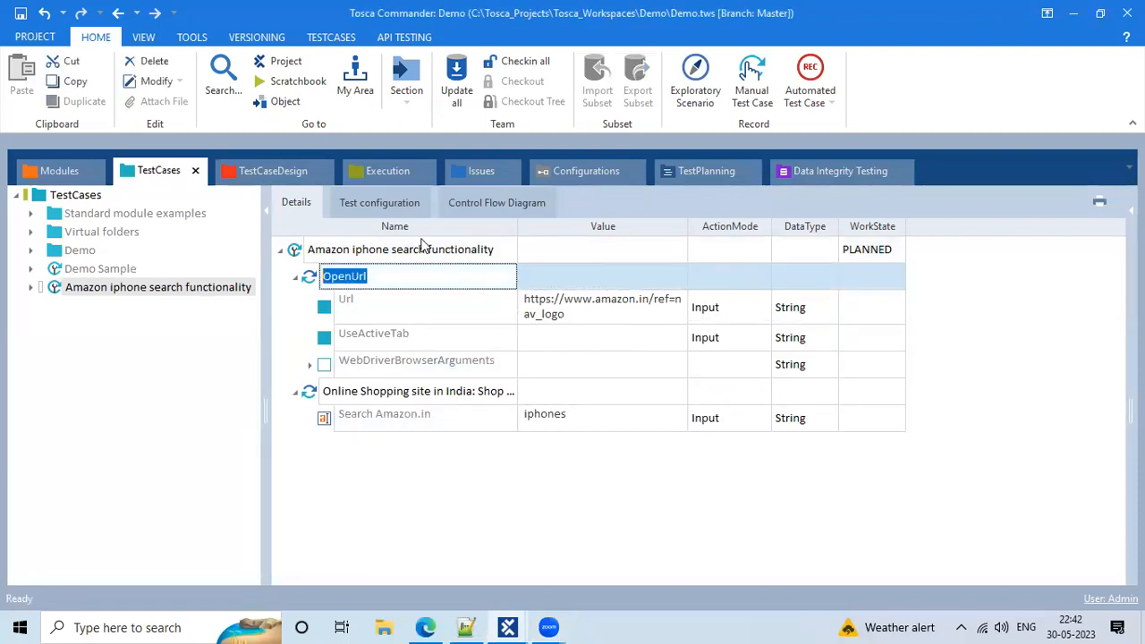
click(355, 250)
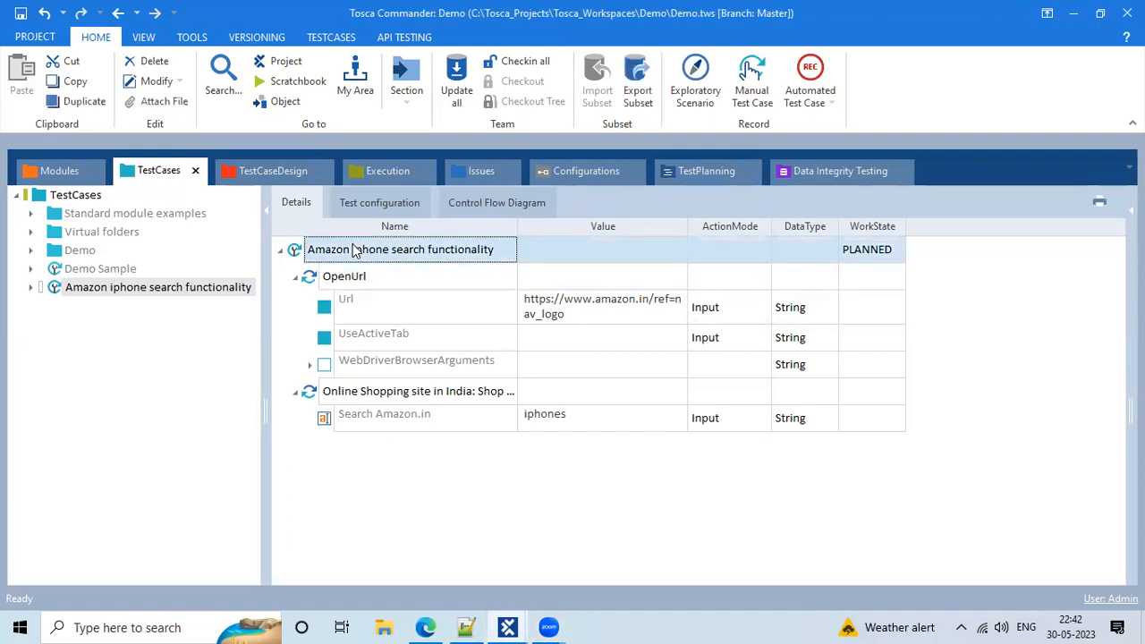
click(377, 298)
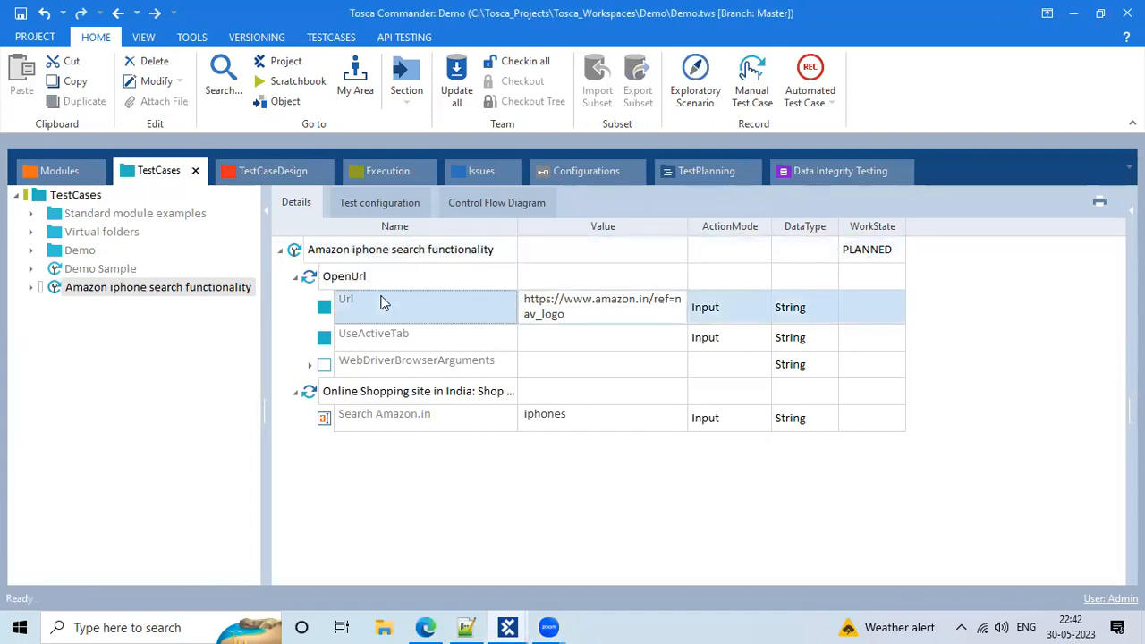
click(362, 256)
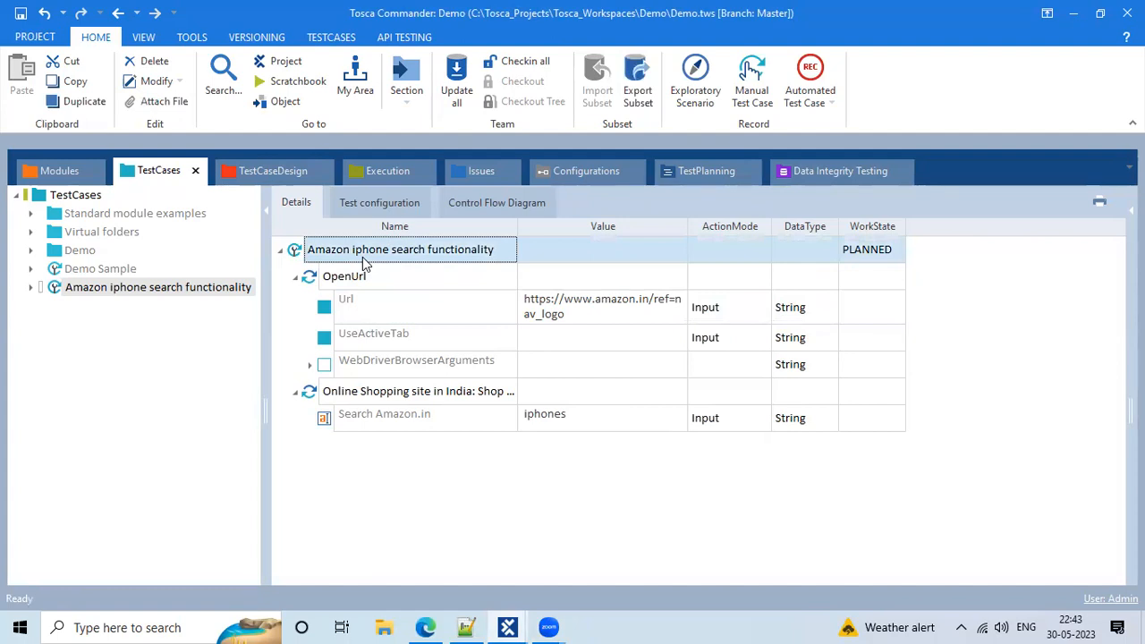
click(389, 285)
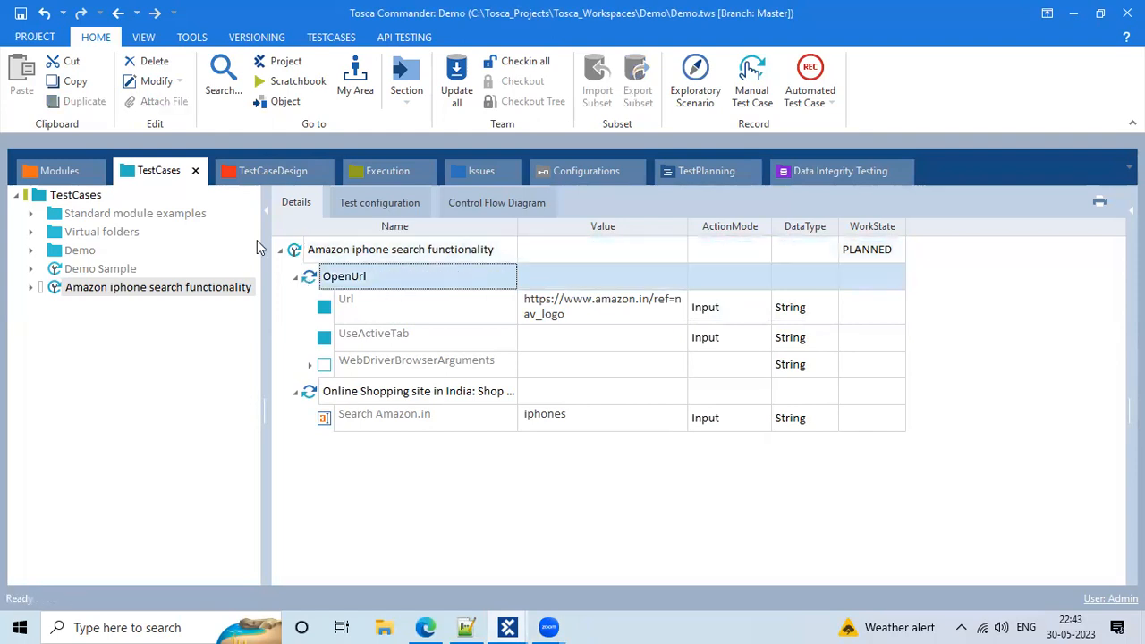
In Modules, collapse the standard modules and inspect the Online Shopping module's Search Amazon.in control
click(59, 170)
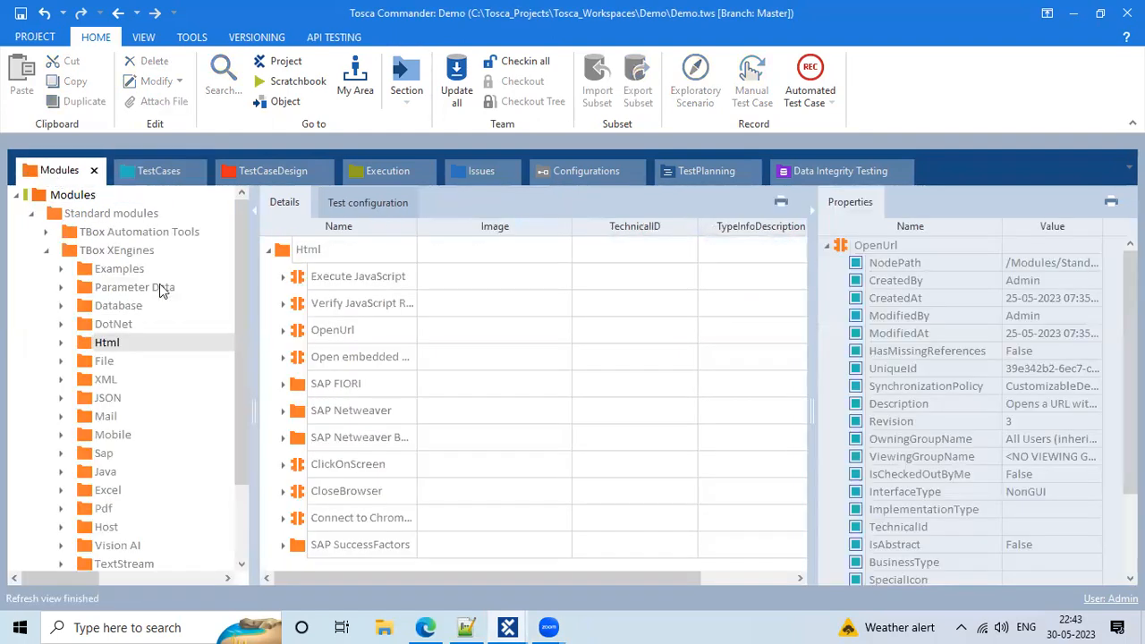
click(30, 213)
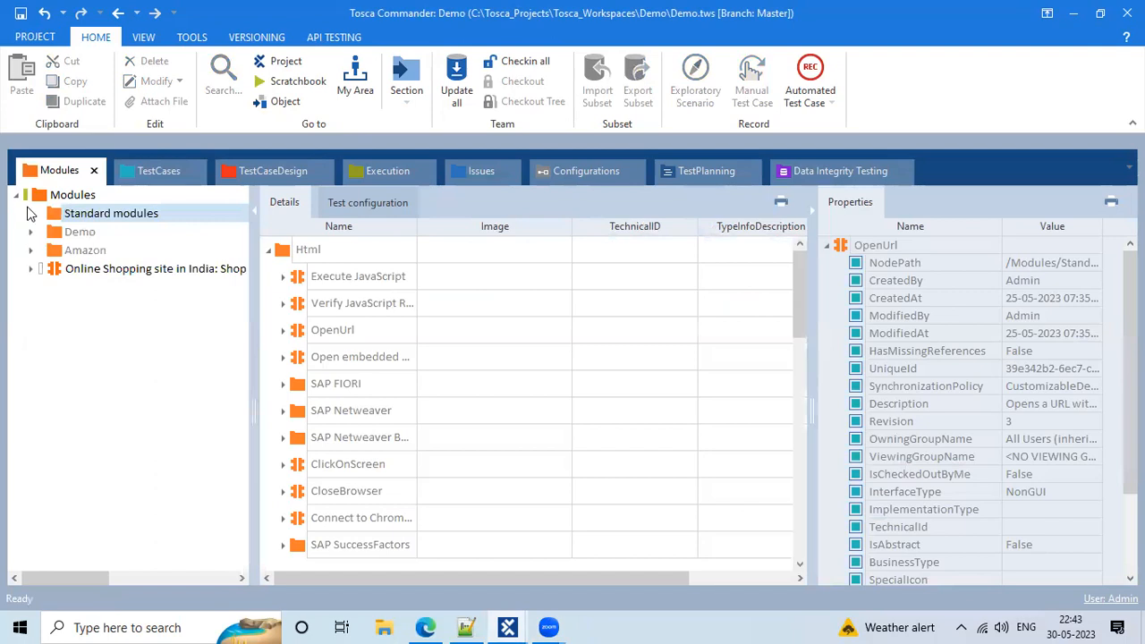
click(150, 268)
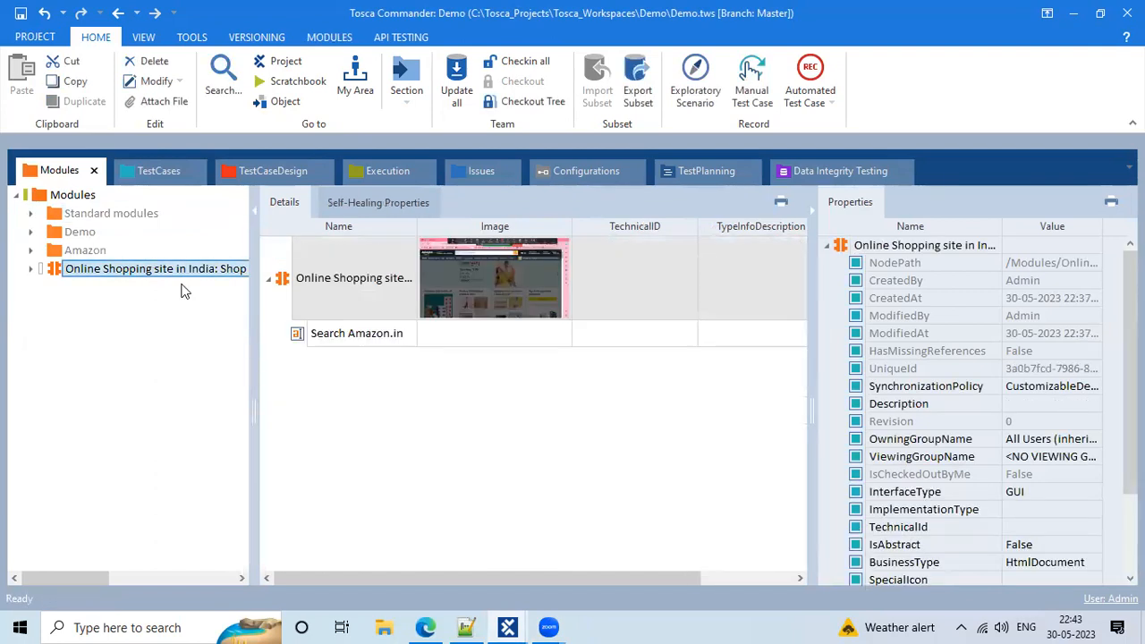
click(373, 342)
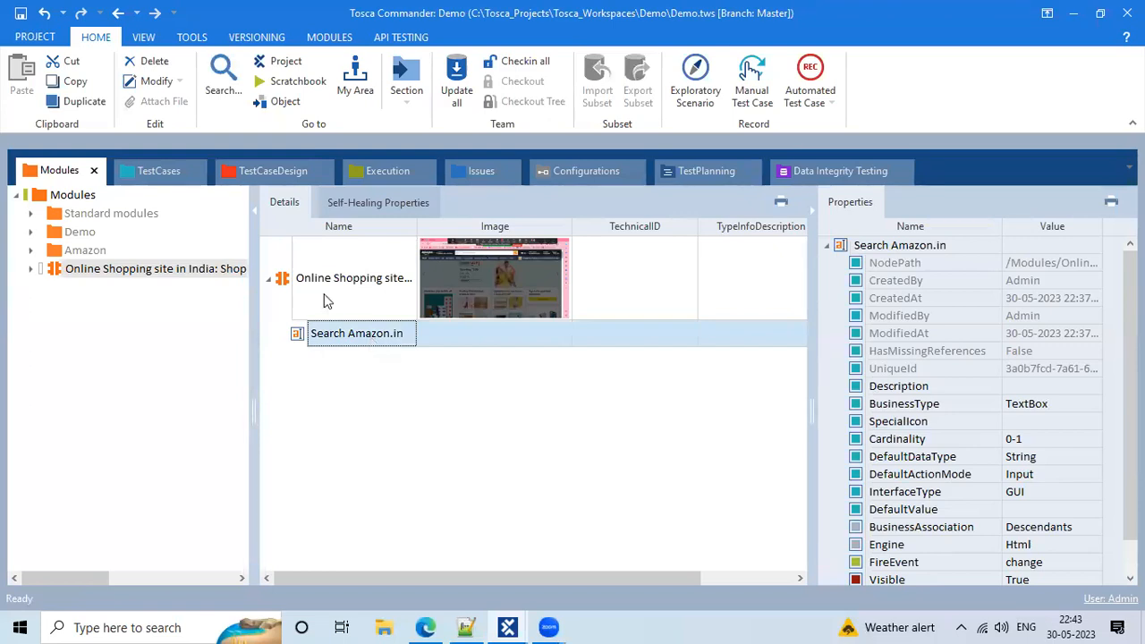
click(324, 293)
click(329, 337)
Check the Search Amazon.in Tag, Visible and FireEvent values, then move to the test cases
scroll(934, 460, down, 1)
click(1035, 565)
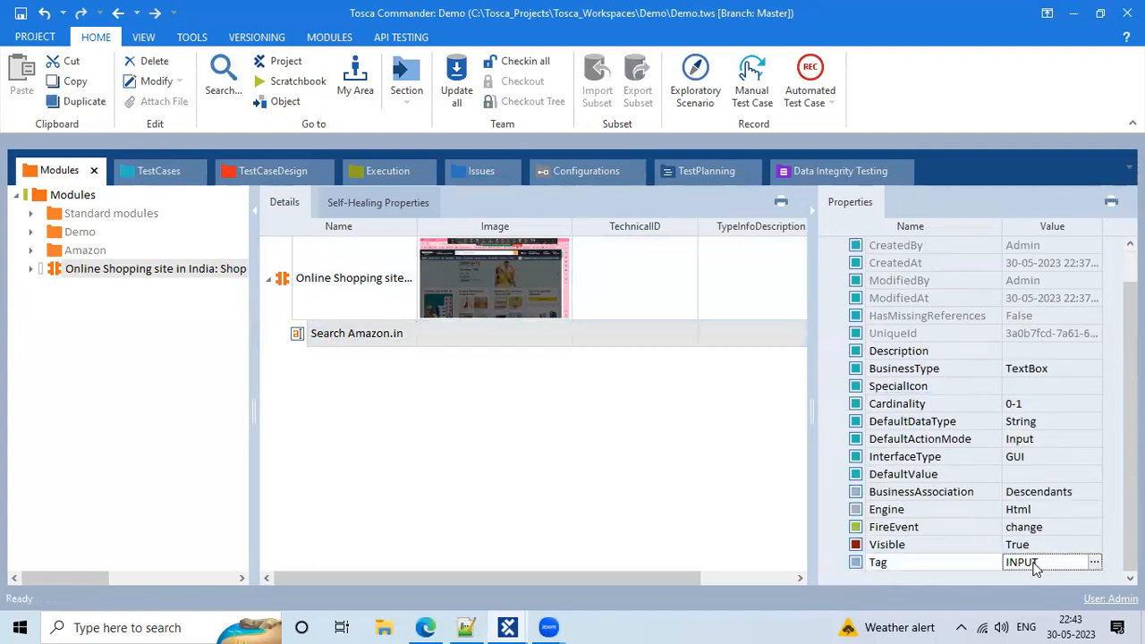
click(935, 541)
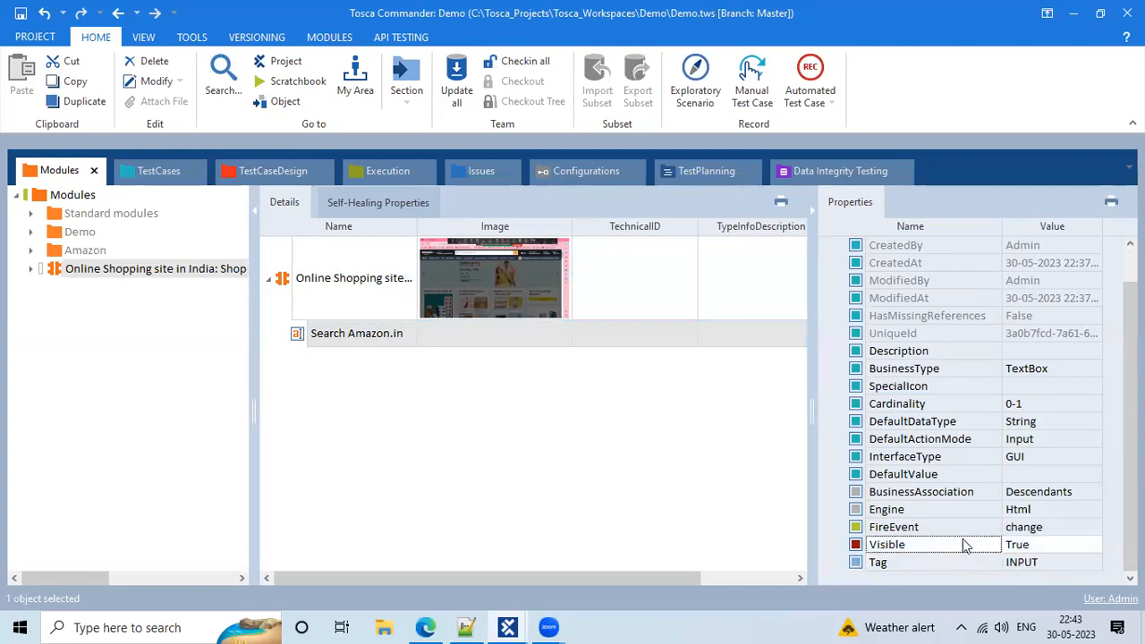
click(1024, 546)
click(1032, 530)
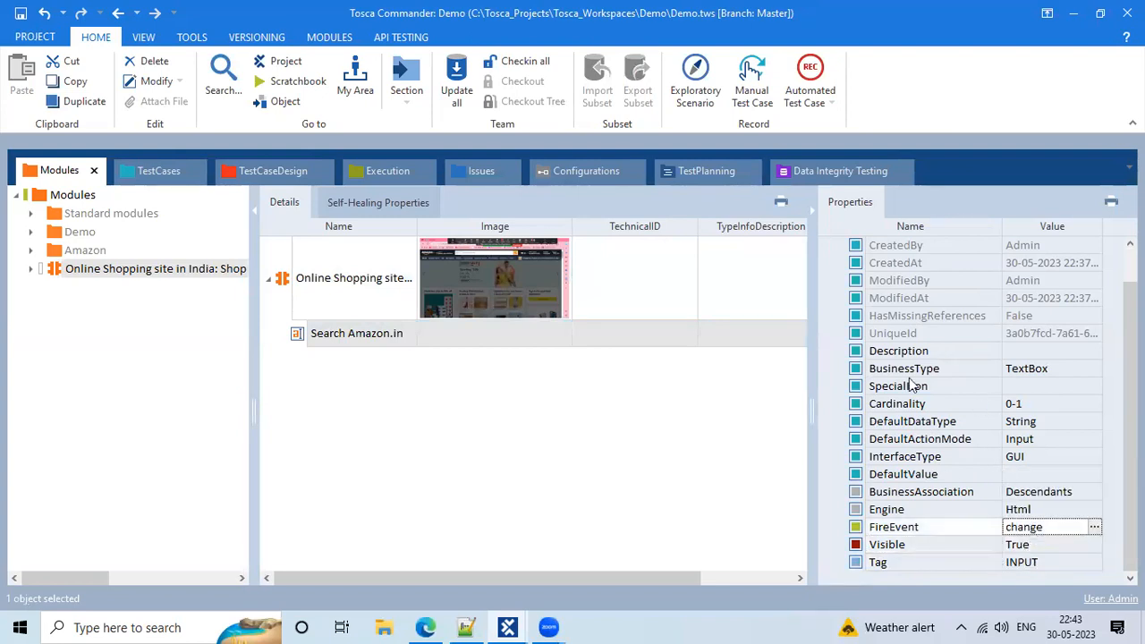
scroll(912, 385, up, 2)
click(306, 316)
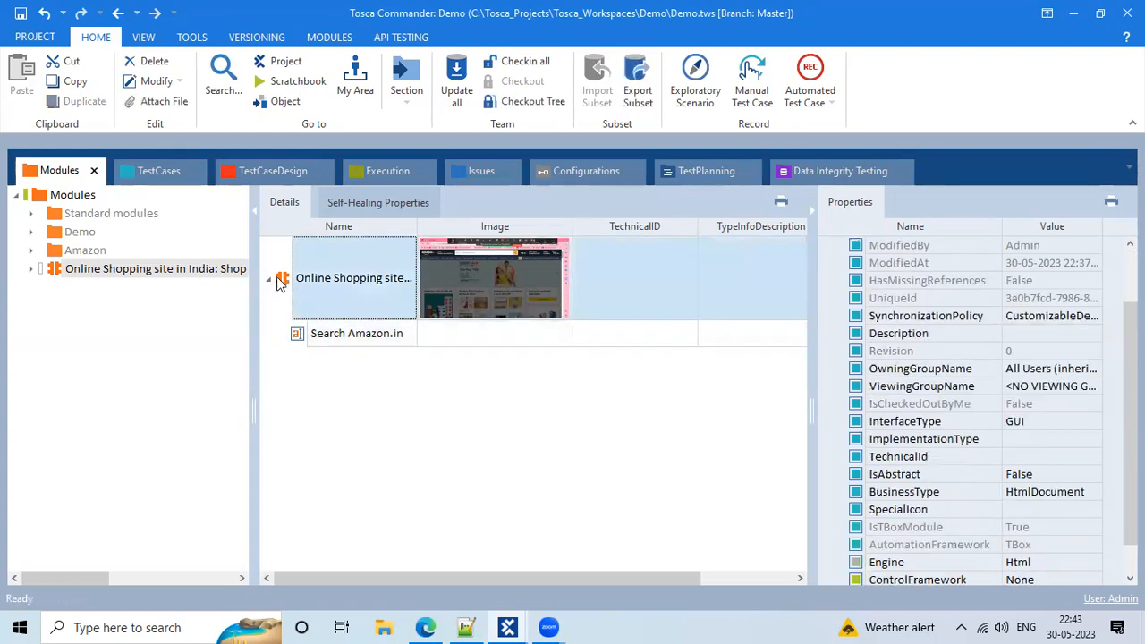
click(159, 171)
Widen the Value column to reveal the full Amazon URL, then reopen the ScratchBook results
click(333, 258)
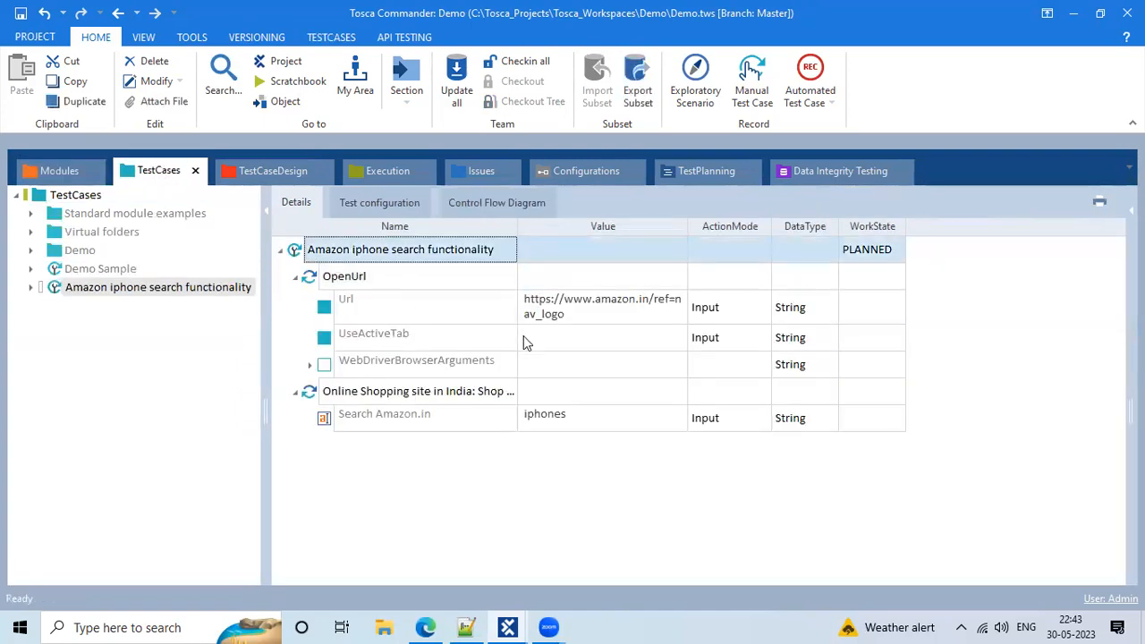
click(577, 322)
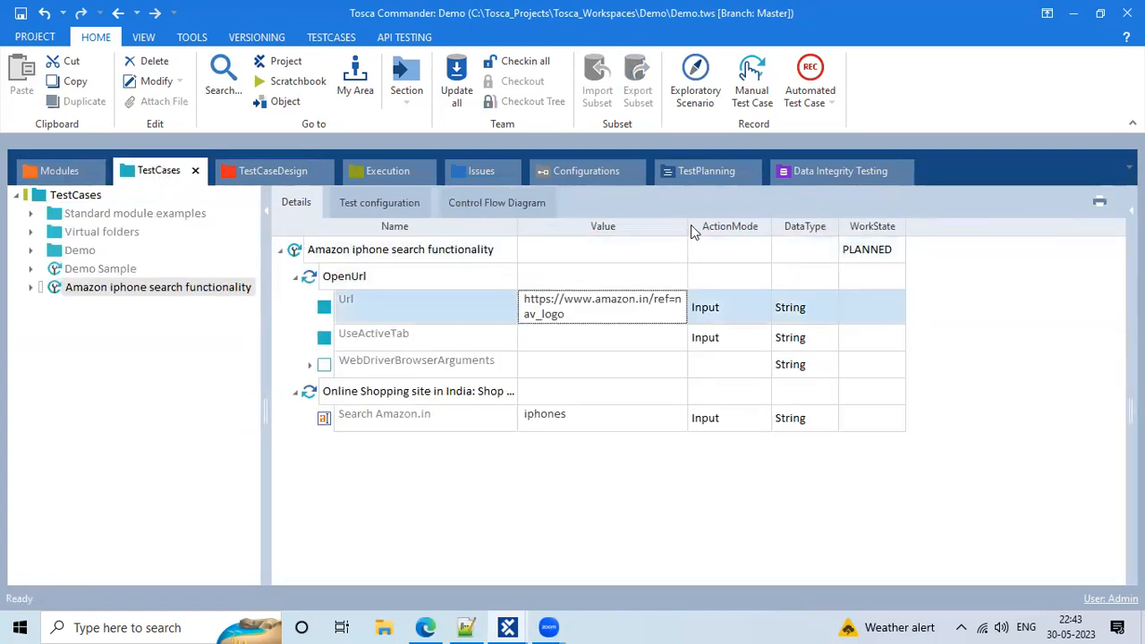
drag(684, 227, 742, 227)
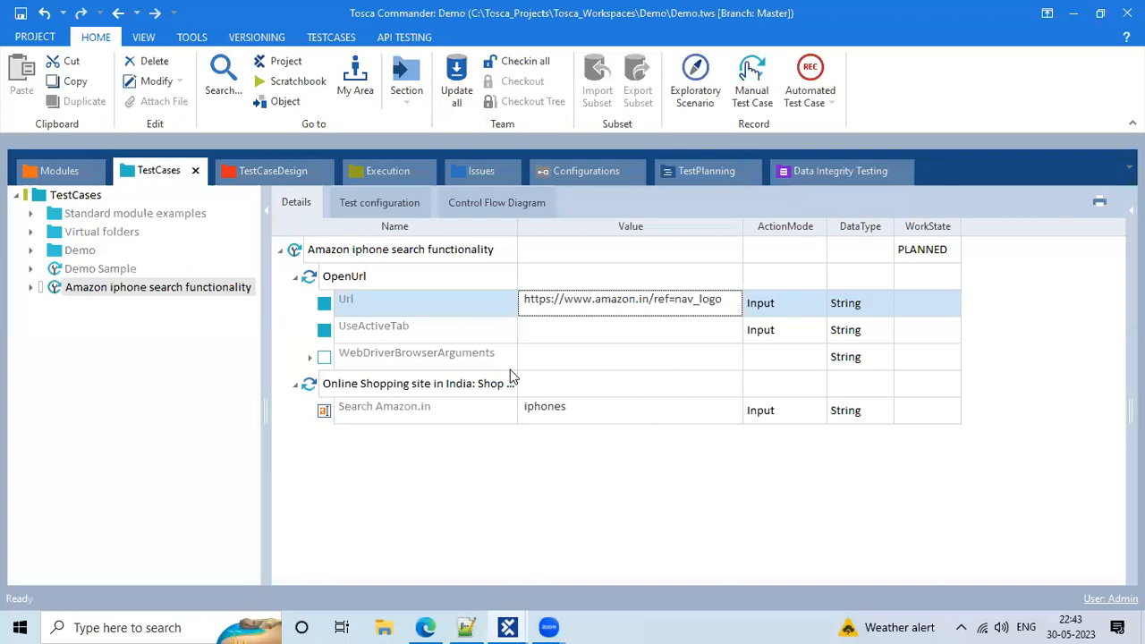
click(356, 324)
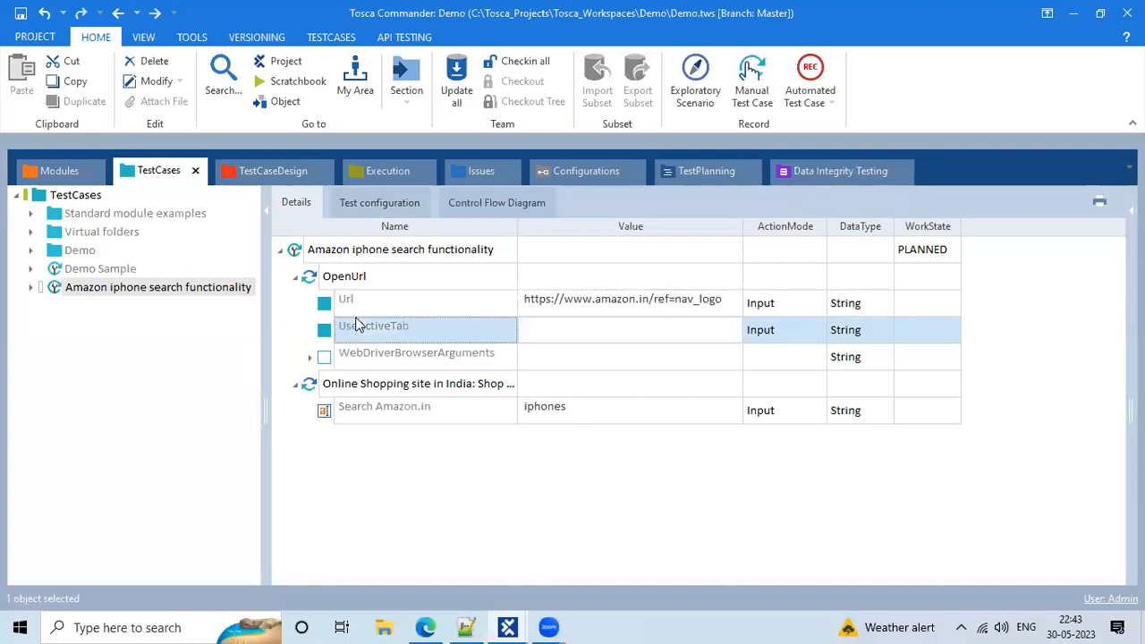
click(284, 80)
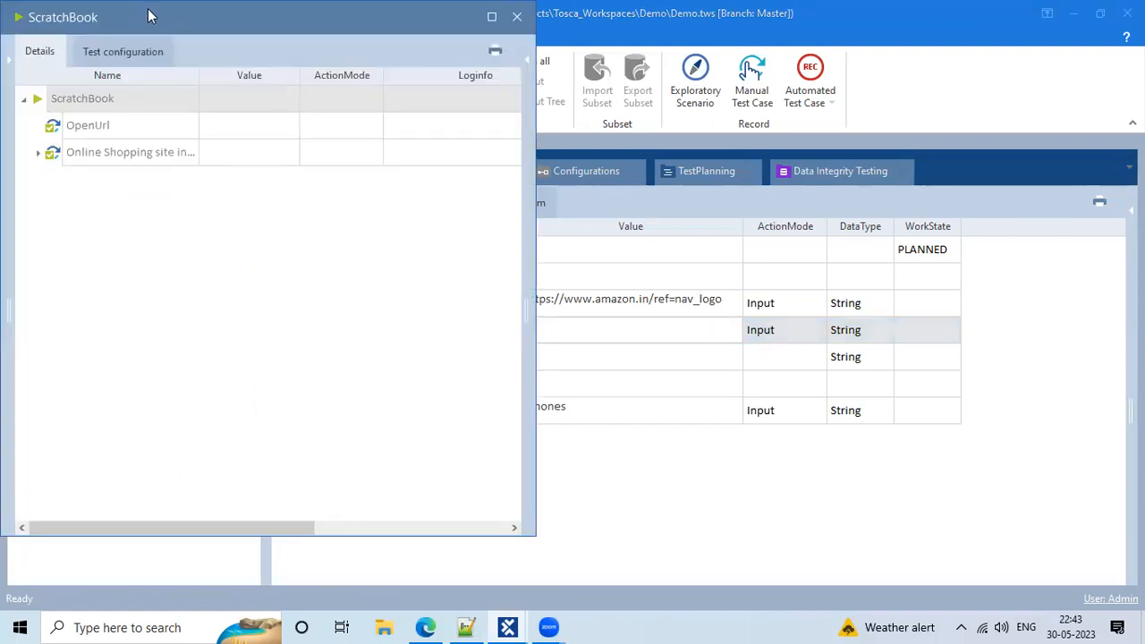
Maximize ScratchBook, review the 00:17.176 total run duration, then close it
double_click(149, 16)
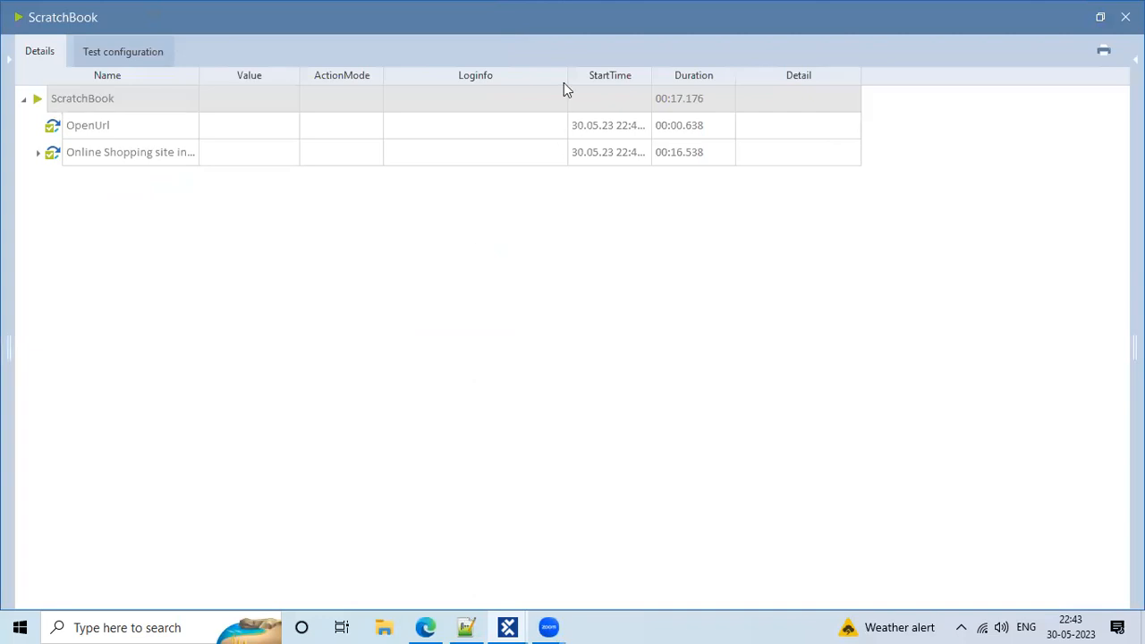
mouse_move(651, 69)
mouse_down()
mouse_move(736, 91)
mouse_move(735, 166)
mouse_up()
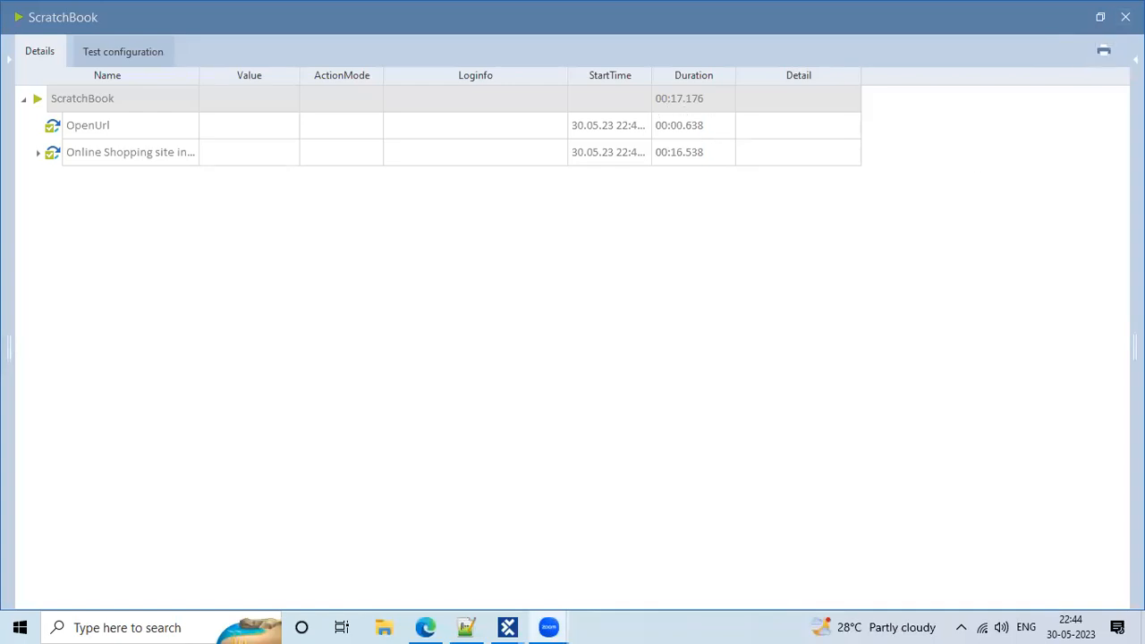
click(1126, 17)
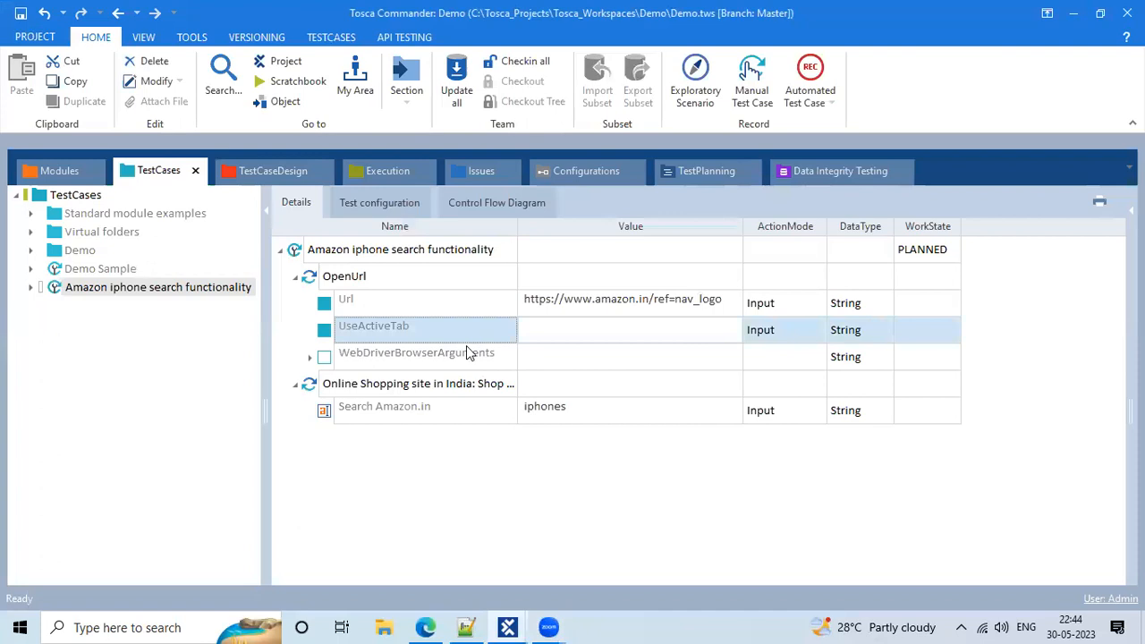
Collapse the OpenUrl and Online Shopping site steps of the Amazon iphone search functionality test case
click(388, 263)
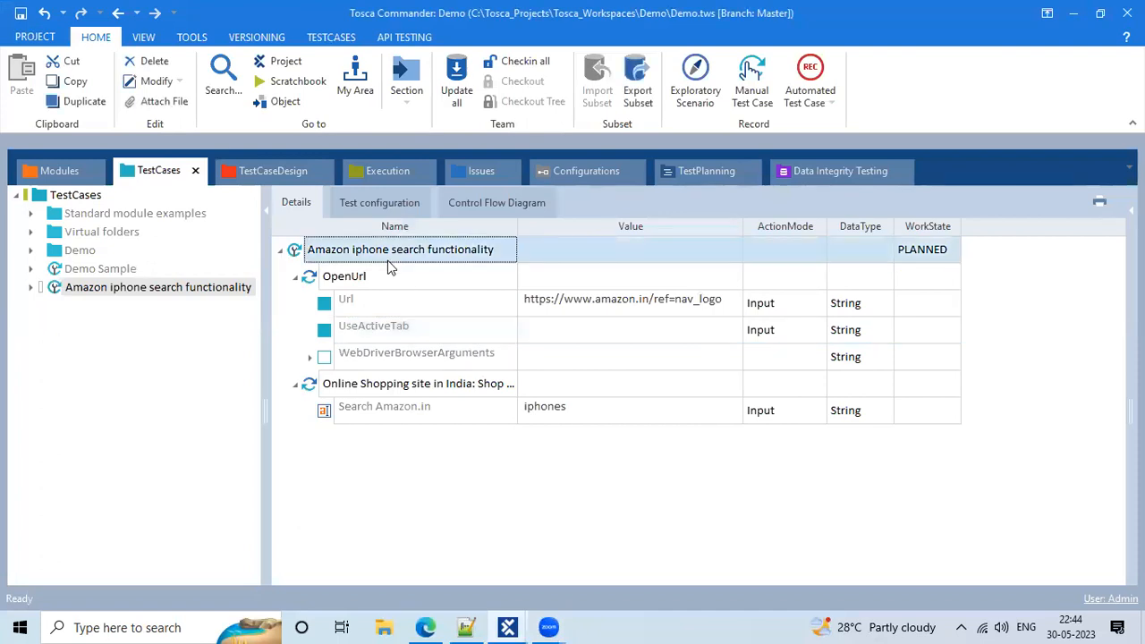
click(429, 285)
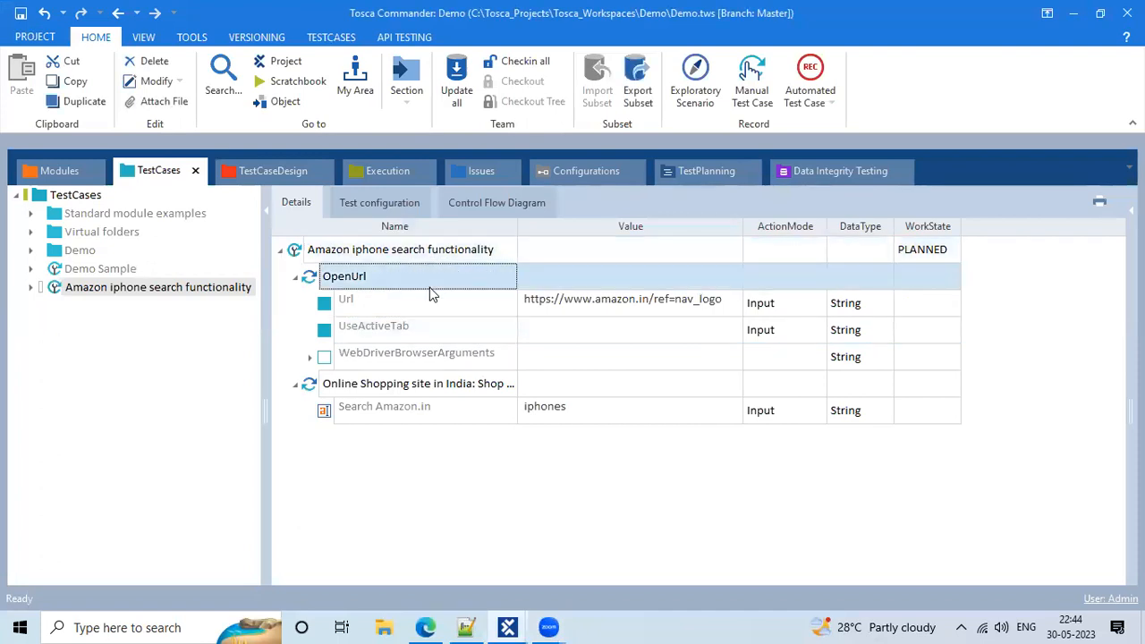
click(328, 392)
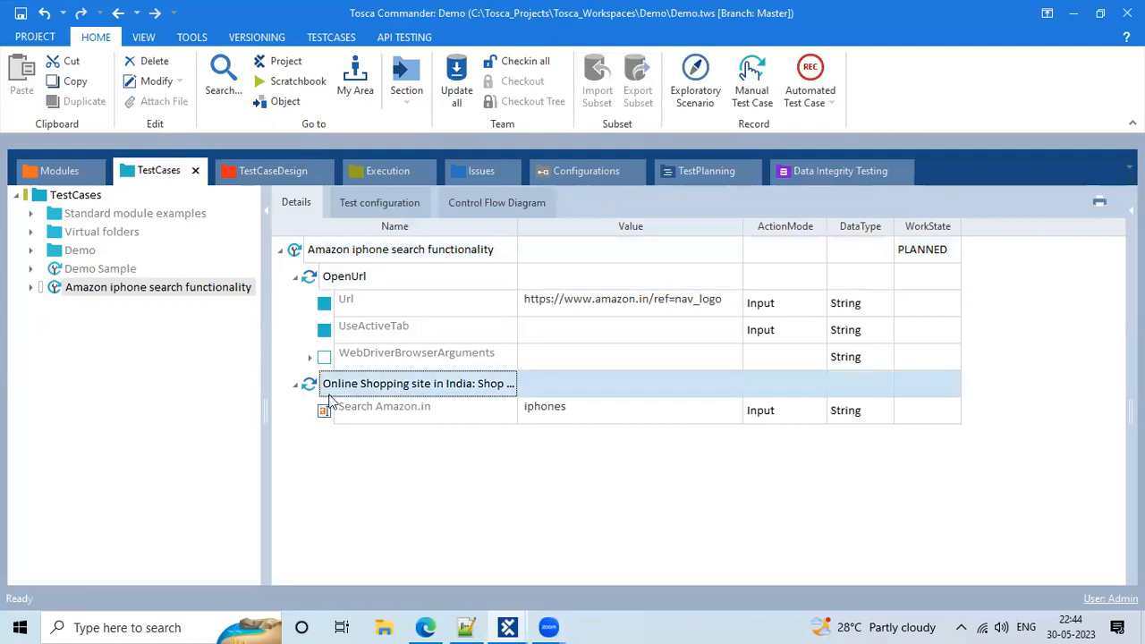
click(293, 279)
click(297, 306)
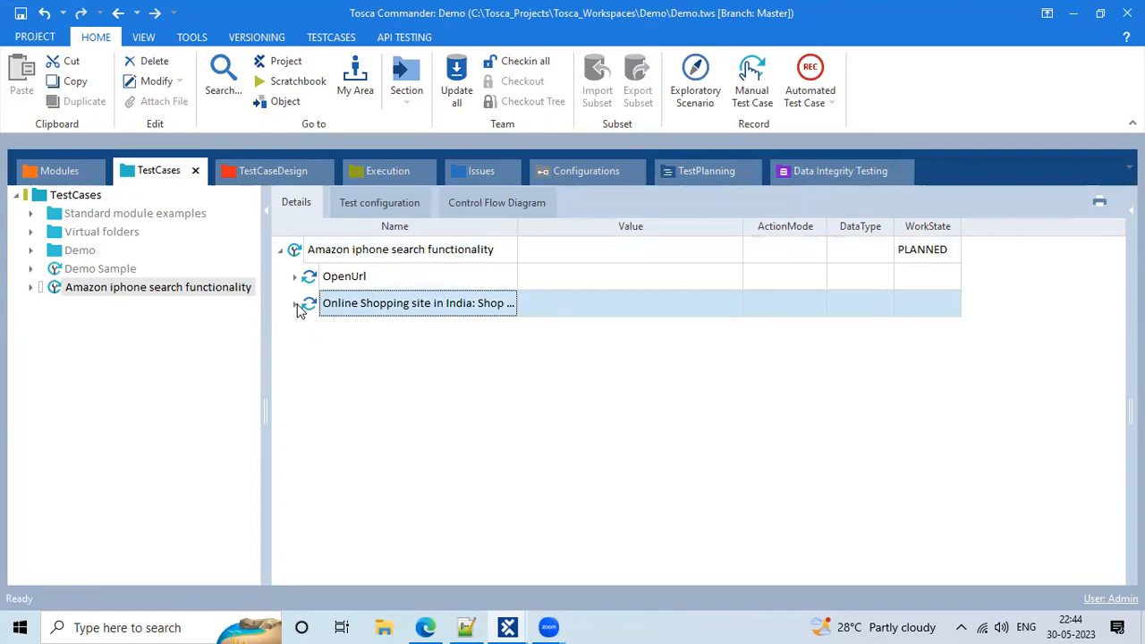
click(349, 337)
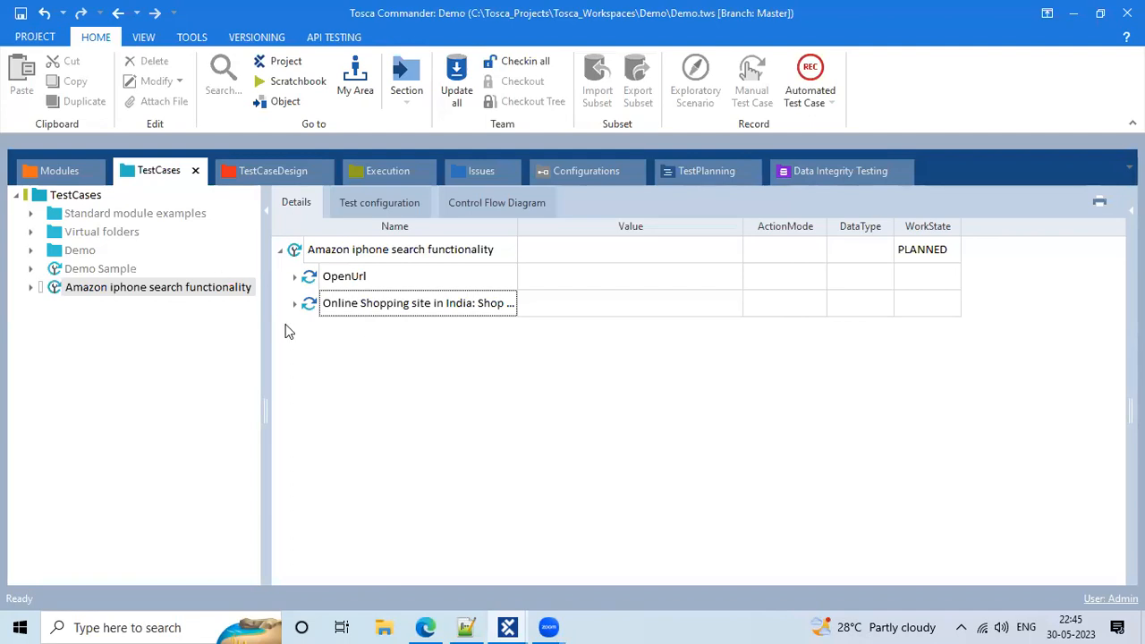
drag(268, 331, 269, 330)
click(86, 196)
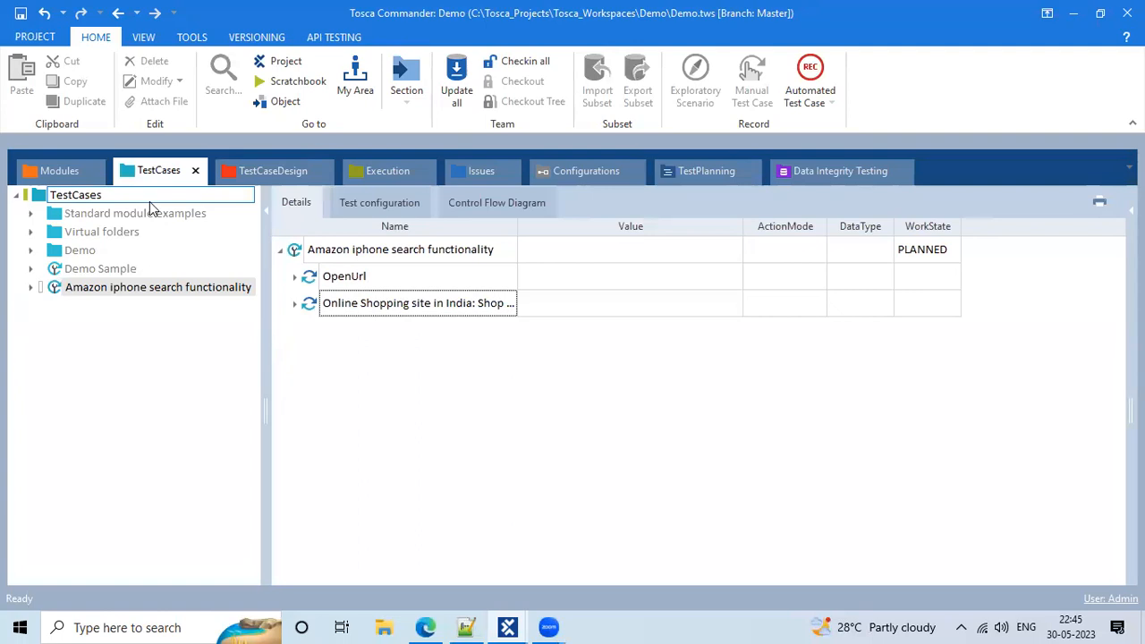
click(63, 171)
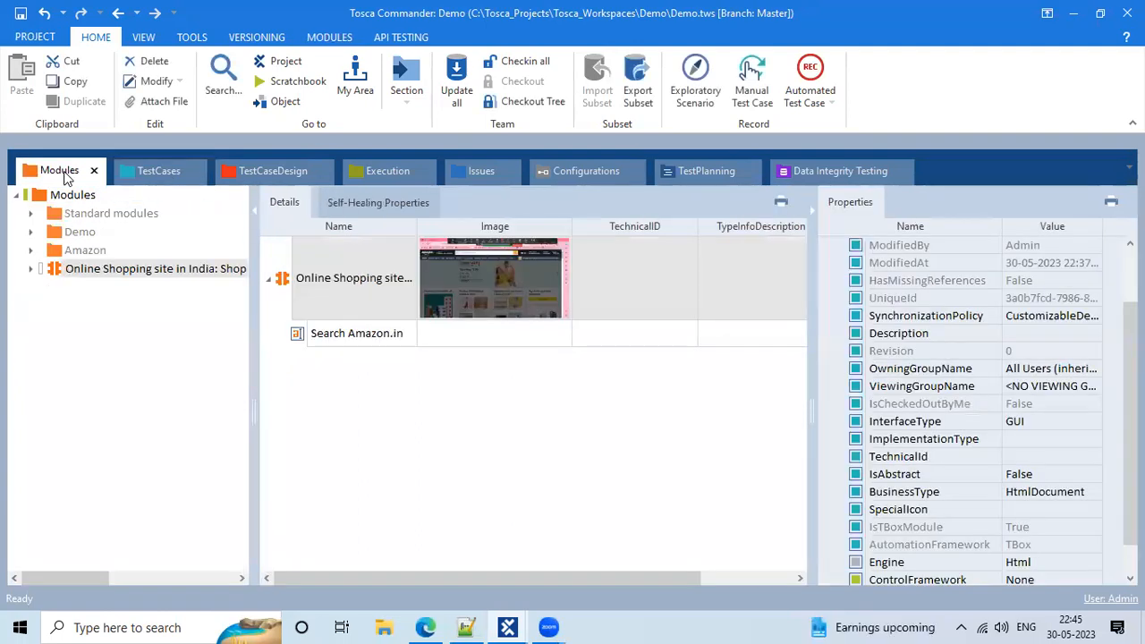
click(138, 182)
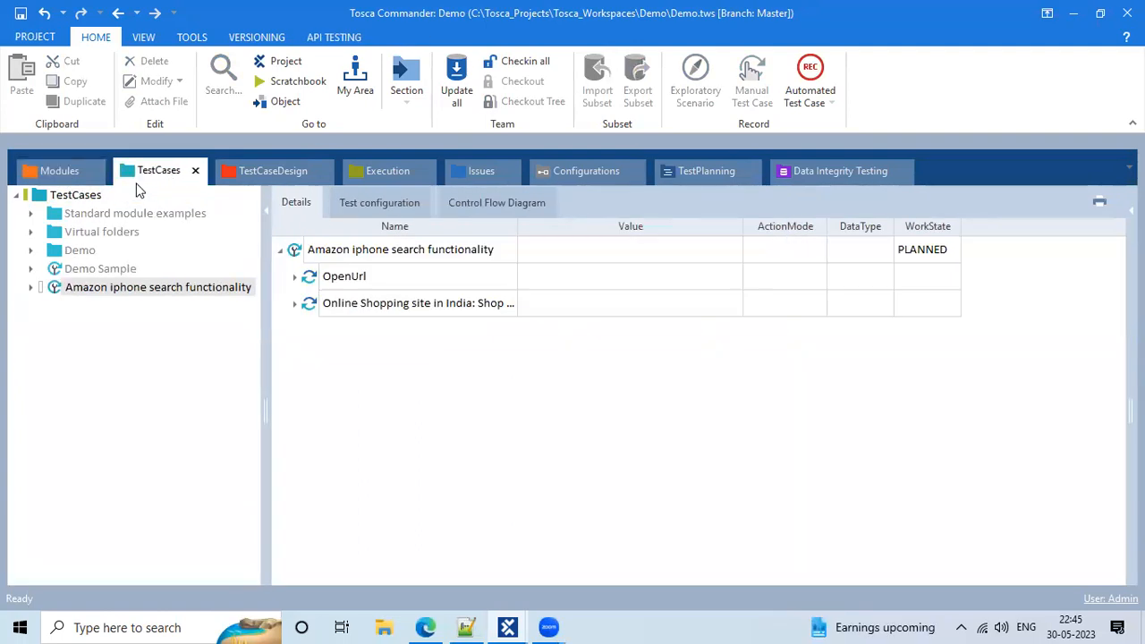
click(72, 182)
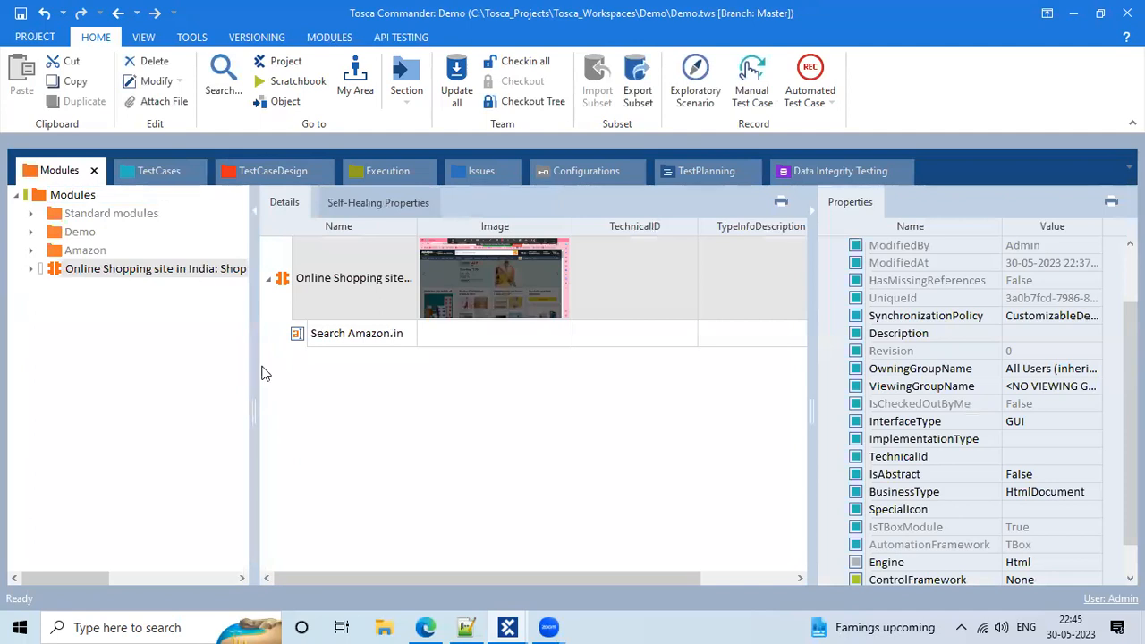
drag(253, 349, 269, 363)
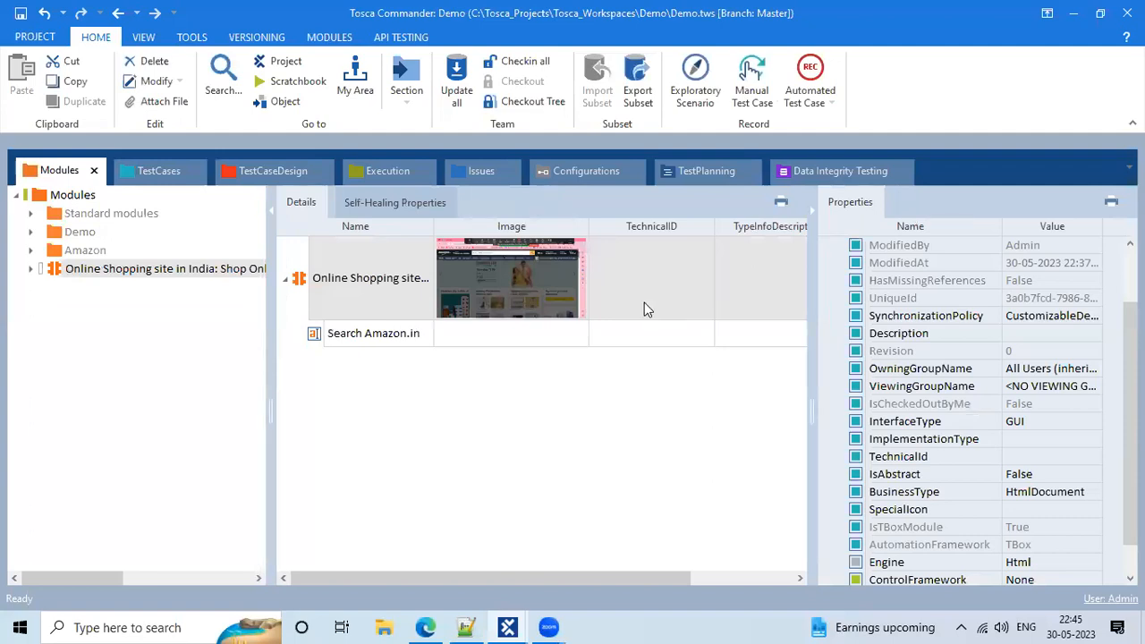
click(810, 77)
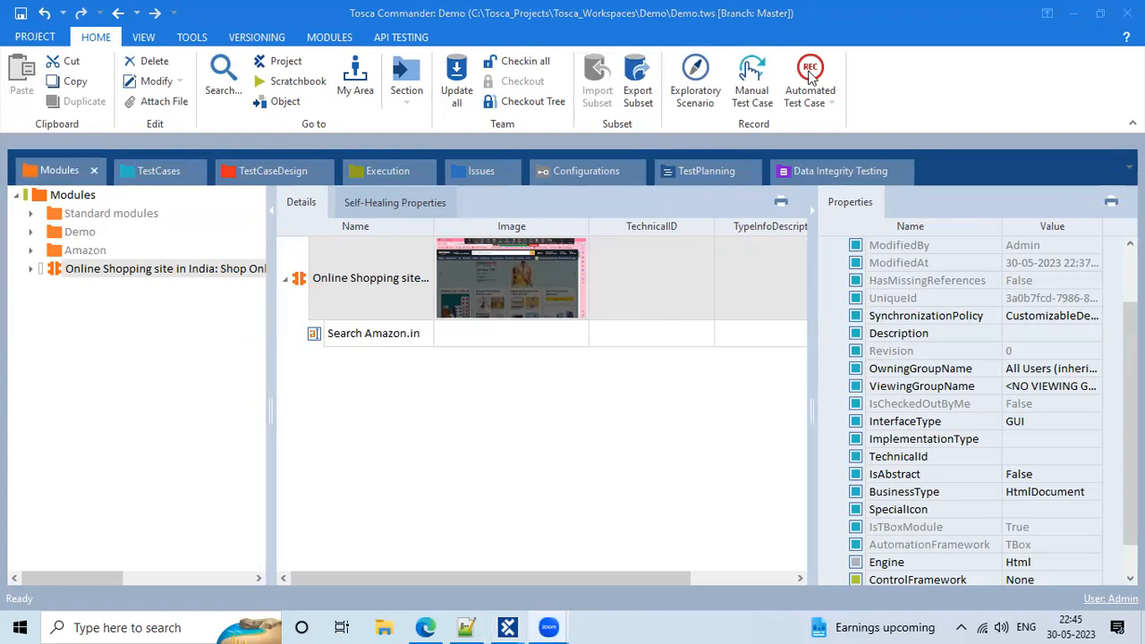
click(156, 166)
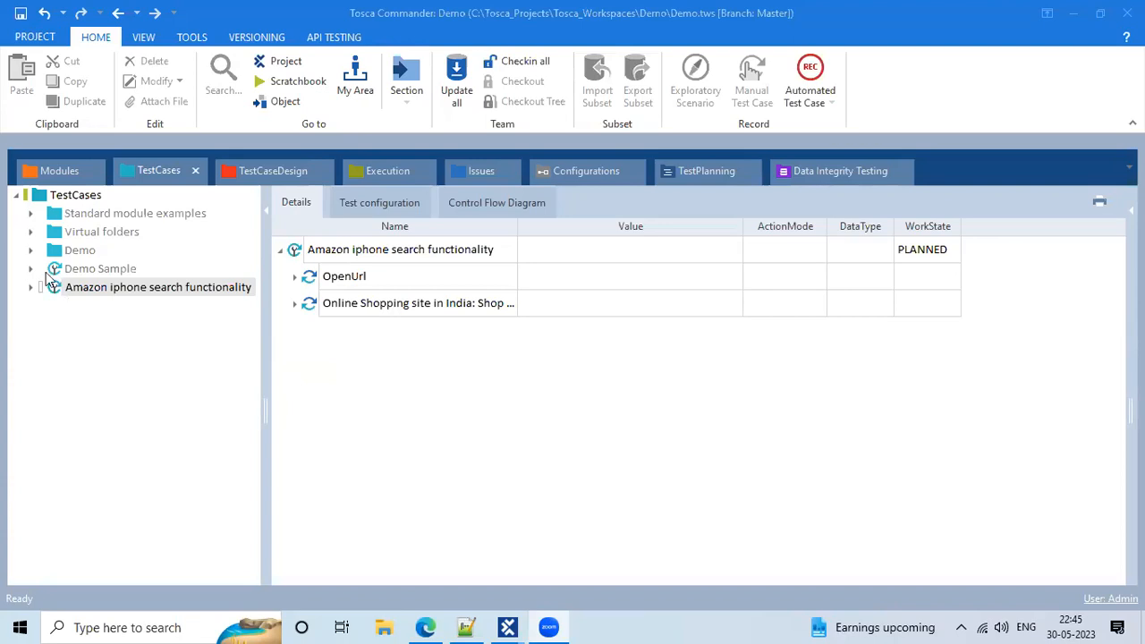
Select the TestCases root folder to list its contents, viewing and dismissing its context menu
click(39, 197)
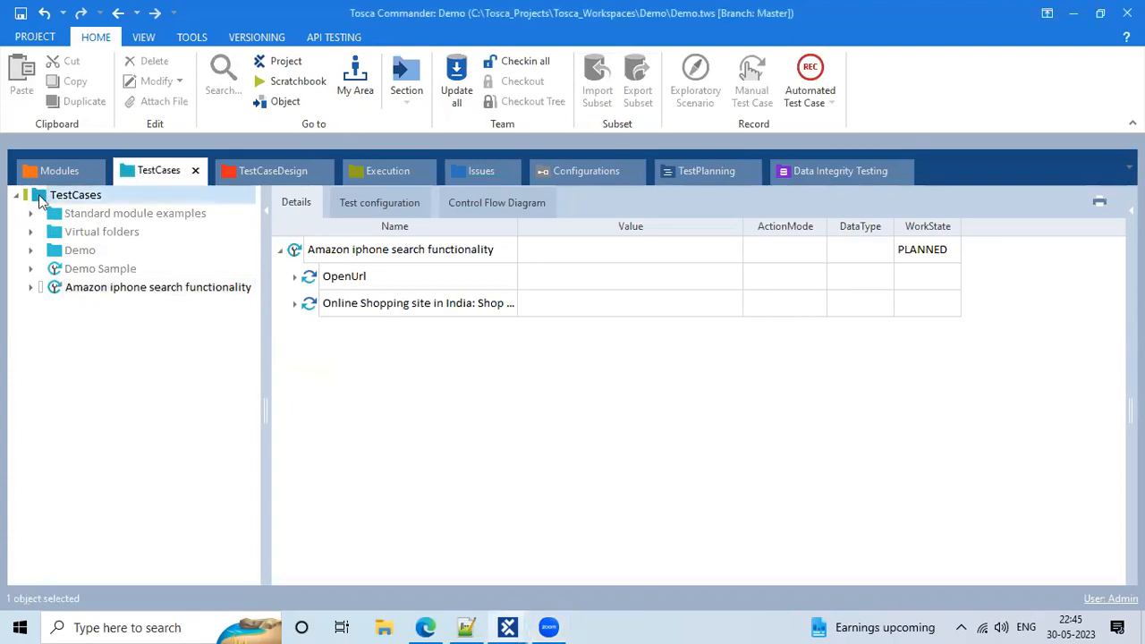
right_click(39, 198)
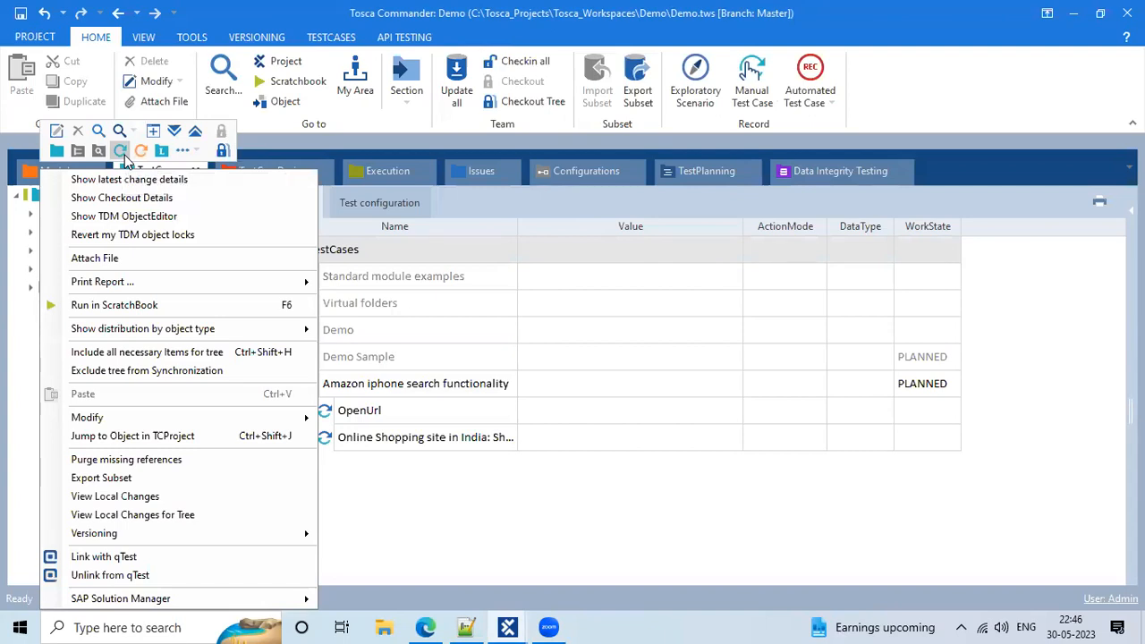
click(483, 364)
Create a new test case by dragging the Online Shopping site module onto TestCases
click(41, 175)
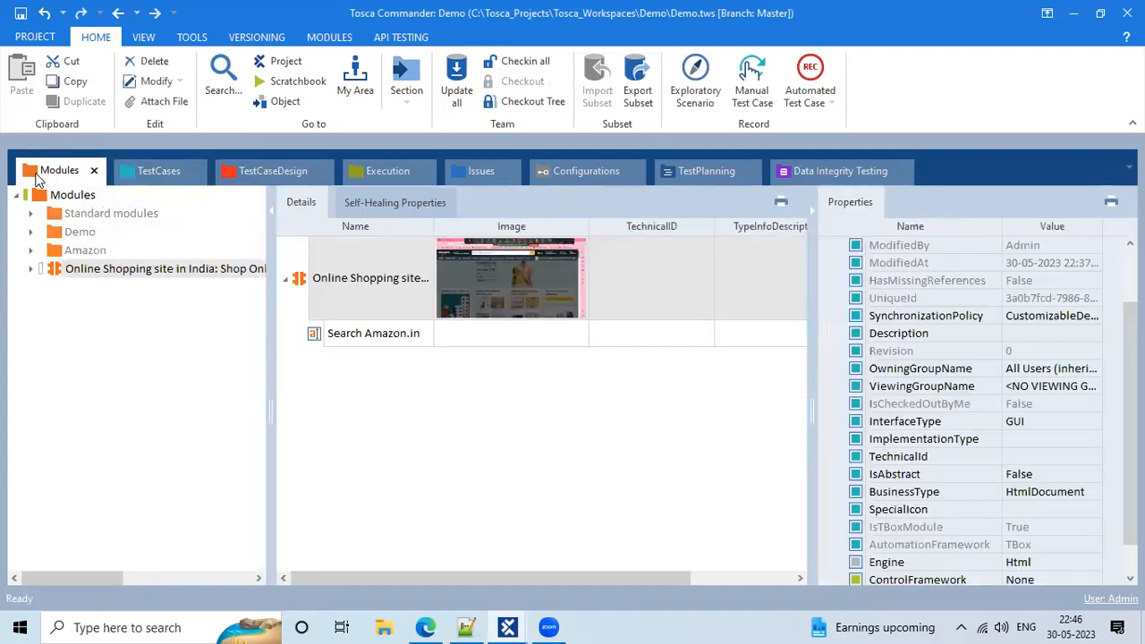
click(291, 282)
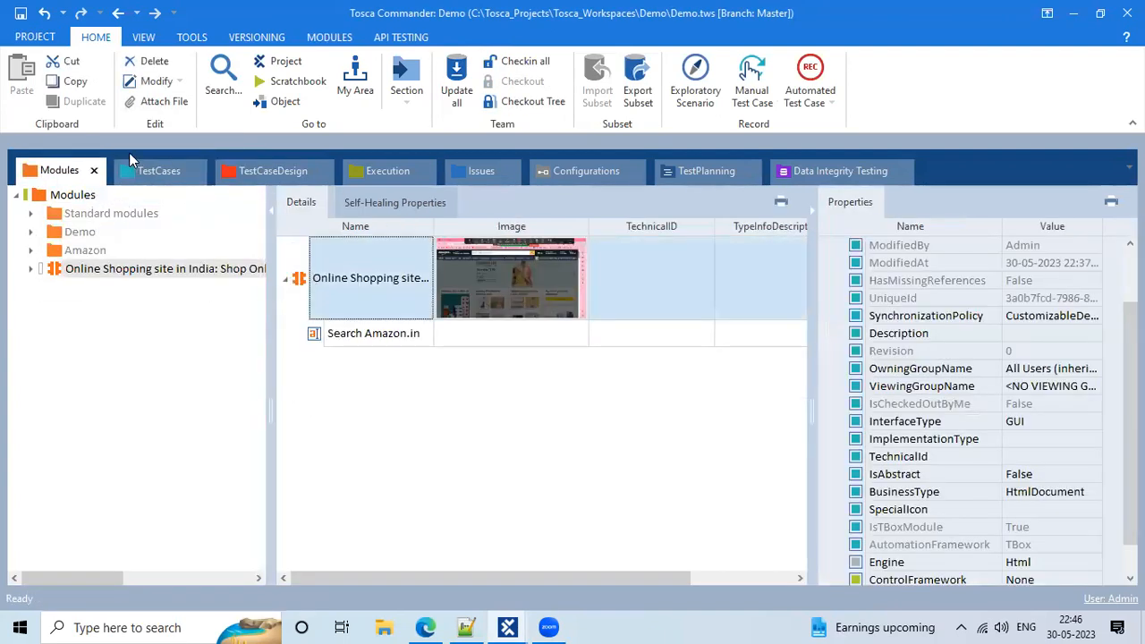
drag(62, 269, 40, 197)
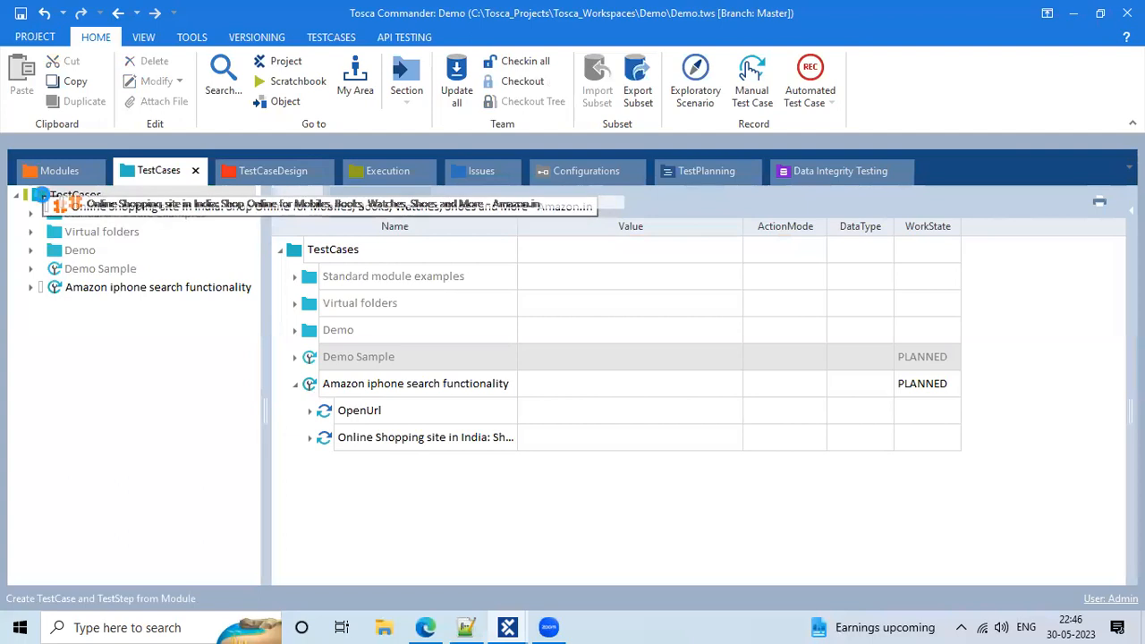
click(130, 313)
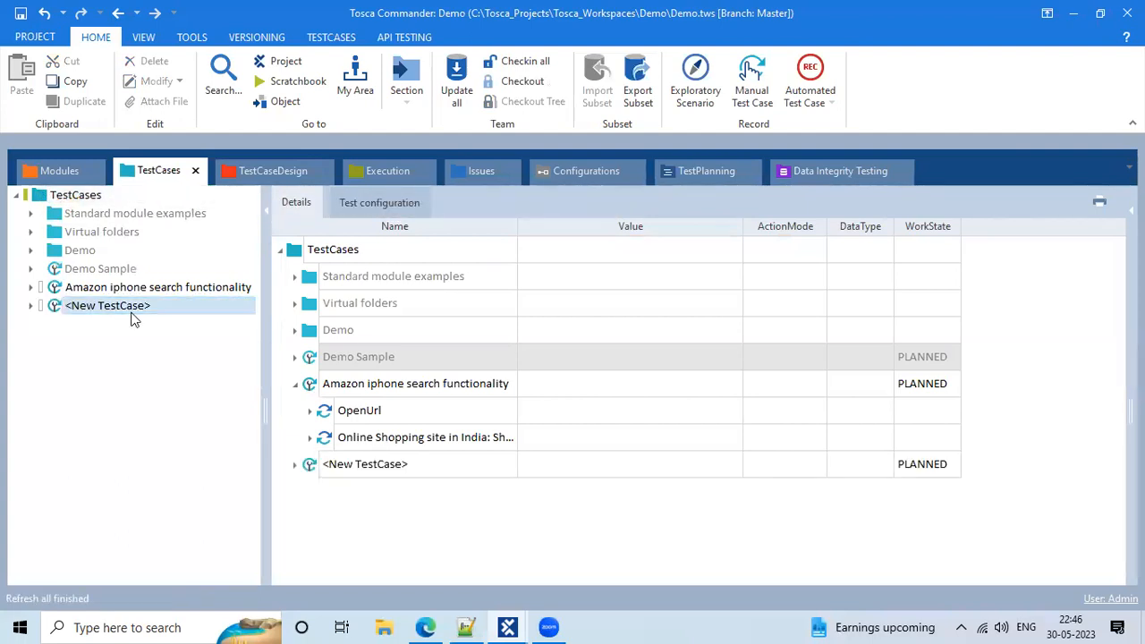
click(426, 248)
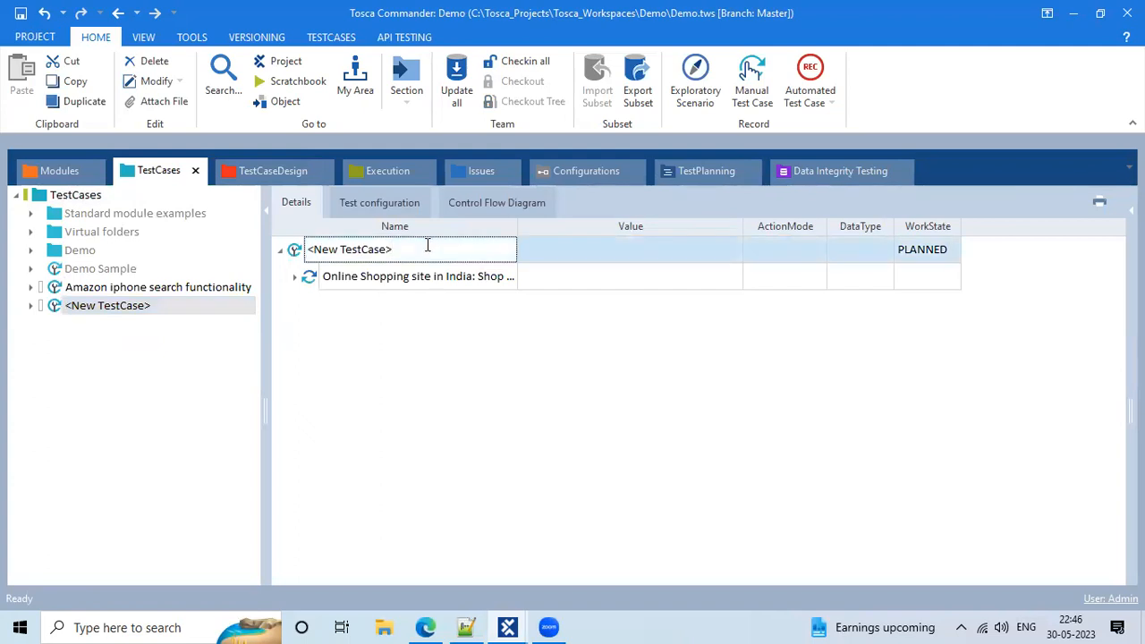
Expand the new test case's Online Shopping step and select its Search Amazon.in value
click(295, 276)
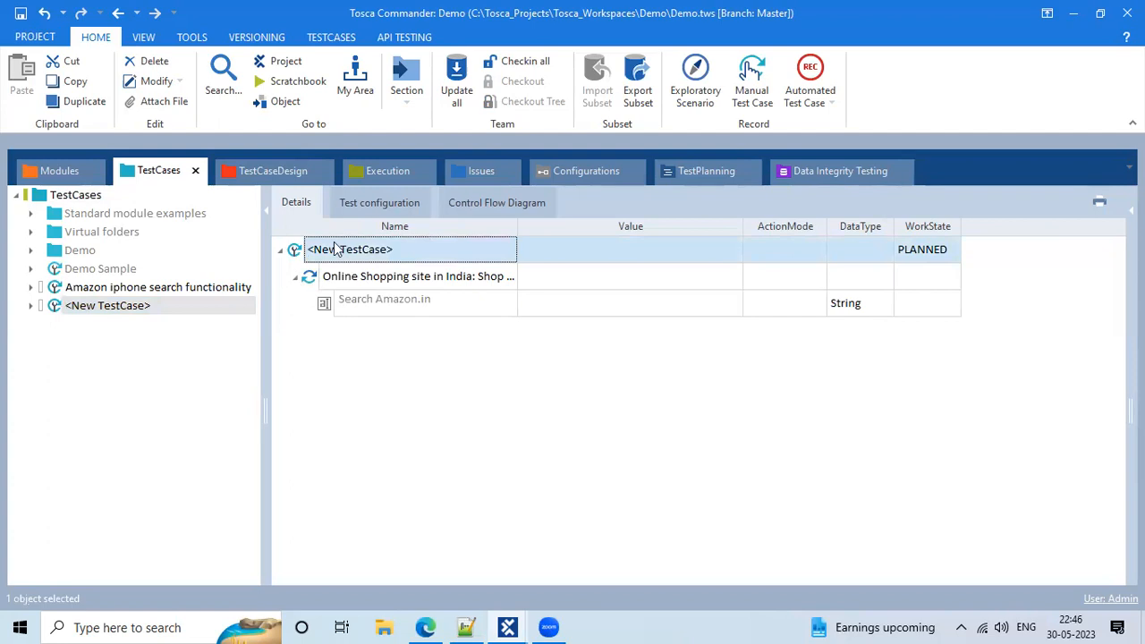
click(332, 248)
click(358, 280)
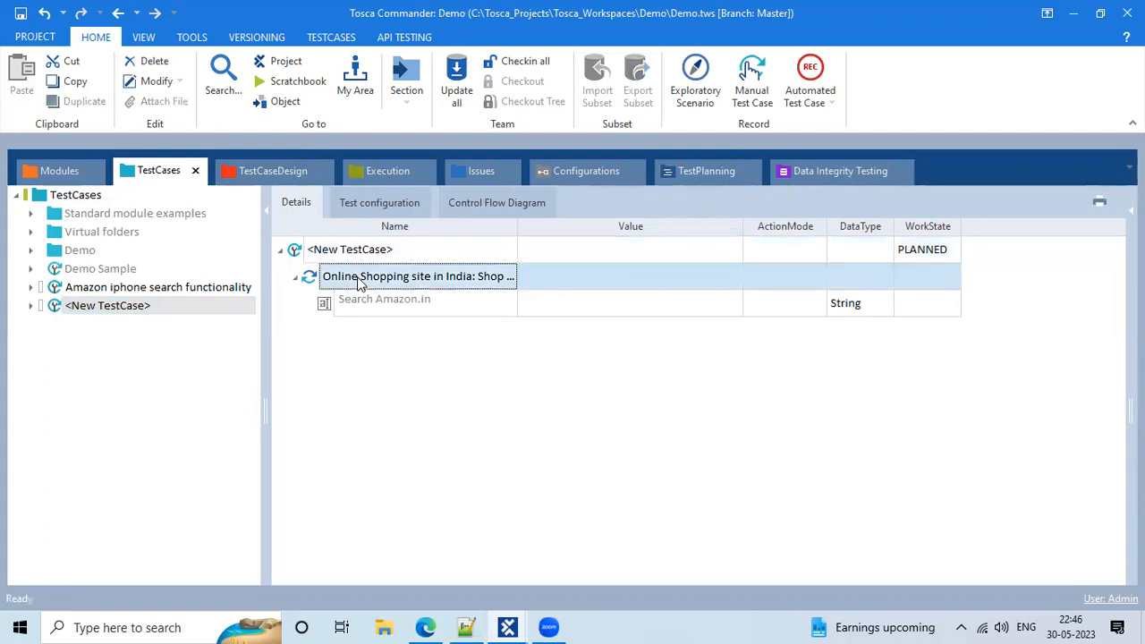
click(465, 305)
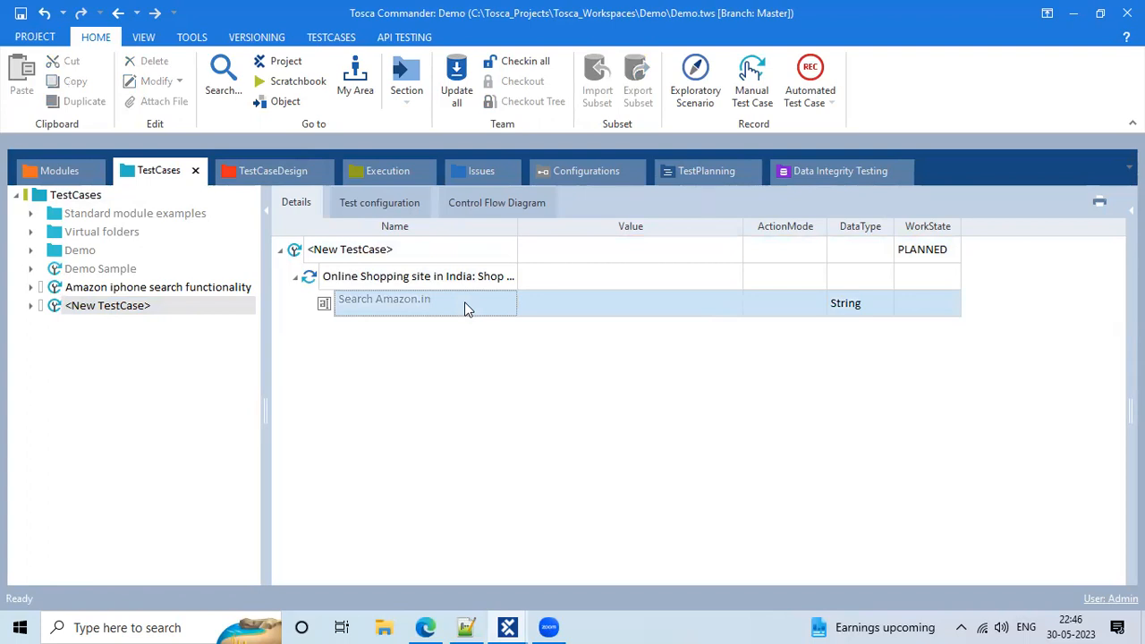
click(493, 92)
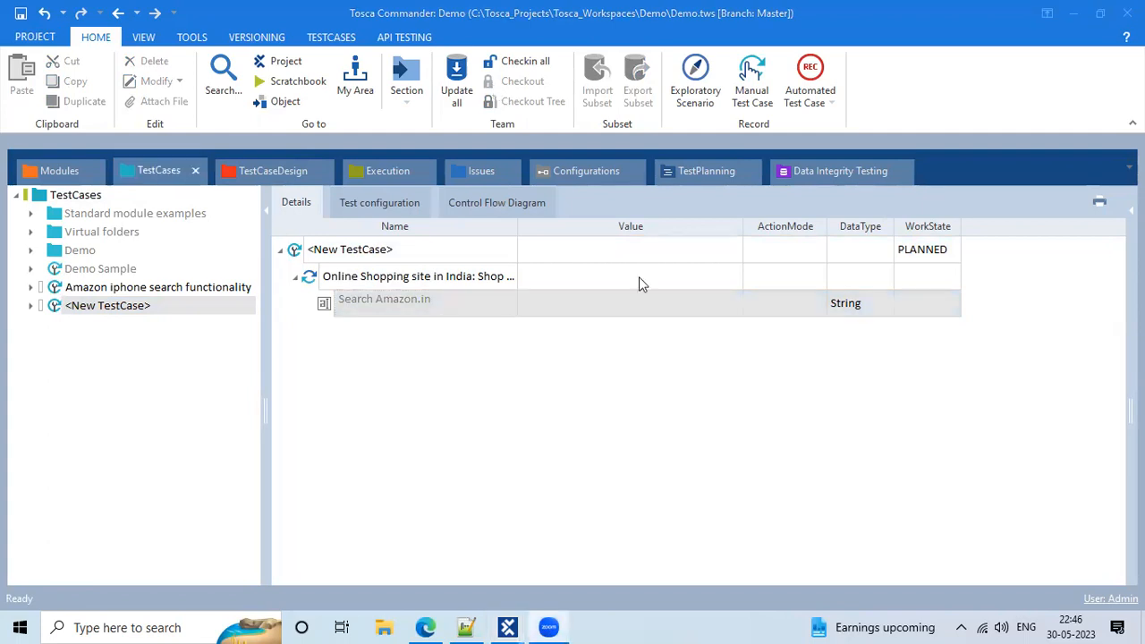
key(XF86AudioRaiseVolume)
click(52, 166)
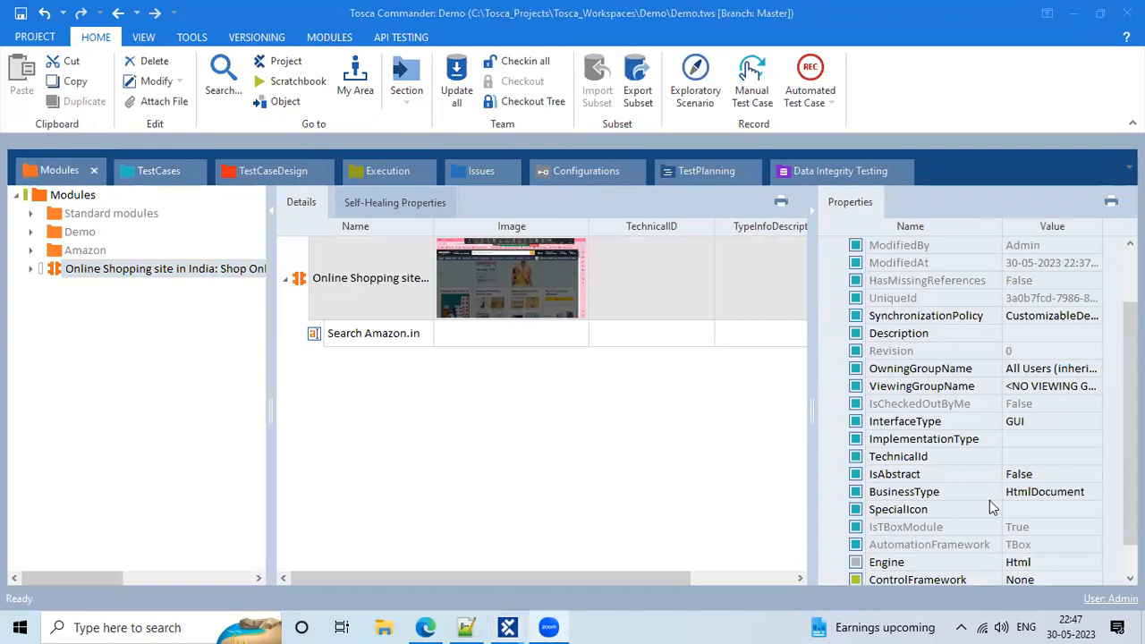
Scroll through the Online Shopping site module's properties, including Engine Html
scroll(989, 500, down, 1)
scroll(902, 413, up, 2)
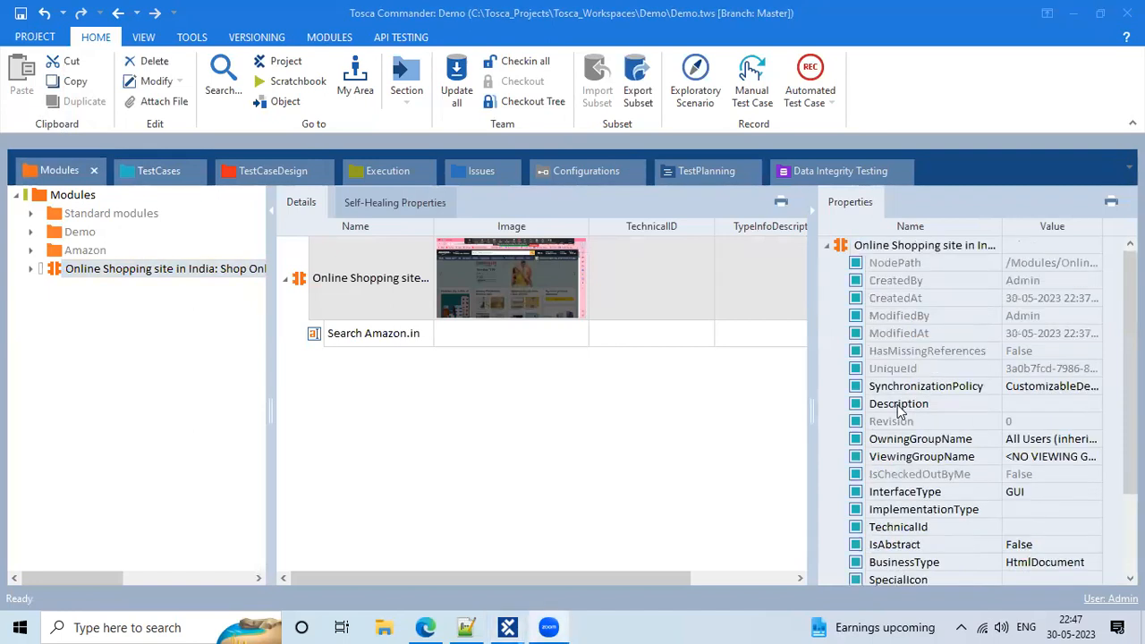
click(837, 242)
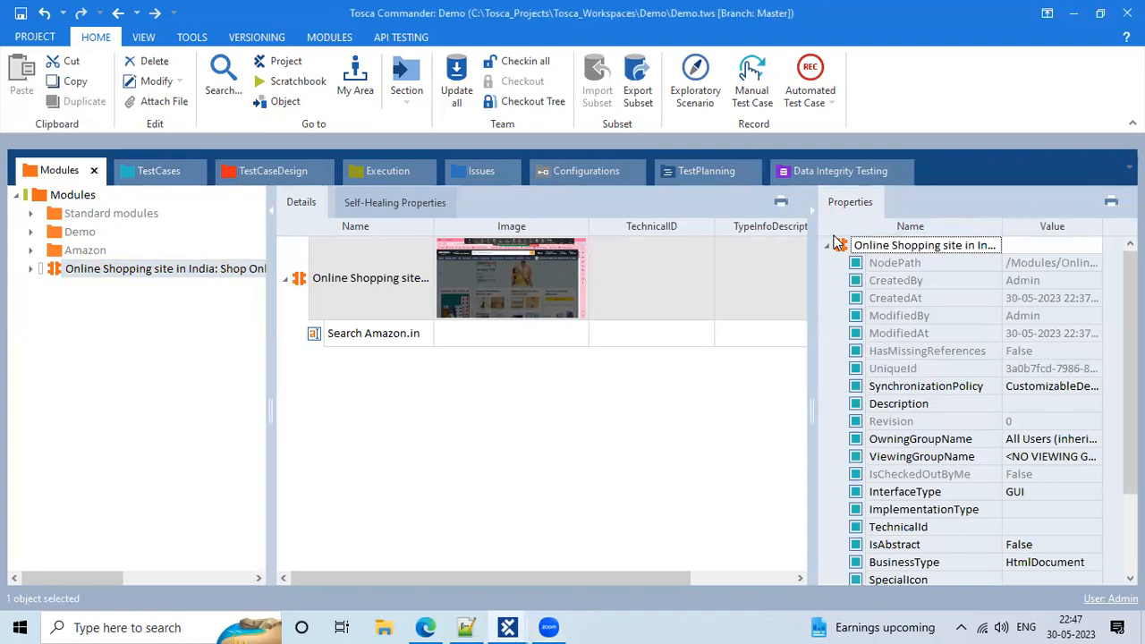
right_click(830, 233)
key(Escape)
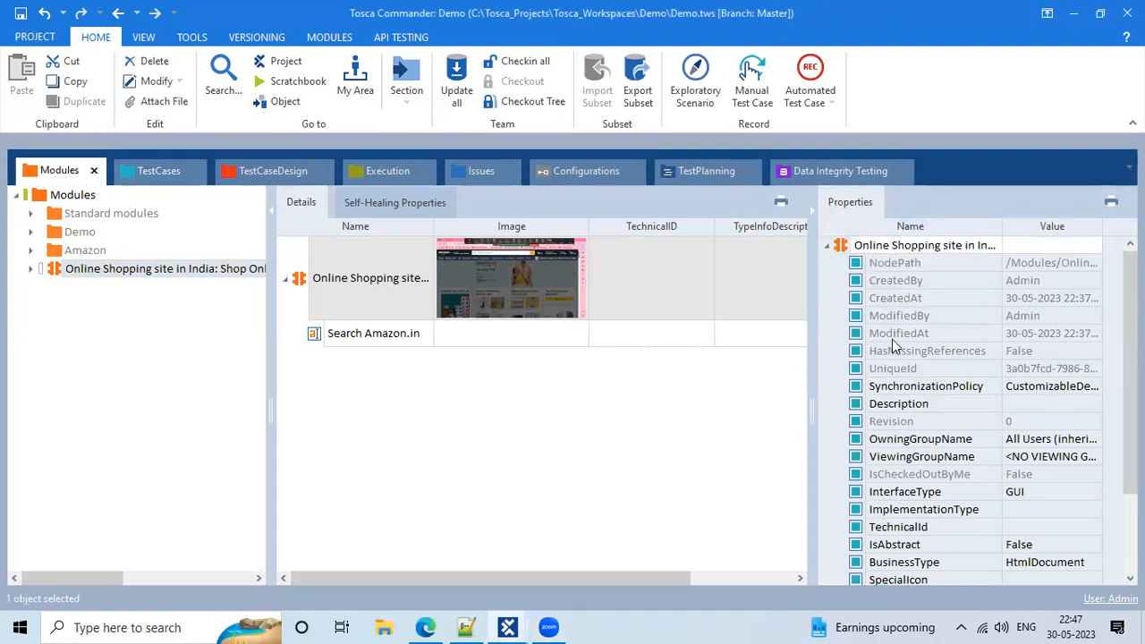
scroll(959, 466, down, 3)
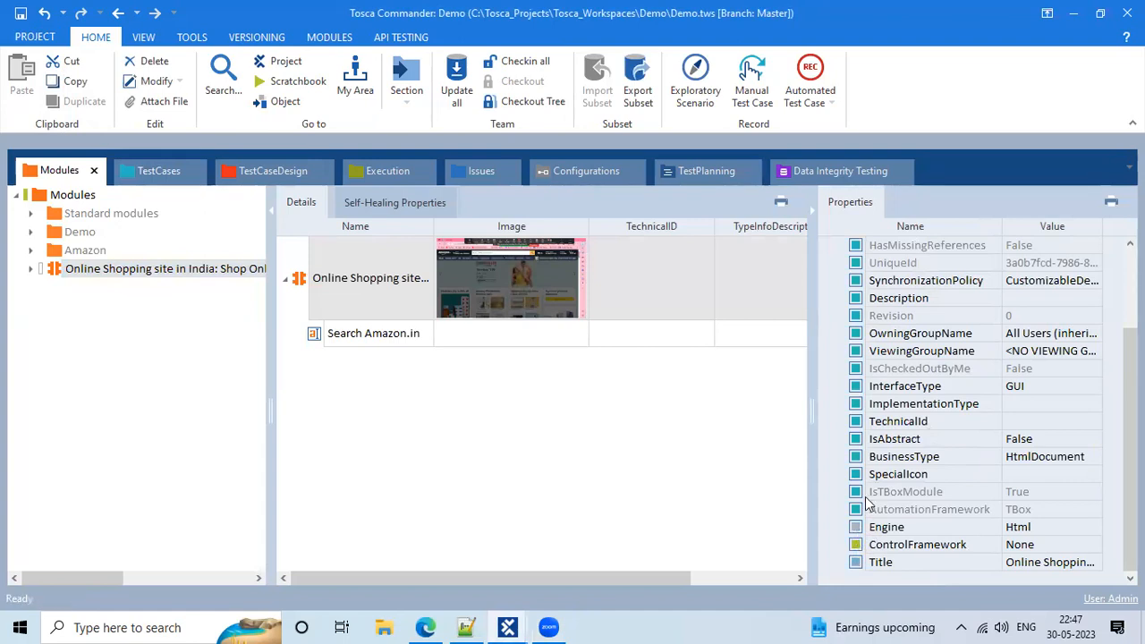
scroll(865, 497, up, 2)
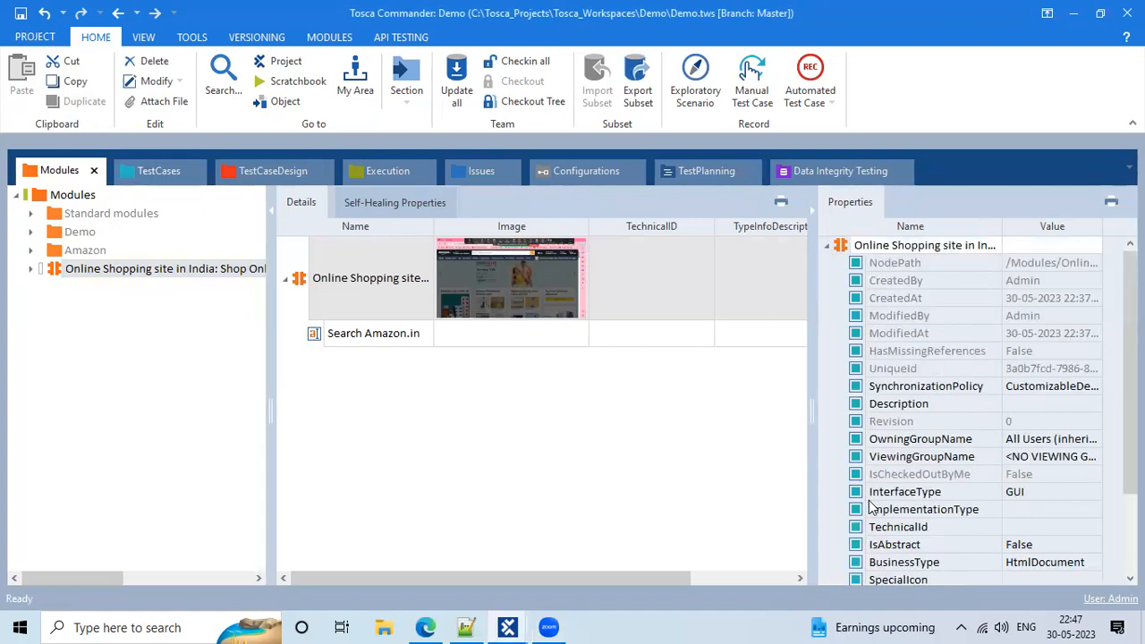
Try deleting the module, cancel since 2 test steps use it, then minimize Tosca
right_click(843, 246)
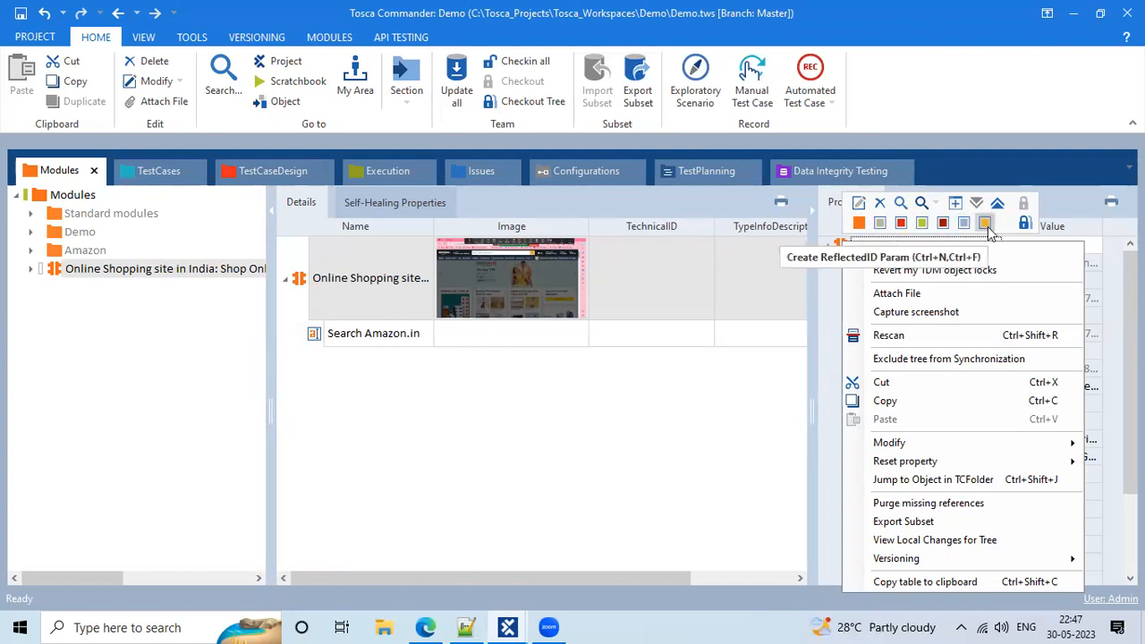
click(882, 202)
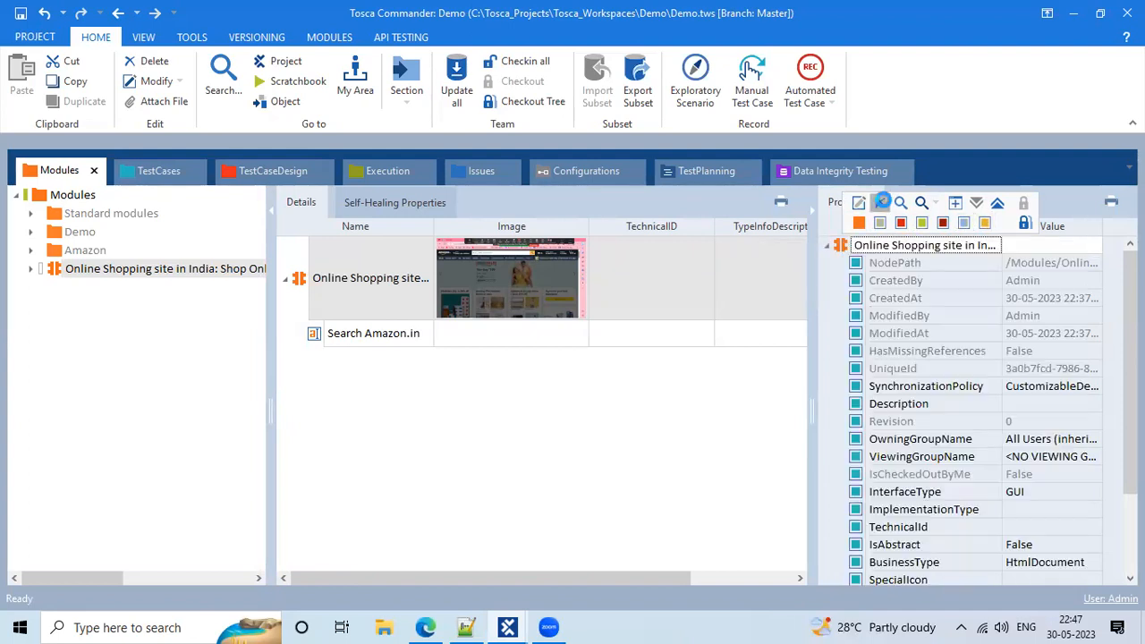
click(613, 354)
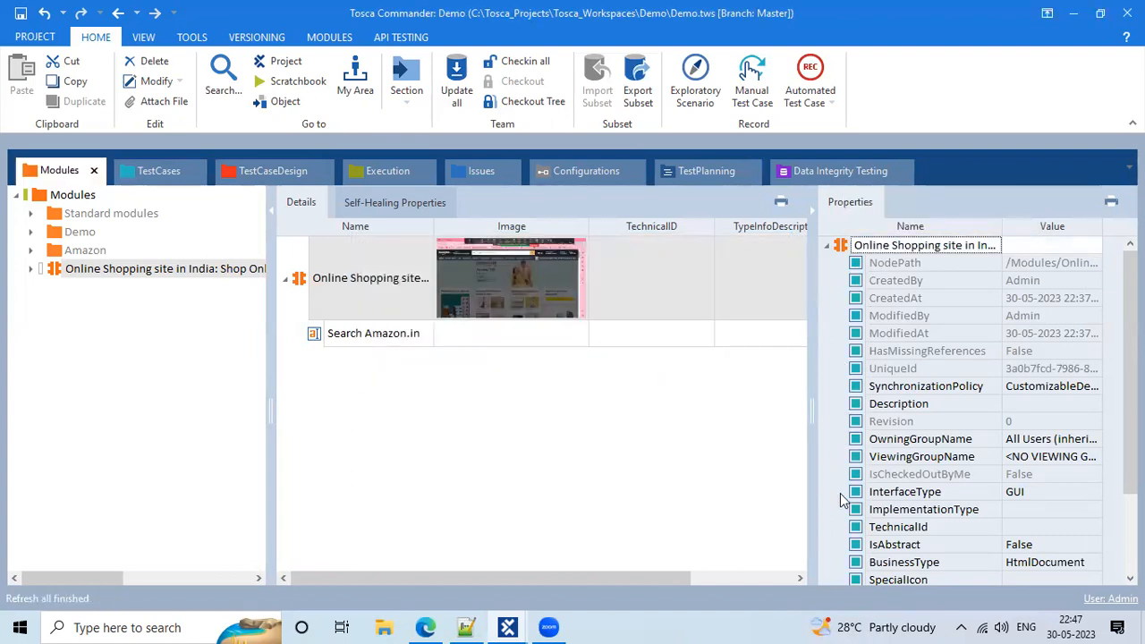
scroll(840, 493, down, 2)
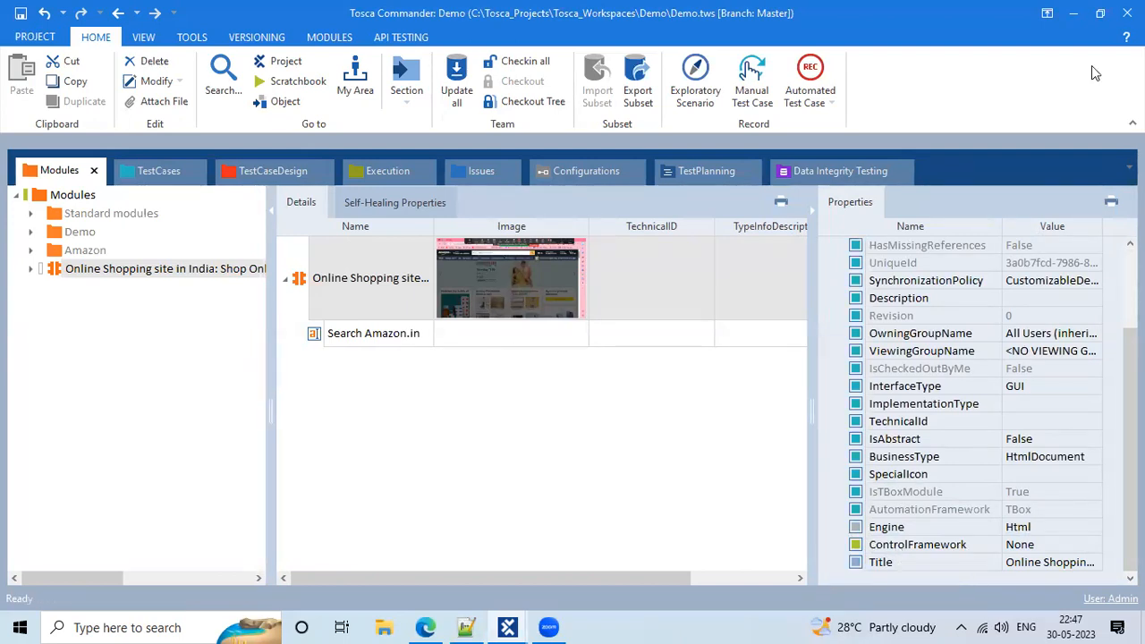
click(1077, 14)
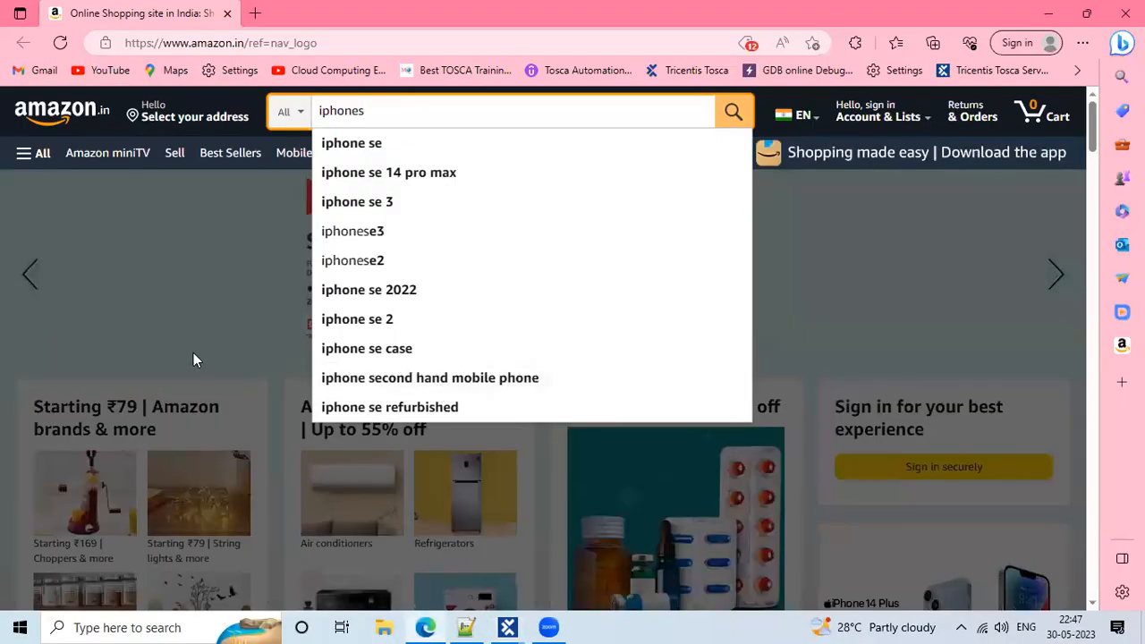
Close the search suggestions and scroll through the Amazon.in home page
click(193, 353)
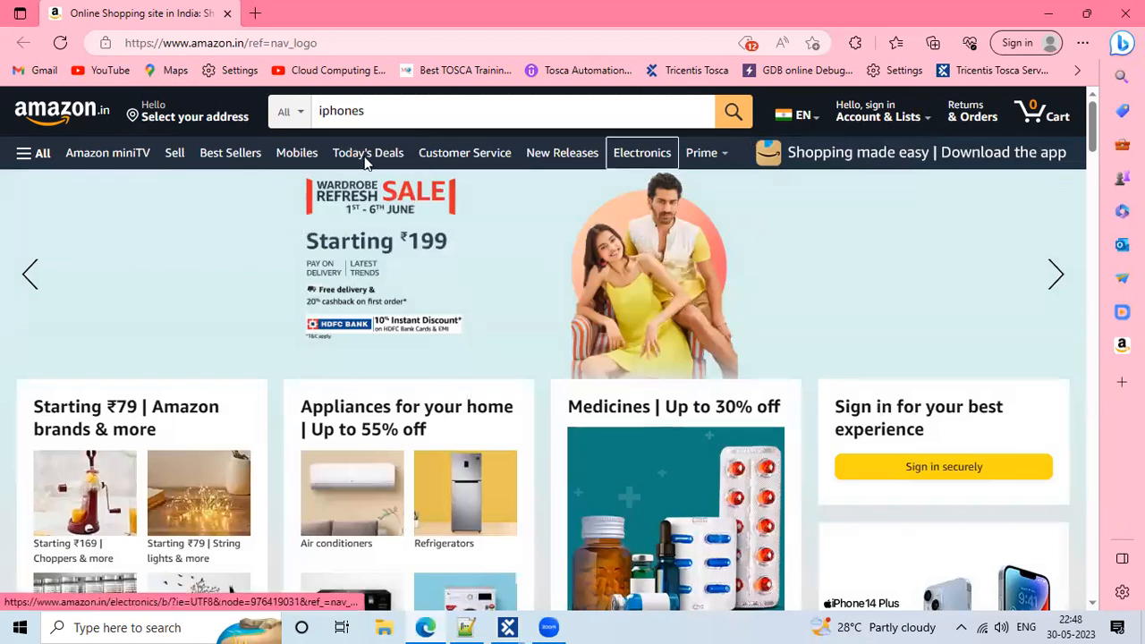
scroll(548, 471, down, 5)
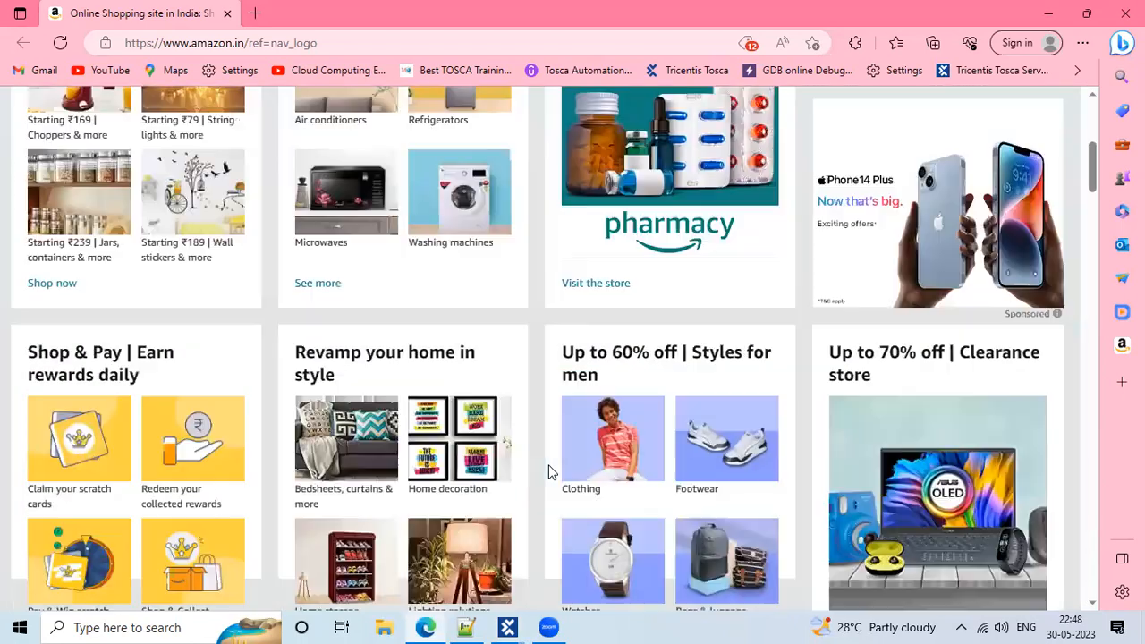
scroll(548, 472, down, 15)
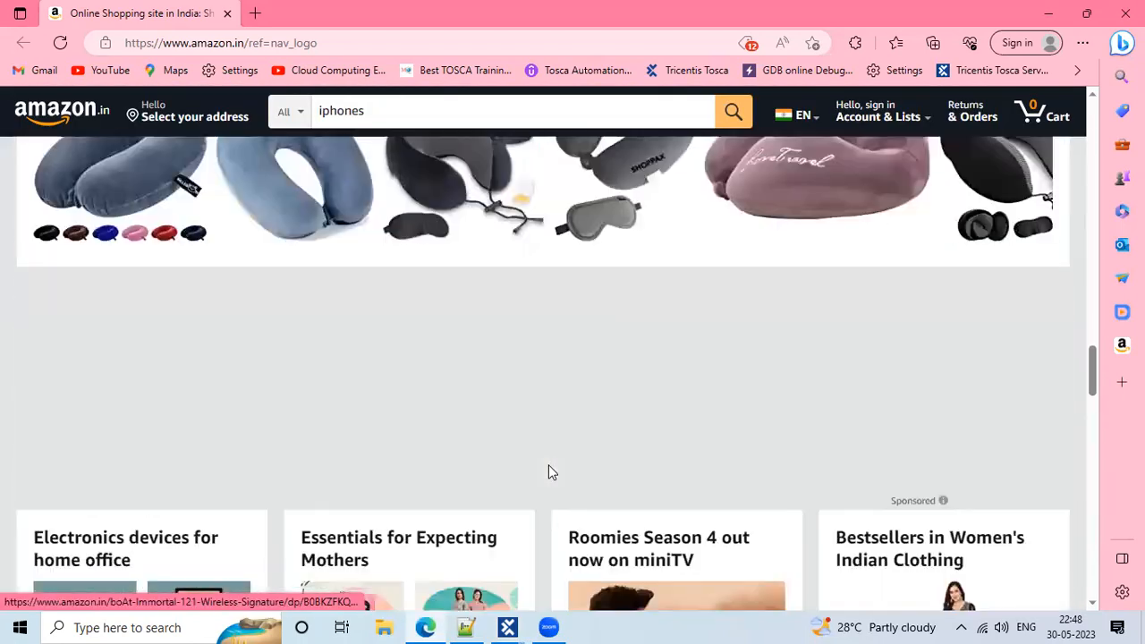
scroll(549, 473, up, 20)
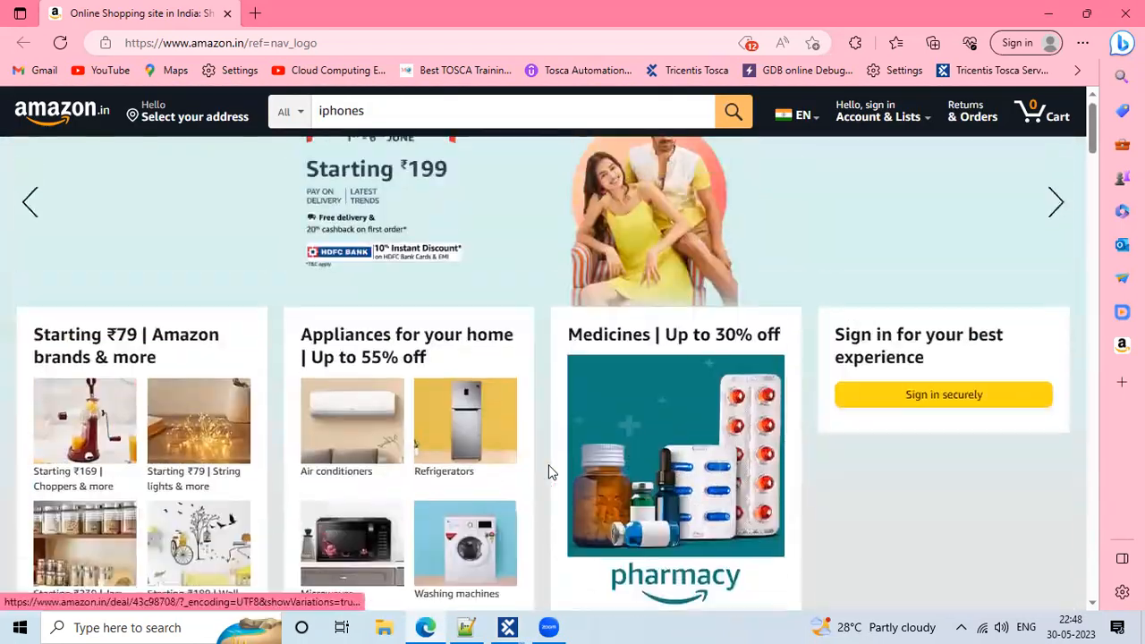
scroll(550, 472, down, 5)
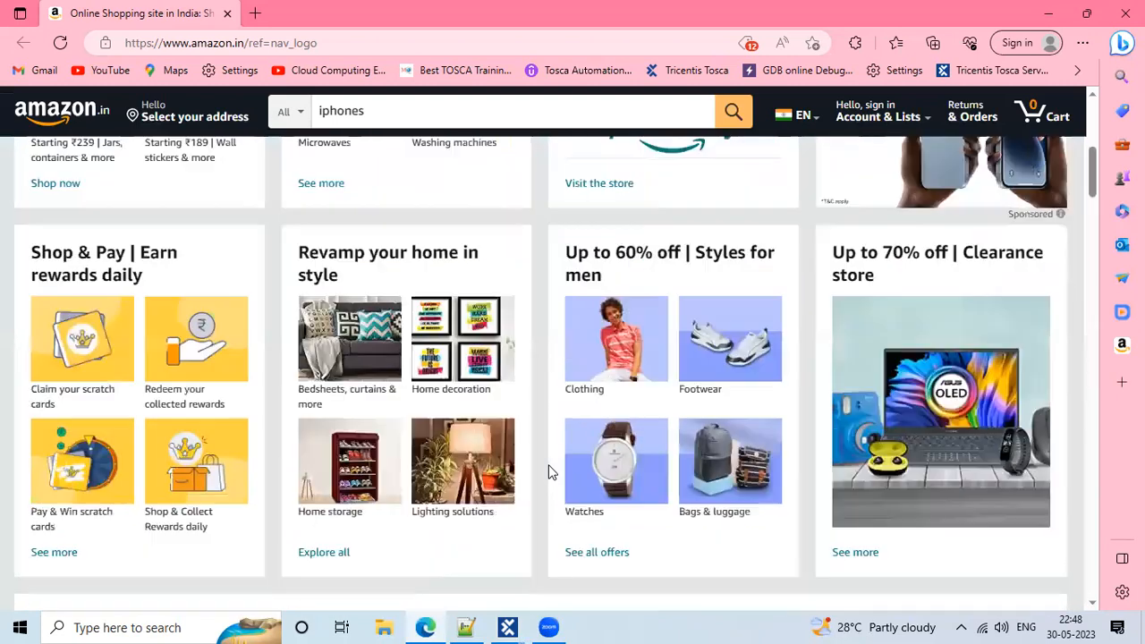
scroll(550, 472, down, 7)
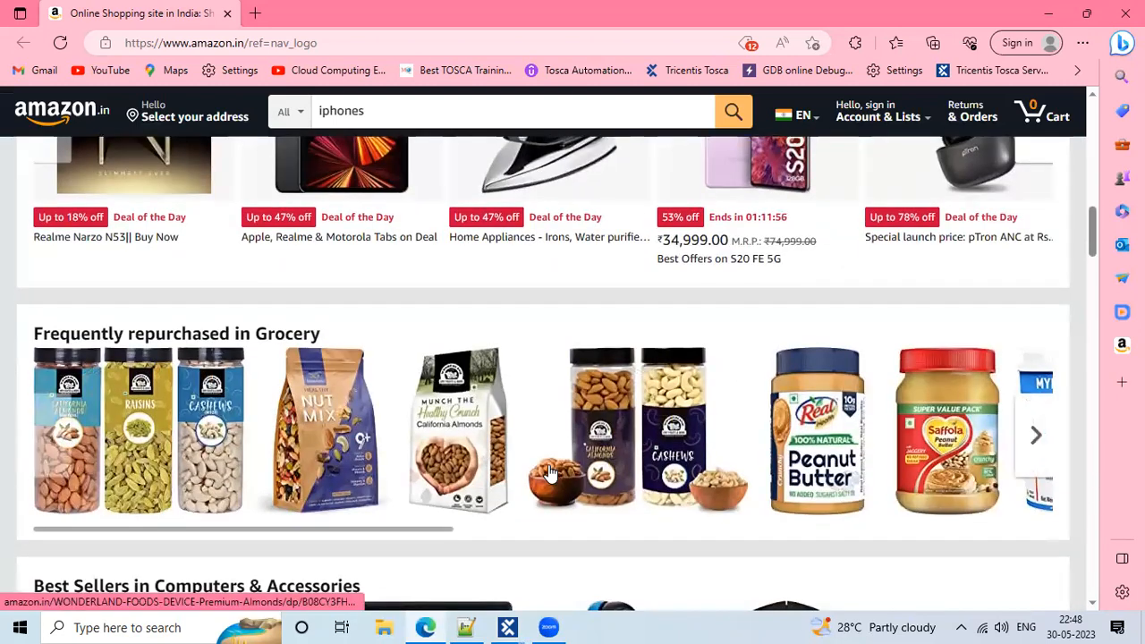
scroll(551, 472, up, 12)
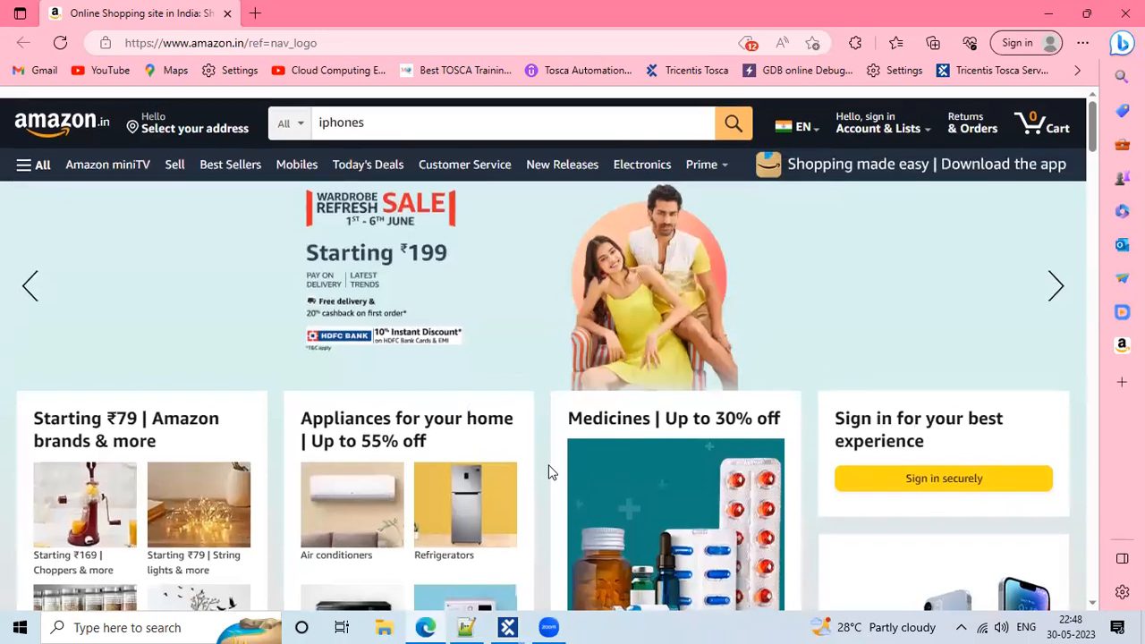
Bring the Tosca Commander Demo window back and edit the ControlFramework value
mouse_move(525, 623)
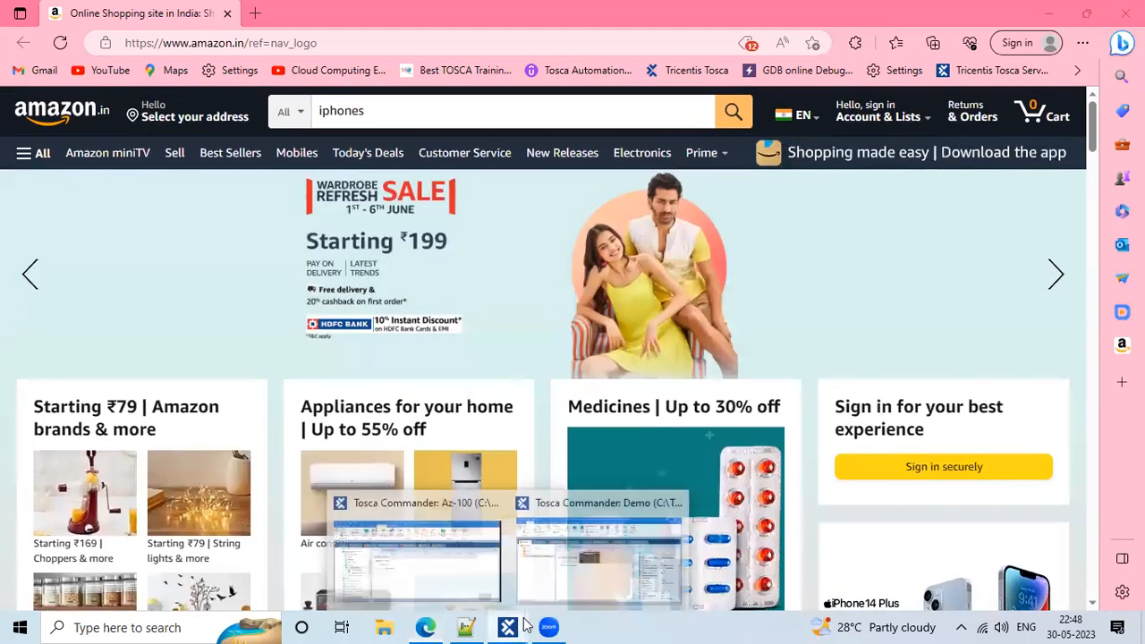
click(572, 569)
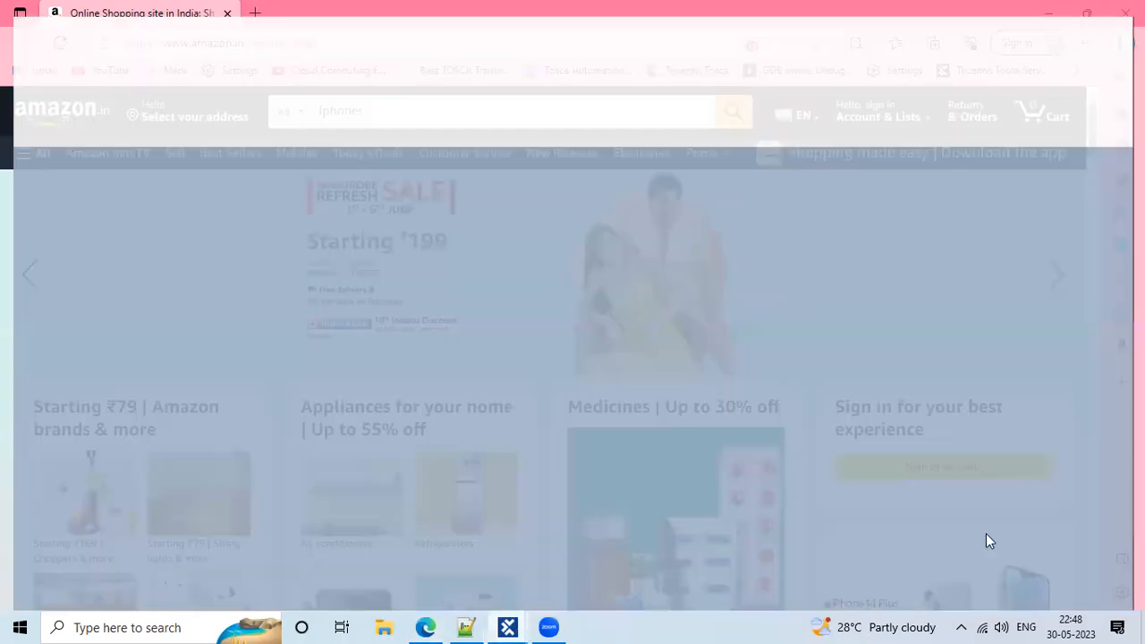
click(1029, 550)
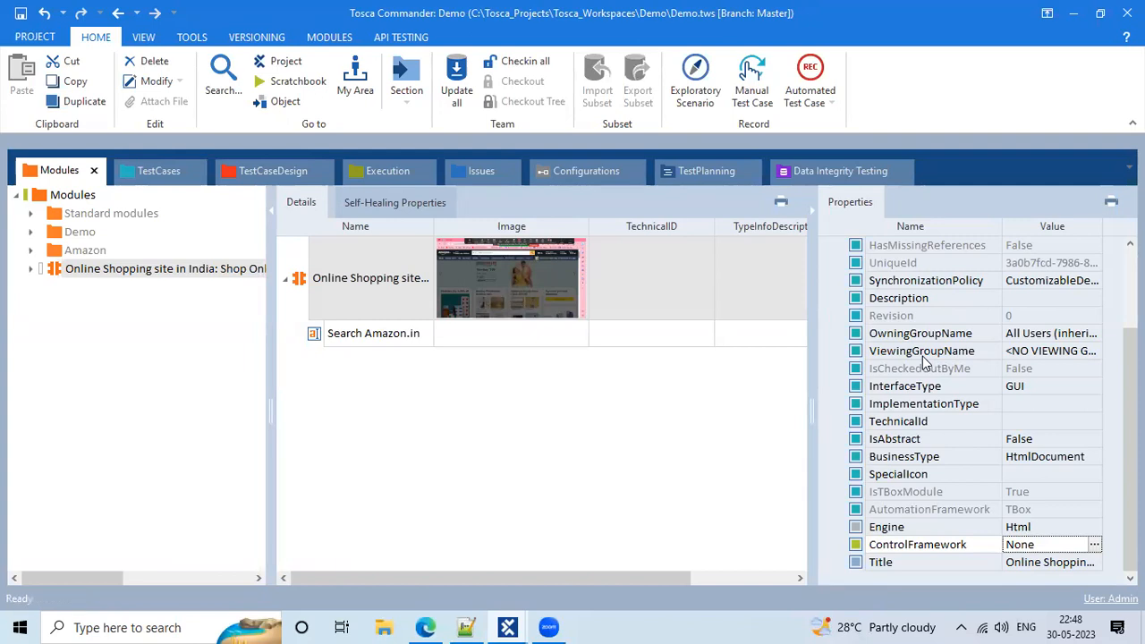
click(949, 566)
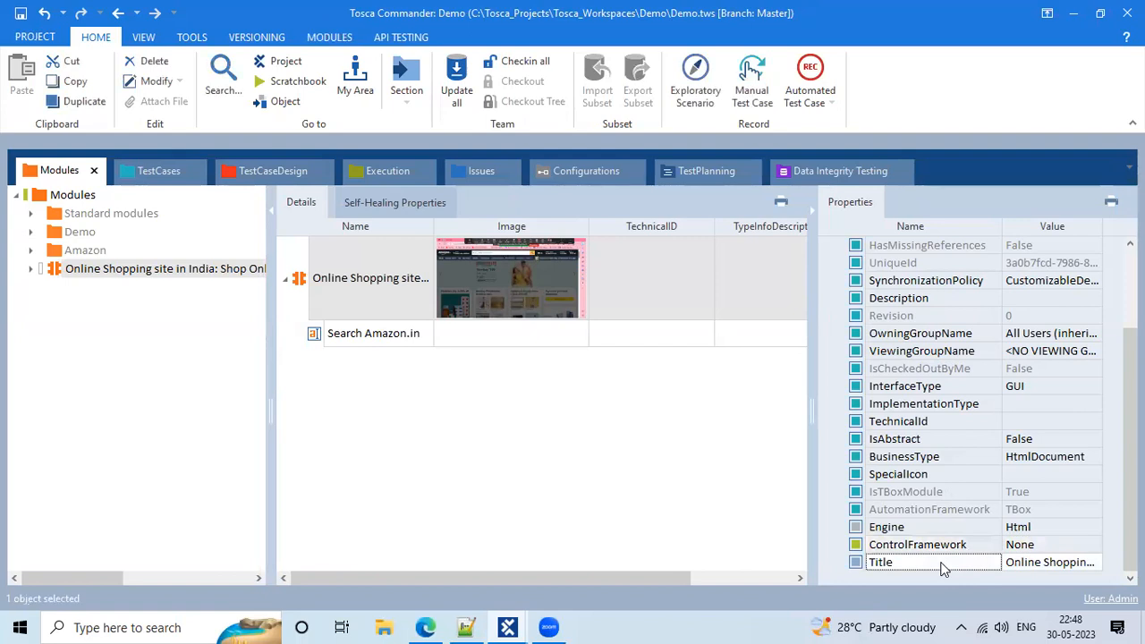
scroll(848, 234, up, 2)
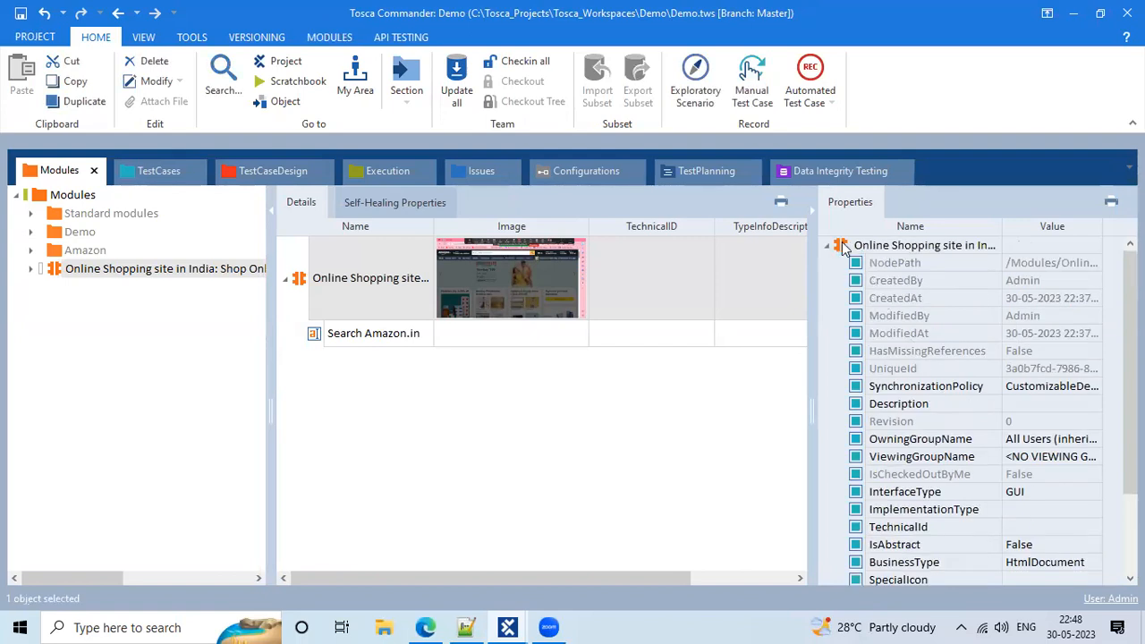
click(843, 247)
right_click(843, 247)
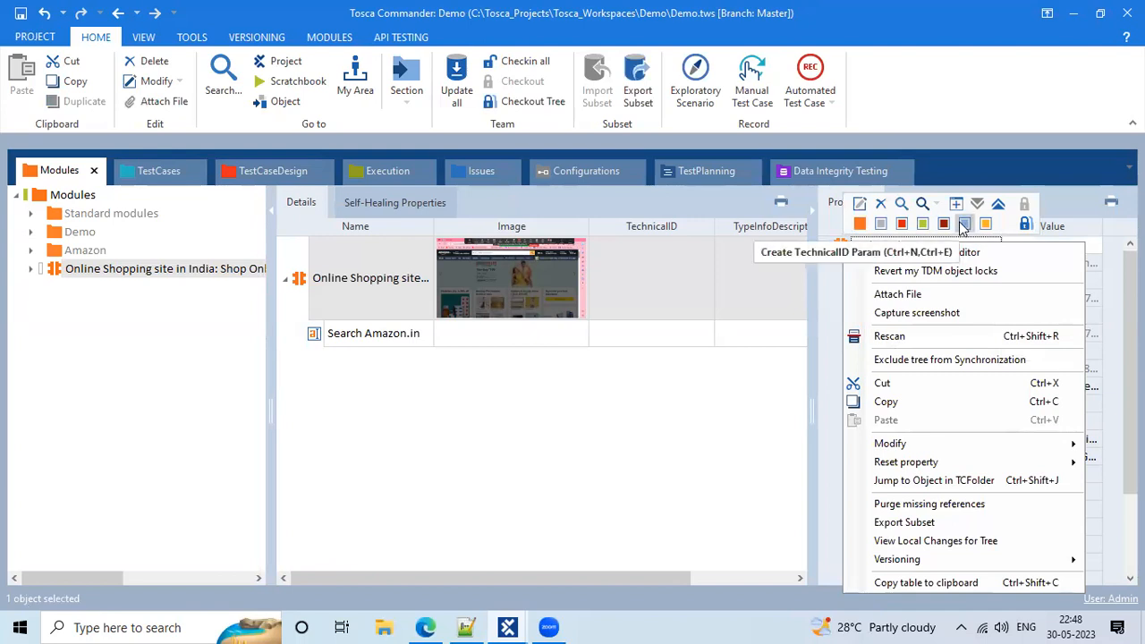
click(749, 390)
click(752, 390)
scroll(971, 402, down, 3)
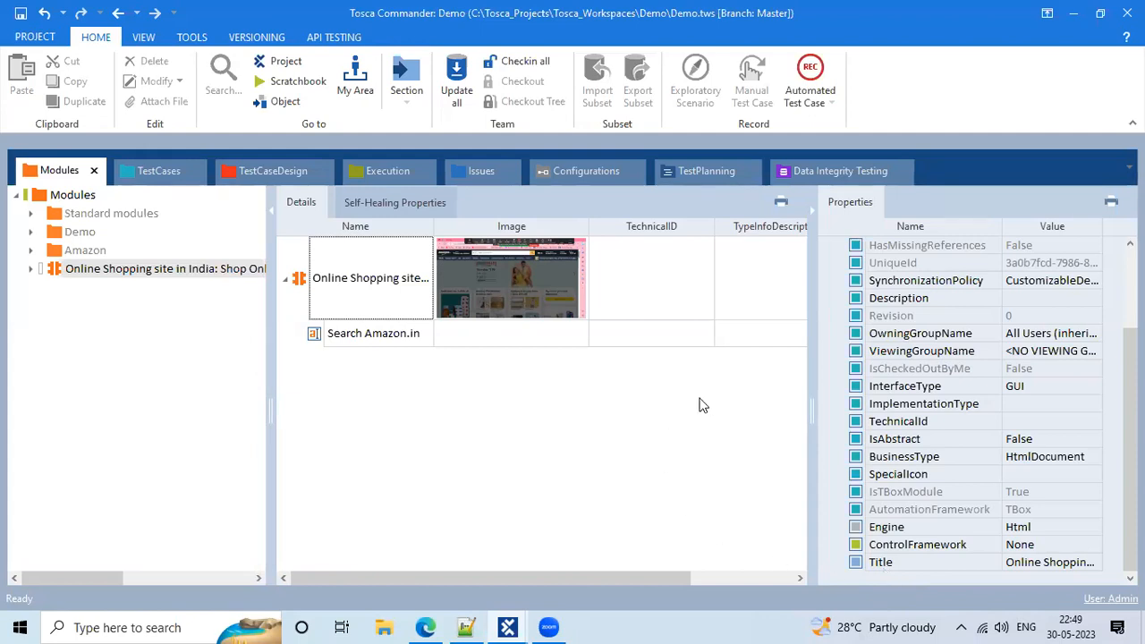
Open the TestCaseDesign section and widen its tree pane
click(262, 178)
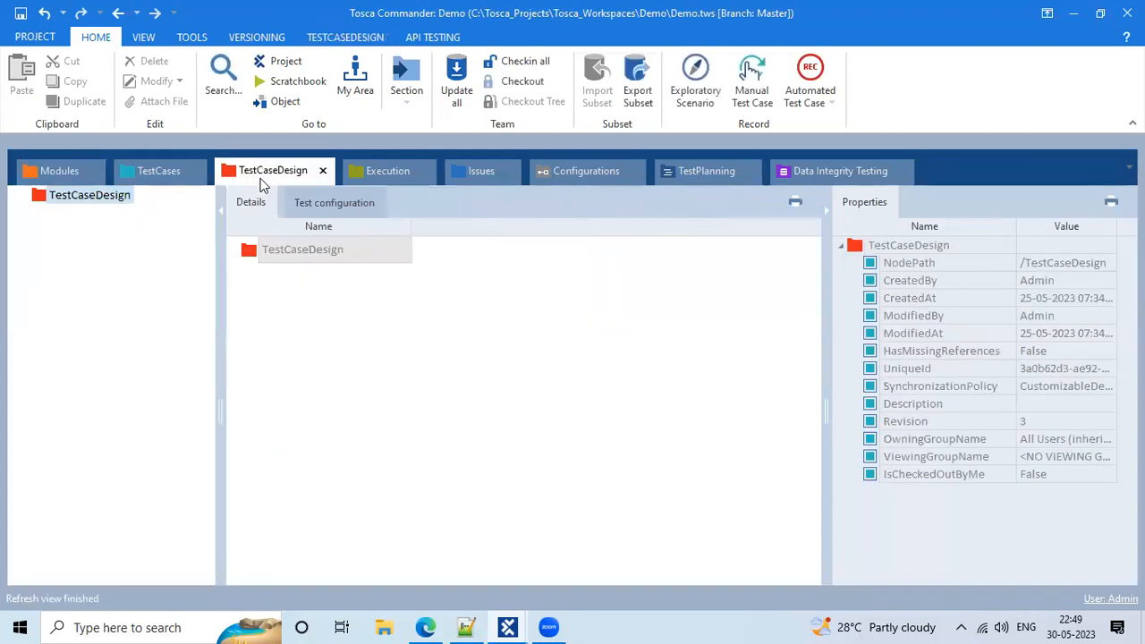
drag(220, 388, 249, 393)
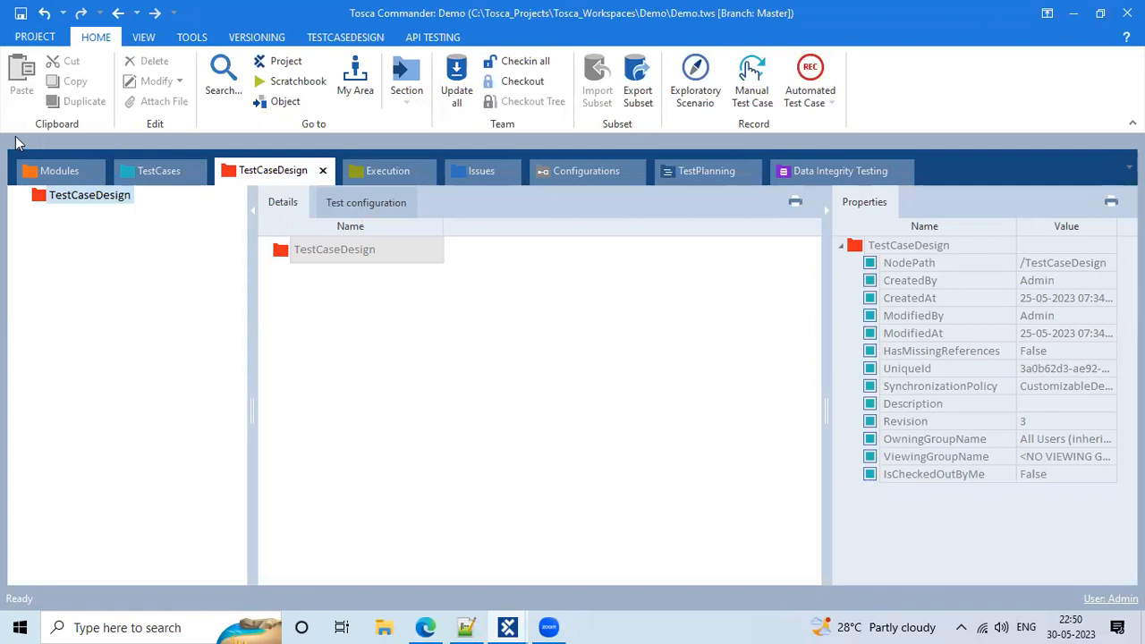
In TestCases, expand all steps of the Amazon iphone search functionality test case
click(147, 176)
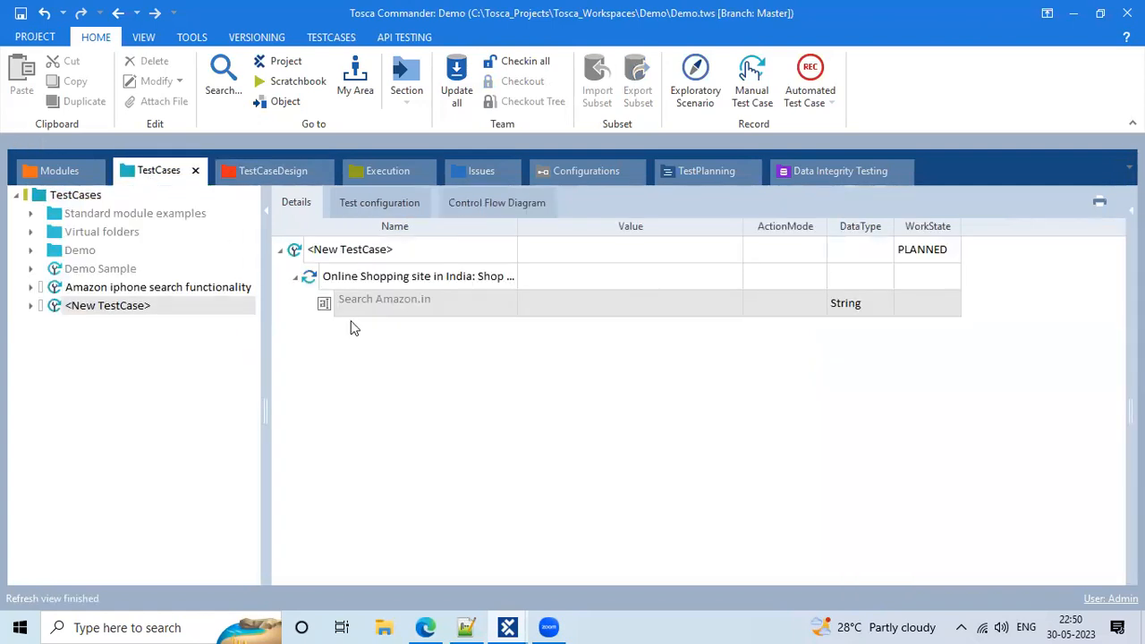
click(198, 288)
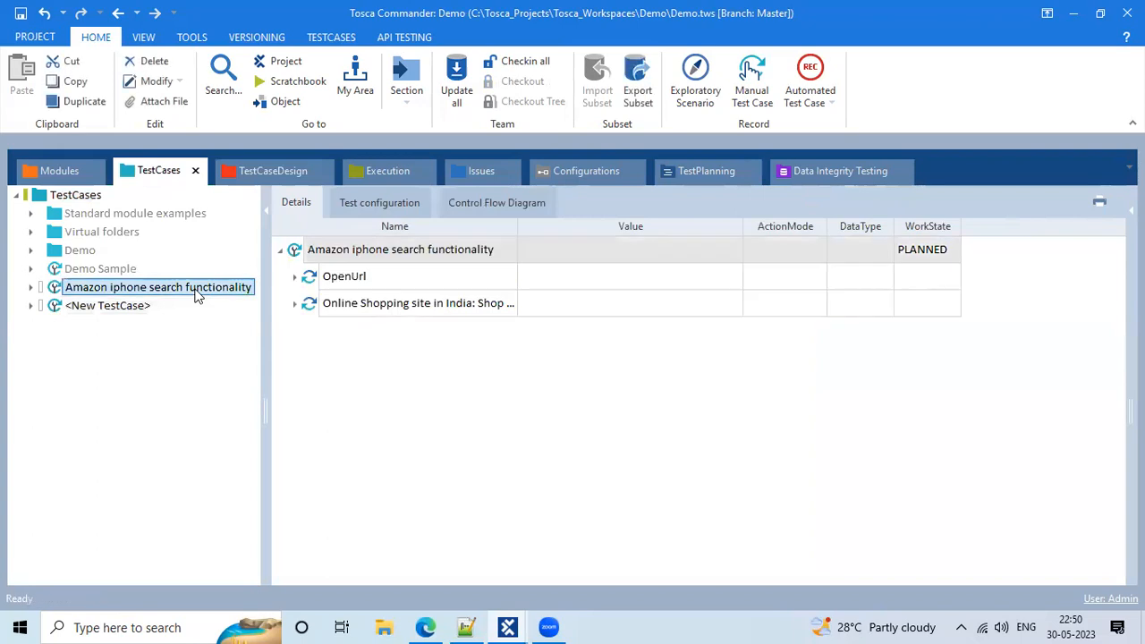
right_click(297, 251)
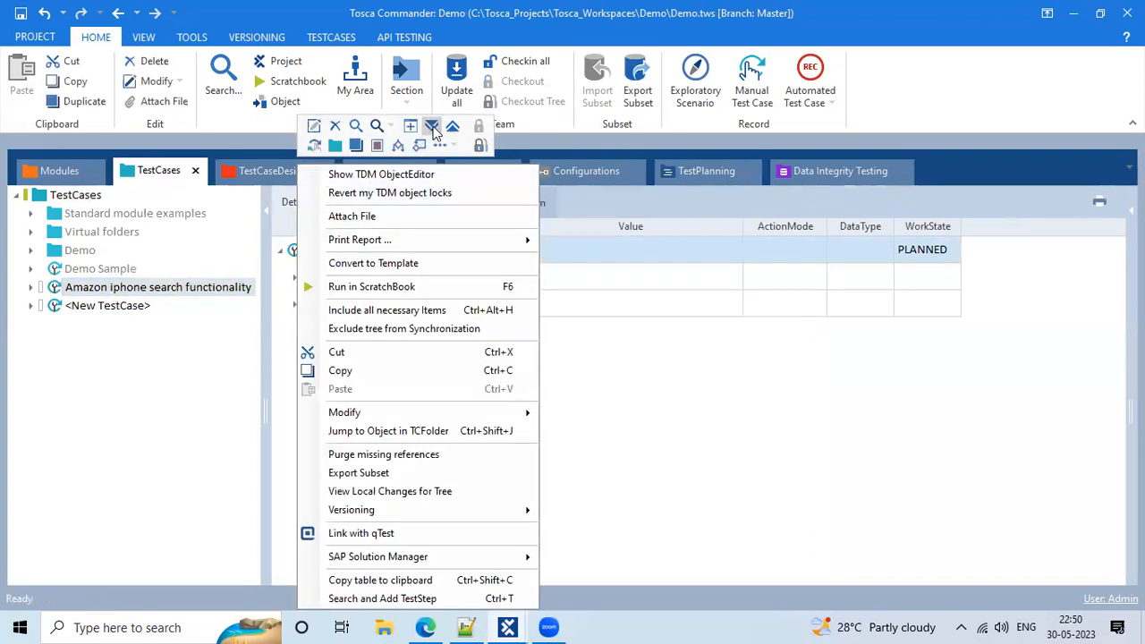
click(431, 126)
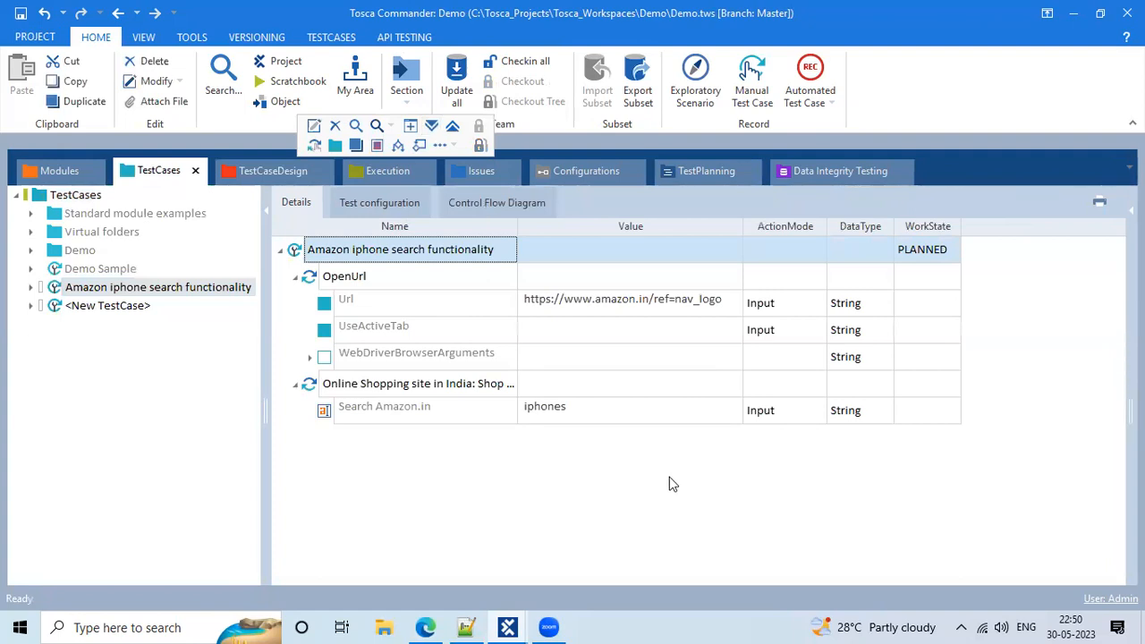
Expand all steps of Demo Sample, showing its login and TBox Window Operation steps
click(100, 270)
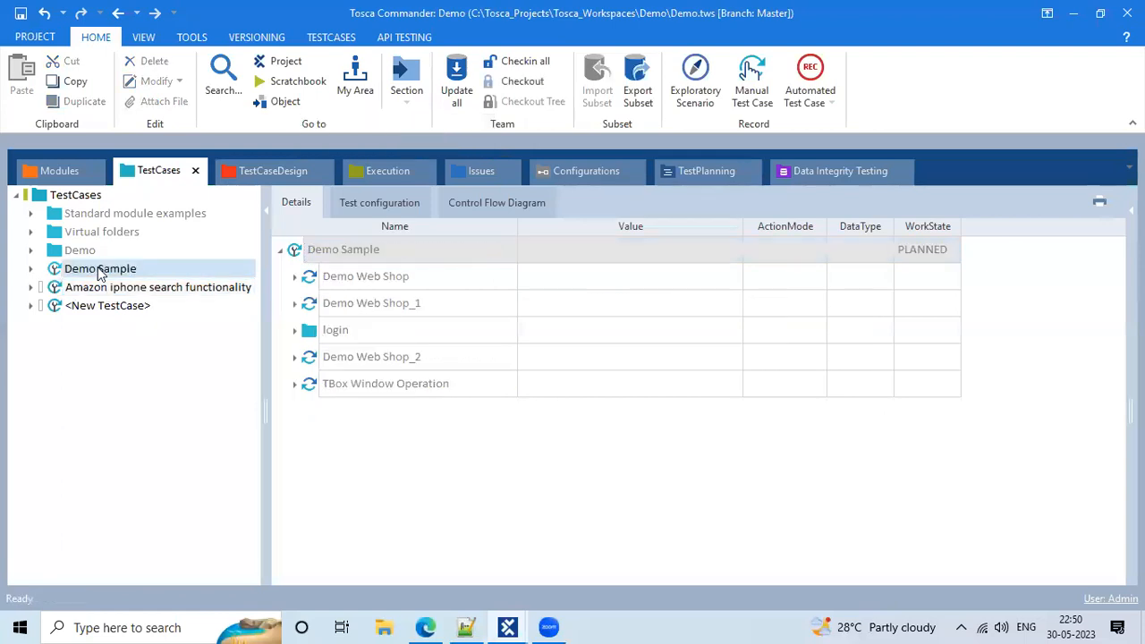
right_click(299, 256)
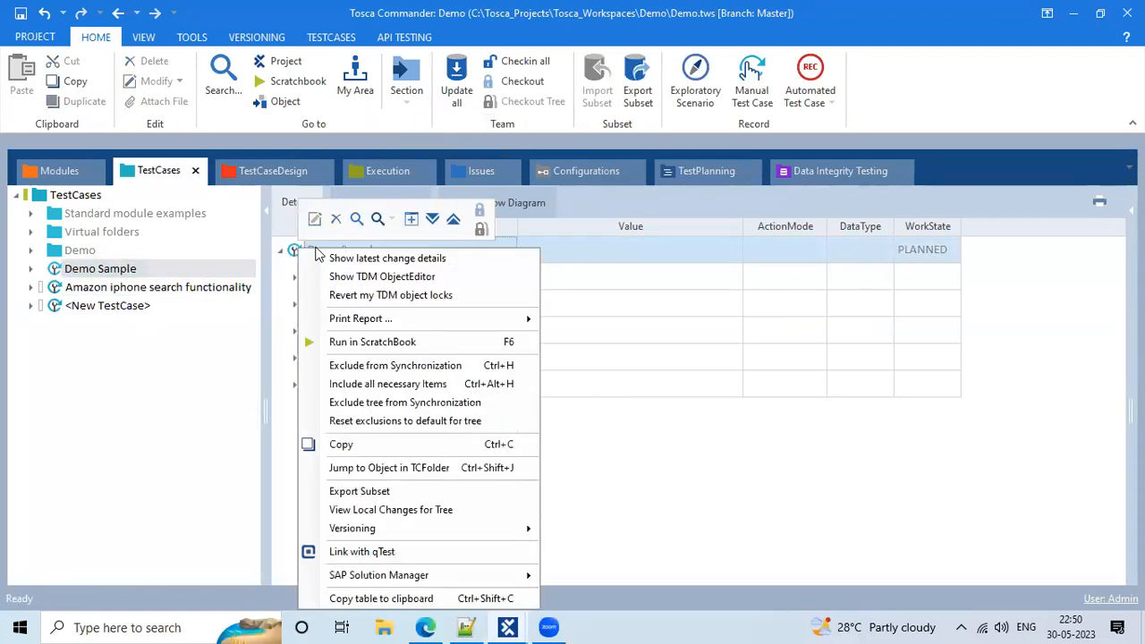
click(432, 220)
scroll(493, 512, down, 2)
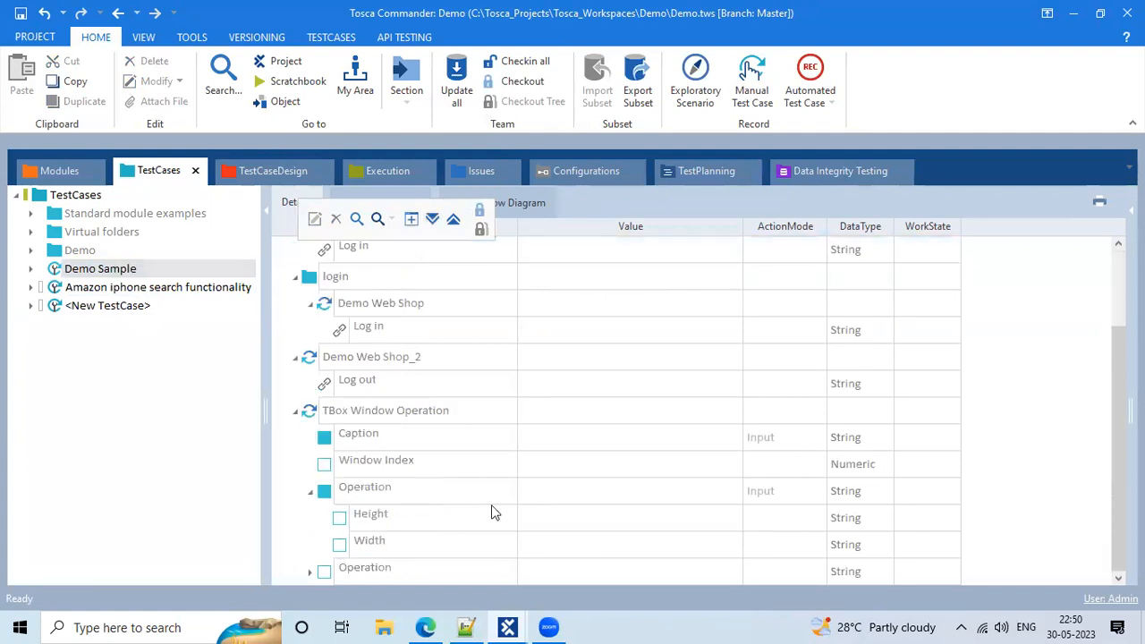
click(494, 512)
Bring the Az-100 workspace forward, open the Automobile test case and collapse the Library folder
mouse_move(507, 627)
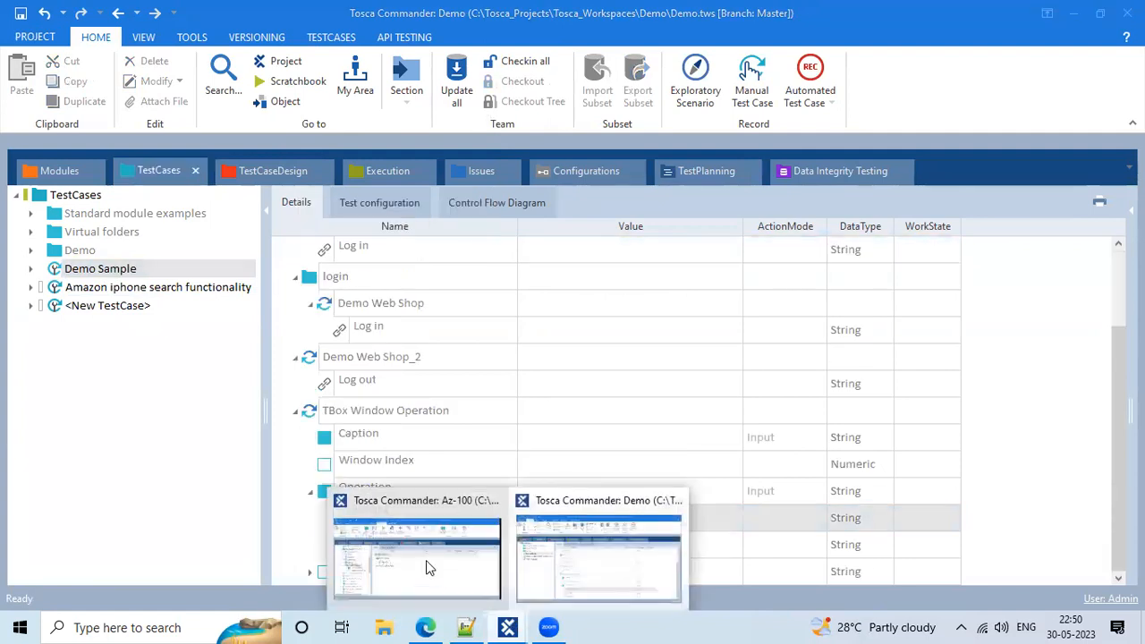
click(426, 560)
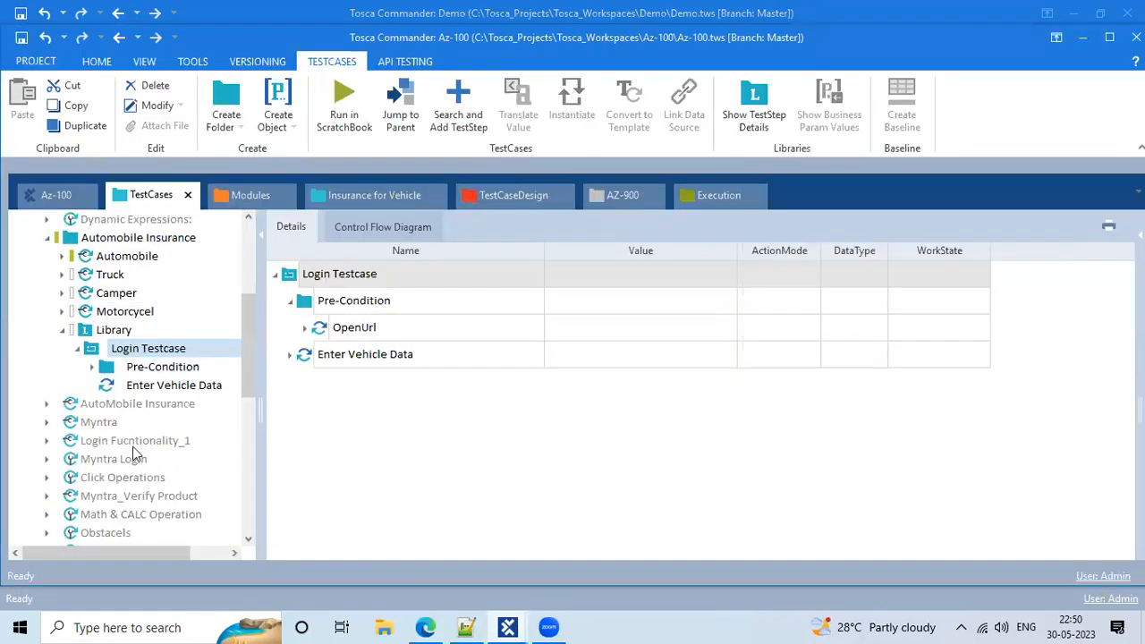
click(101, 254)
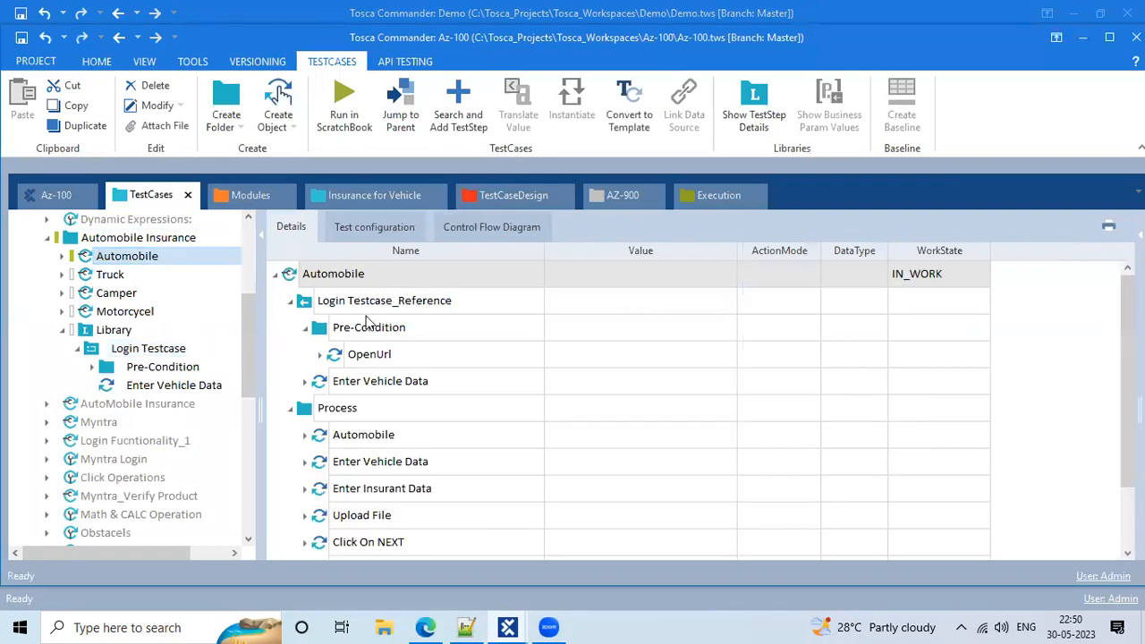
scroll(373, 391, down, 1)
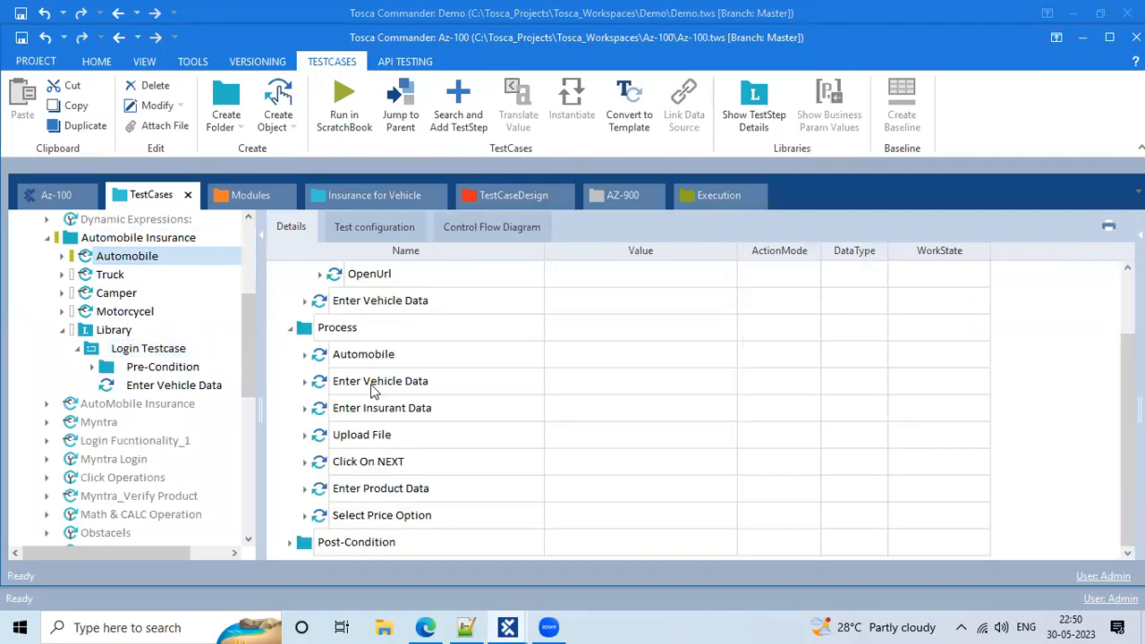
click(64, 331)
scroll(427, 333, up, 1)
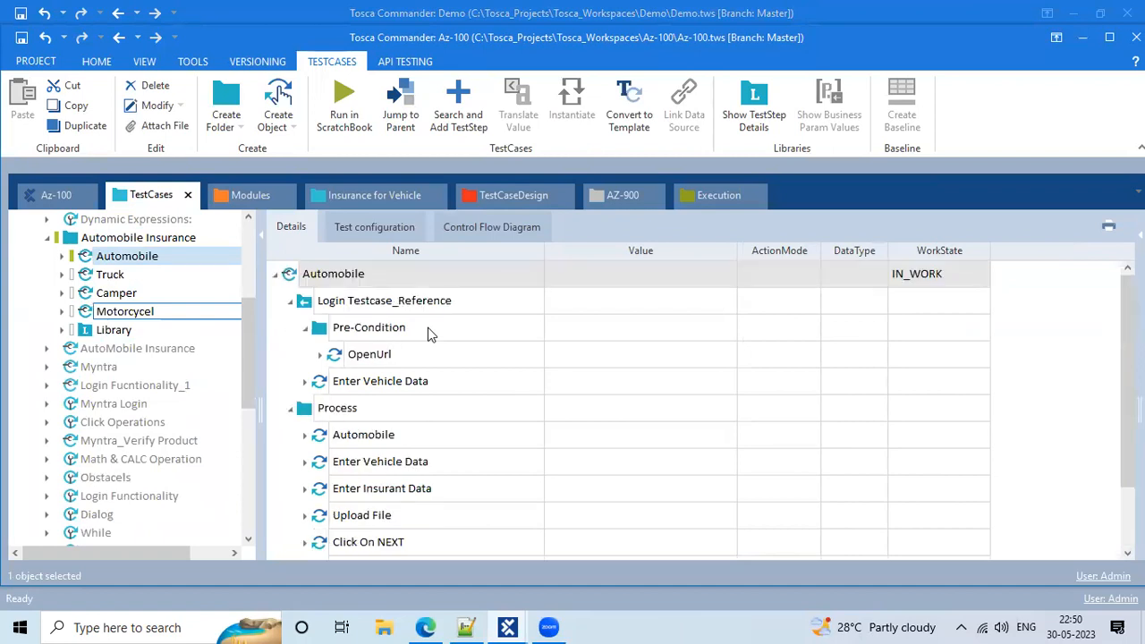
Expand all steps of the Automobile test case
click(297, 278)
right_click(298, 278)
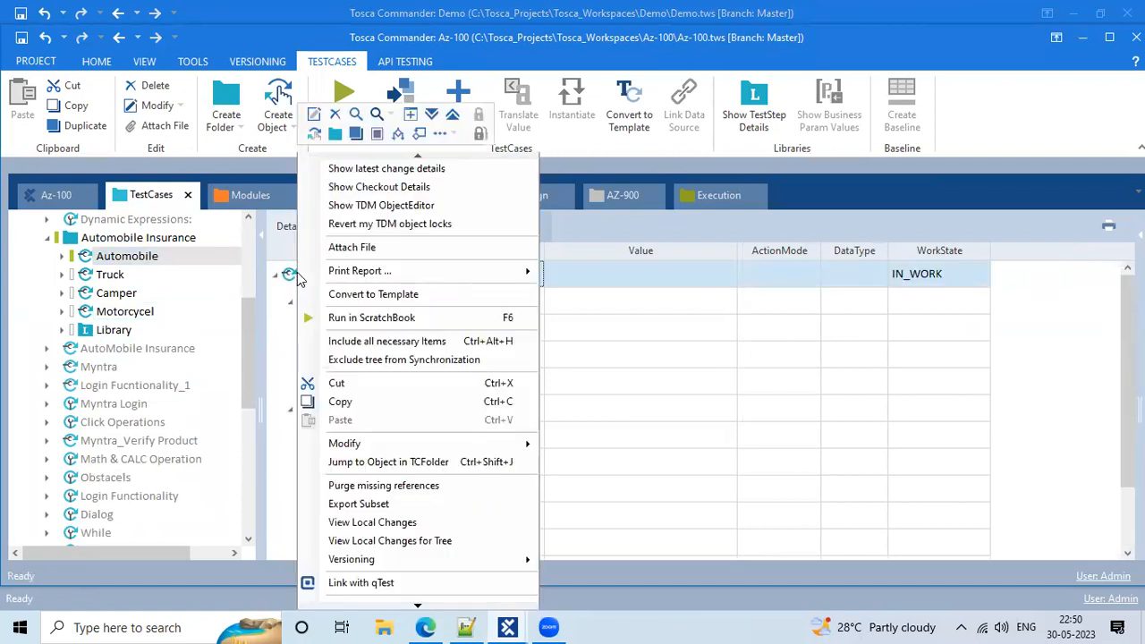
click(431, 113)
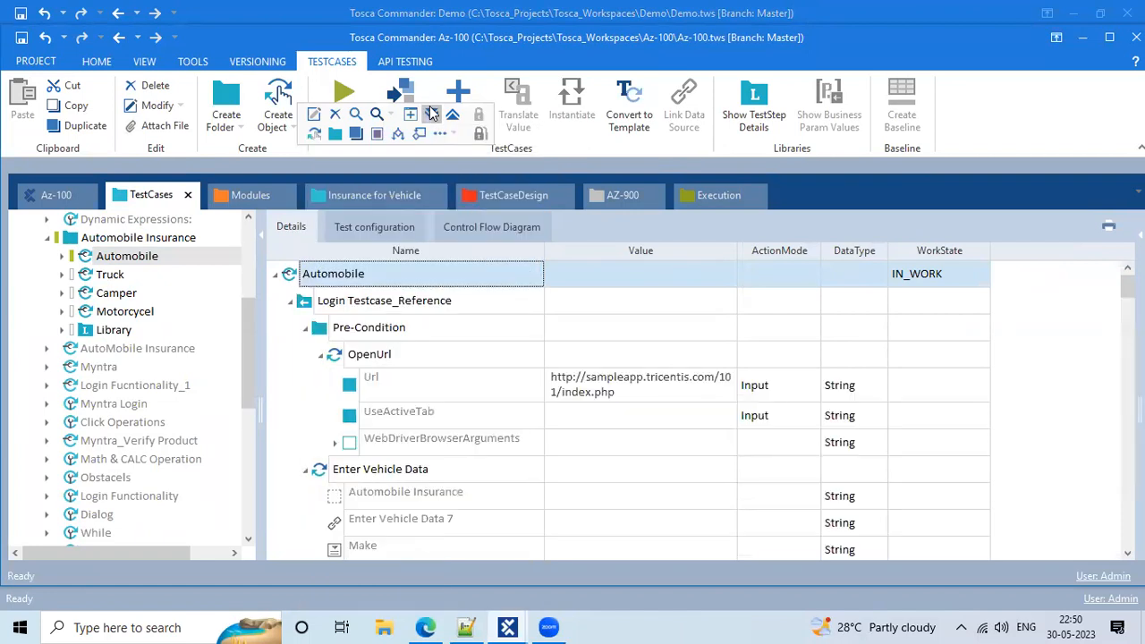
scroll(607, 462, down, 8)
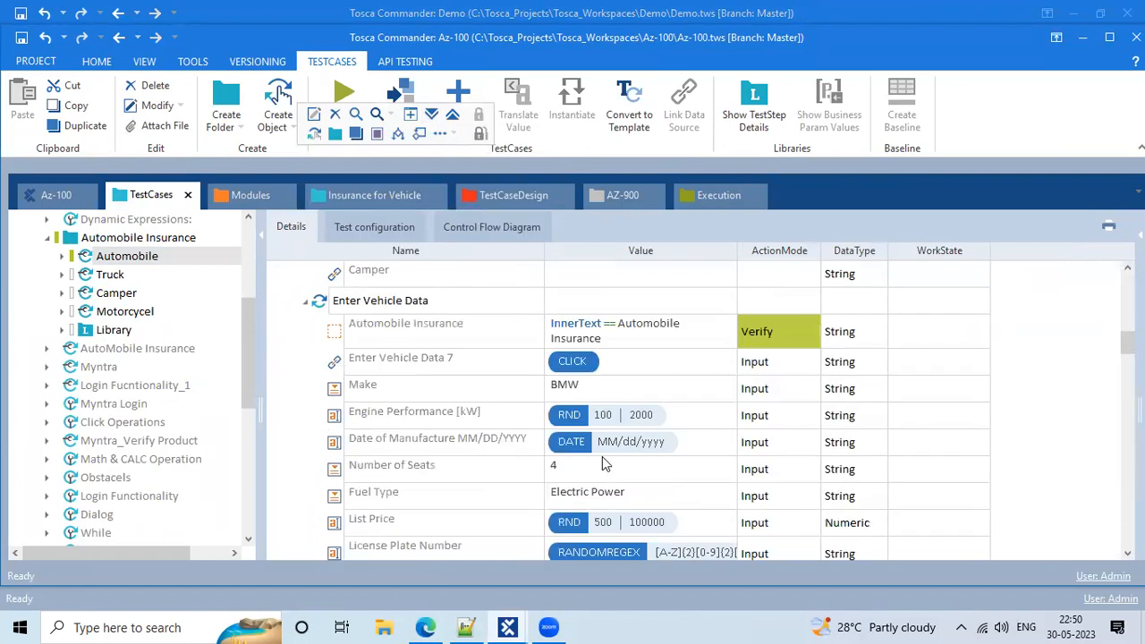
scroll(606, 462, down, 3)
Widen the Value column and scroll through the expanded steps to read full values
drag(732, 252, 848, 251)
scroll(747, 414, down, 8)
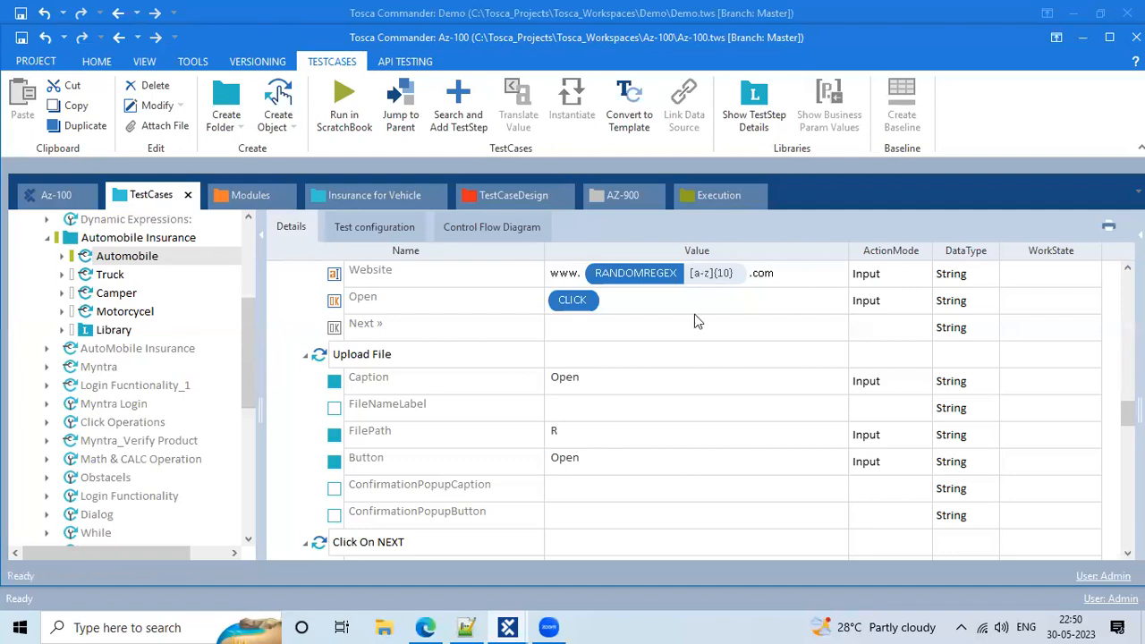
scroll(683, 473, down, 10)
scroll(682, 473, down, 15)
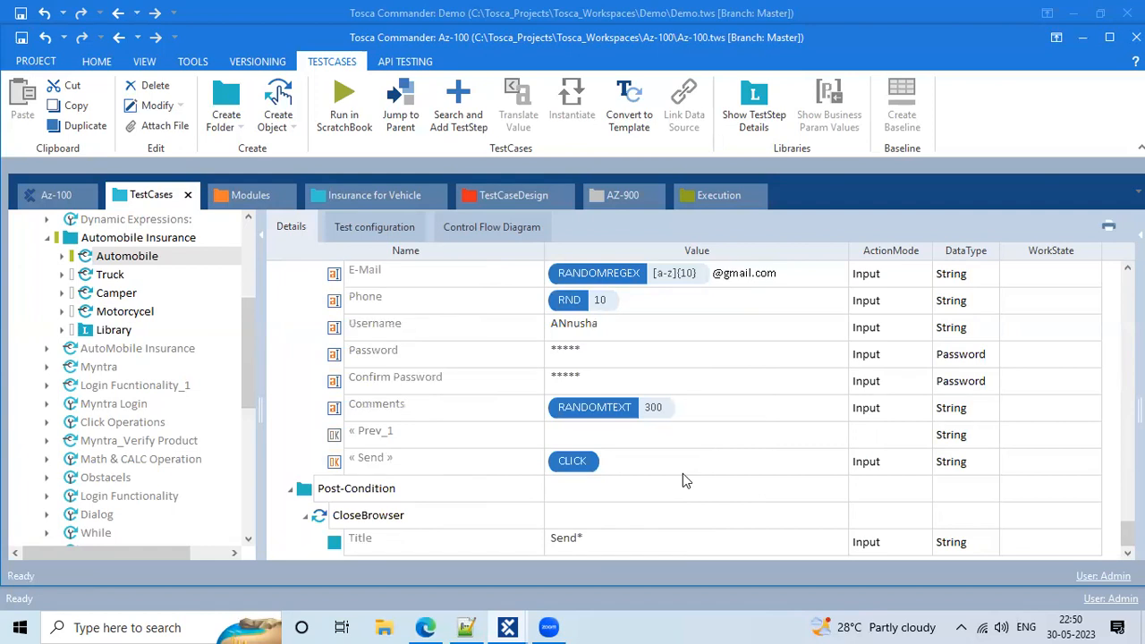
scroll(672, 442, up, 20)
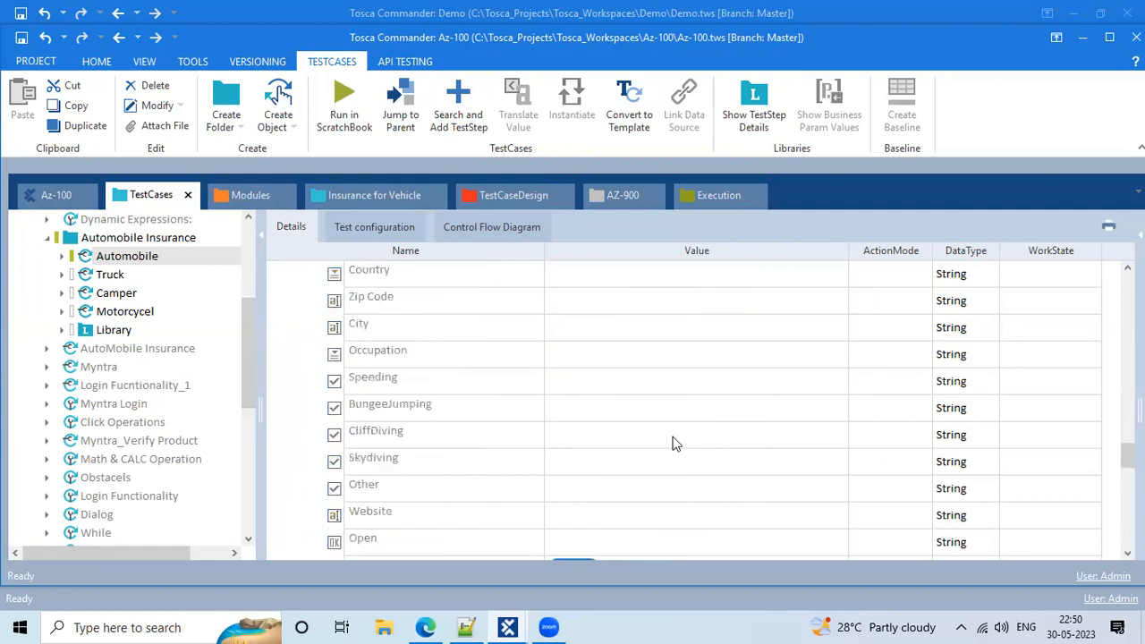
scroll(671, 442, up, 2)
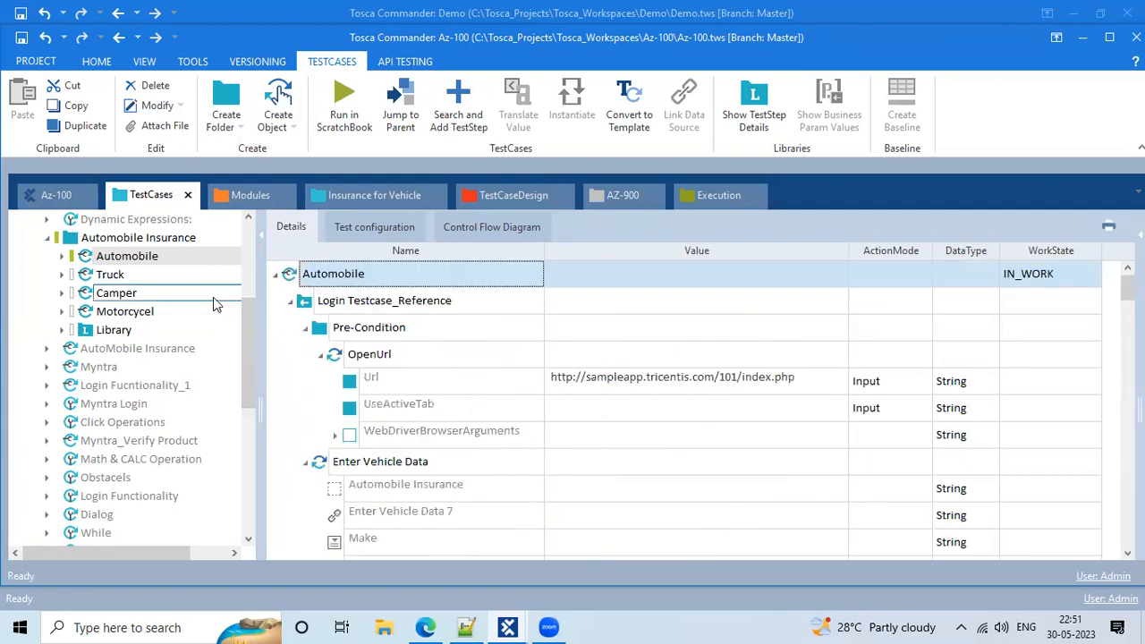
Run the Automobile test case in ScratchBook to launch the Tricentis Vehicle Insurance site
right_click(288, 277)
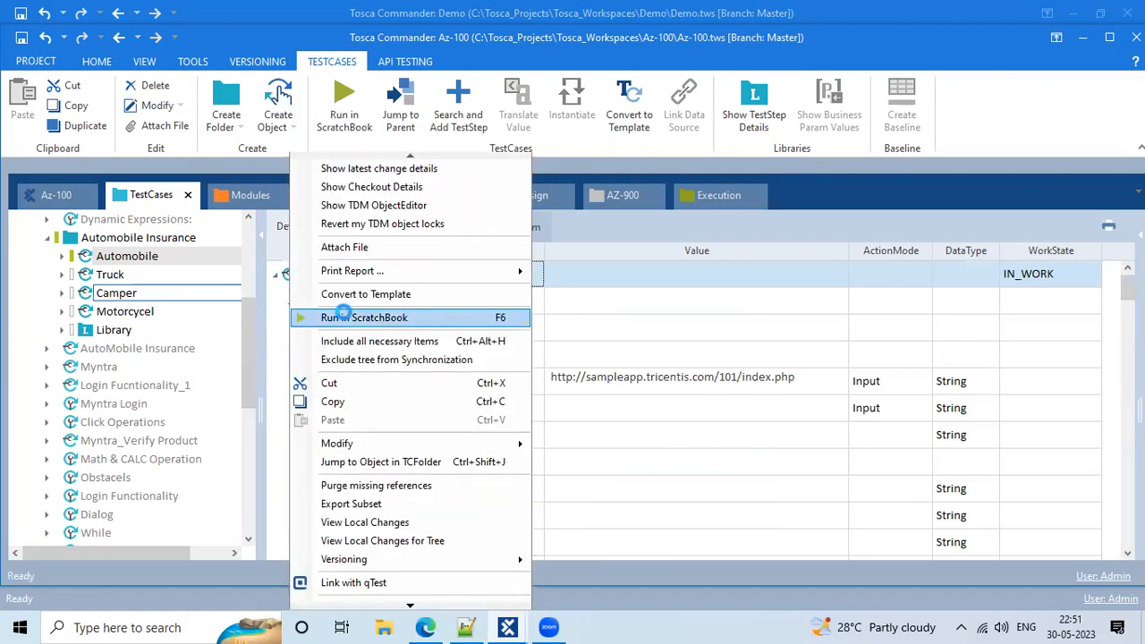
click(344, 318)
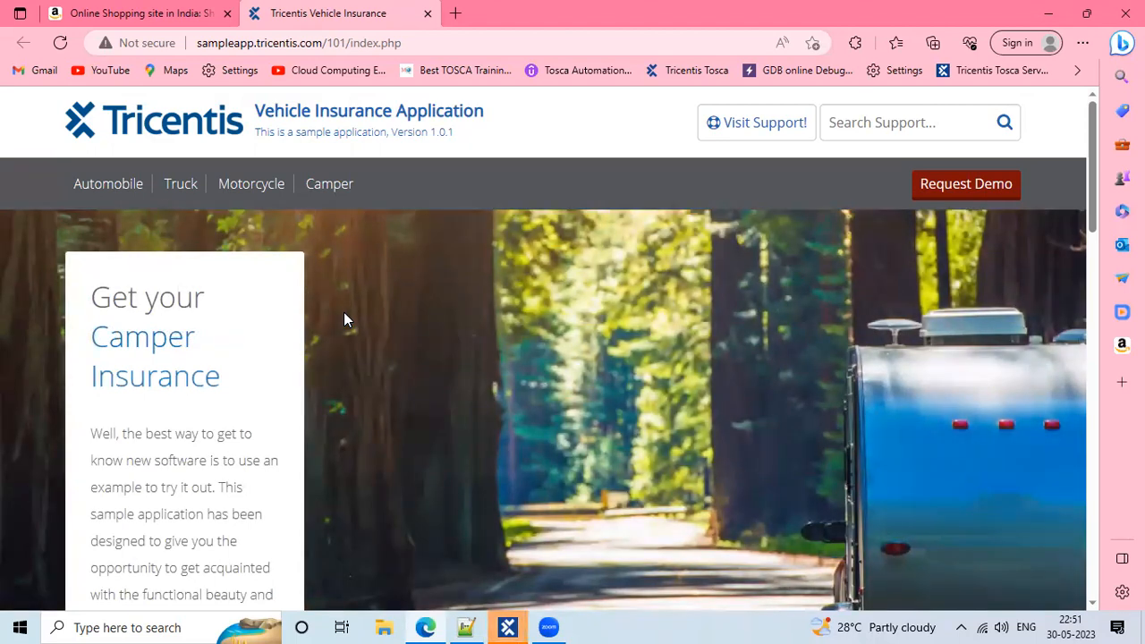
Return to the Az-100 window and close the ScratchBook results window
click(507, 627)
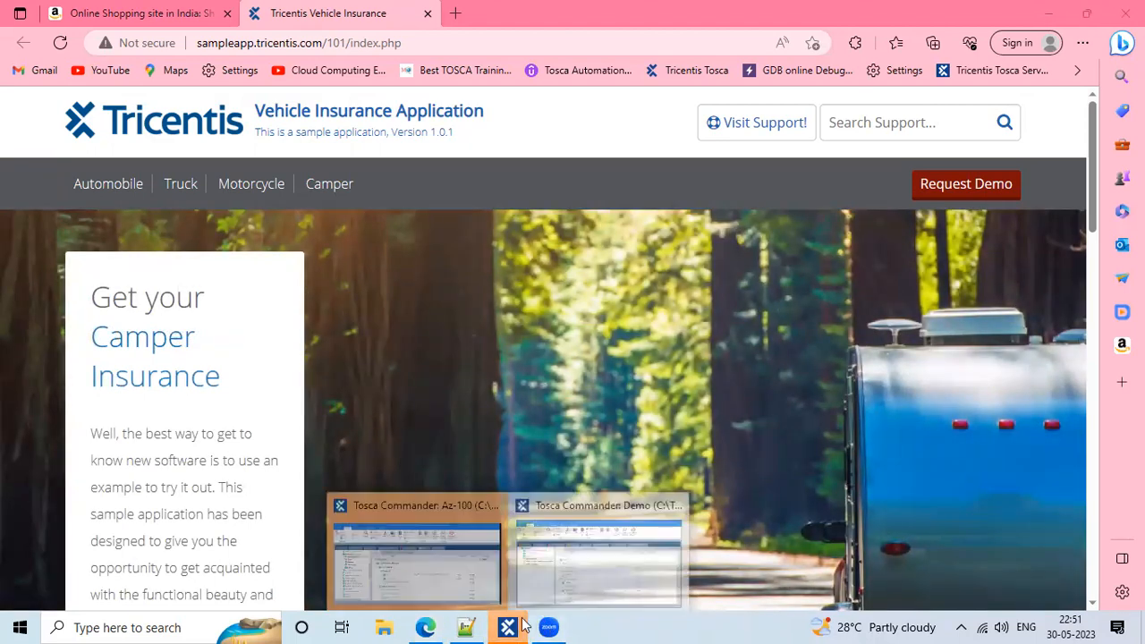
click(424, 571)
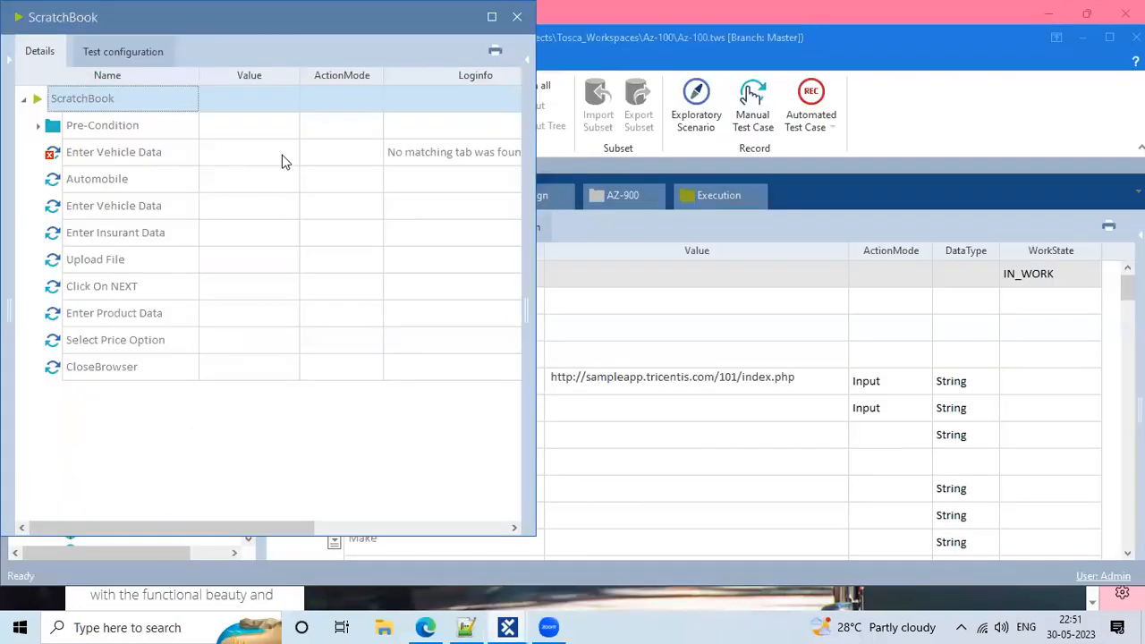
drag(126, 27, 144, 92)
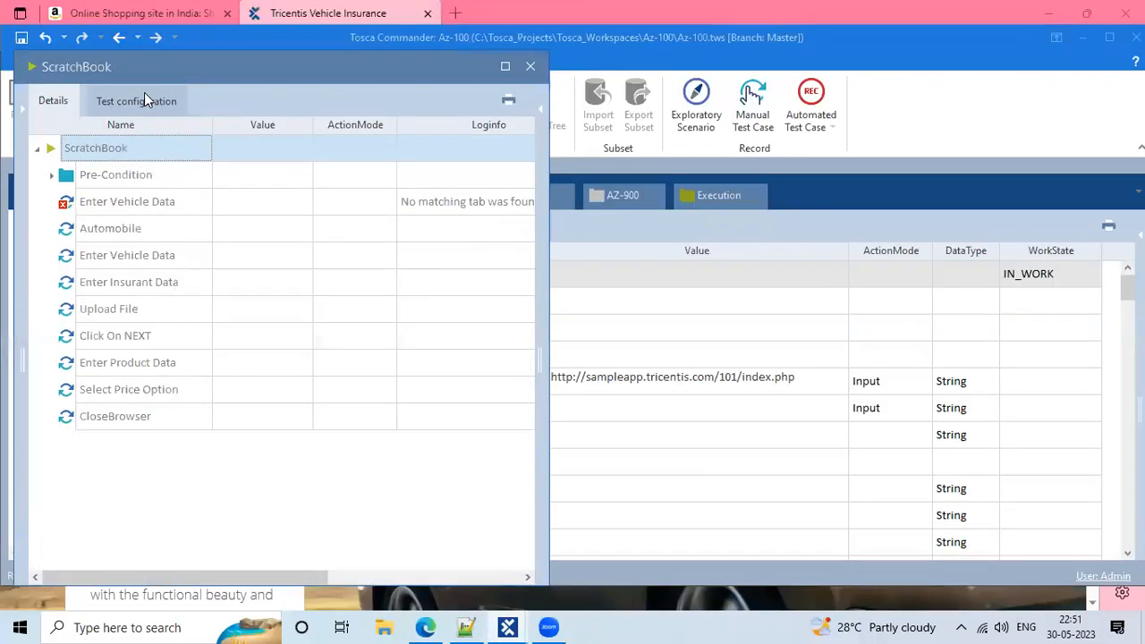
click(535, 84)
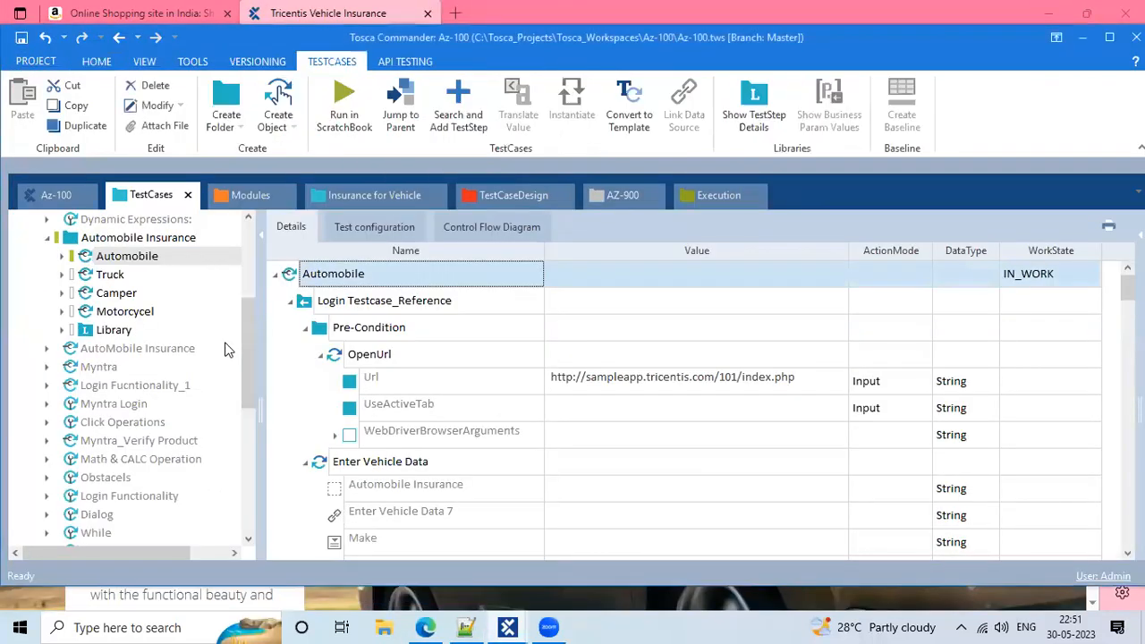
Collapse the Pre-Condition folder and select the Automobile Insurance step under Enter Vehicle Data
click(305, 329)
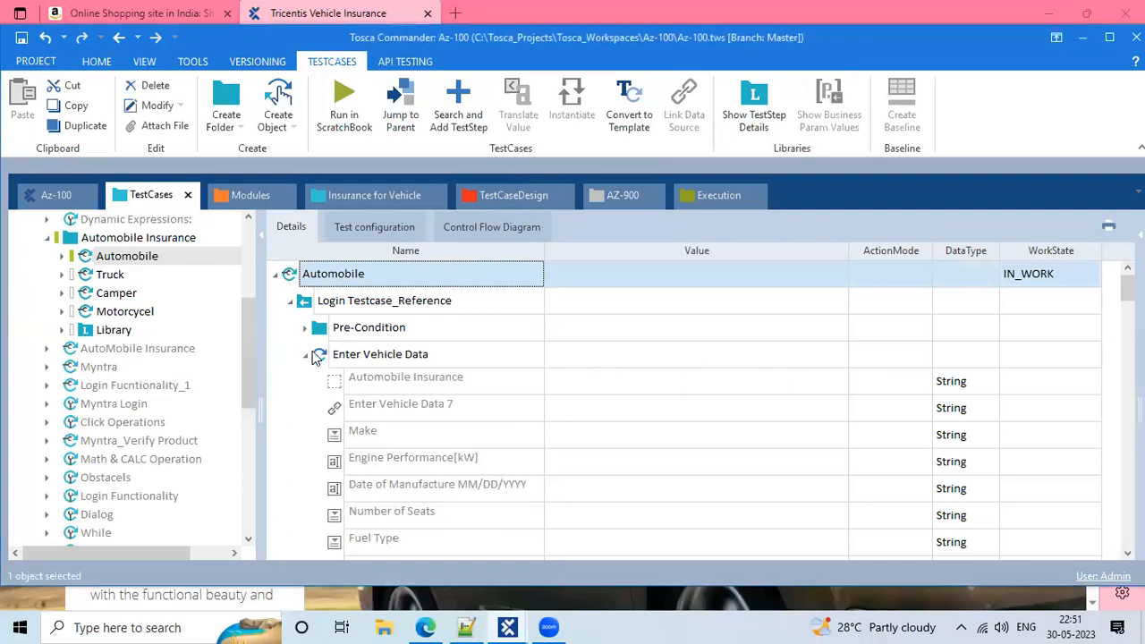
scroll(414, 389, down, 4)
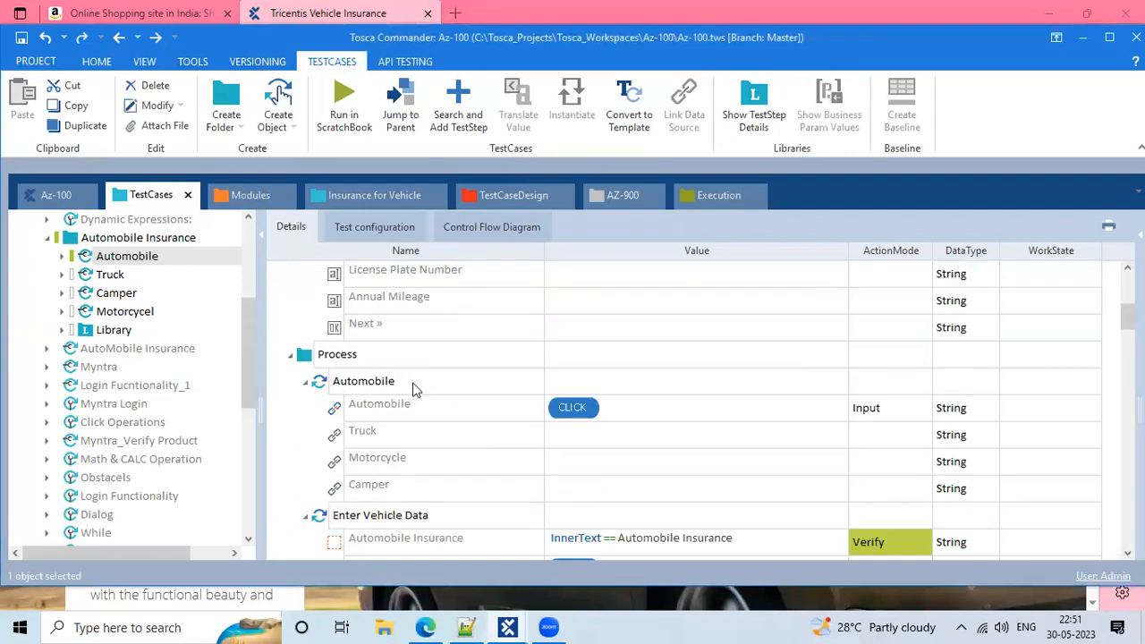
scroll(413, 389, up, 4)
click(363, 377)
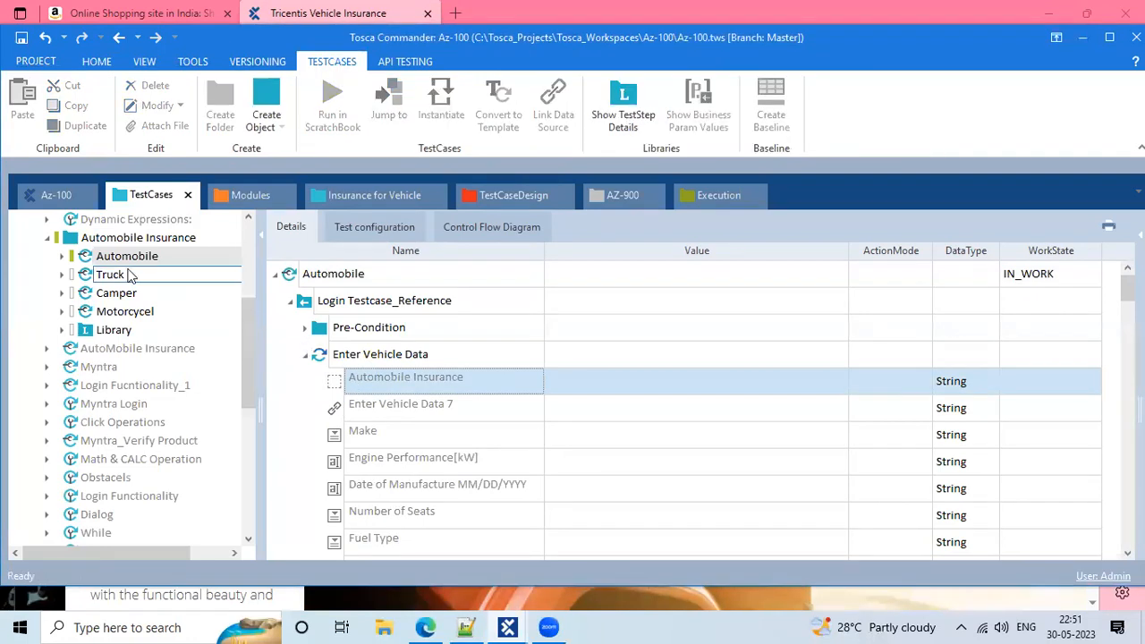
scroll(389, 397, down, 5)
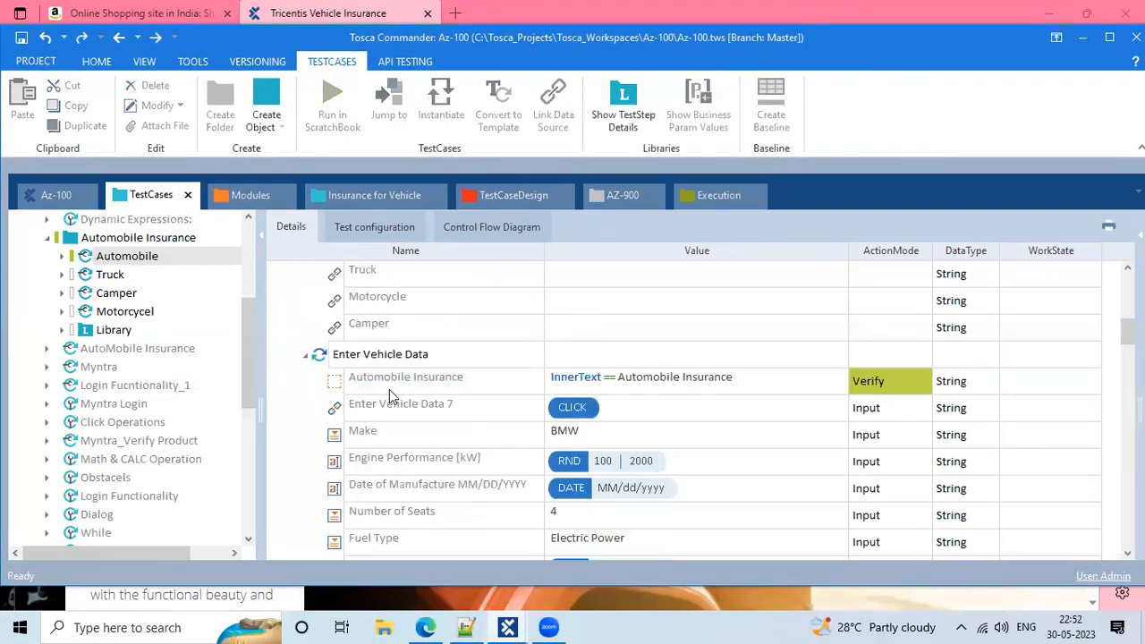
scroll(389, 394, up, 5)
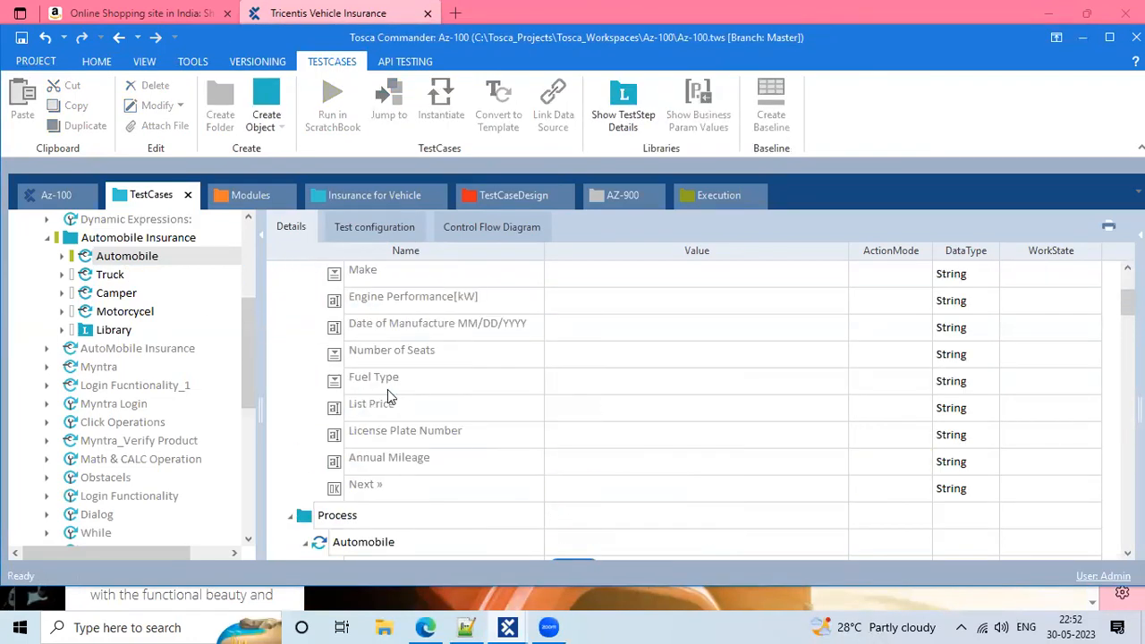
scroll(340, 380, up, 2)
Delete the extra Enter Vehicle Data step under the login reference, then return to Notepad++
click(306, 355)
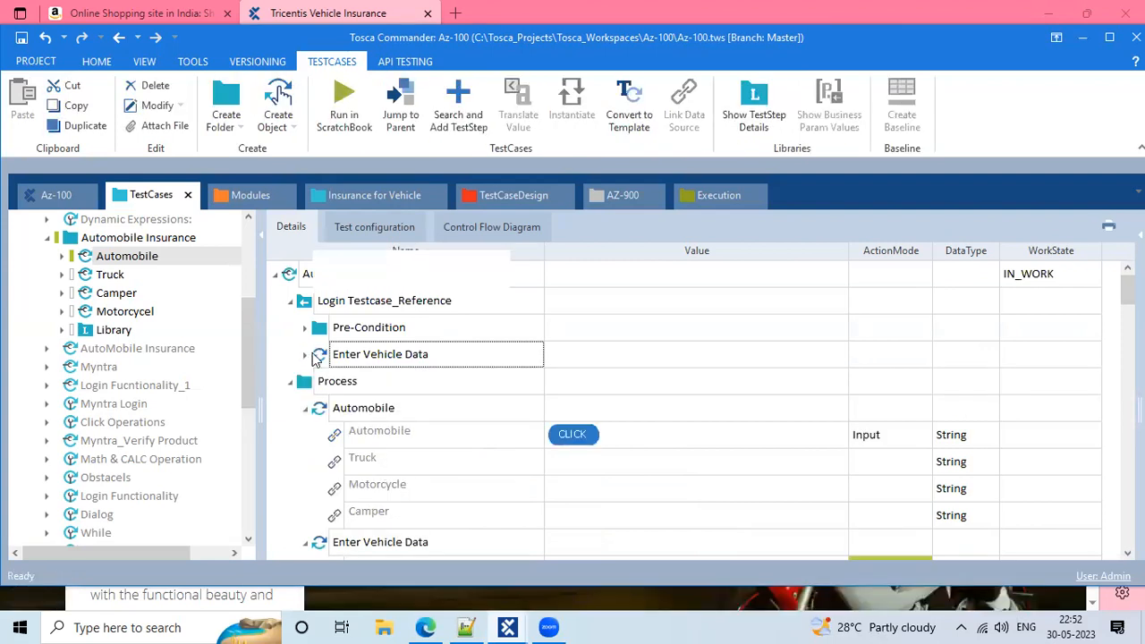
right_click(314, 359)
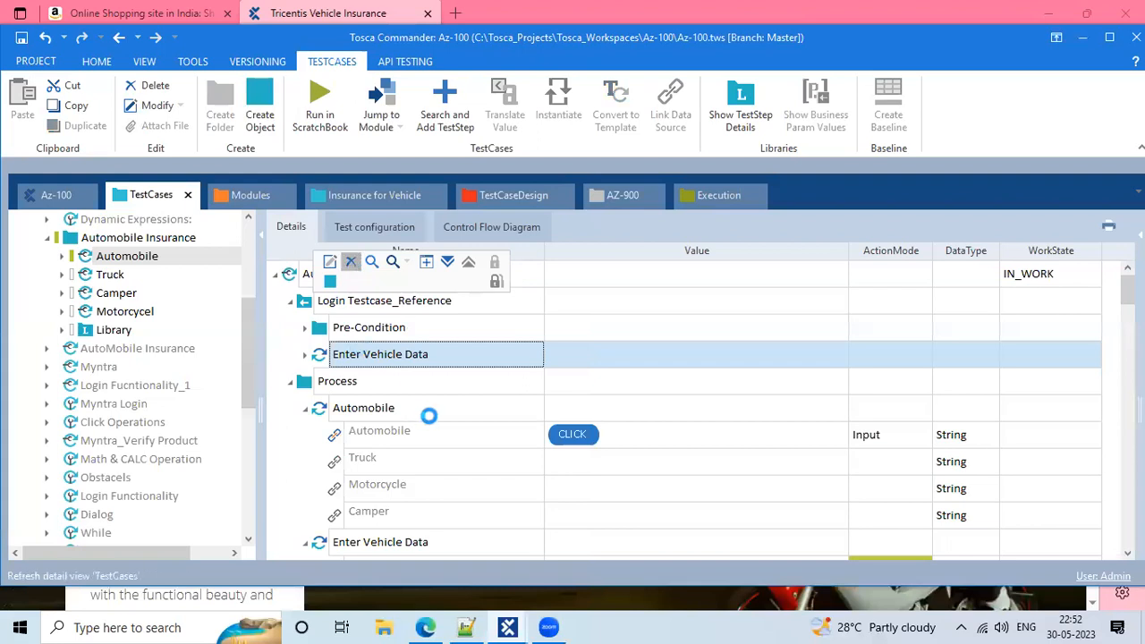
scroll(384, 429, down, 2)
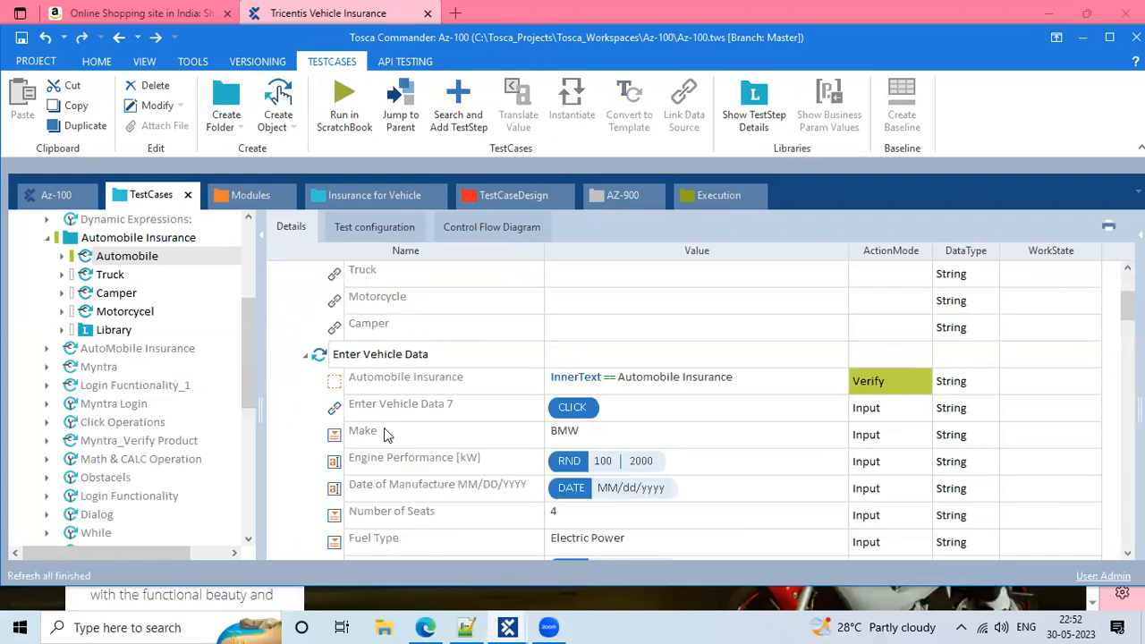
click(466, 627)
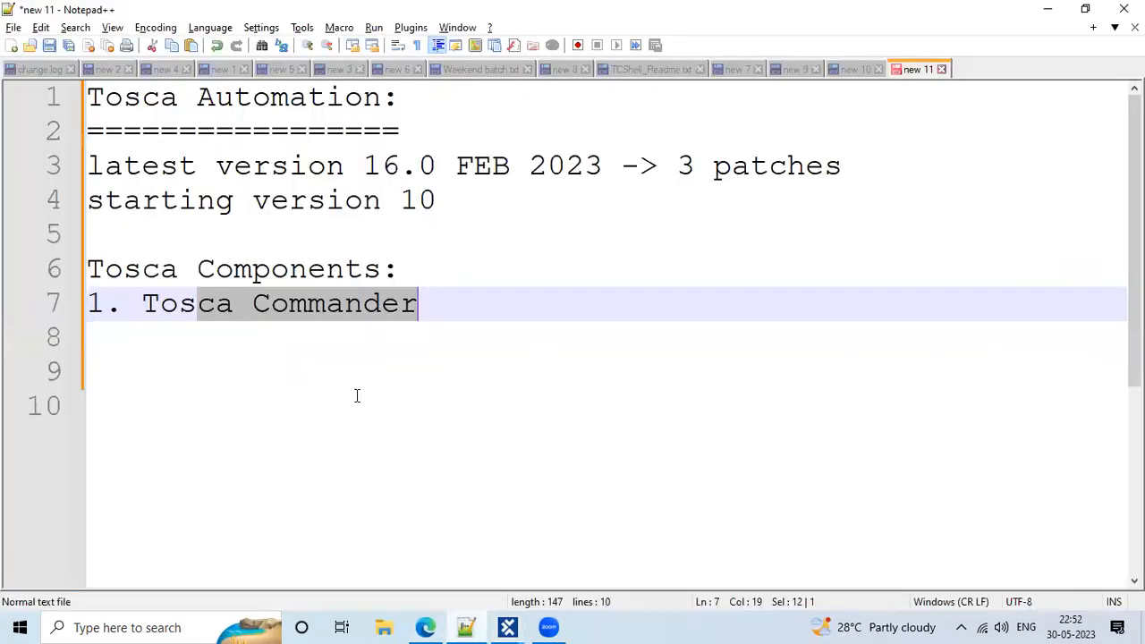
Add 'windows 10,11' on the empty line below the components list
click(340, 388)
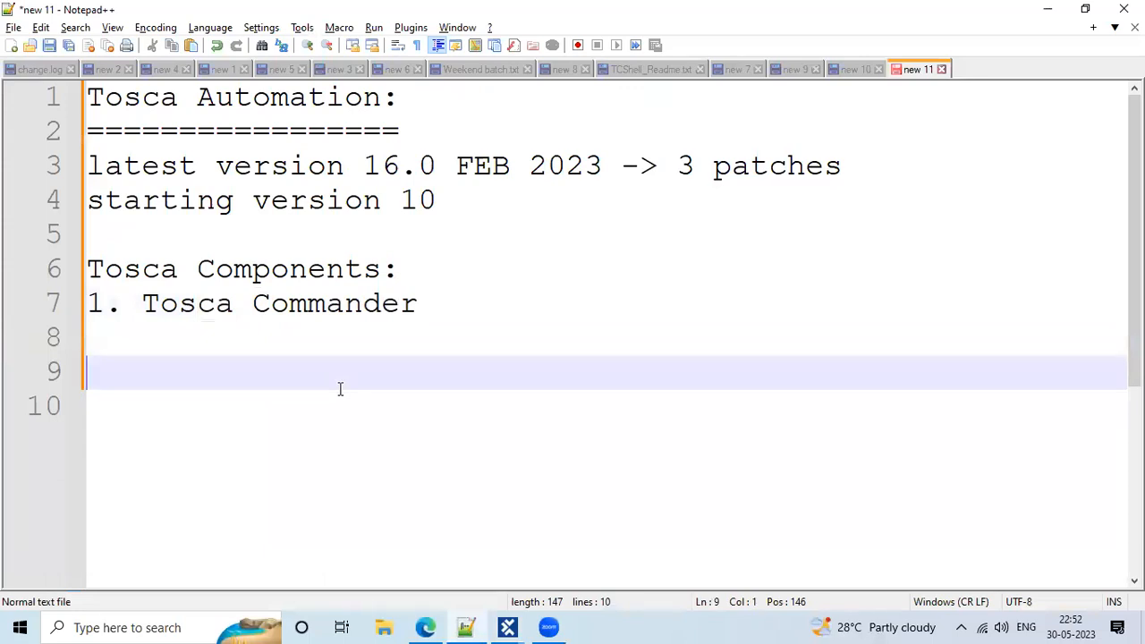
text(windows 10,11)
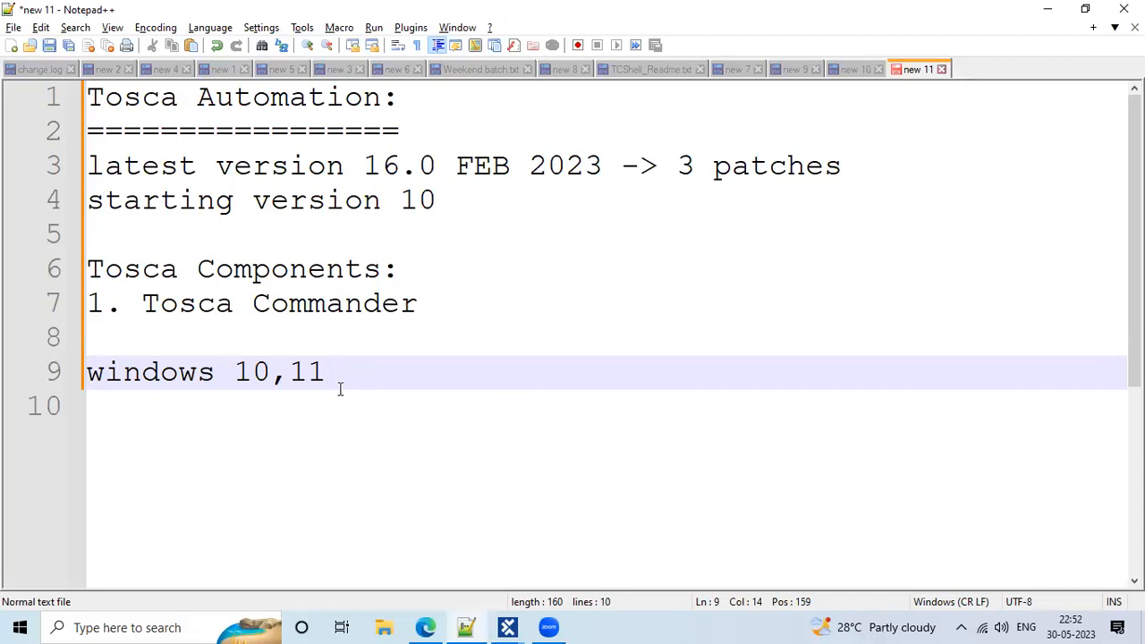
key(Return)
drag(325, 372, 143, 376)
click(273, 376)
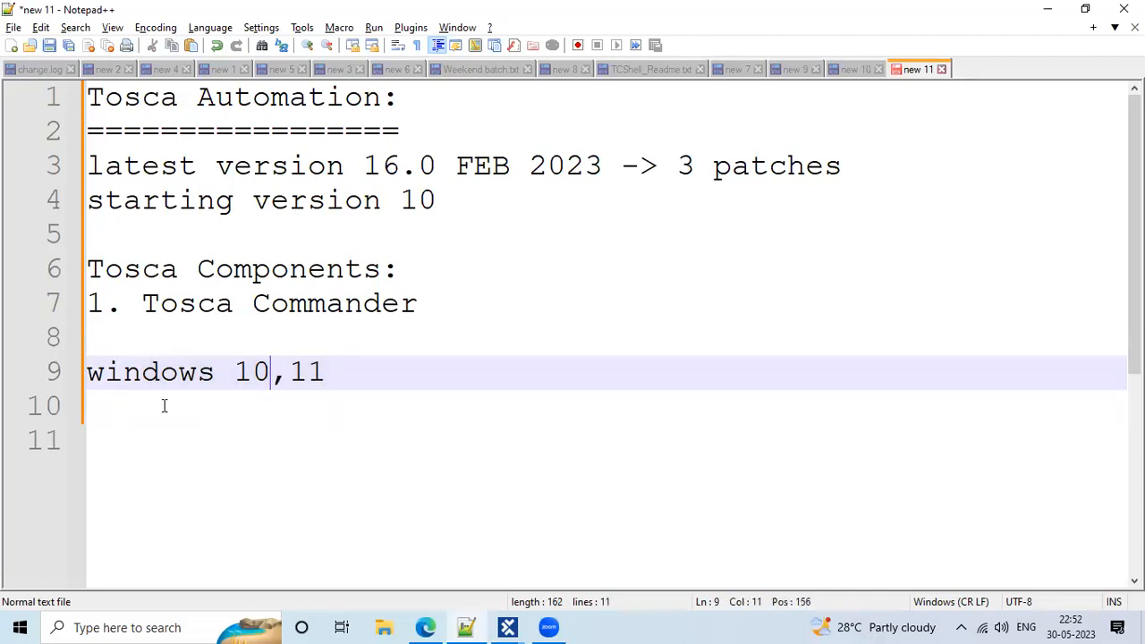
Add the lines '8GB', '1TB' and '100 mpbs netword' beneath it
click(164, 405)
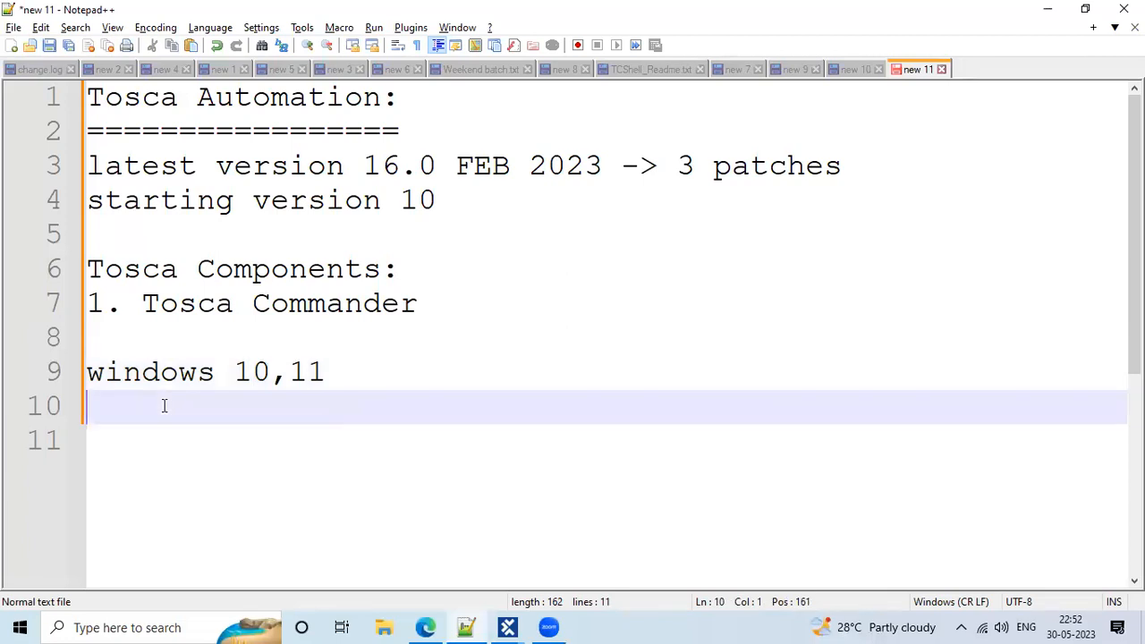
text(8GB)
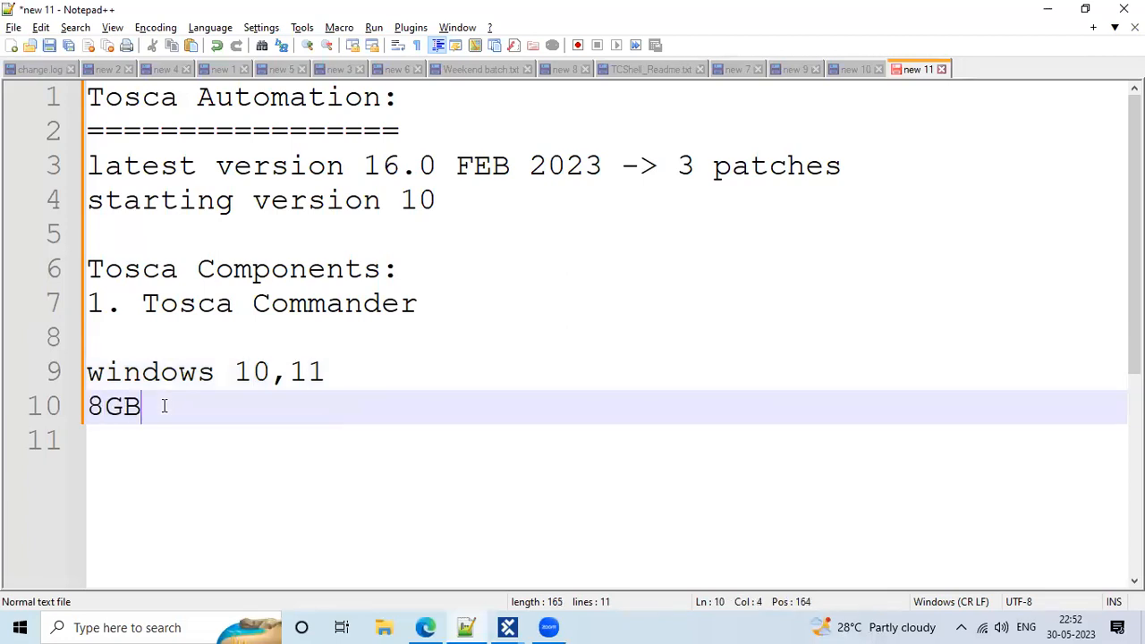
key(Return)
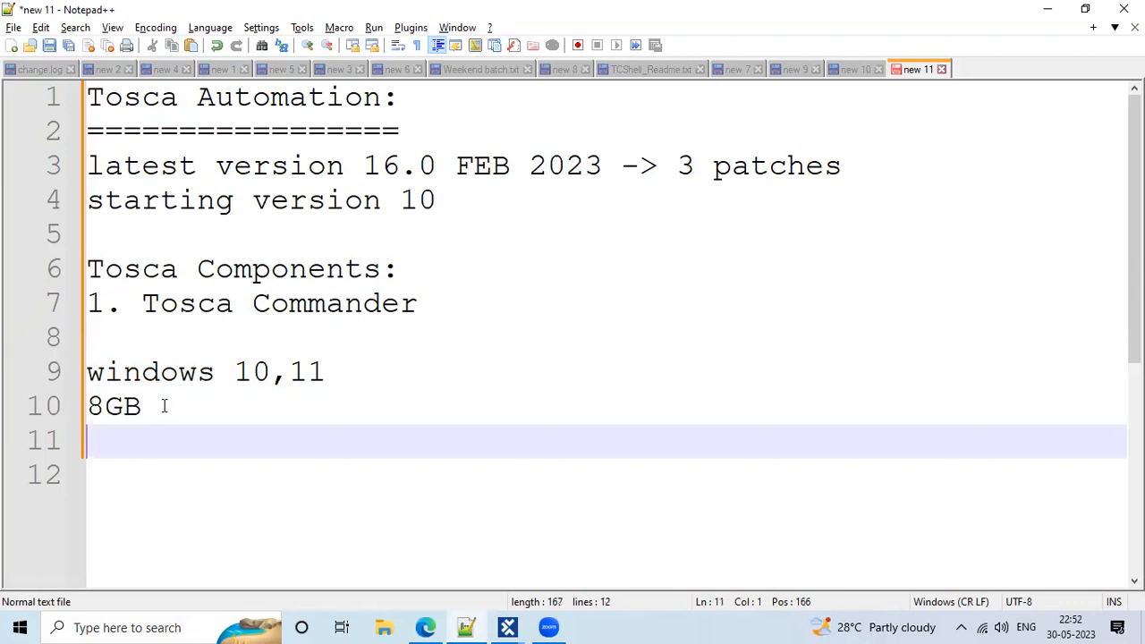
text(1TB)
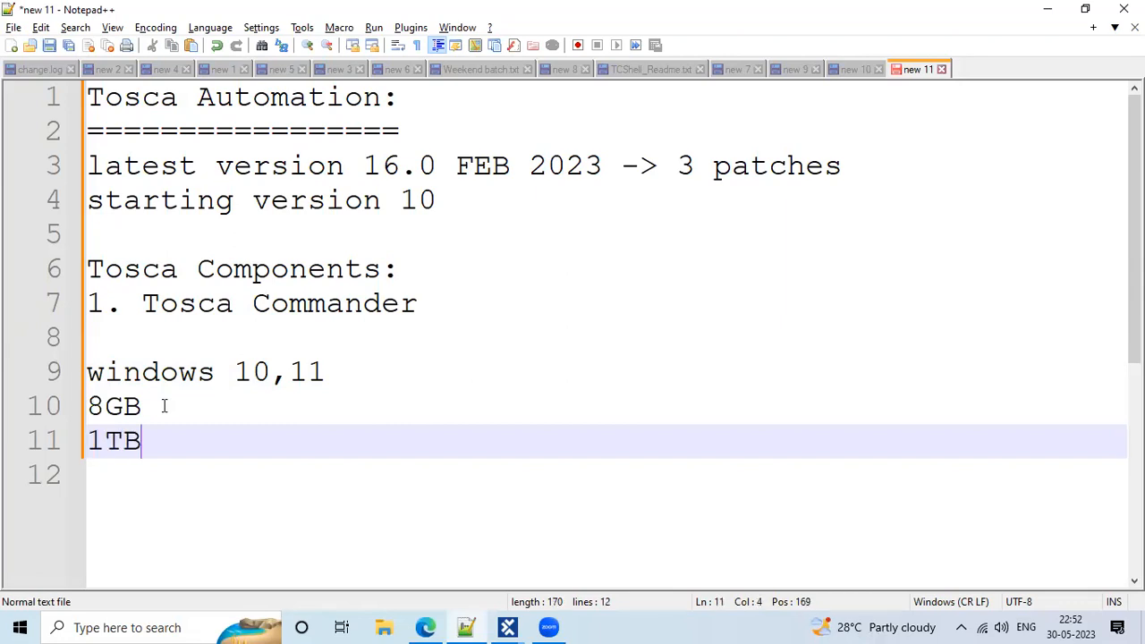
key(Return)
text(100)
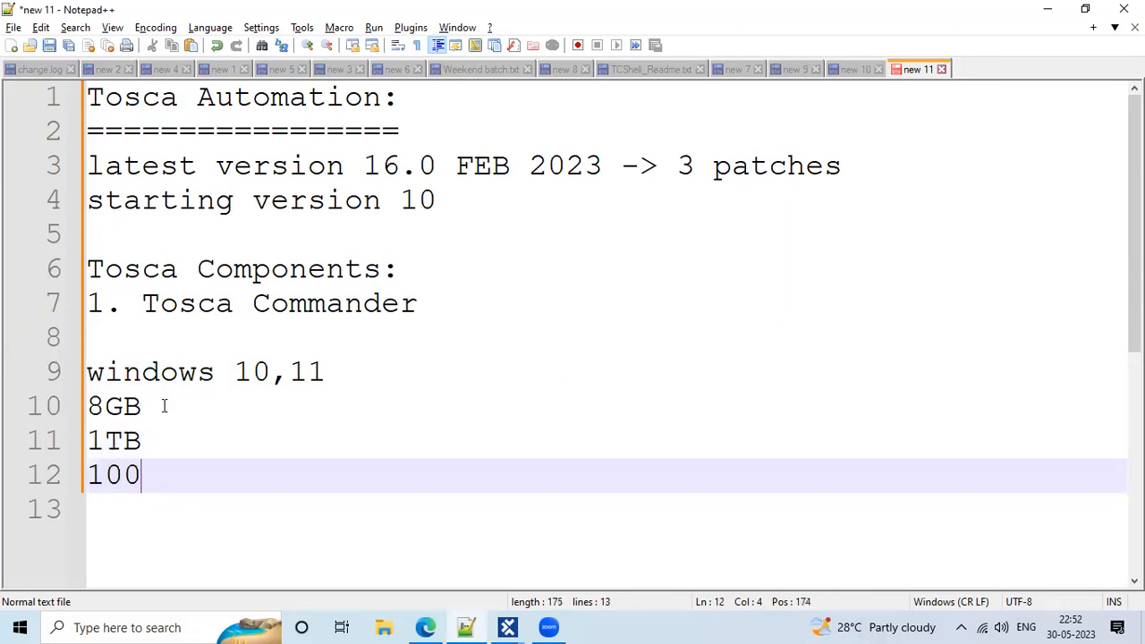
text( mpbs net)
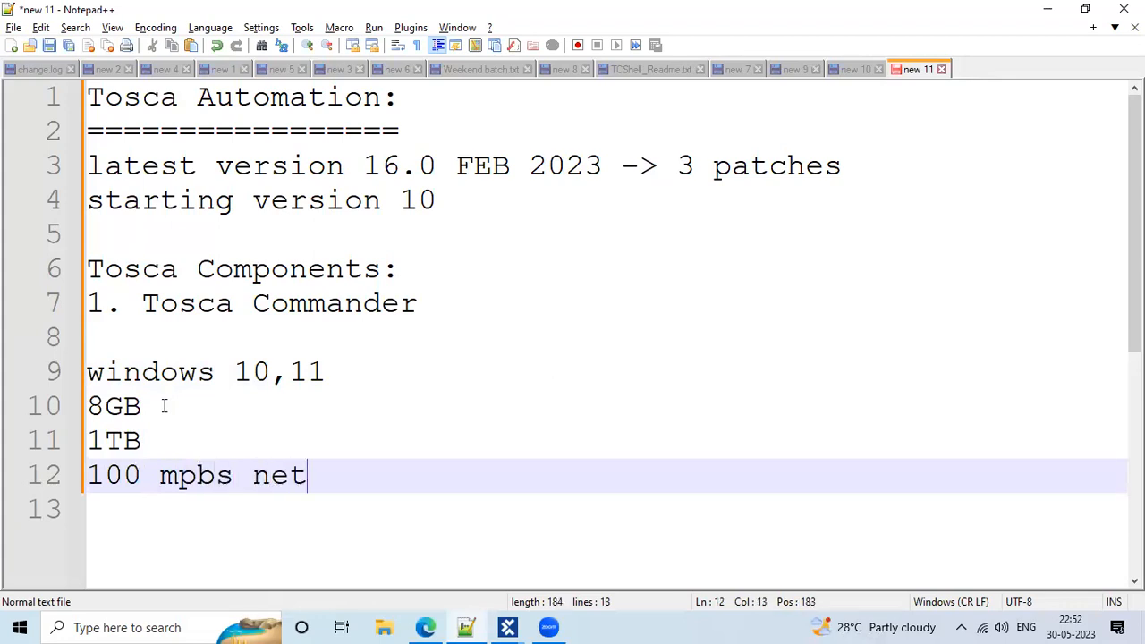
text(word)
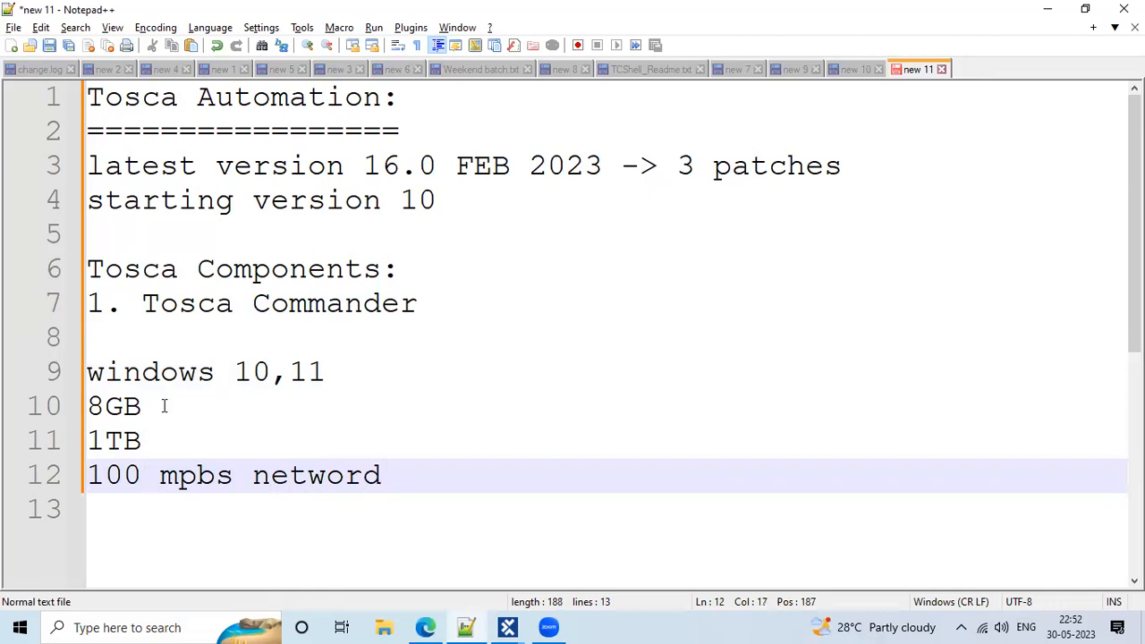
Change the storage requirement on line 11 from 1TB to 250TB
click(103, 437)
key(BackSpace)
text(1)
key(BackSpace)
text(2)
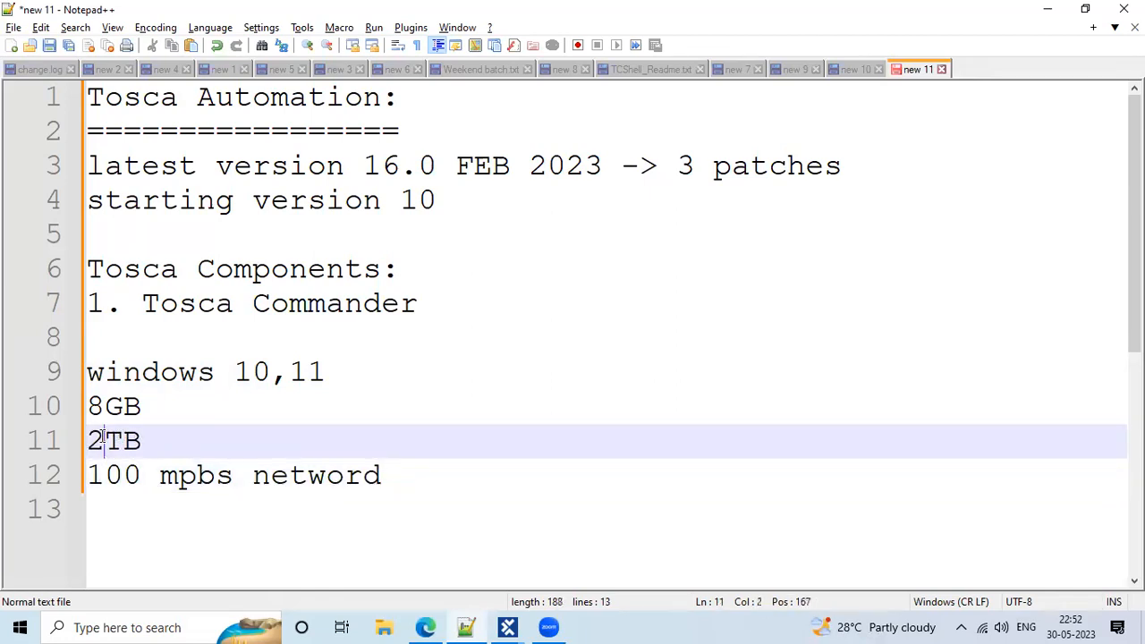
text(5)
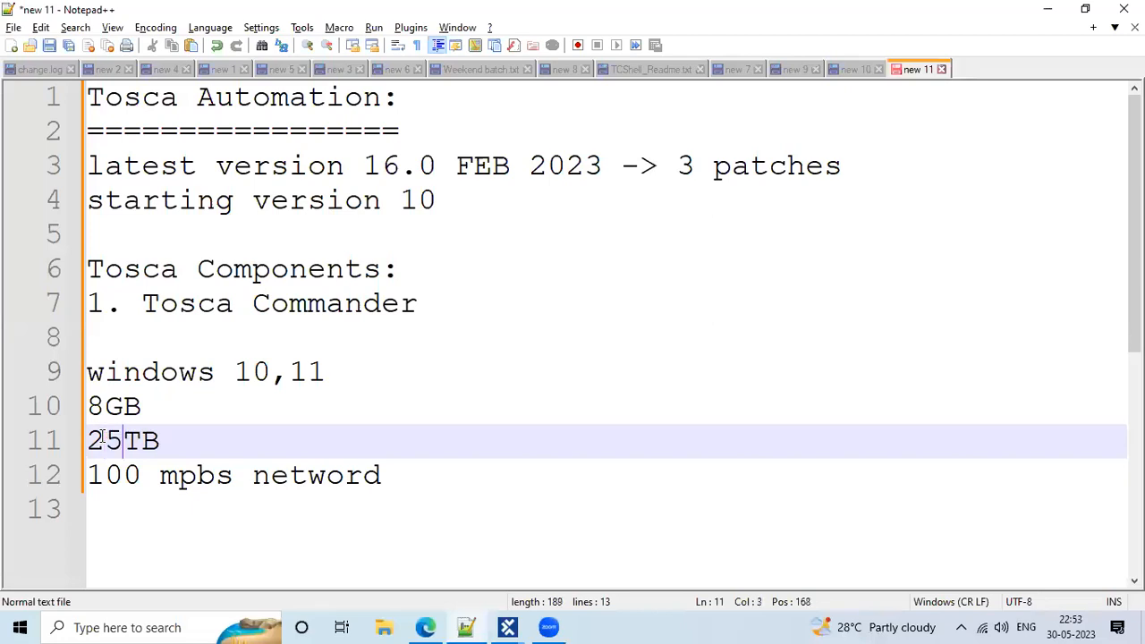
key(BackSpace)
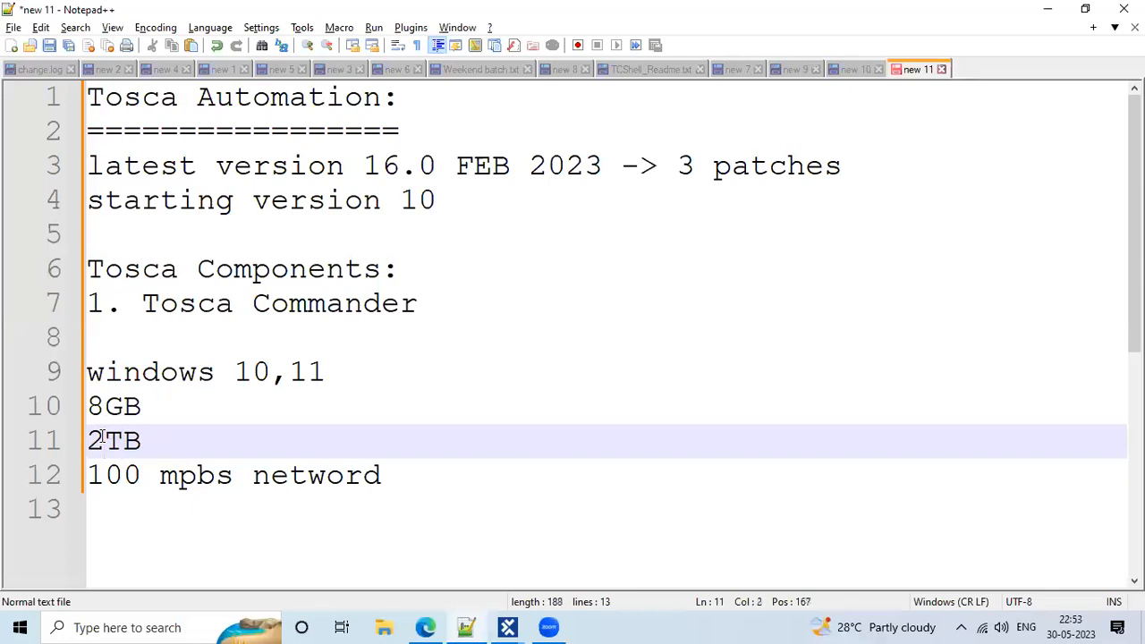
text(5-)
key(BackSpace)
text(0)
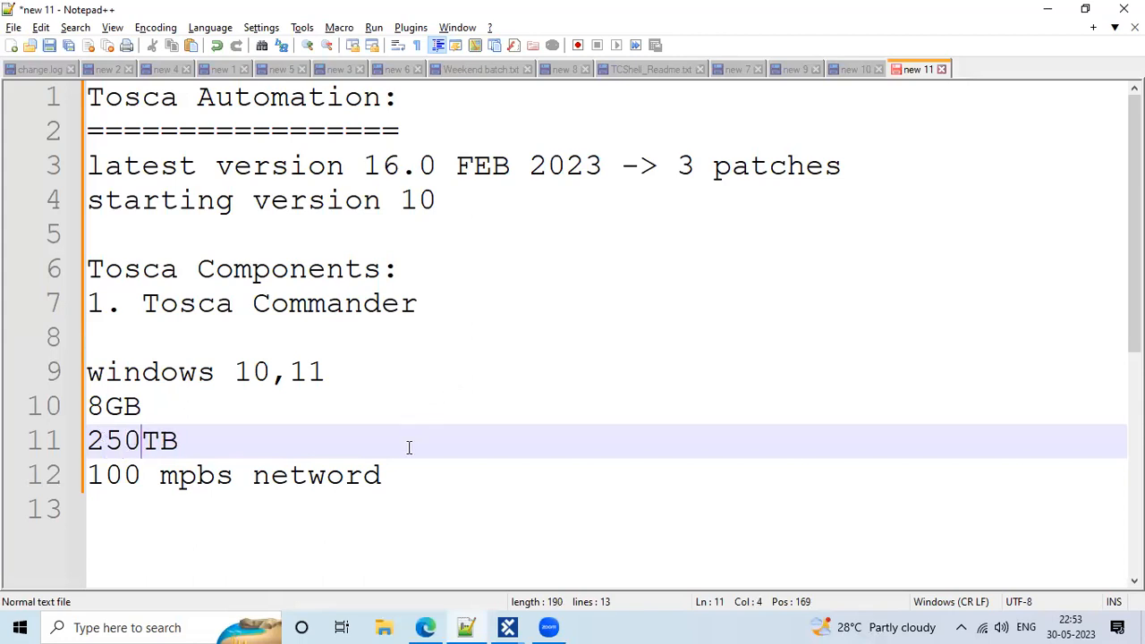
Correct 'netword' to 'network' on the last requirement line
drag(383, 478, 143, 440)
drag(81, 405, 56, 369)
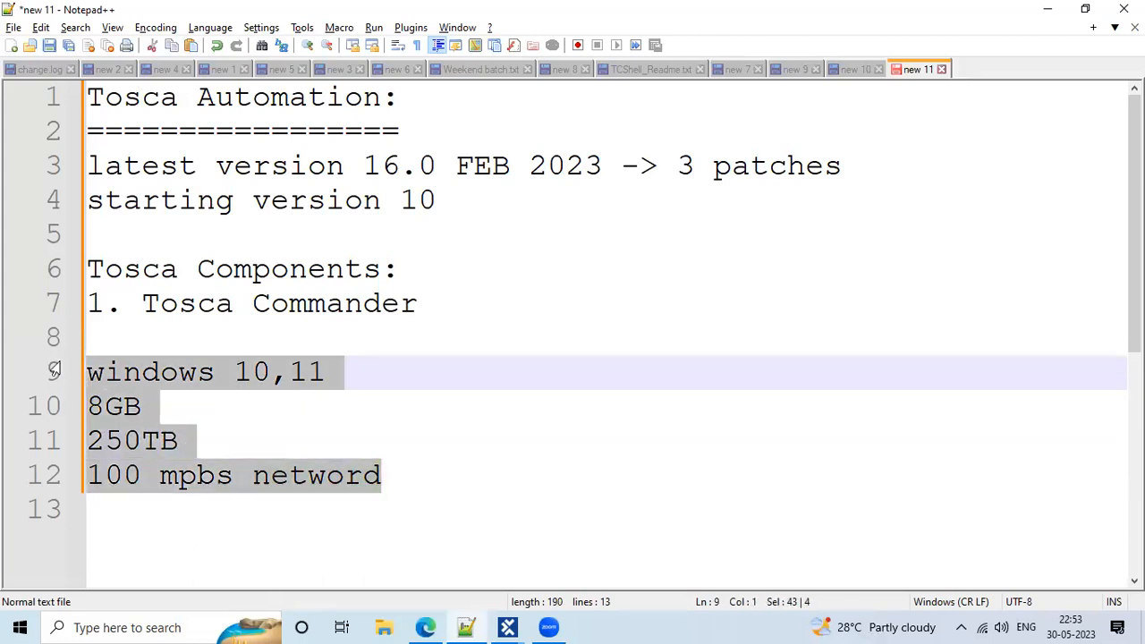
click(371, 472)
key(Delete)
text(k)
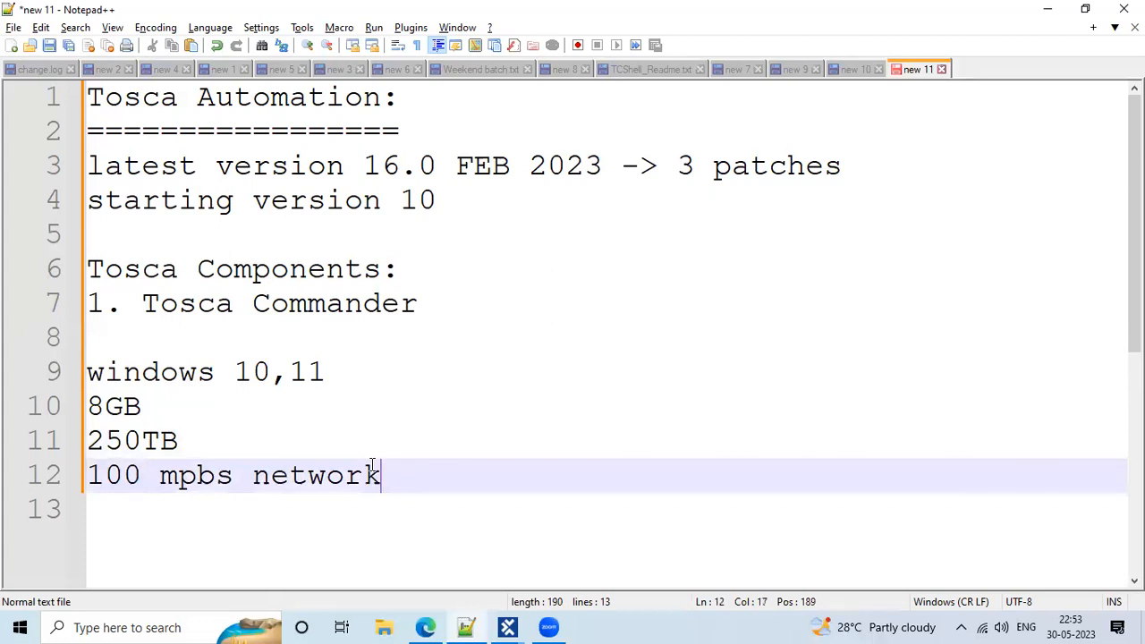
Highlight and review the requirement lines and the Tosca Components heading
drag(394, 478, 46, 356)
click(73, 336)
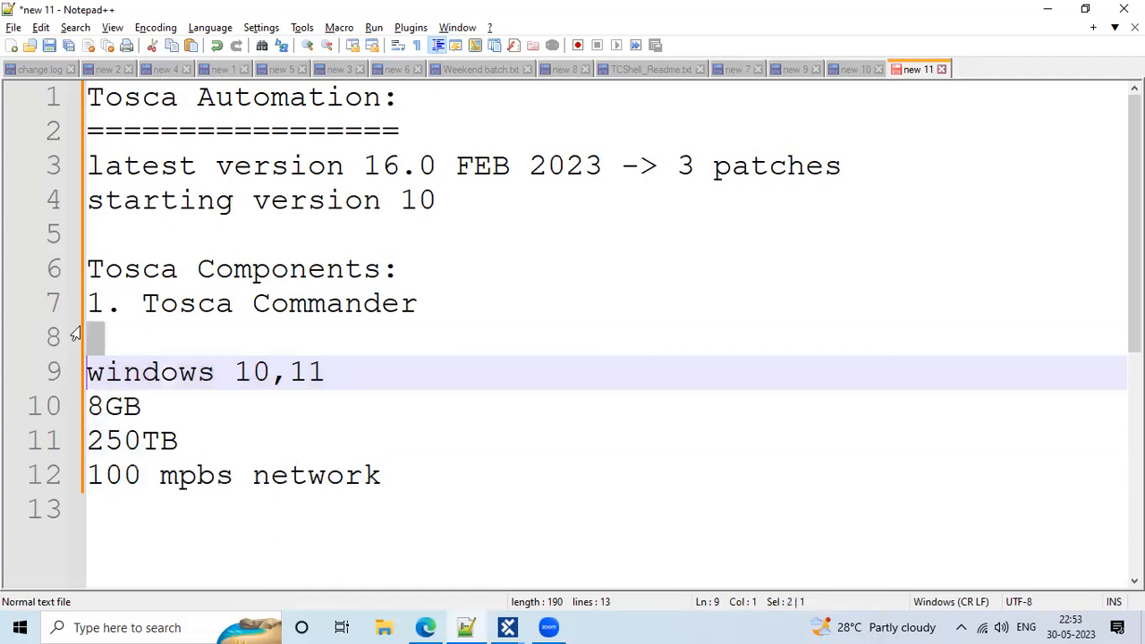
click(122, 327)
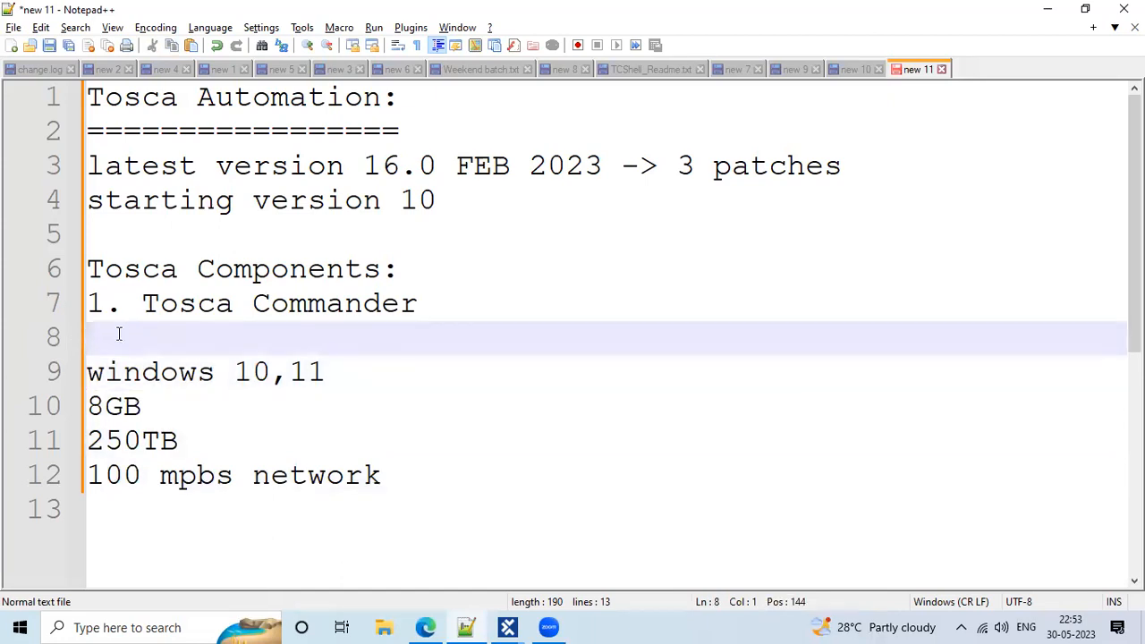
drag(118, 334, 411, 253)
click(442, 386)
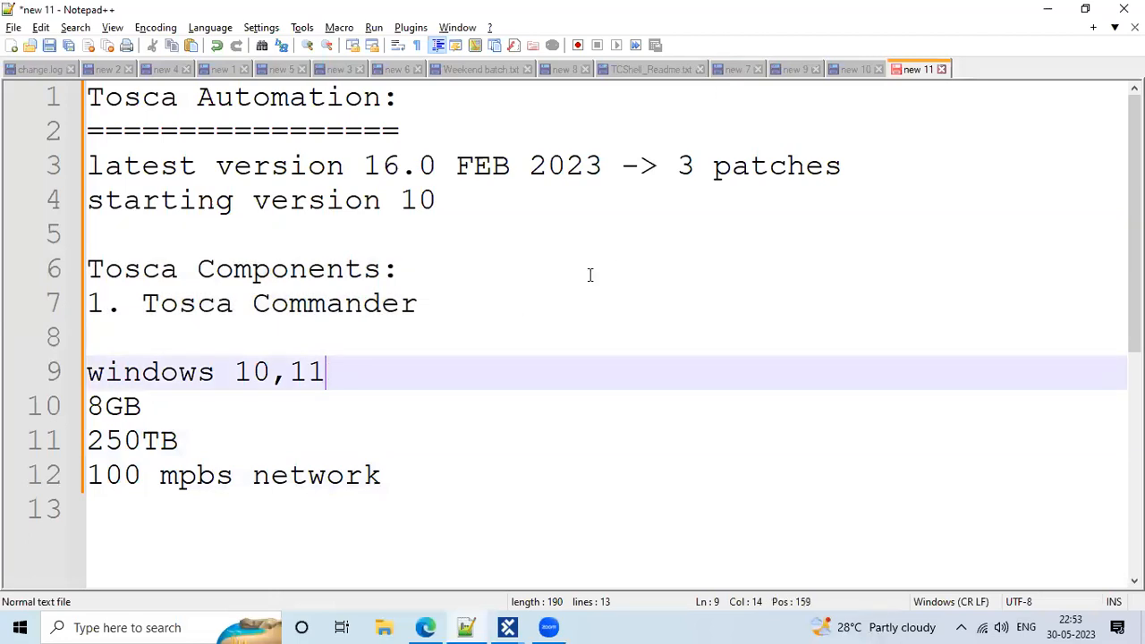
Add a blank line below the requirements and type '45 days' on line 14
scroll(590, 276, down, 1)
click(184, 412)
key(Return)
key(Return)
key(Return)
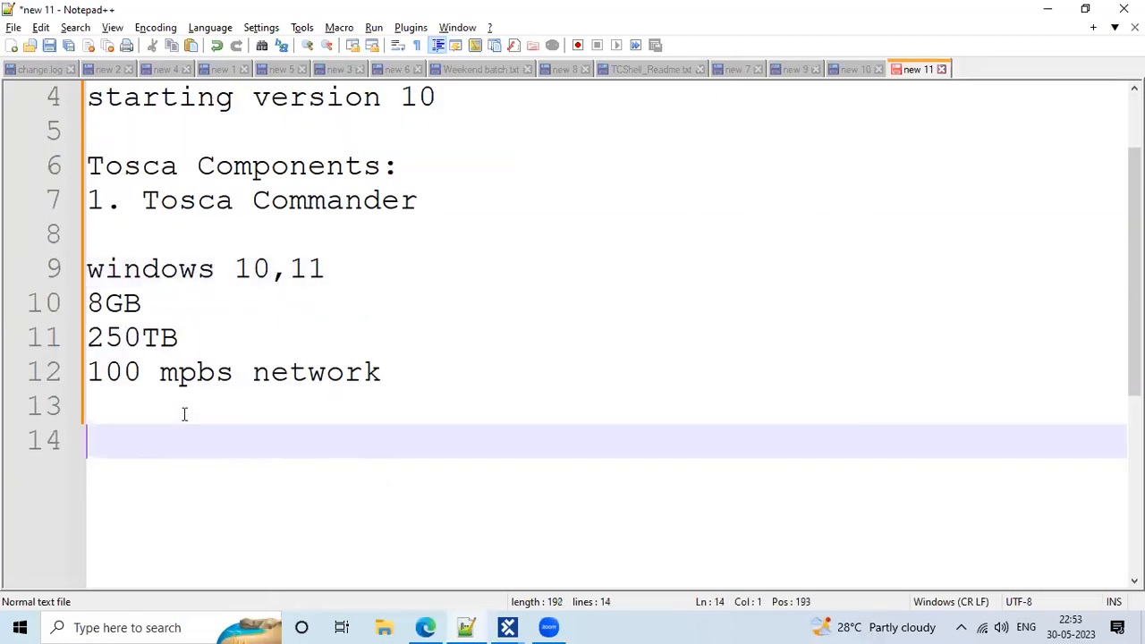
scroll(181, 412, down, 2)
click(100, 229)
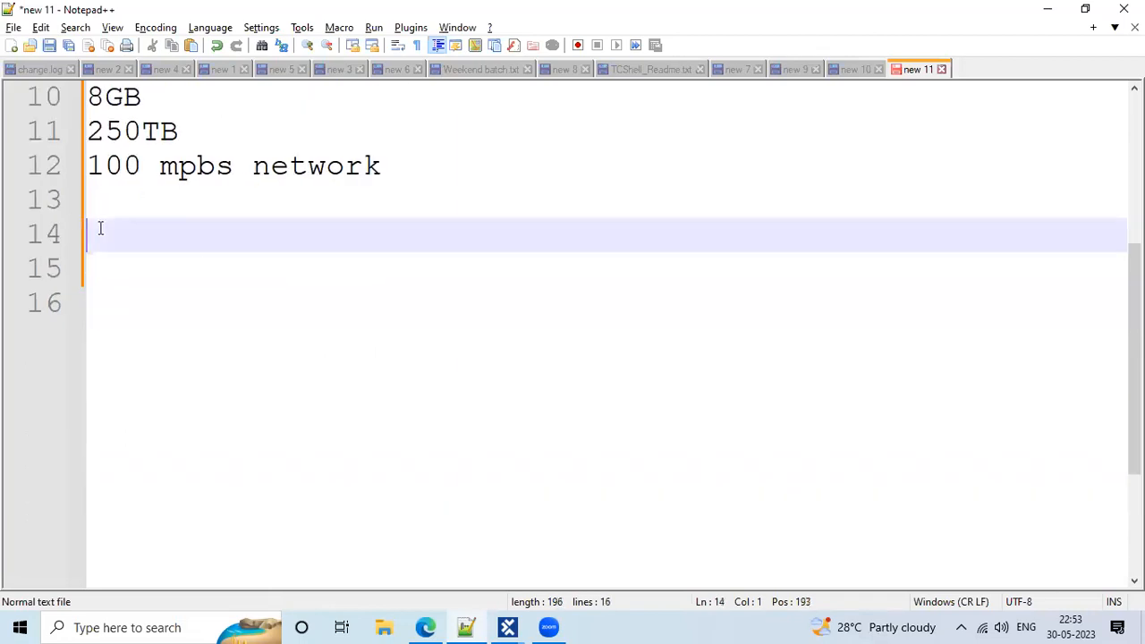
text(45 da)
text(yas)
key(BackSpace)
key(BackSpace)
text(s)
Insert '40 to' at the line start so it reads '40 to 45 days'
click(103, 230)
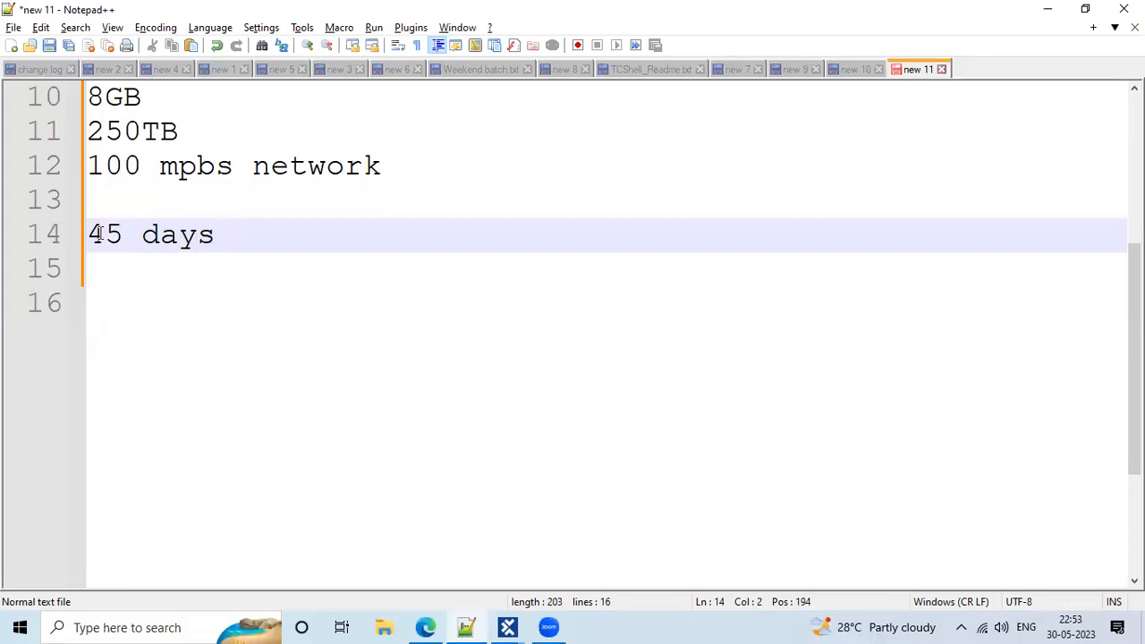
click(91, 234)
text(40 to)
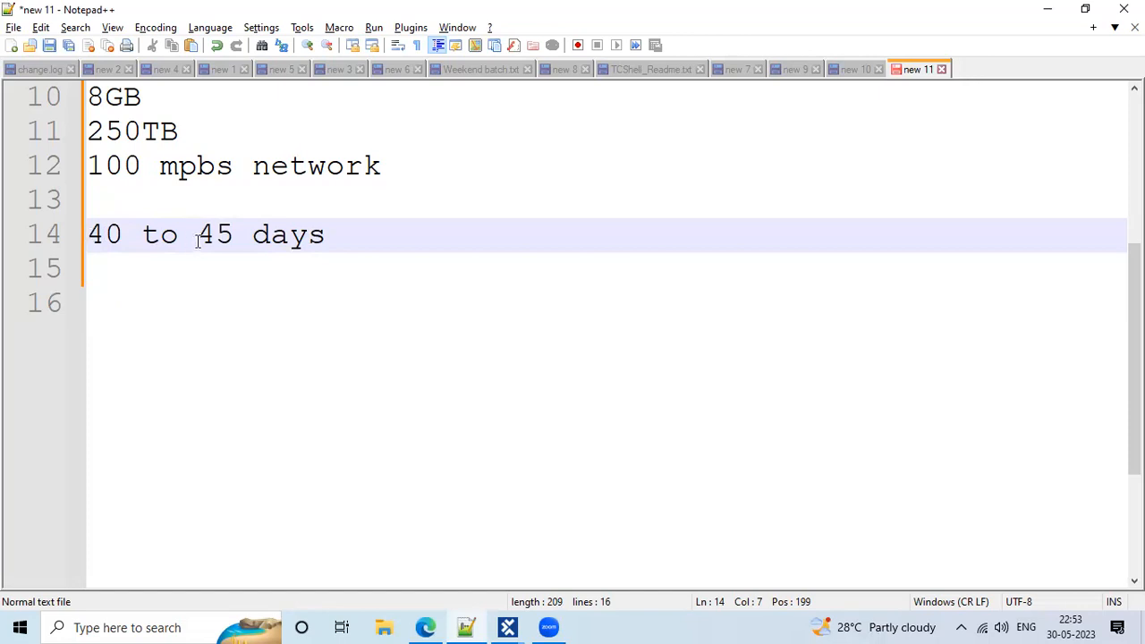
click(334, 239)
key(shift+Home)
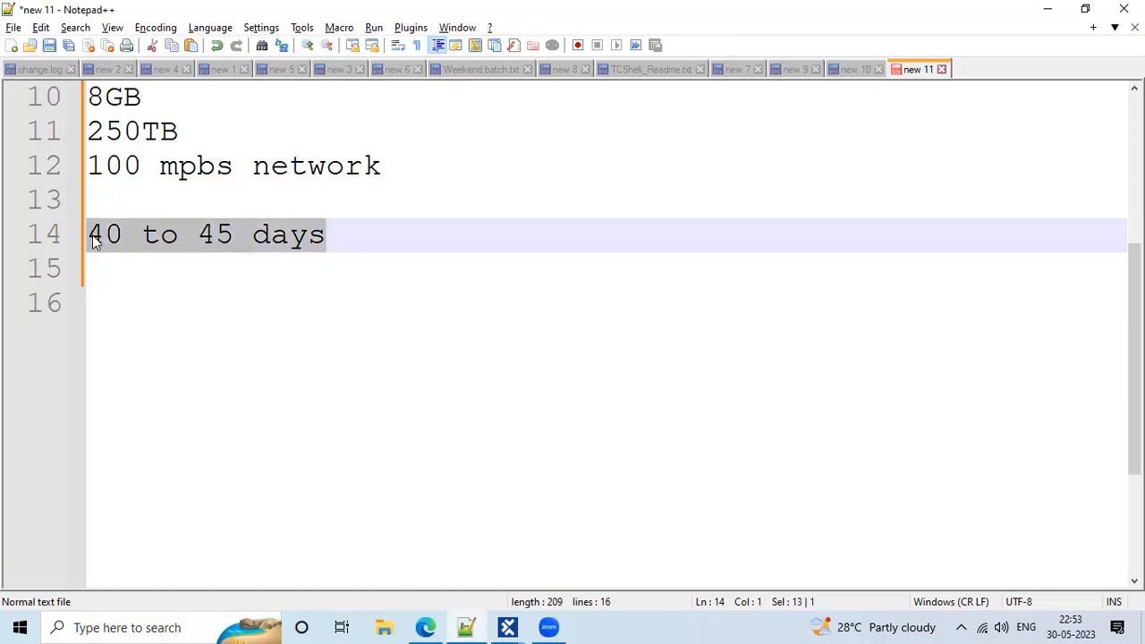
click(389, 259)
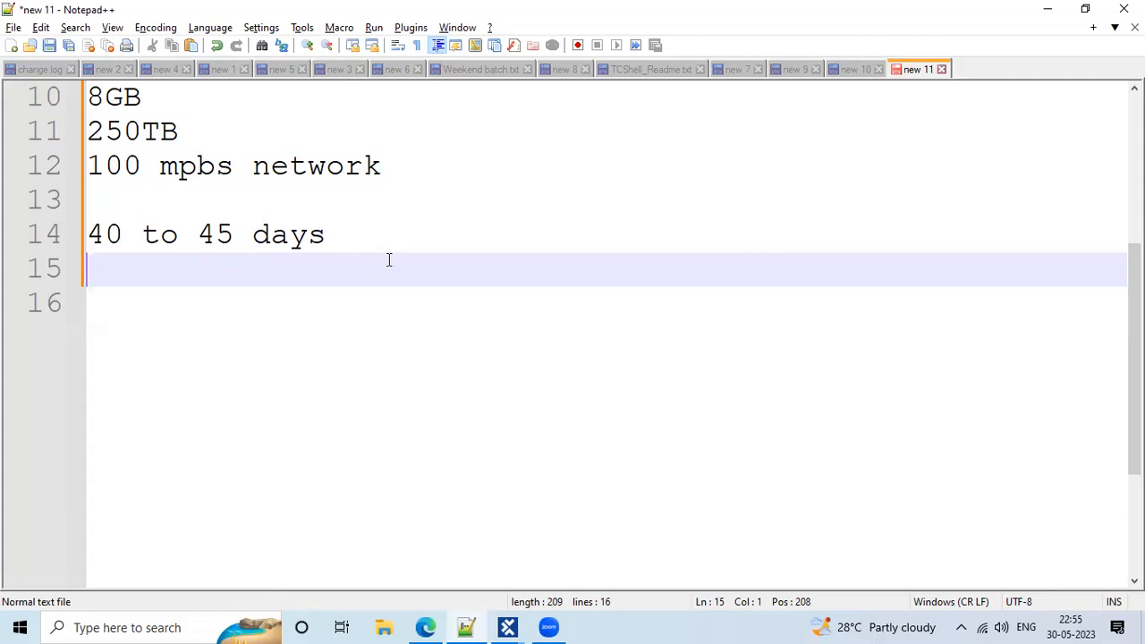
Select and review the '40 to 45 days' training duration line
click(366, 336)
click(313, 284)
click(478, 104)
click(174, 222)
click(93, 208)
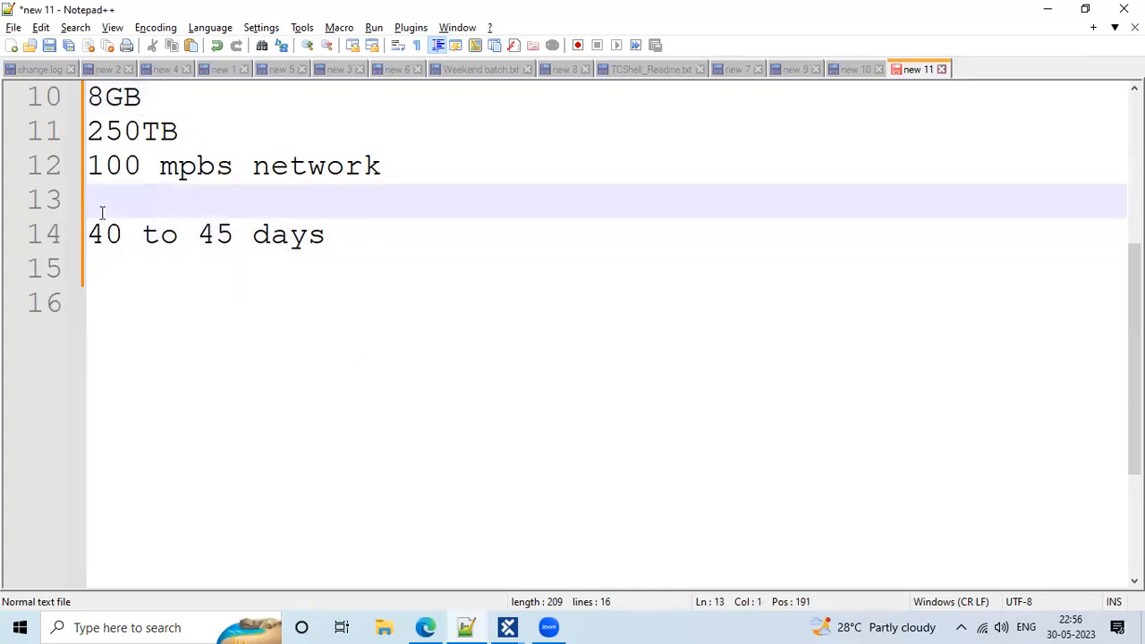
drag(128, 274, 93, 198)
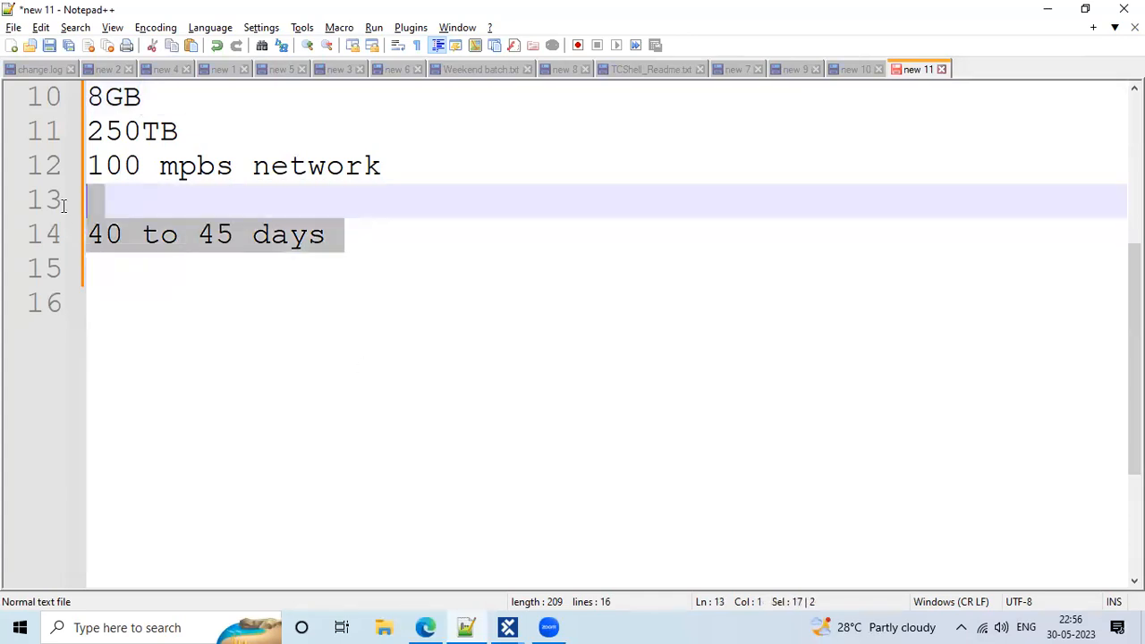
click(138, 218)
click(105, 189)
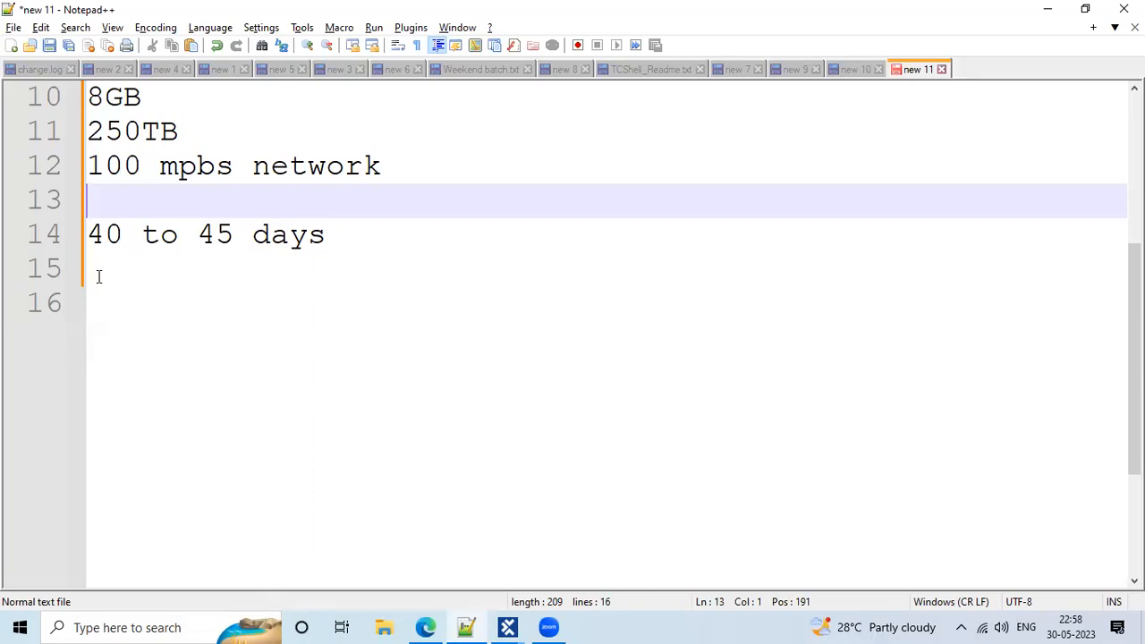
Highlight the requirement lines from 'windows 10,11' down to '40 to 45 days'
click(194, 322)
shift+click(93, 126)
drag(356, 236, 76, 122)
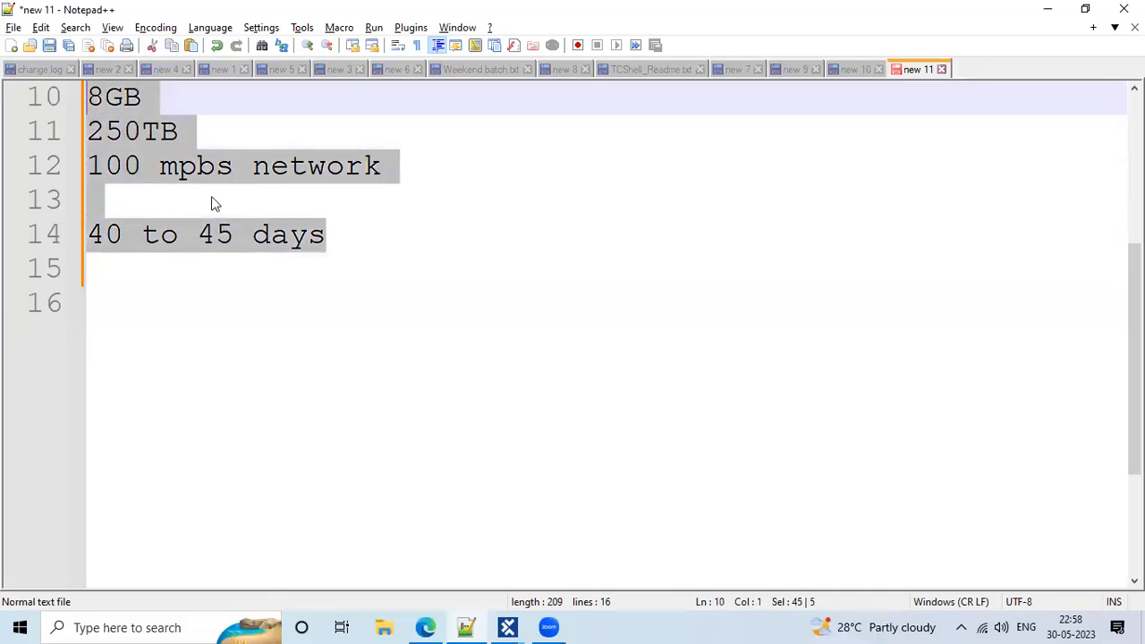
scroll(233, 232, up, 2)
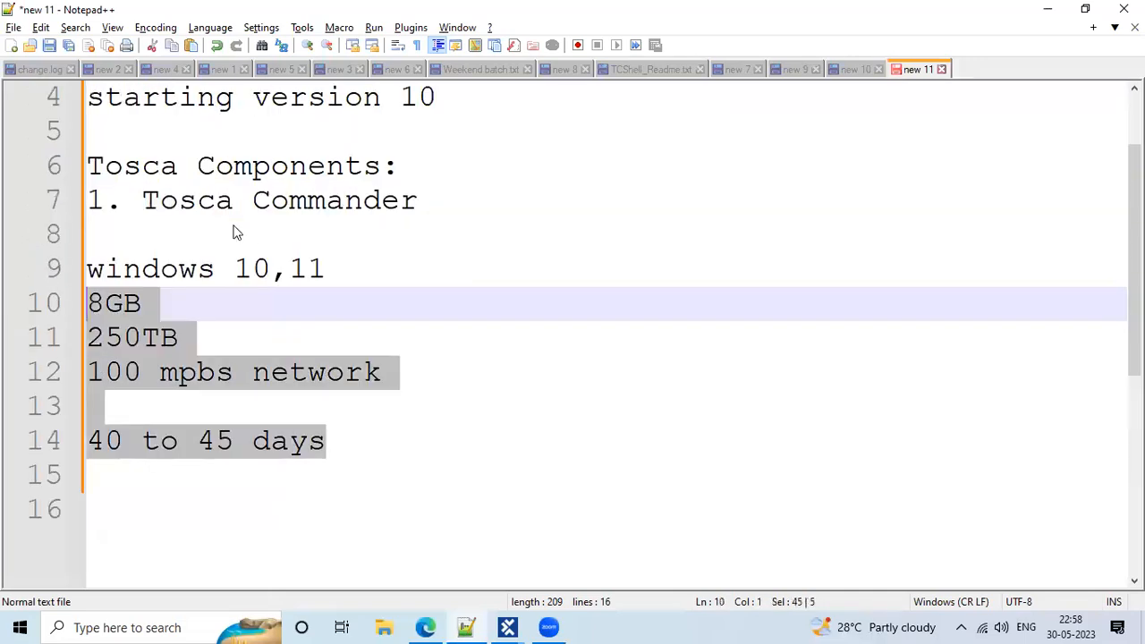
click(291, 302)
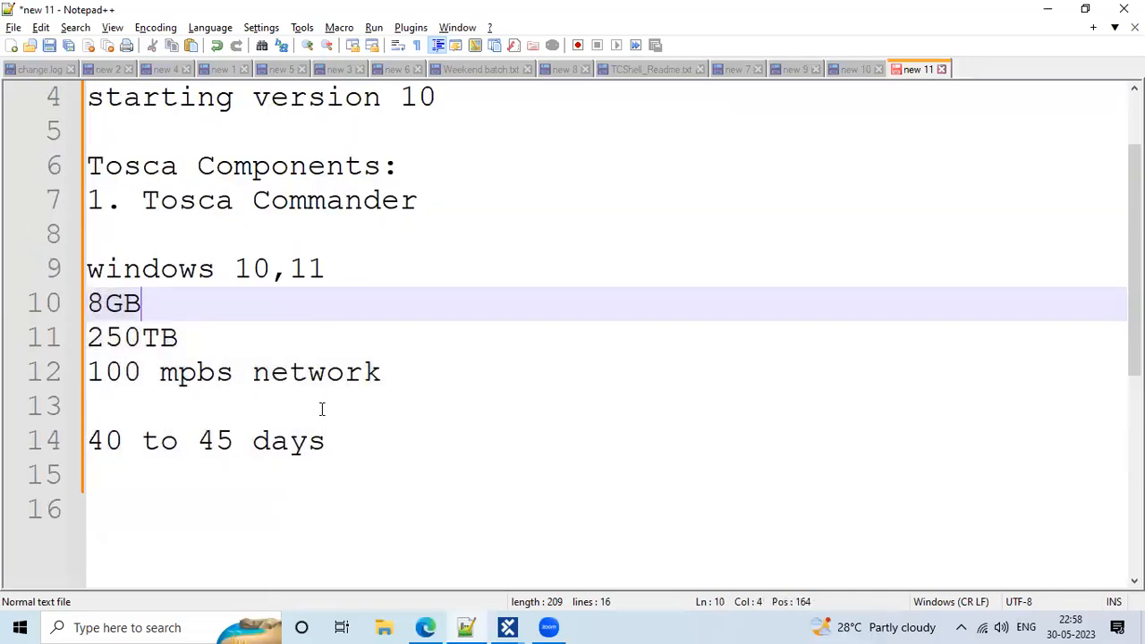
click(383, 382)
drag(370, 450, 286, 405)
drag(174, 318, 106, 273)
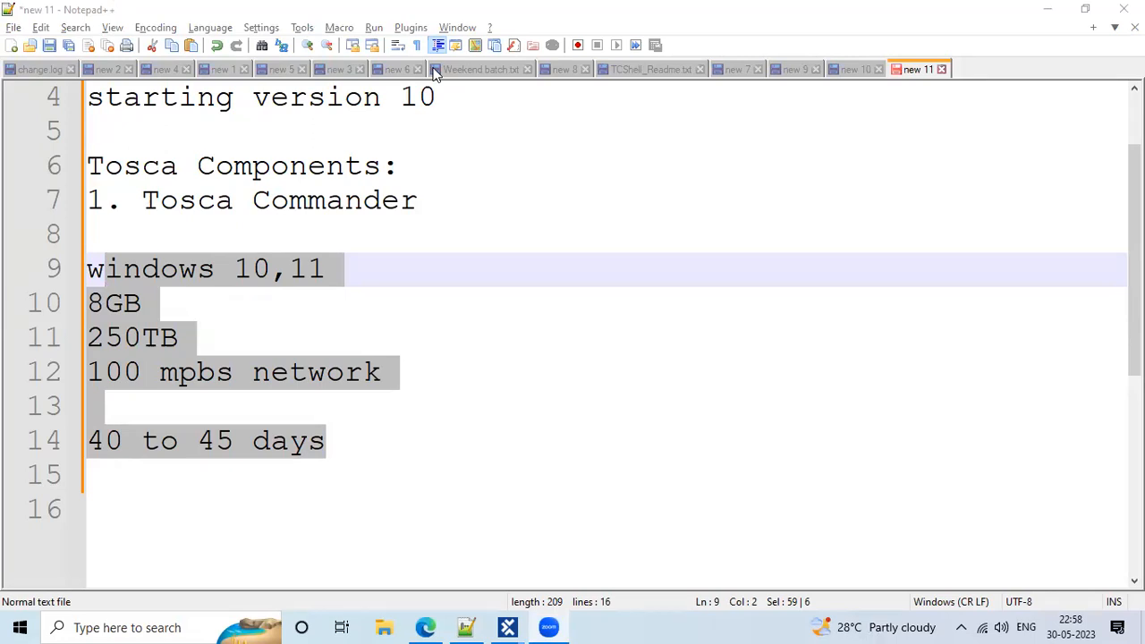
click(483, 248)
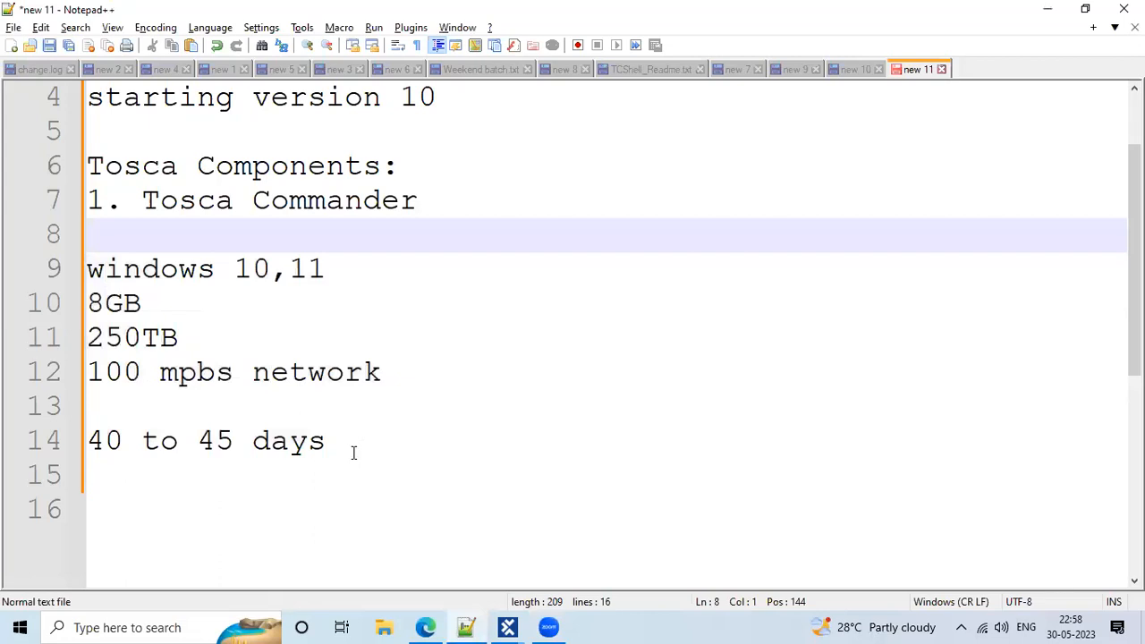
drag(352, 453, 179, 372)
drag(76, 279, 87, 265)
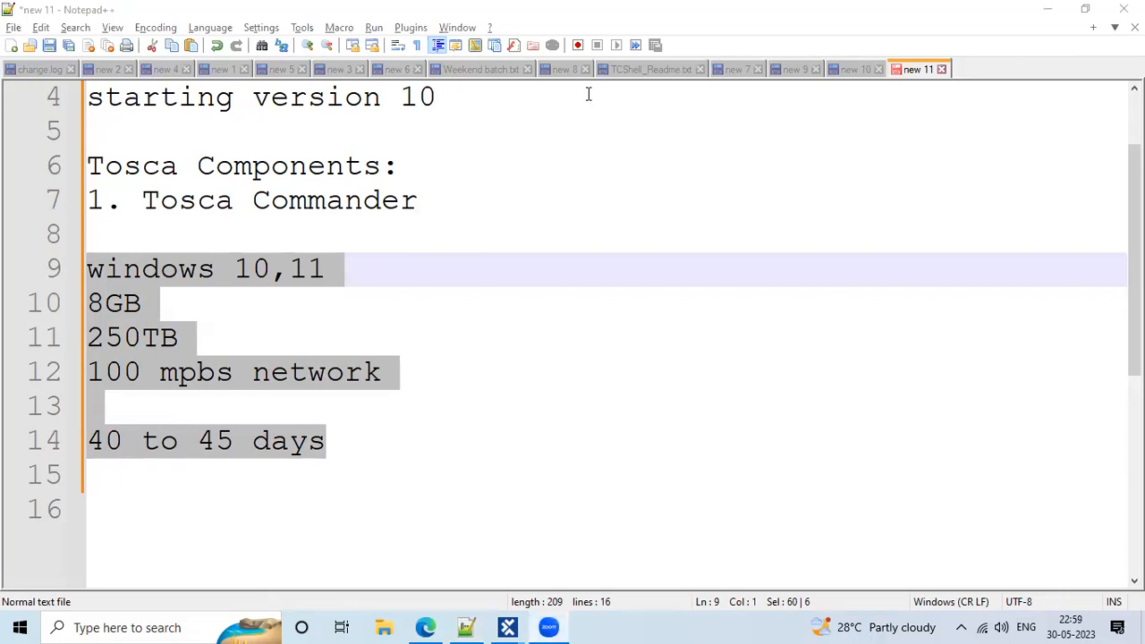
Paste the contact e-mail address on the empty last line, then add a new line
click(99, 494)
key(ctrl+v)
key(Return)
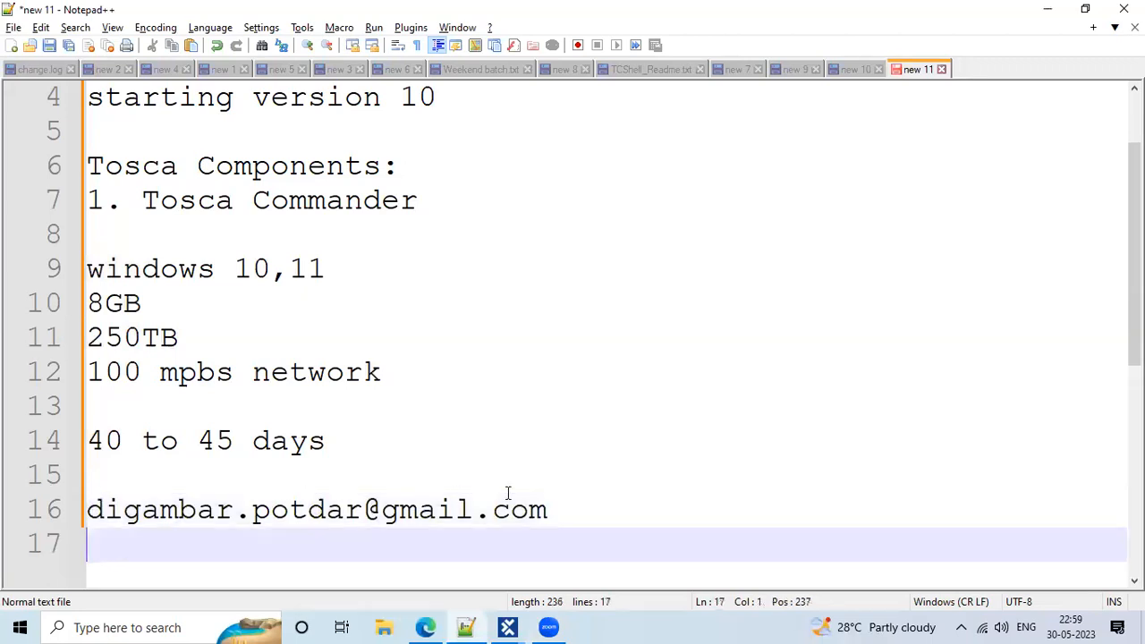